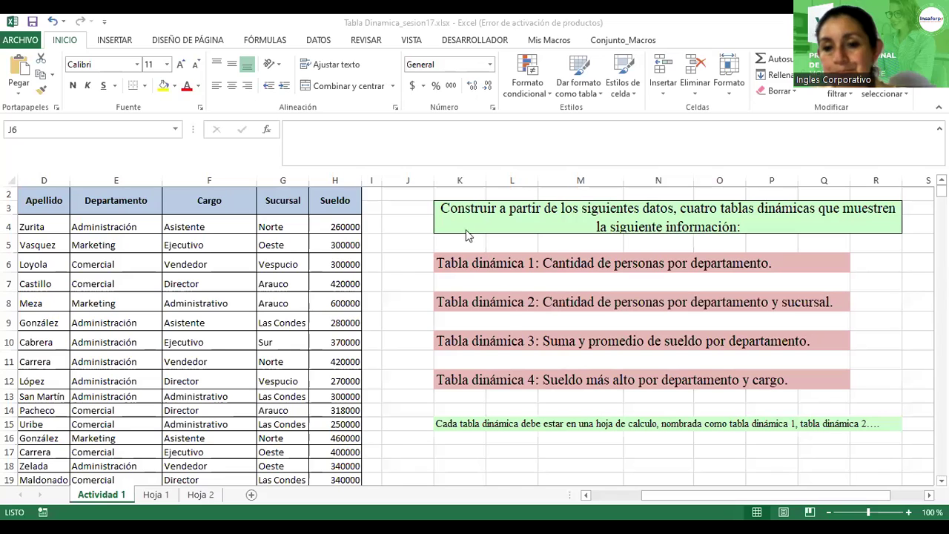
# Step: Select cell J6 and browse through the employee data table on Actividad 1
pyautogui.click(388, 266)
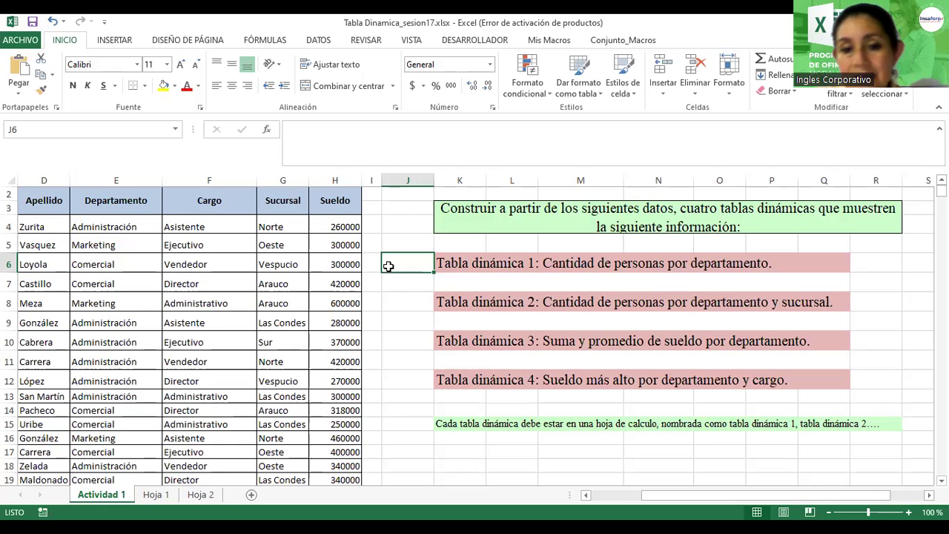
pyautogui.scroll(-8, 167, 296)
pyautogui.scroll(-14, 168, 296)
pyautogui.scroll(-16, 167, 297)
pyautogui.scroll(-12, 167, 297)
pyautogui.scroll(10, 170, 312)
pyautogui.scroll(20, 170, 312)
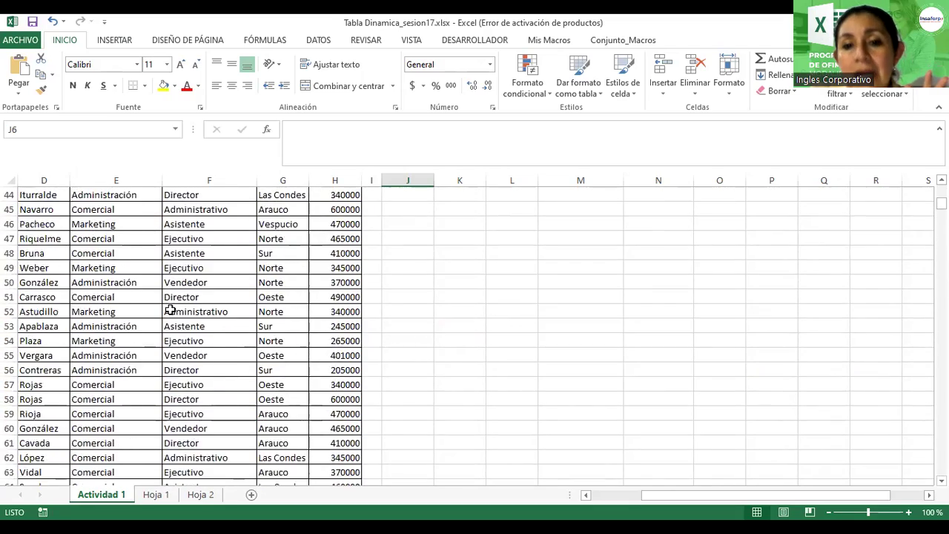
pyautogui.scroll(15, 170, 311)
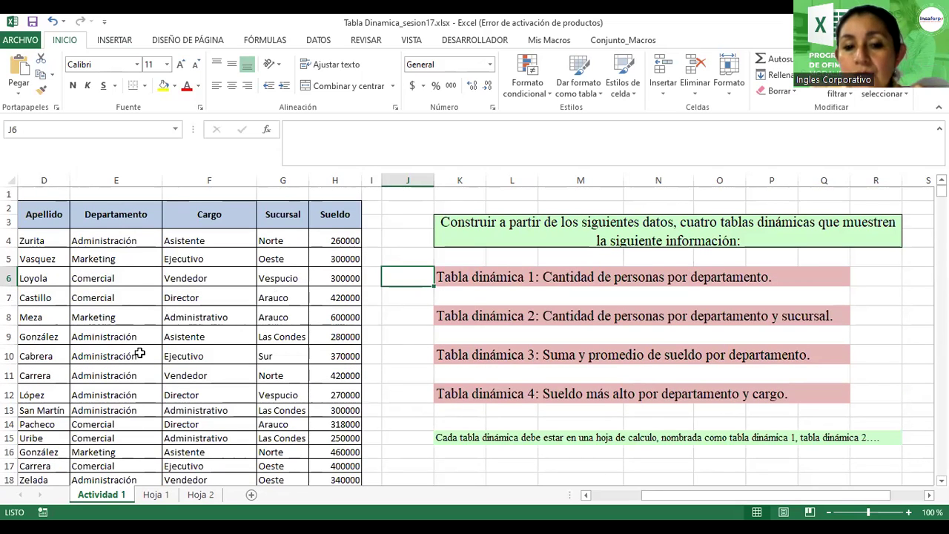
pyautogui.scroll(4, 139, 353)
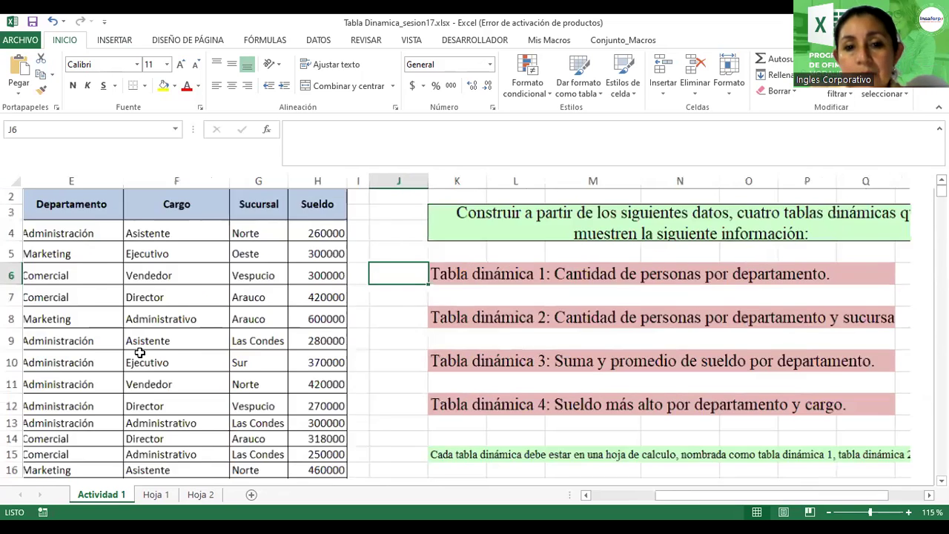
pyautogui.moveTo(689, 500); pyautogui.dragTo(604, 500)
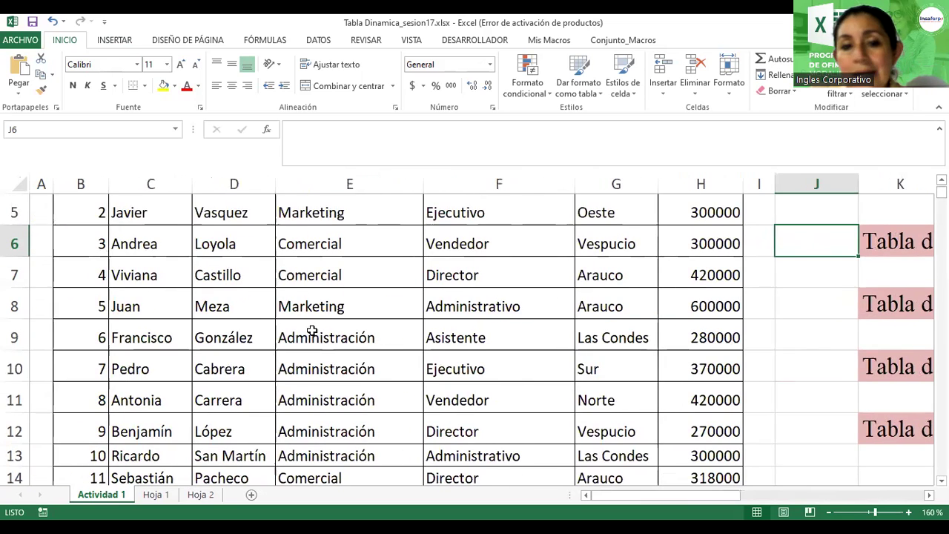
pyautogui.scroll(2, 356, 370)
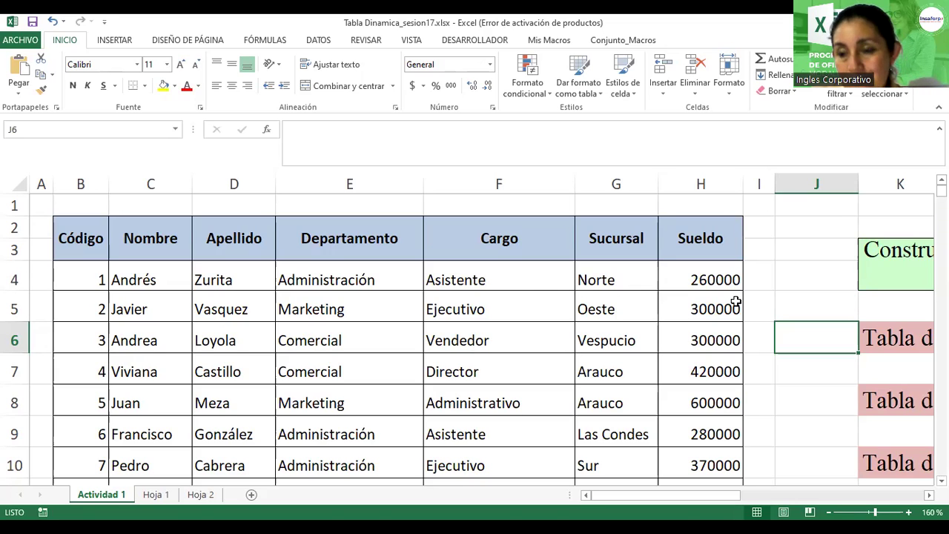
pyautogui.moveTo(722, 498); pyautogui.dragTo(829, 497)
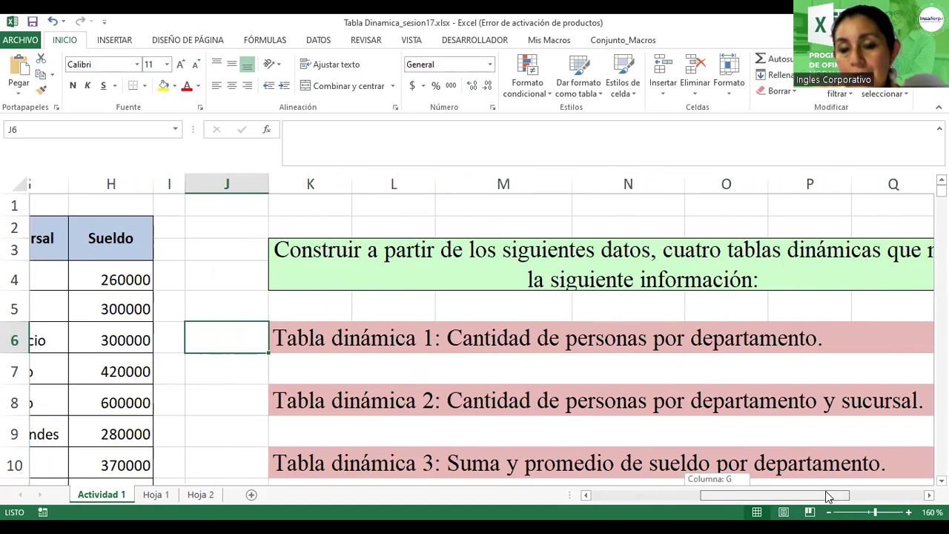
pyautogui.moveTo(828, 496); pyautogui.dragTo(715, 497)
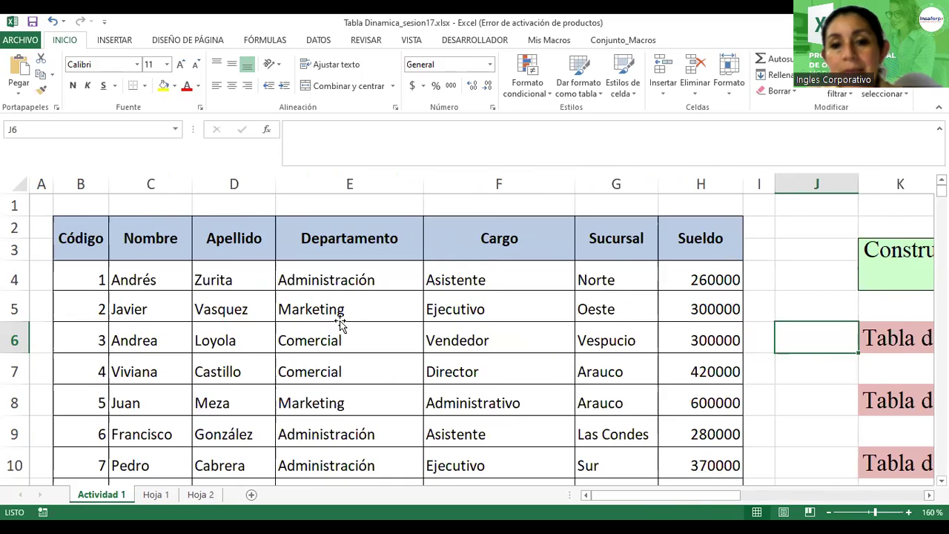
# Step: Create a pivot table from 'Actividad 1'!$B$2:$H$153 placed on a new worksheet
pyautogui.click(338, 319)
pyautogui.click(129, 46)
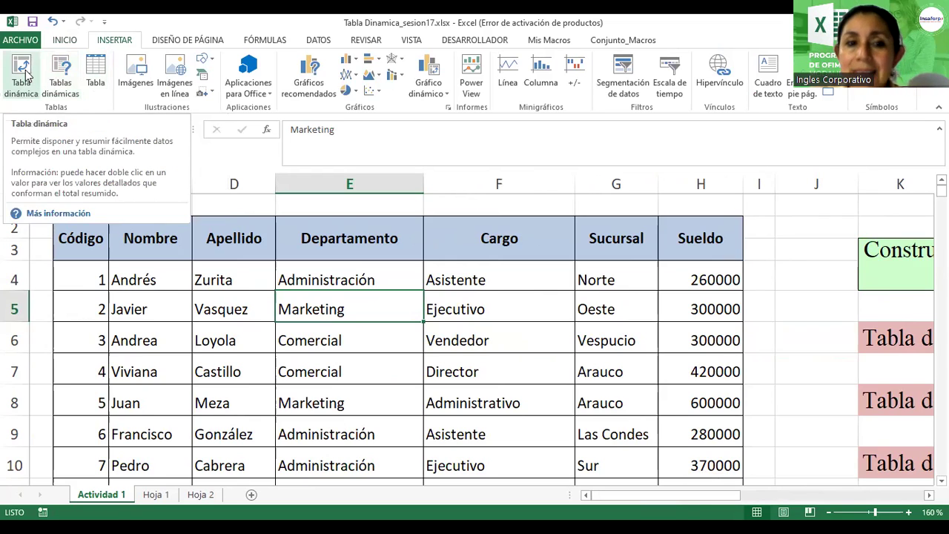
pyautogui.click(22, 74)
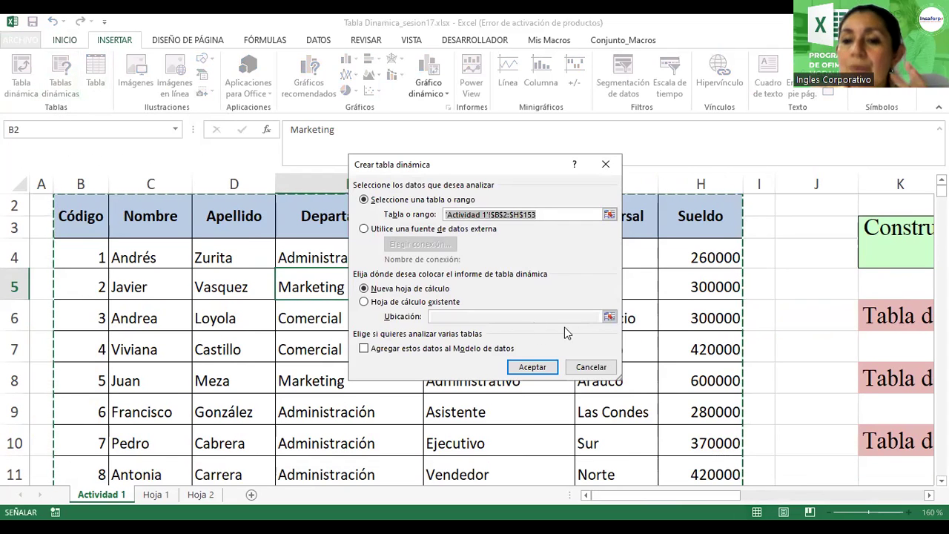
pyautogui.scroll(-4, 665, 370)
pyautogui.scroll(-20, 666, 370)
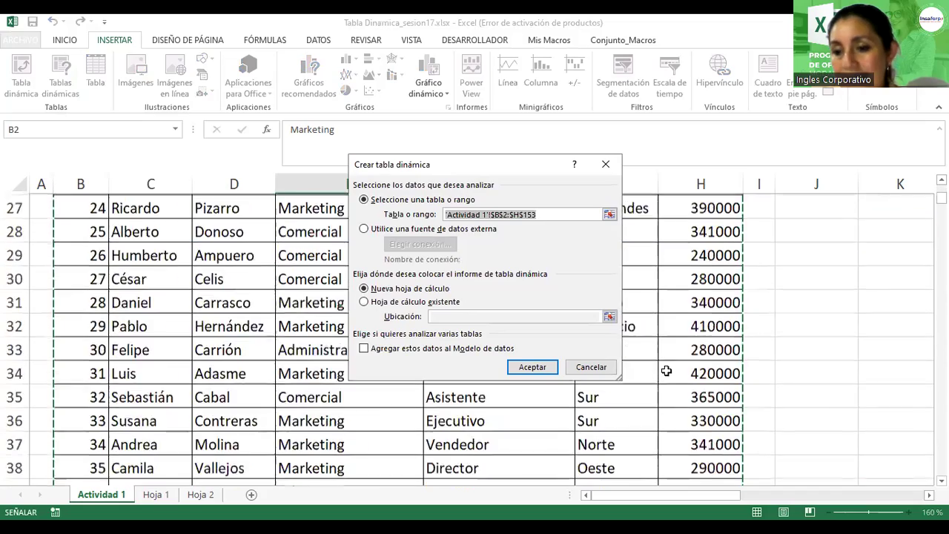
pyautogui.scroll(-18, 666, 371)
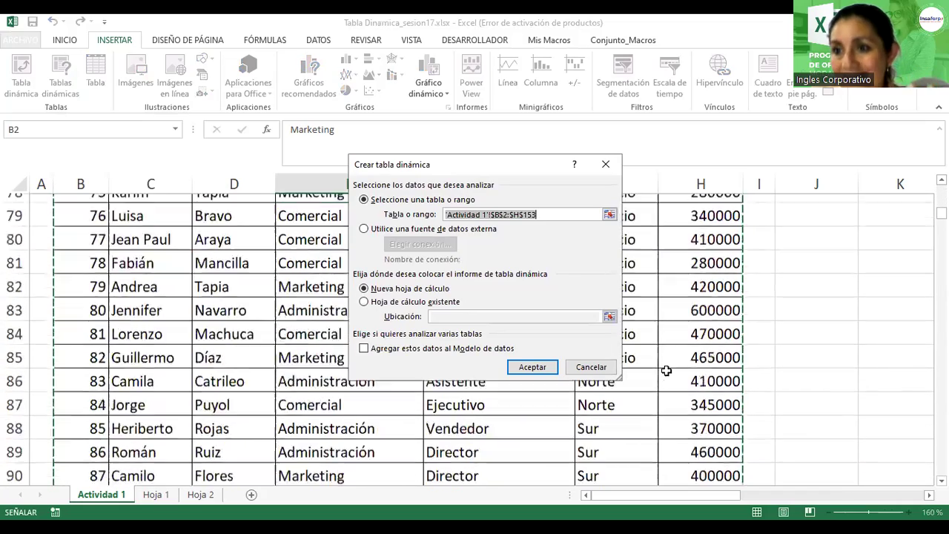
pyautogui.scroll(-8, 666, 371)
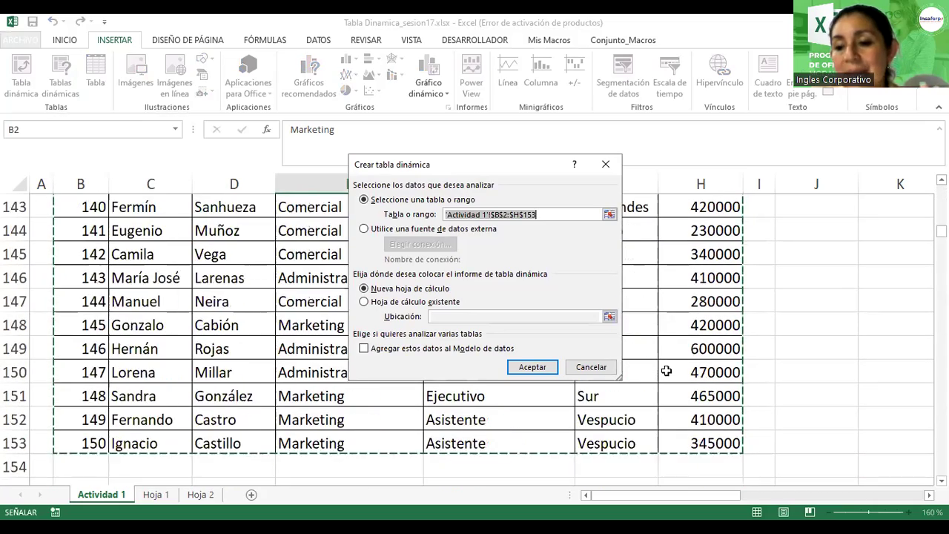
pyautogui.scroll(2, 666, 370)
pyautogui.scroll(20, 666, 370)
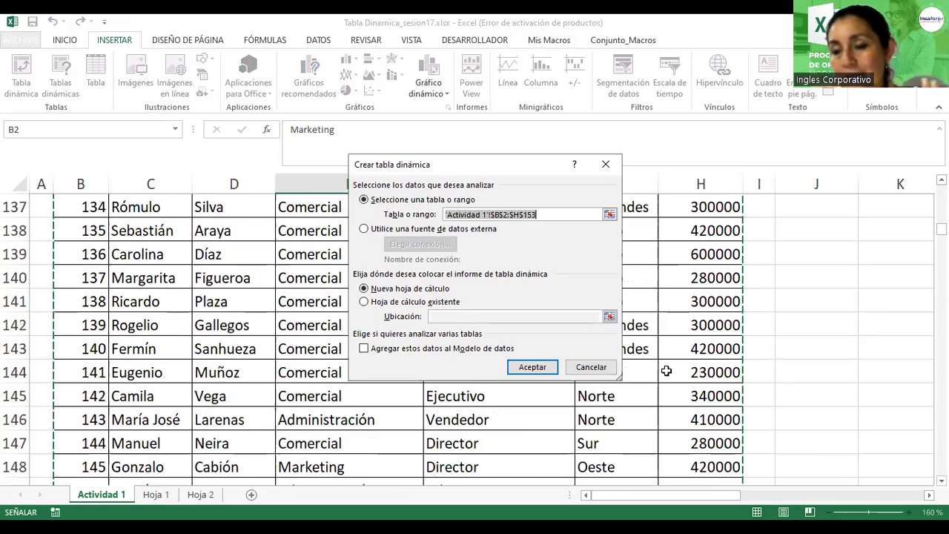
pyautogui.scroll(20, 666, 371)
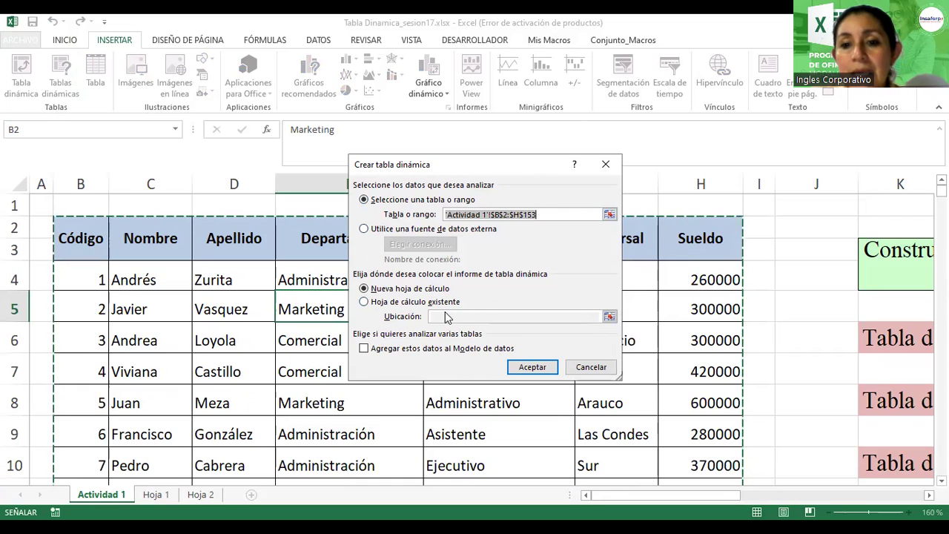
pyautogui.click(367, 305)
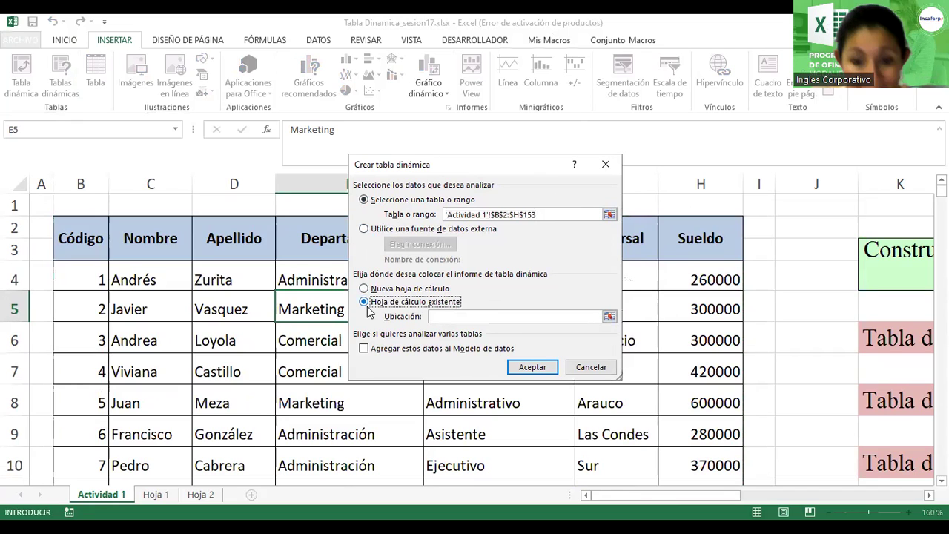
pyautogui.click(366, 289)
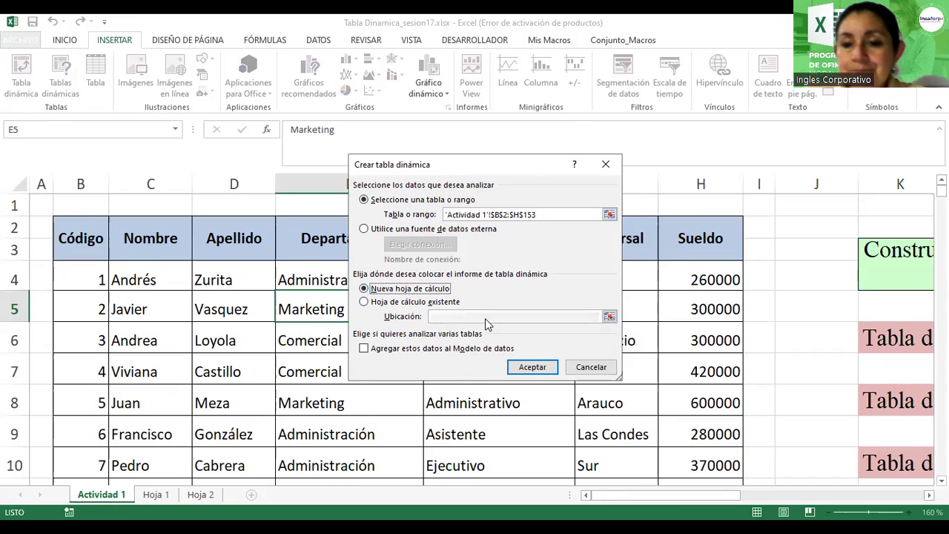
pyautogui.click(533, 368)
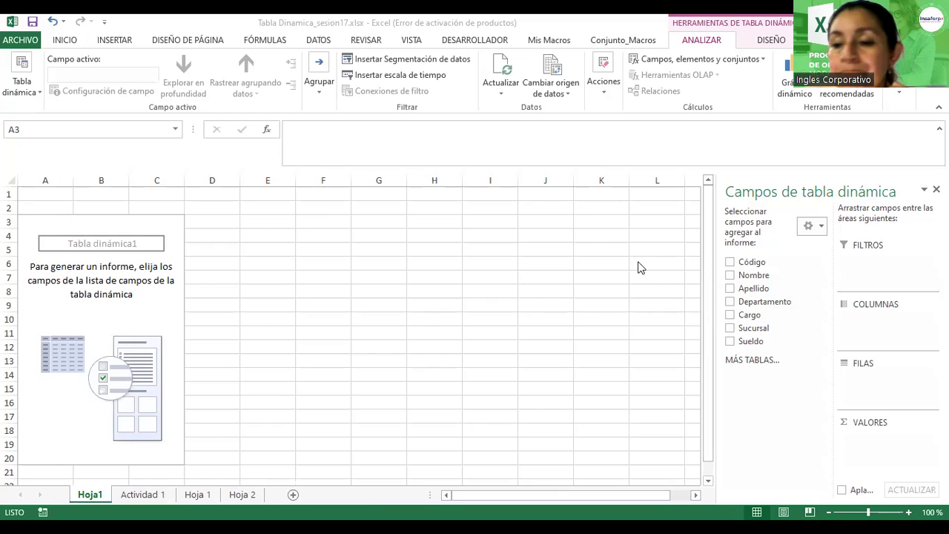
# Step: Widen the PivotTable Fields pane beside the empty pivot on Hoja1
pyautogui.moveTo(715, 307); pyautogui.dragTo(621, 313)
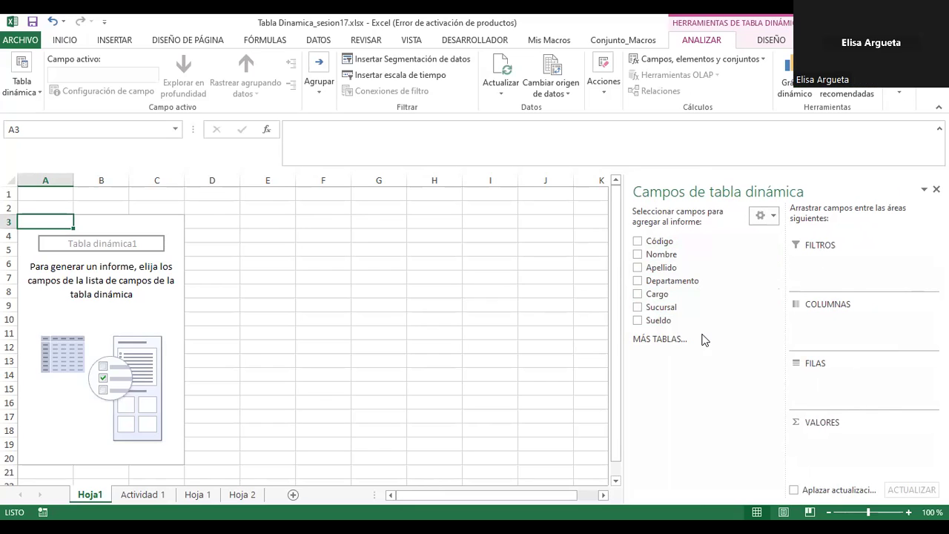
# Step: Add Nombre as row labels, try then remove Apellido, and return to Actividad 1
pyautogui.click(637, 254)
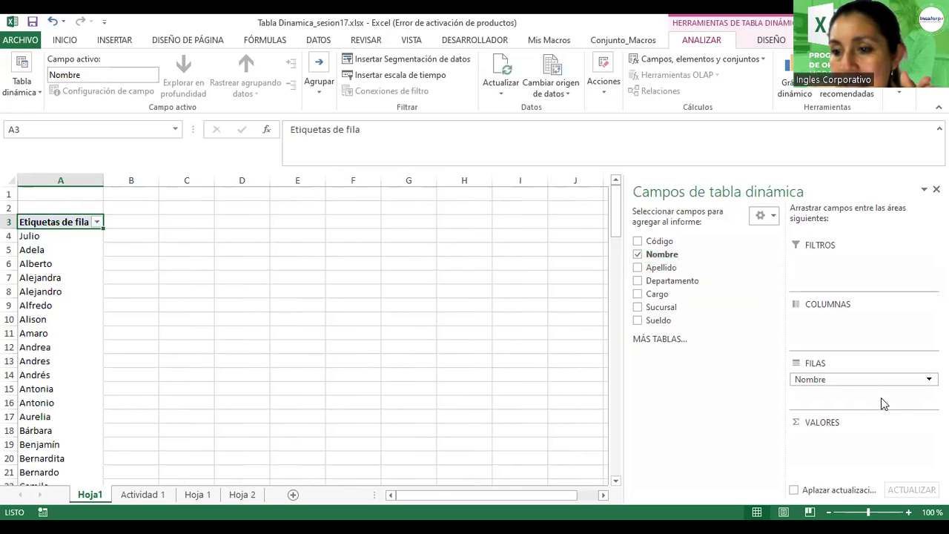
pyautogui.click(637, 269)
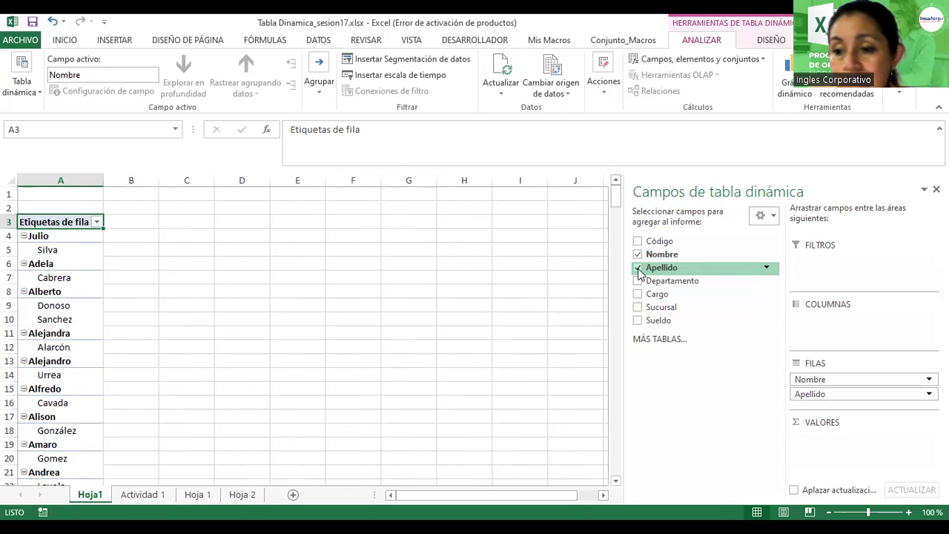
pyautogui.click(637, 269)
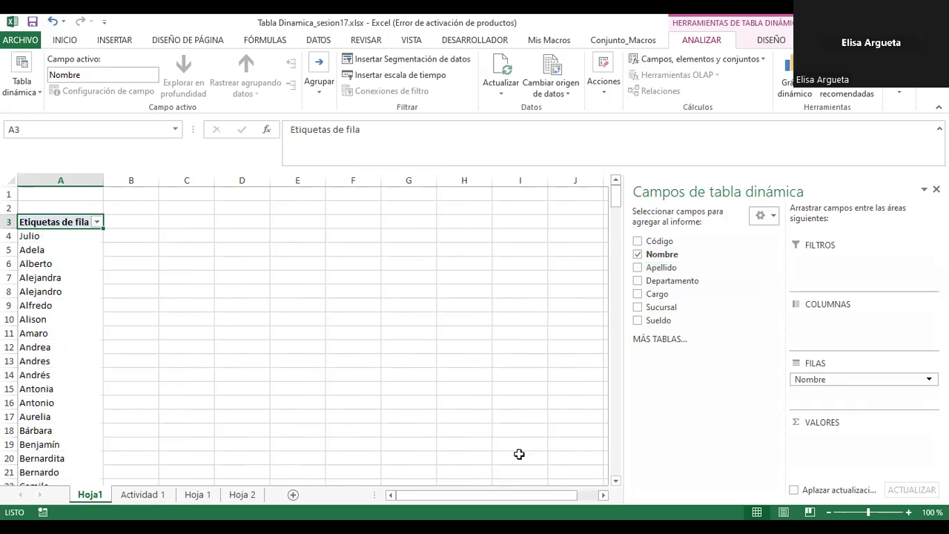
pyautogui.click(129, 494)
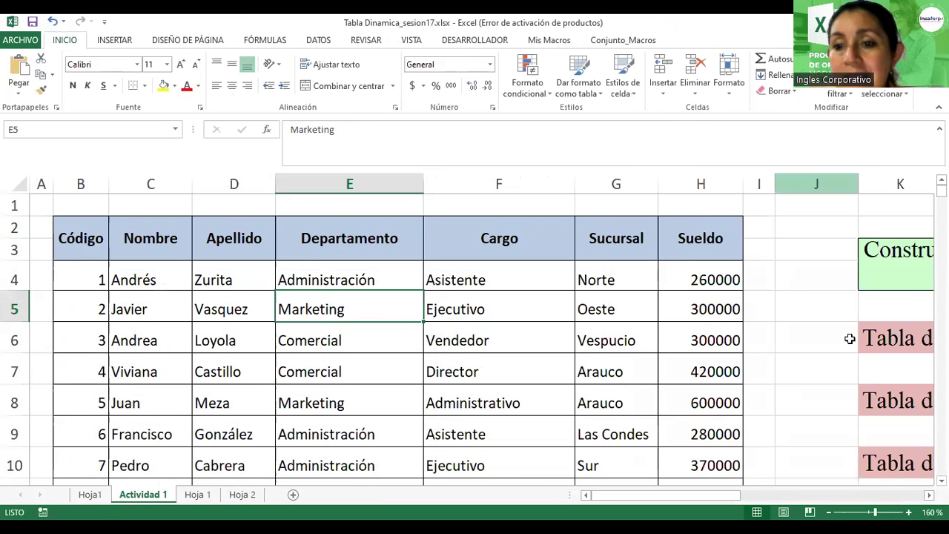
pyautogui.click(926, 495)
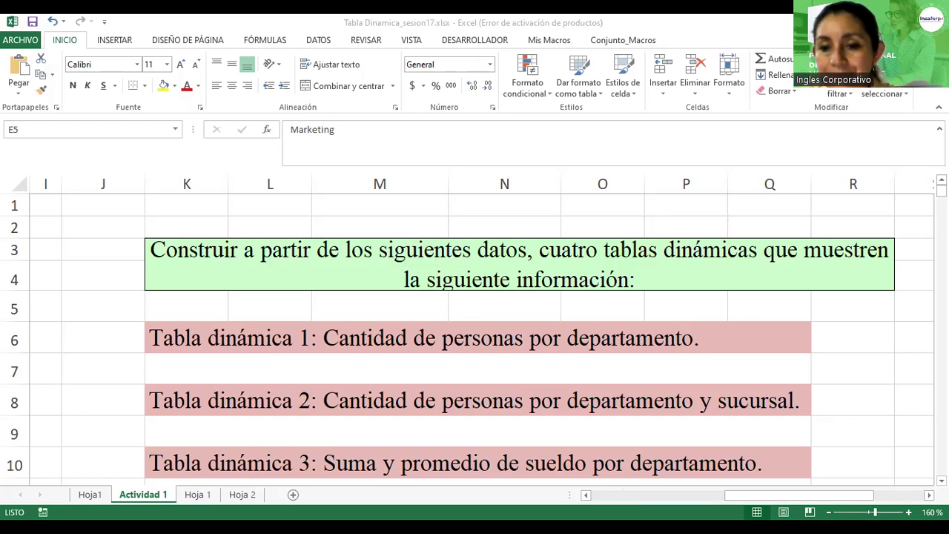
pyautogui.keyDown('ctrl'); pyautogui.scroll(-1, 727, 306); pyautogui.keyUp('ctrl')
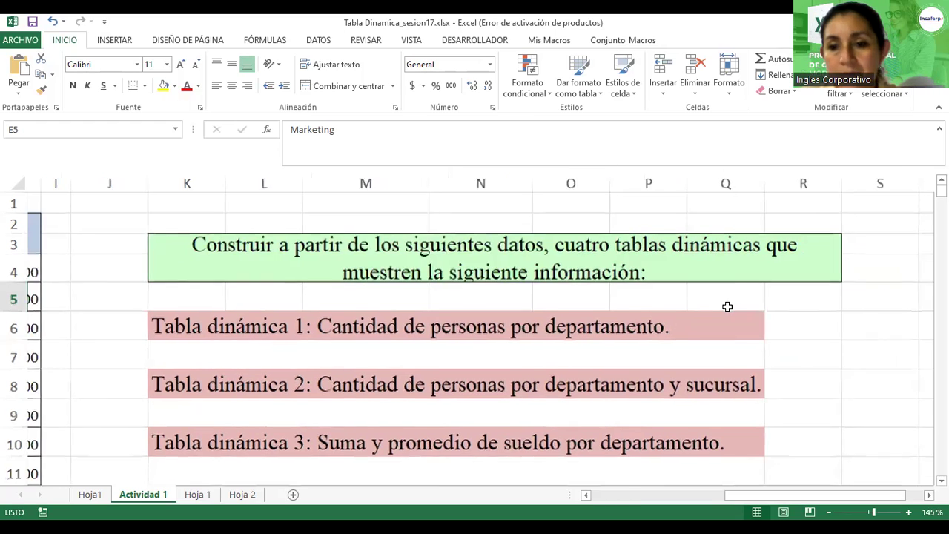
pyautogui.keyDown('ctrl'); pyautogui.scroll(-1, 727, 306); pyautogui.keyUp('ctrl')
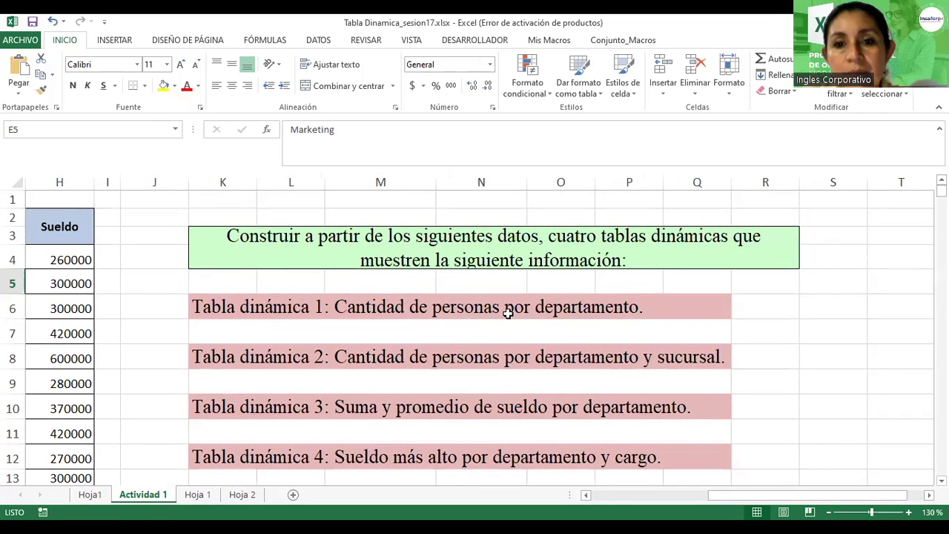
# Step: On Hoja1, replace Nombre with a count of Código grouped by Departamento
pyautogui.click(90, 494)
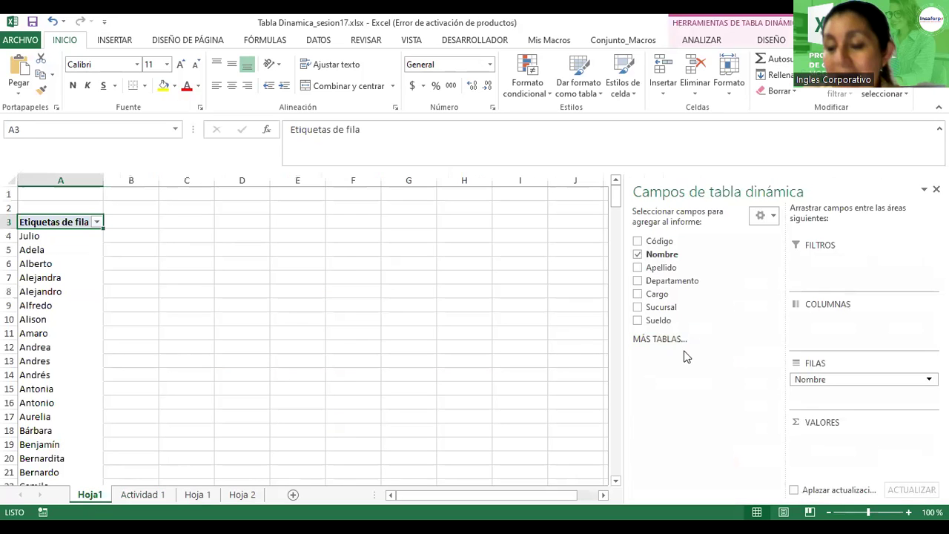
pyautogui.click(636, 254)
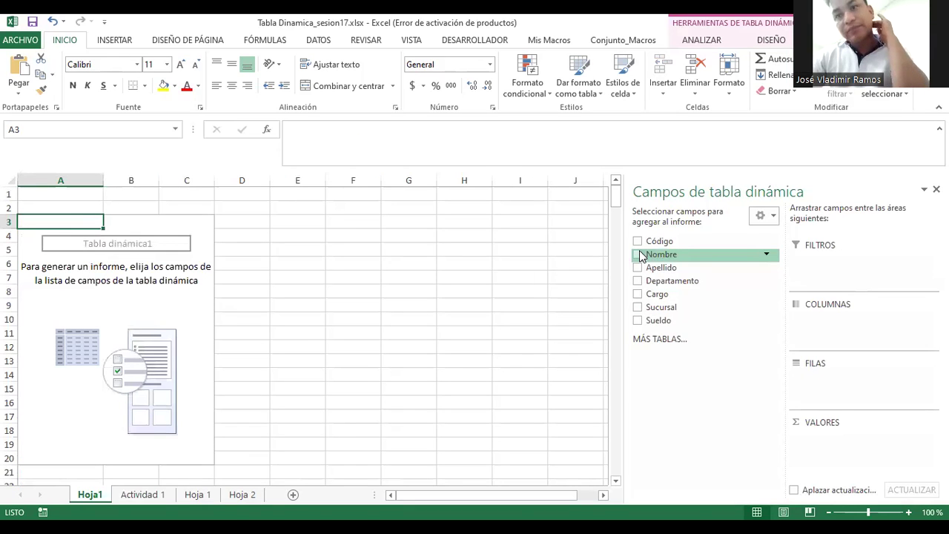
pyautogui.click(638, 242)
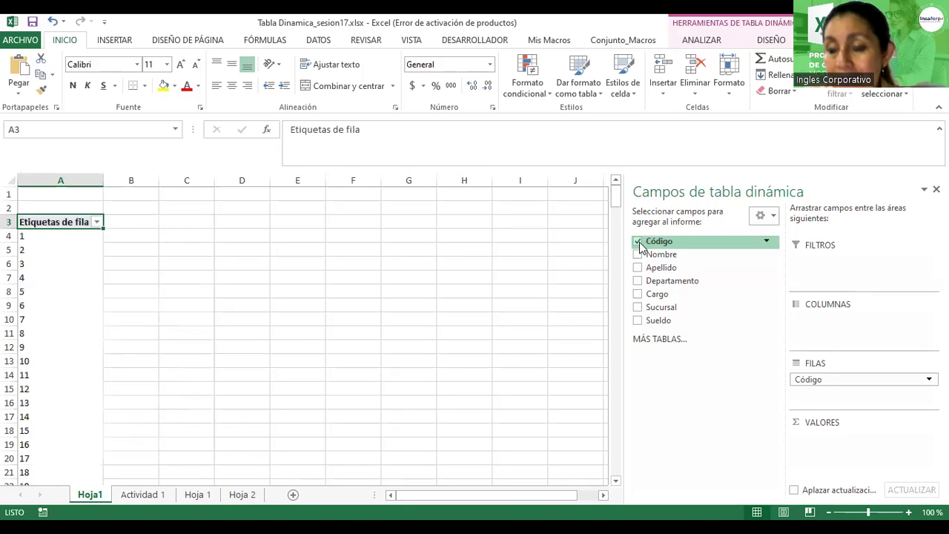
pyautogui.moveTo(815, 380); pyautogui.dragTo(813, 440)
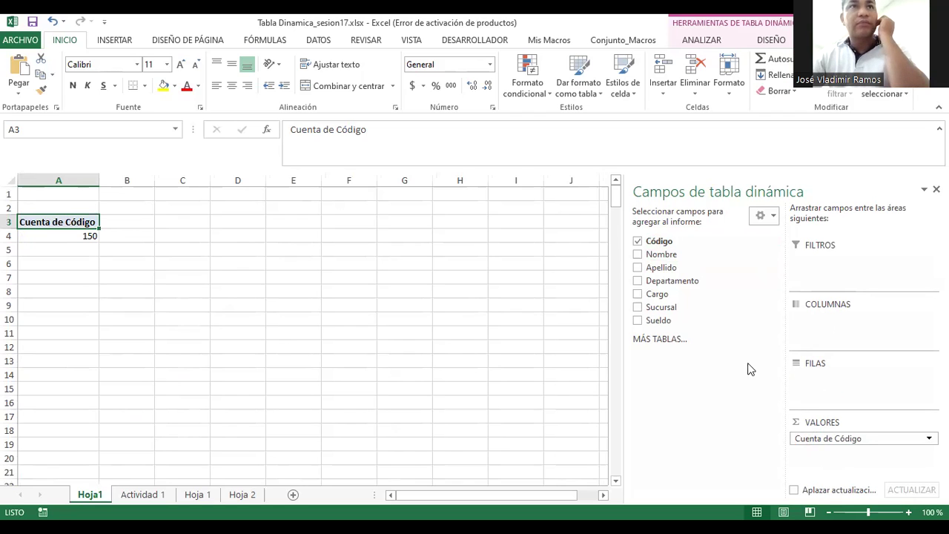
pyautogui.click(637, 282)
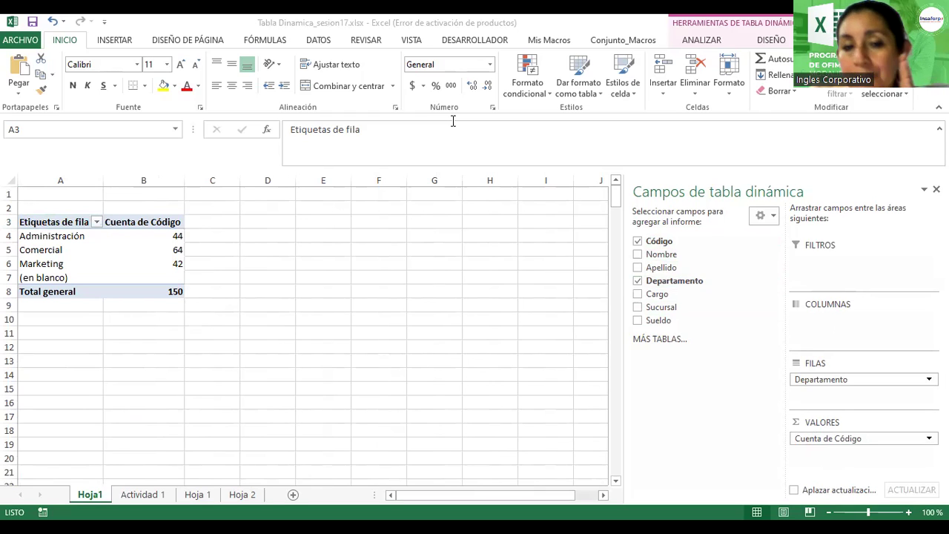
# Step: Check the department counts (Administración 44, Comercial 64, Marketing 42), then return to Actividad 1
pyautogui.moveTo(46, 248); pyautogui.dragTo(46, 277)
pyautogui.click(46, 236)
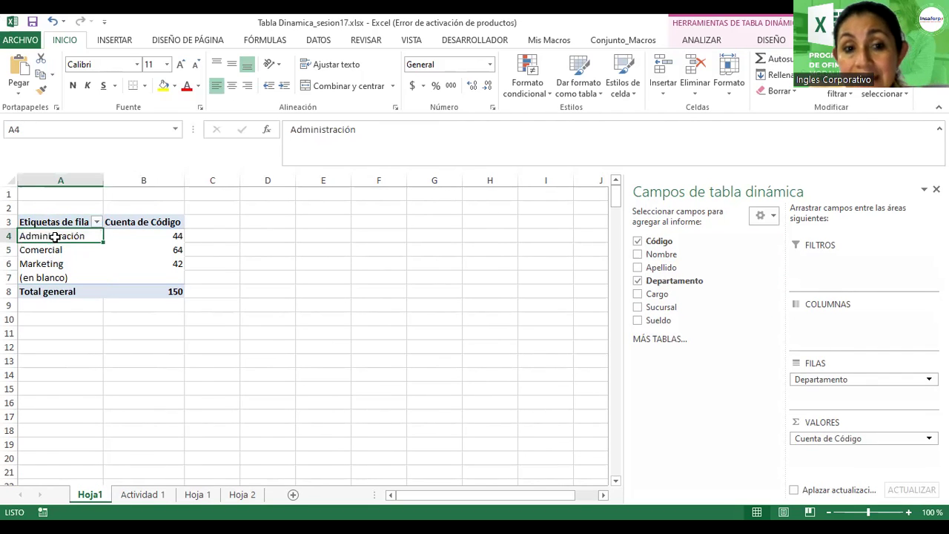
pyautogui.click(163, 236)
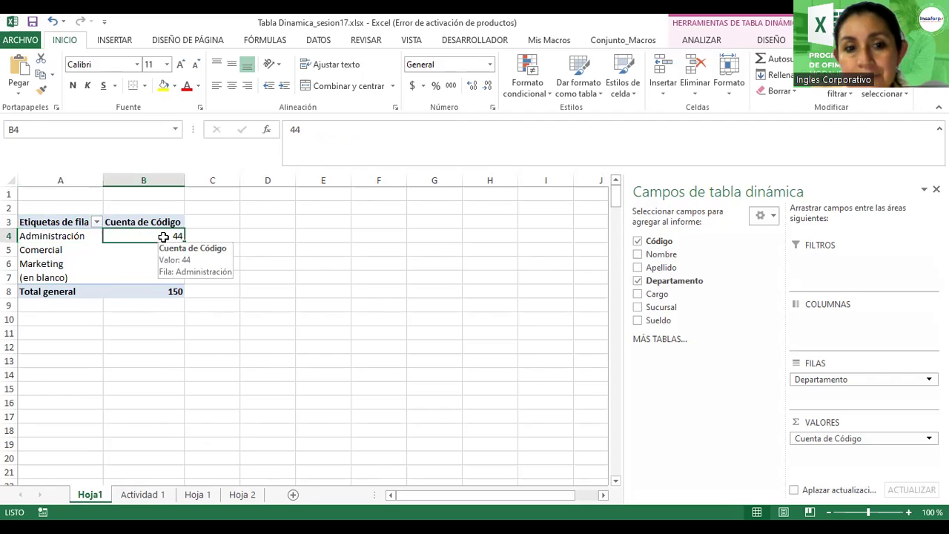
pyautogui.moveTo(26, 249); pyautogui.dragTo(178, 251)
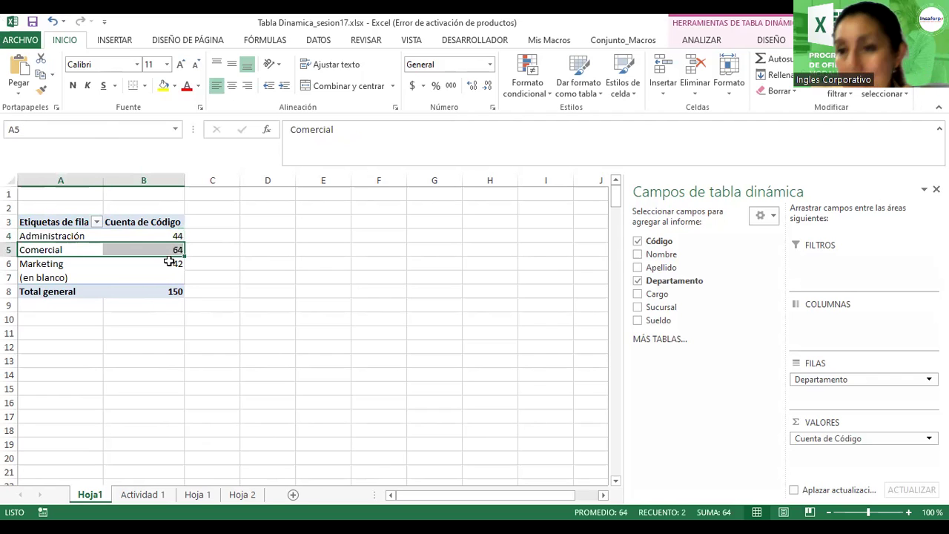
pyautogui.click(46, 264)
pyautogui.click(168, 265)
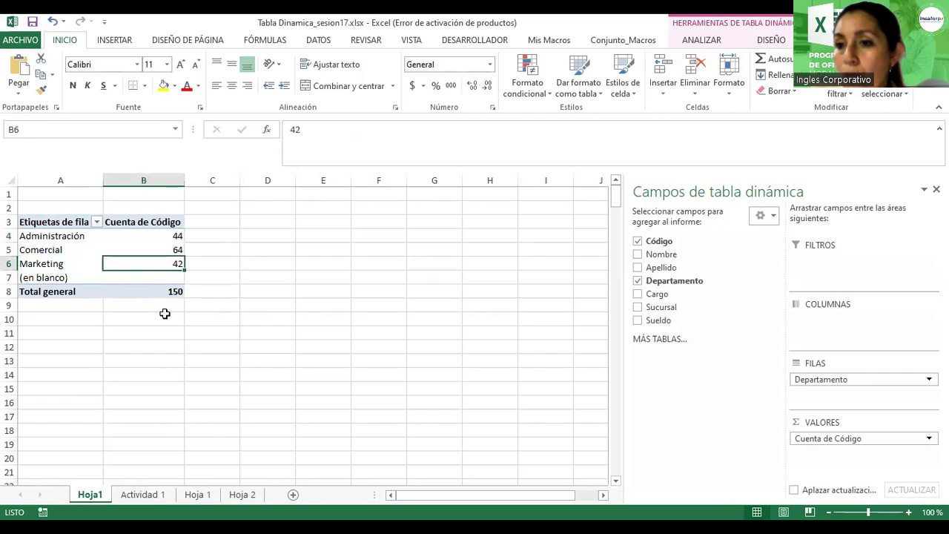
pyautogui.click(63, 278)
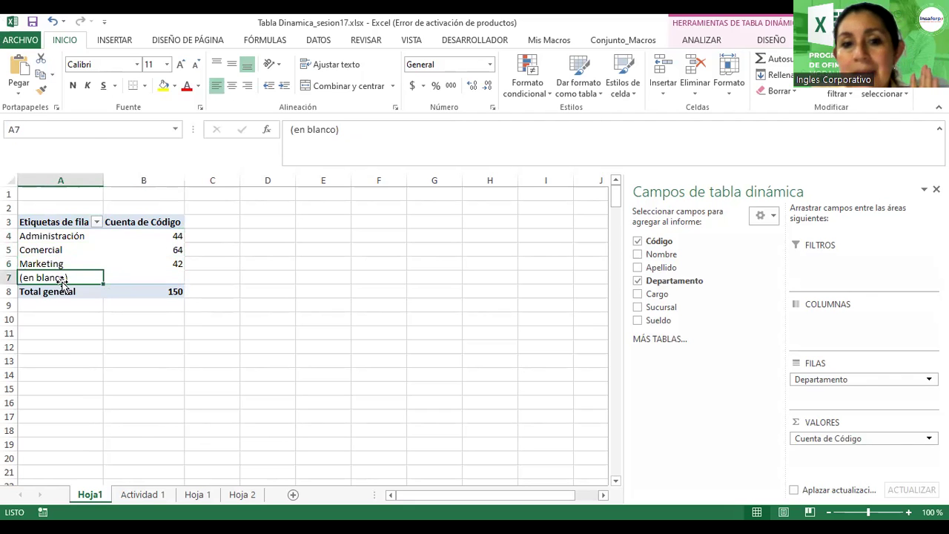
pyautogui.click(136, 495)
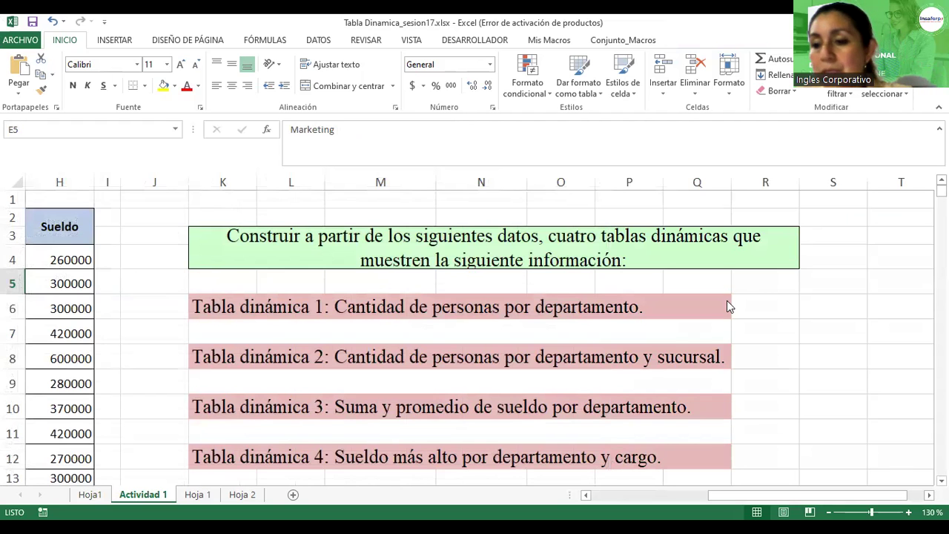
pyautogui.scroll(-3, 312, 362)
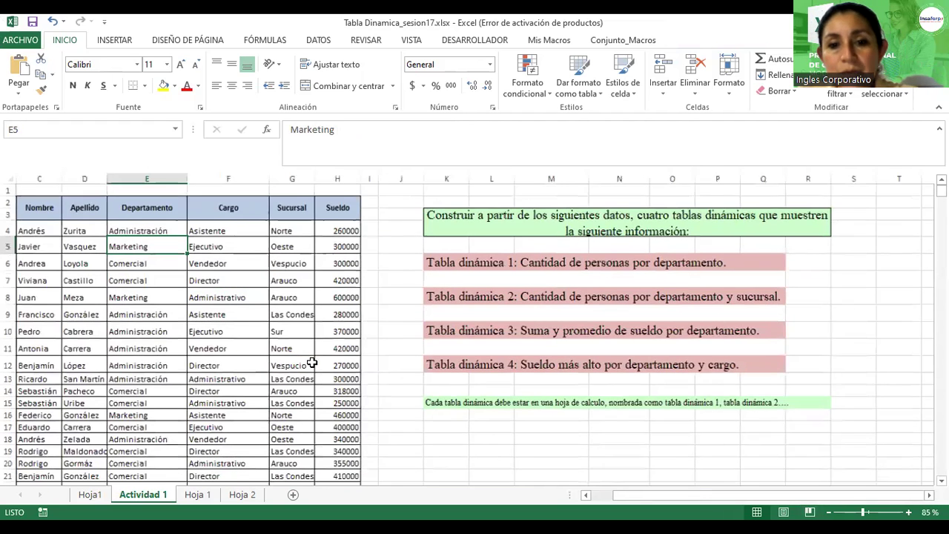
pyautogui.click(182, 337)
pyautogui.scroll(-3, 181, 337)
pyautogui.scroll(-19, 182, 337)
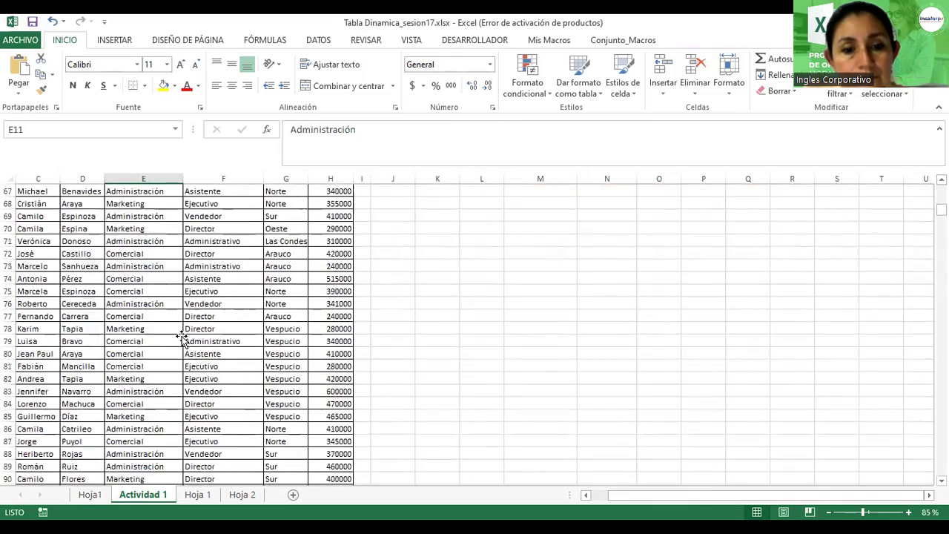
pyautogui.scroll(-20, 182, 337)
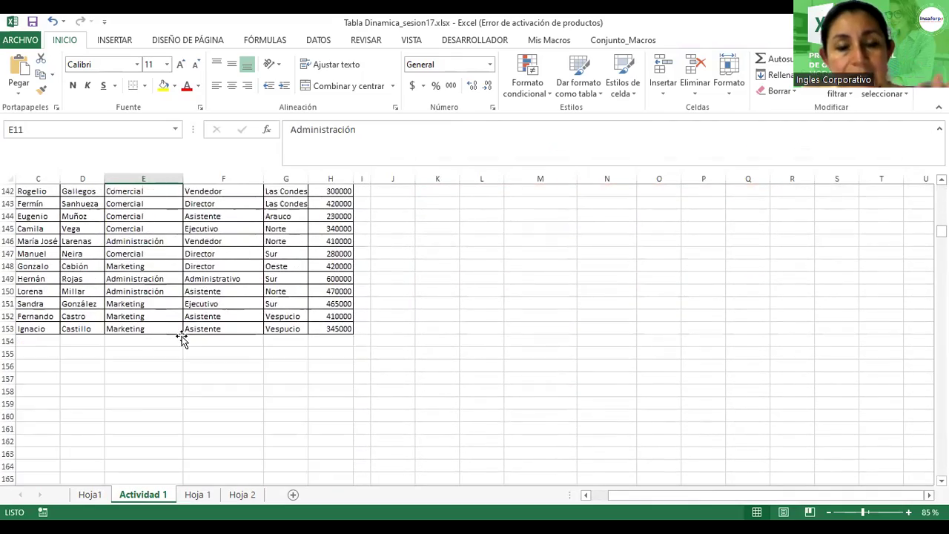
pyautogui.scroll(20, 182, 337)
pyautogui.scroll(12, 181, 337)
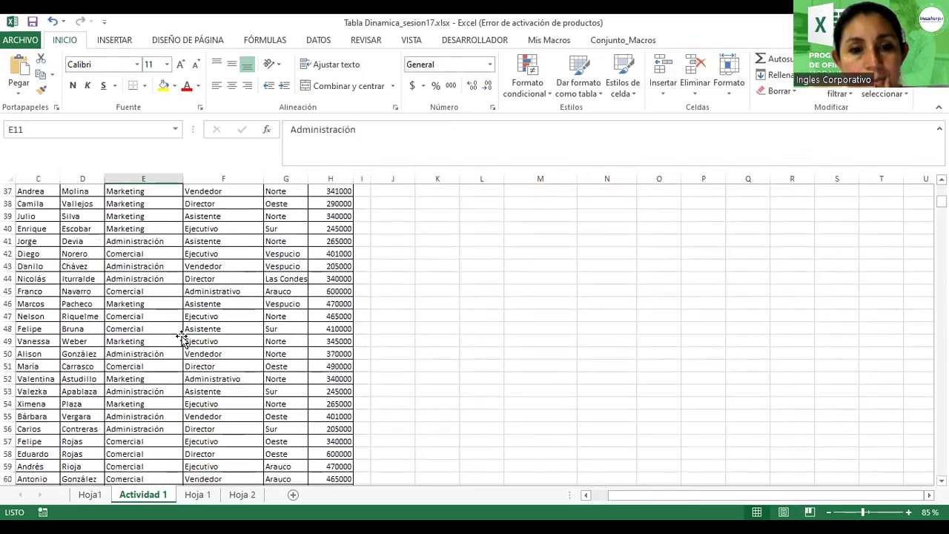
pyautogui.scroll(11, 182, 338)
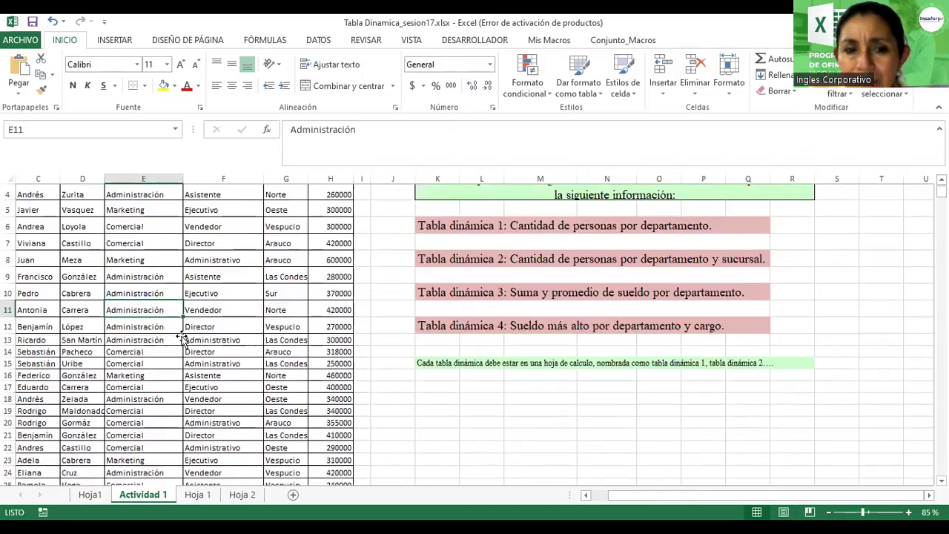
pyautogui.scroll(1, 182, 338)
pyautogui.scroll(-14, 181, 337)
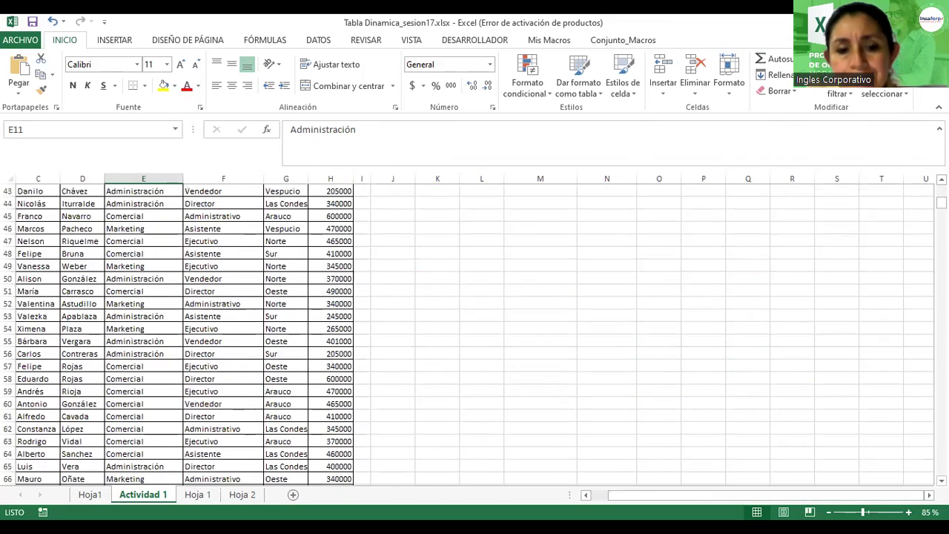
pyautogui.click(89, 497)
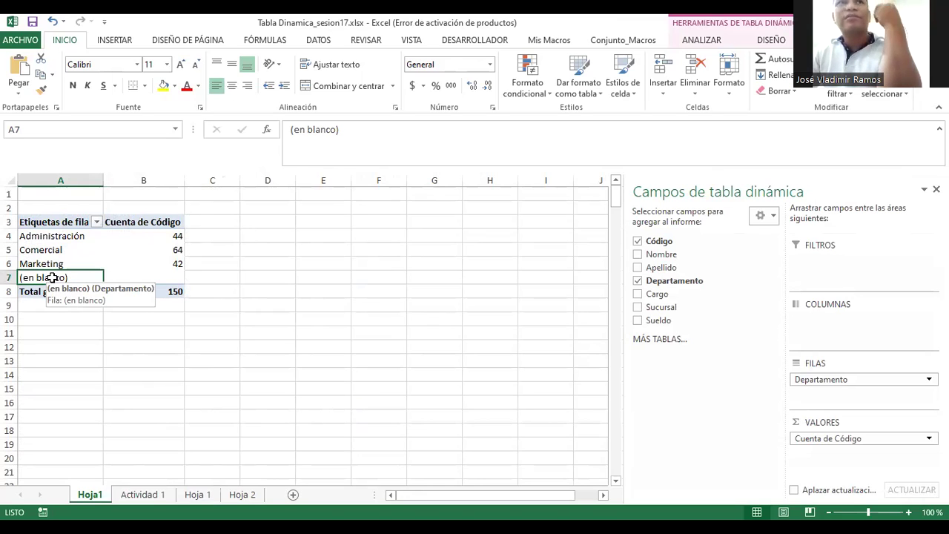
pyautogui.click(139, 495)
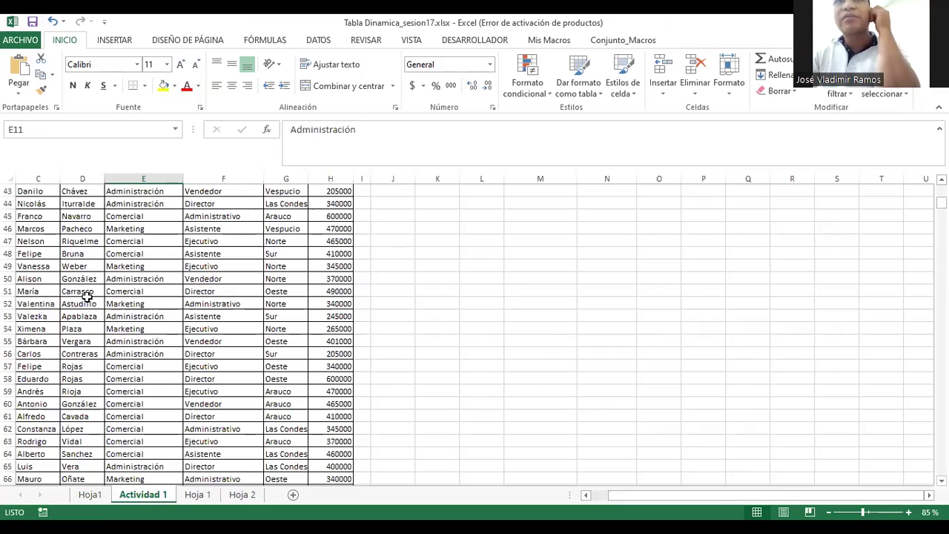
pyautogui.scroll(14, 128, 304)
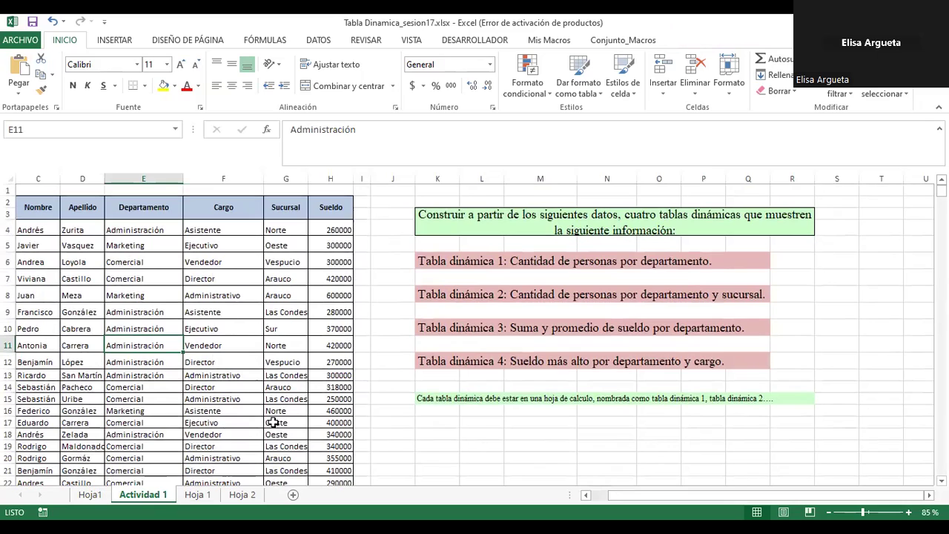
pyautogui.scroll(-12, 173, 357)
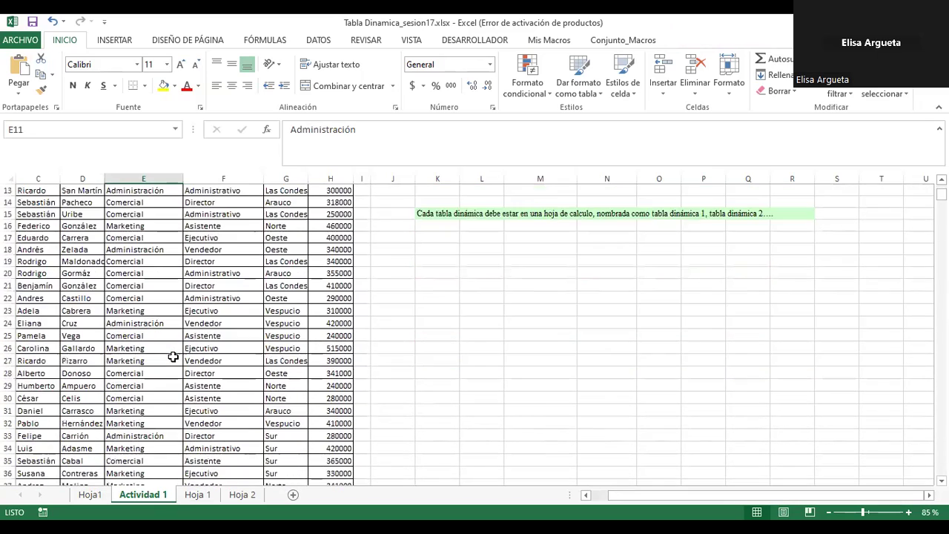
pyautogui.click(139, 302)
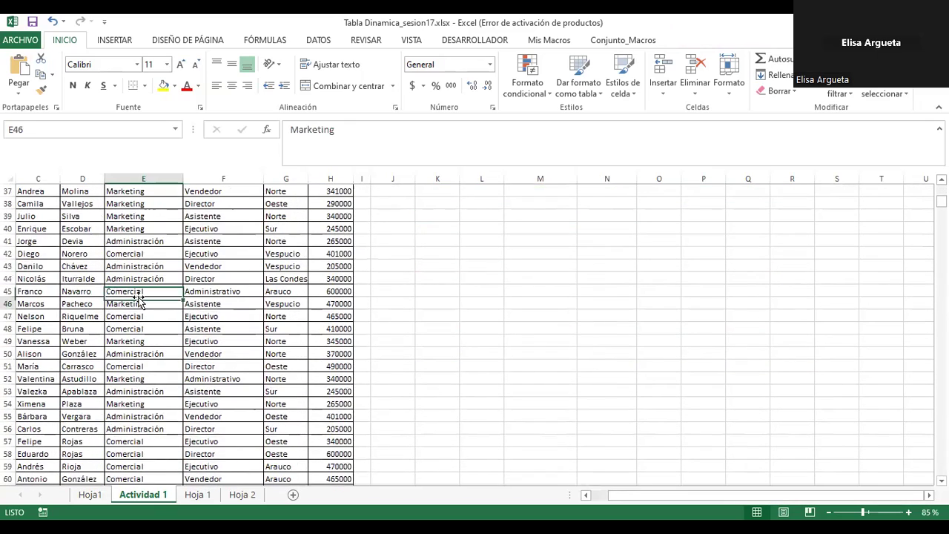
pyautogui.scroll(-3, 169, 368)
pyautogui.scroll(-4, 169, 368)
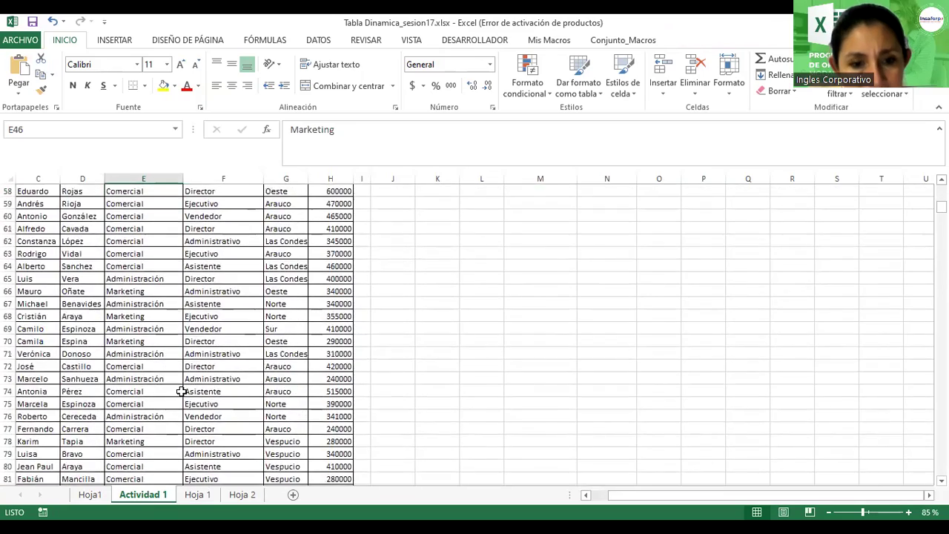
pyautogui.scroll(3, 240, 366)
pyautogui.moveTo(868, 495); pyautogui.dragTo(770, 495)
# Step: Review the Actividad 1 data, select cell F4 (Asistente), and return to Hoja1 with Ctrl+PageUp
pyautogui.scroll(-4, 287, 319)
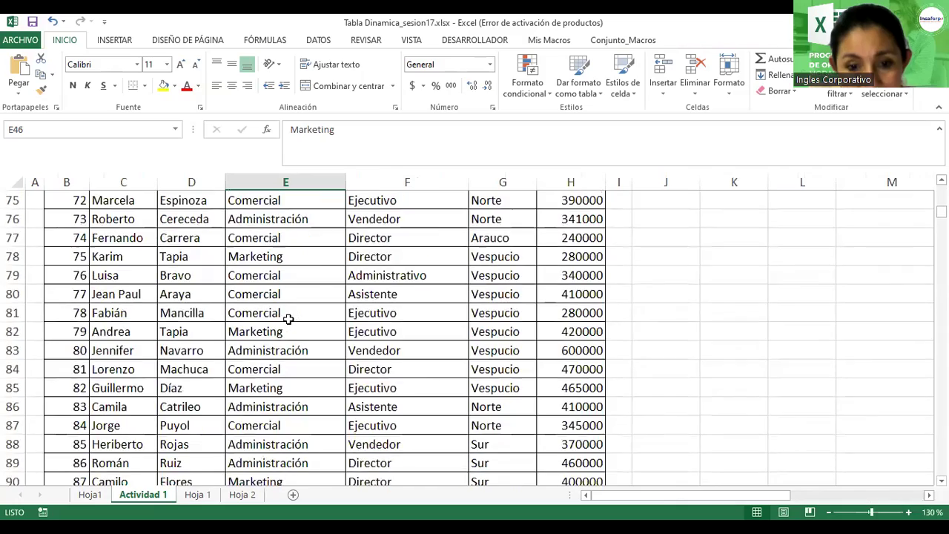
pyautogui.scroll(1, 288, 319)
pyautogui.scroll(-14, 287, 319)
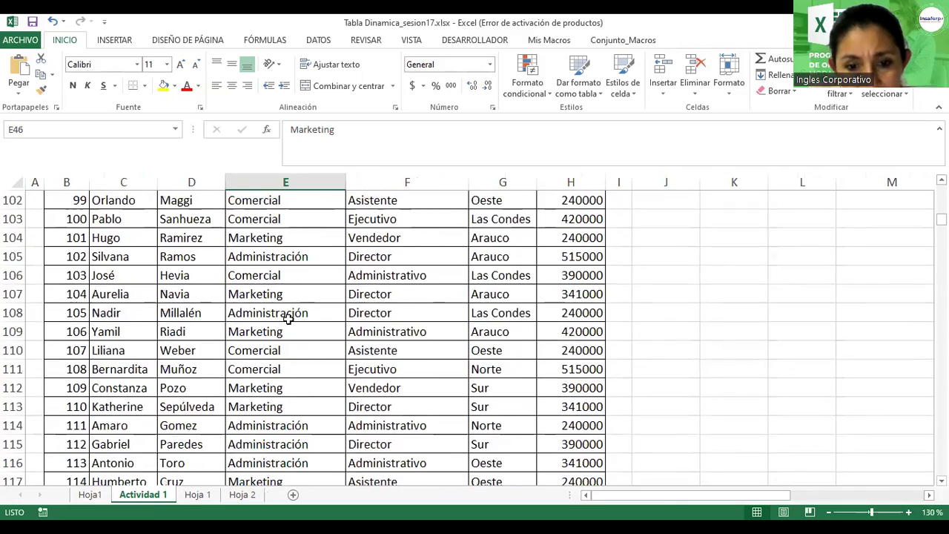
pyautogui.scroll(-10, 287, 319)
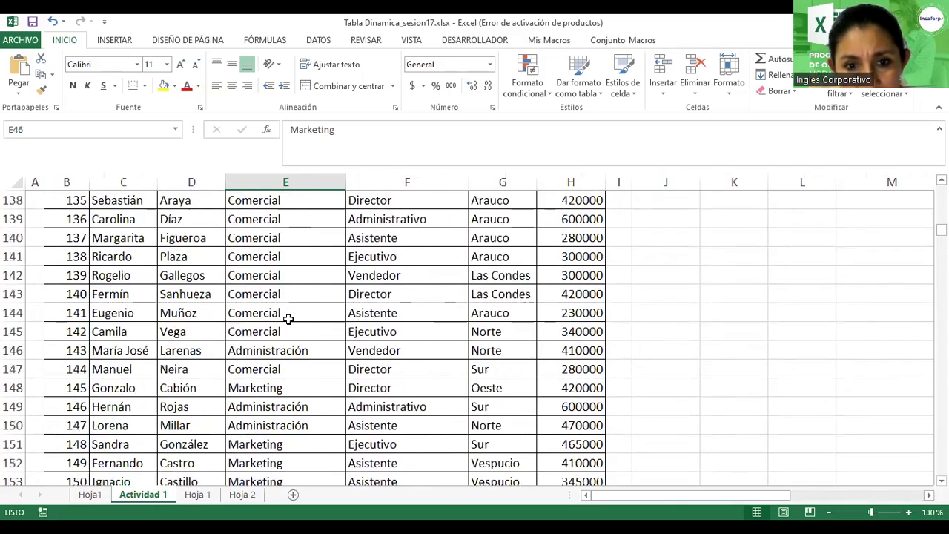
pyautogui.scroll(5, 287, 317)
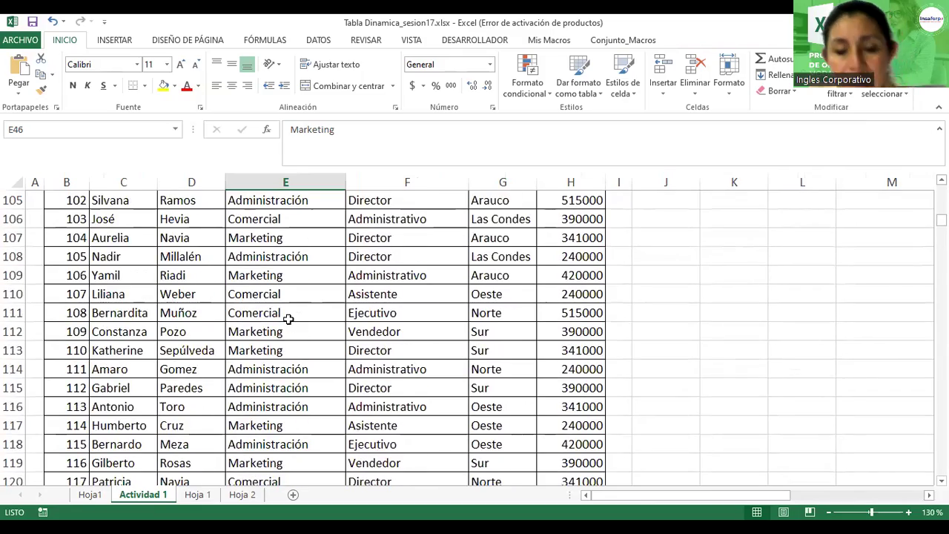
pyautogui.scroll(7, 289, 318)
pyautogui.scroll(18, 288, 318)
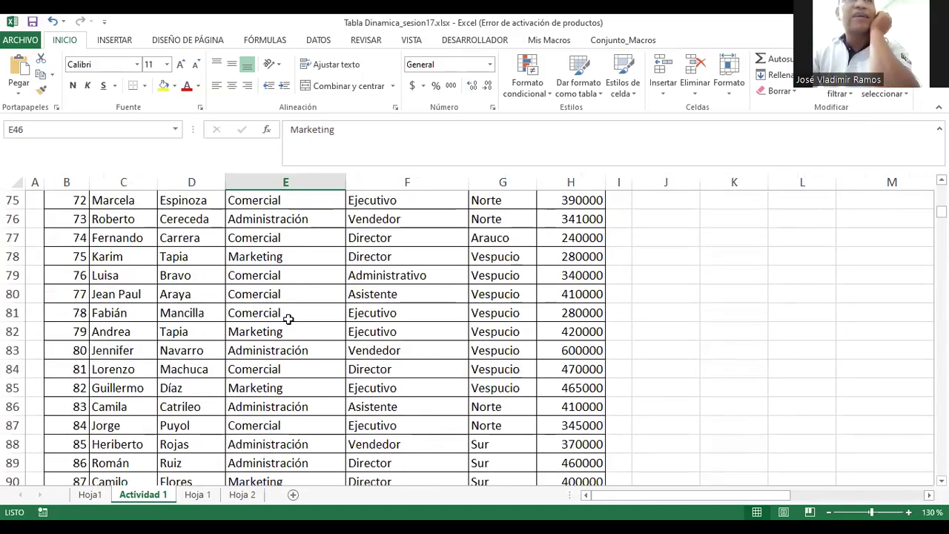
pyautogui.scroll(10, 288, 318)
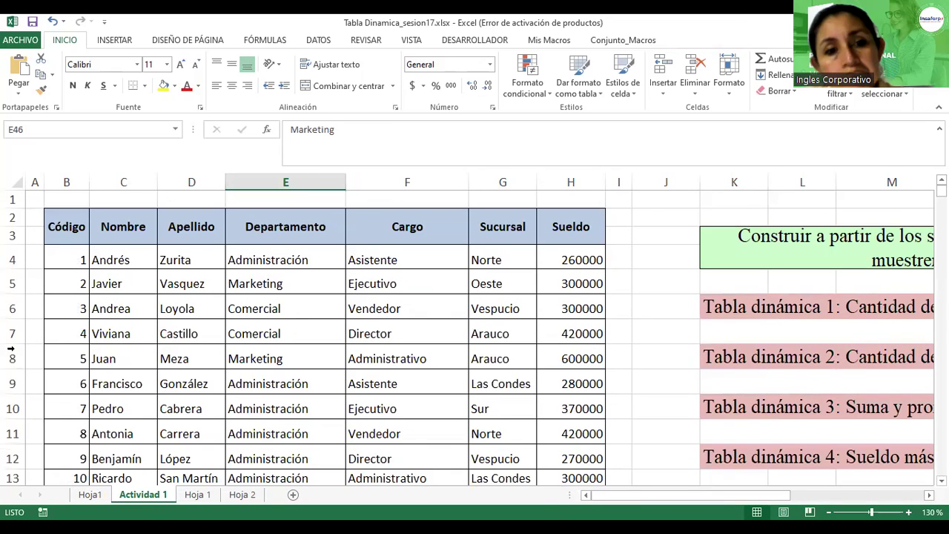
pyautogui.click(378, 257)
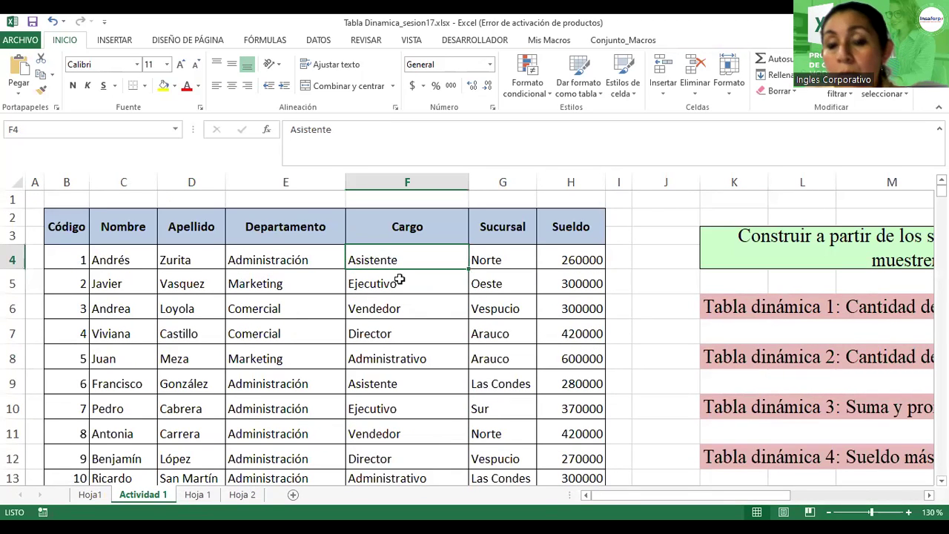
pyautogui.hotkey('ctrl', 'pageup')
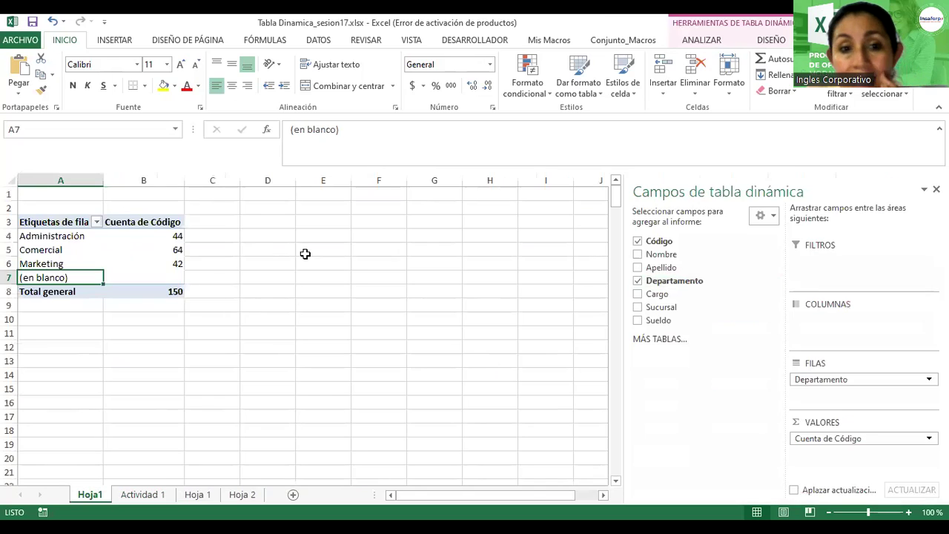
# Step: Open the pivot's Change Data Source dialog and scroll through the employee records
pyautogui.click(110, 251)
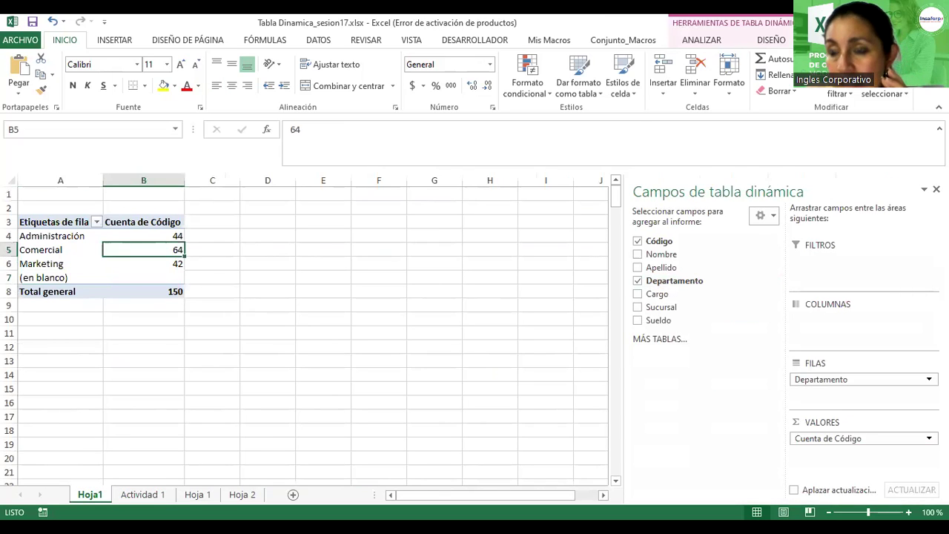
pyautogui.click(702, 41)
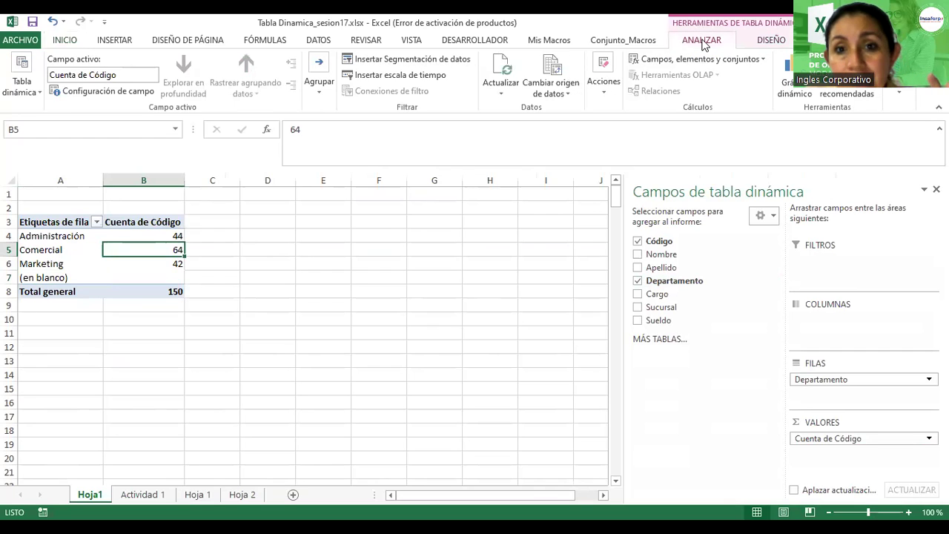
pyautogui.click(552, 77)
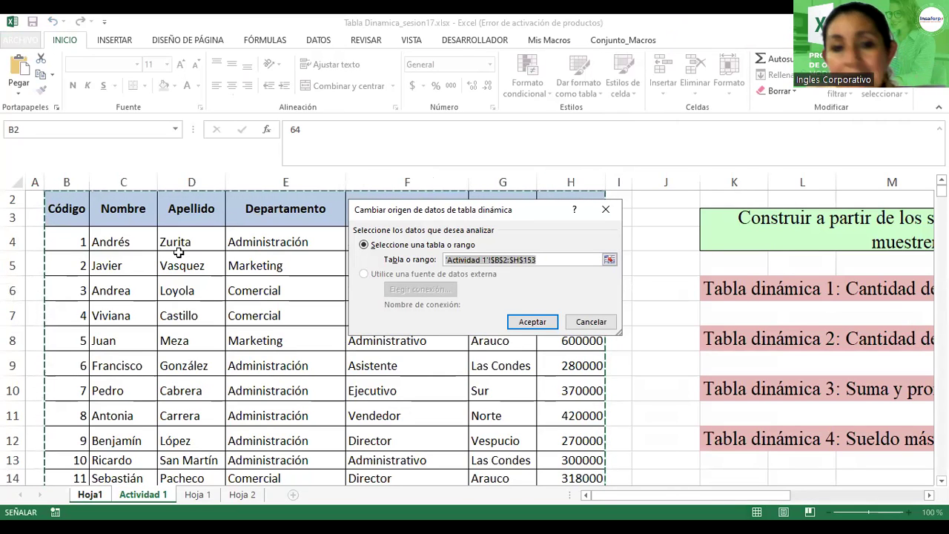
pyautogui.scroll(-16, 180, 306)
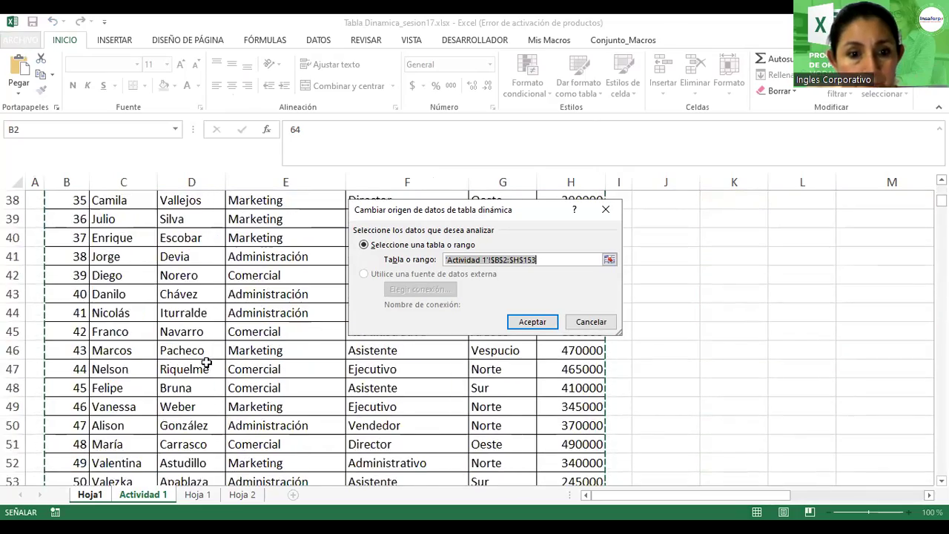
pyautogui.scroll(-18, 206, 362)
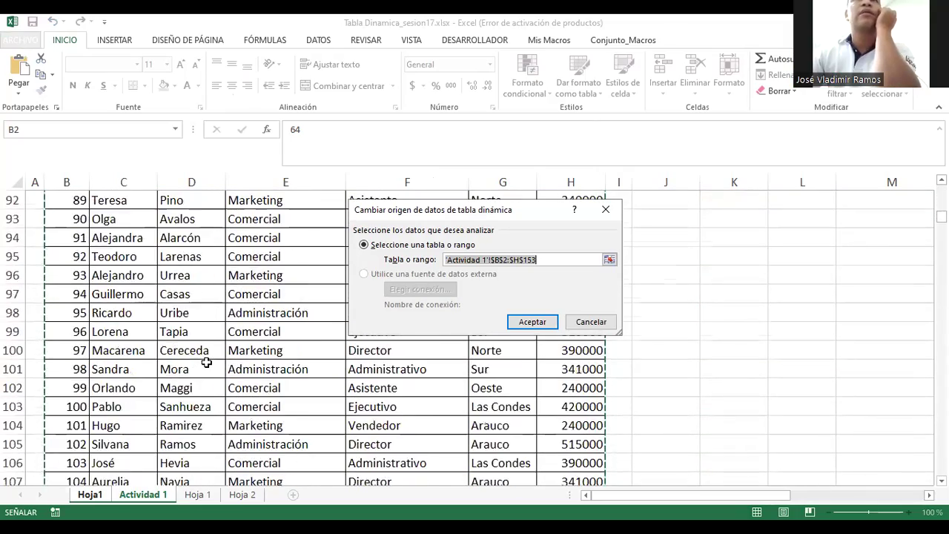
pyautogui.scroll(-16, 206, 362)
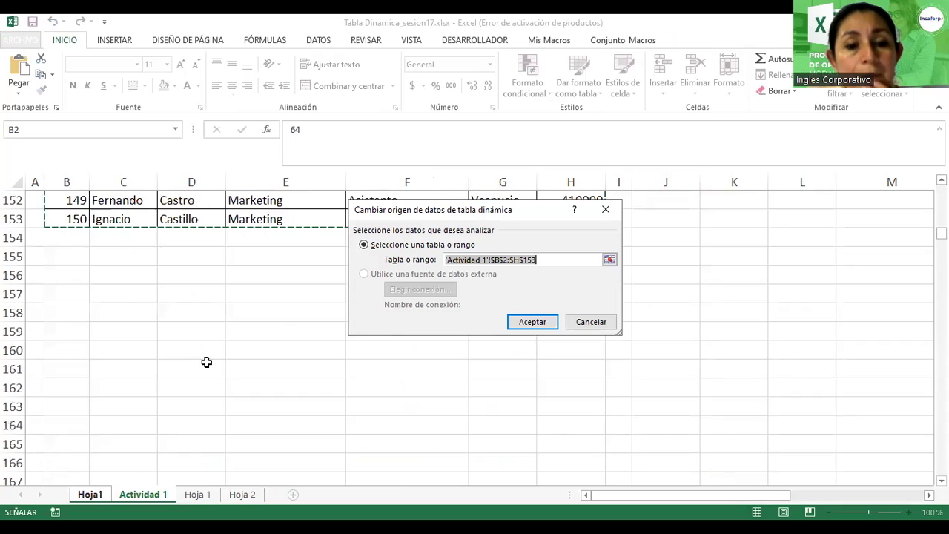
pyautogui.scroll(2, 87, 271)
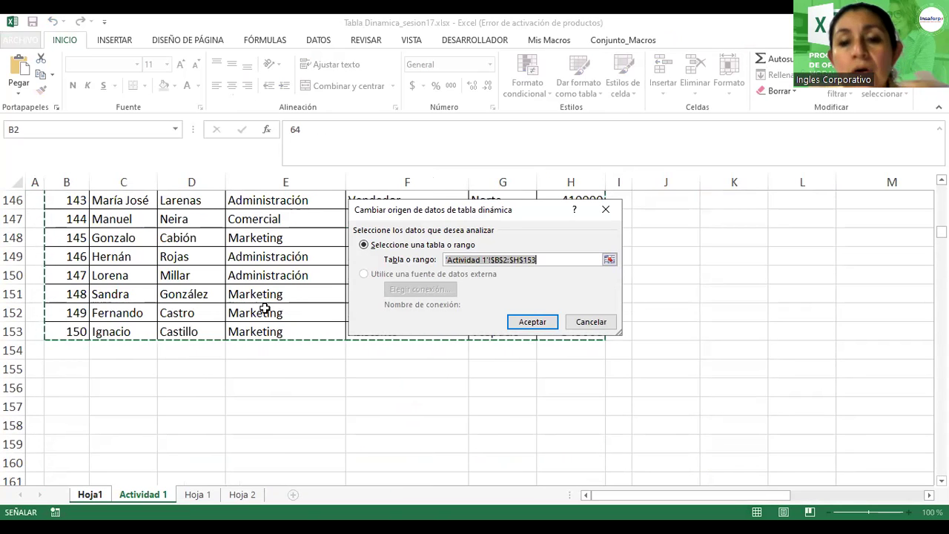
pyautogui.scroll(3, 265, 309)
pyautogui.scroll(20, 265, 308)
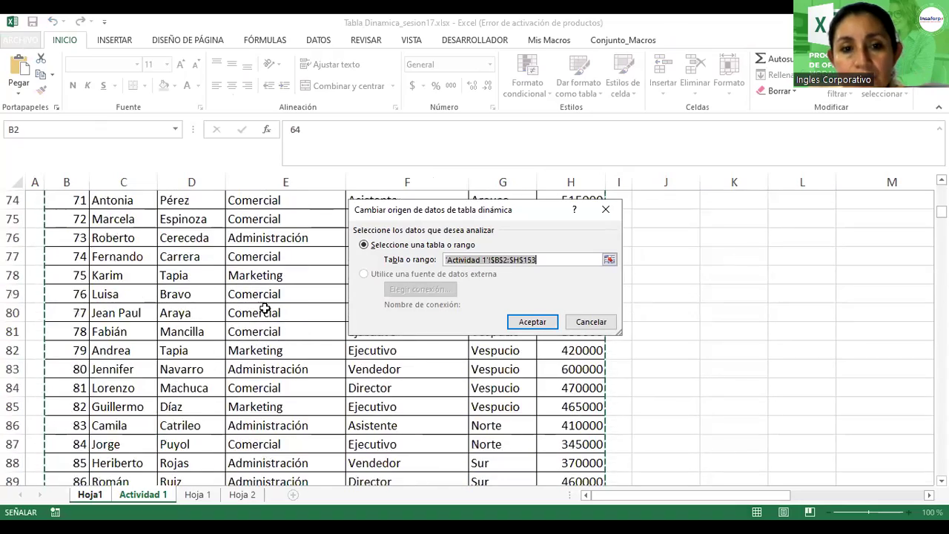
pyautogui.scroll(20, 265, 309)
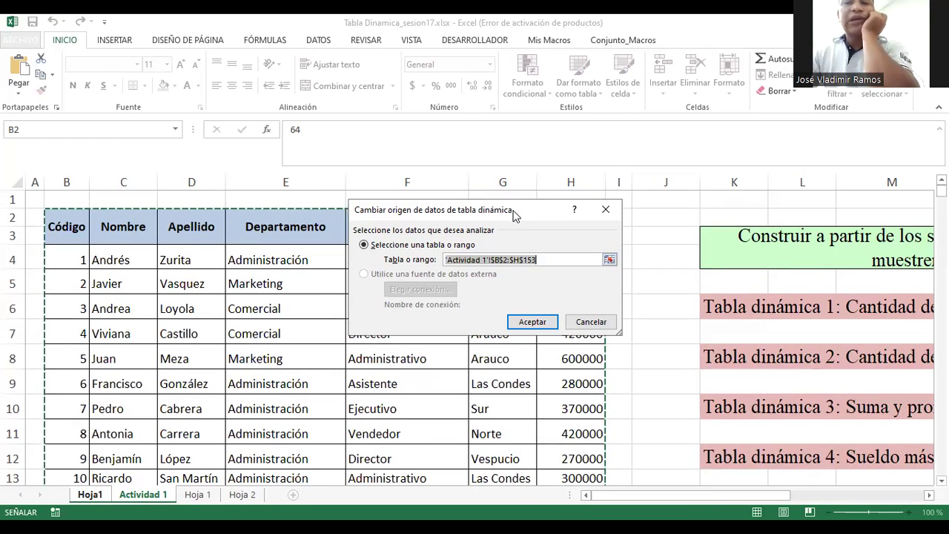
# Step: Verify the source range 'Actividad 1'!$B$2:$H$153 covers all records, confirm it, and return to Hoja1
pyautogui.moveTo(516, 215); pyautogui.dragTo(499, 73)
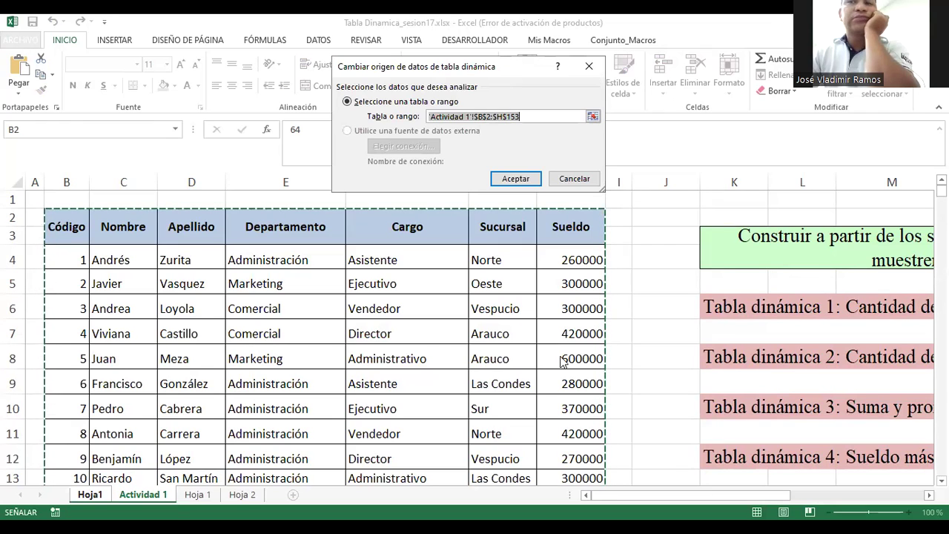
pyautogui.scroll(-13, 306, 378)
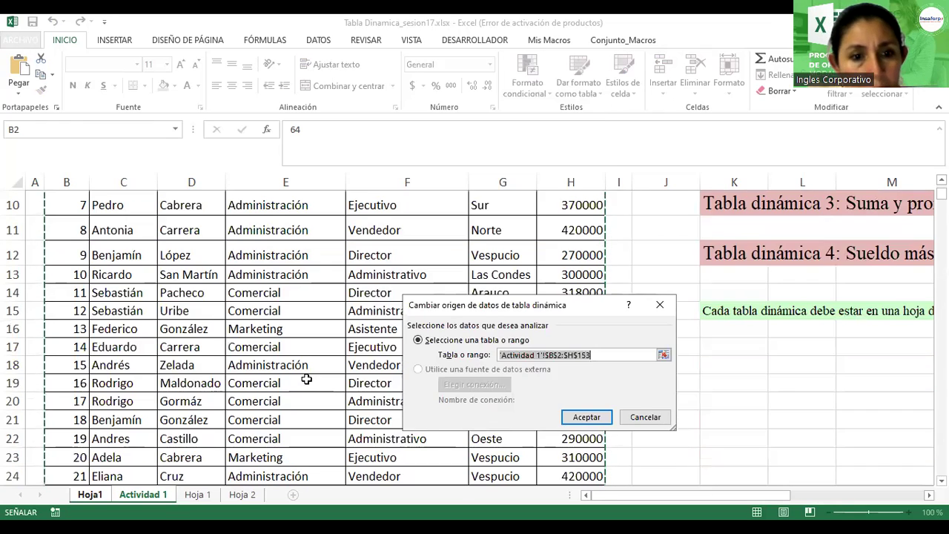
pyautogui.scroll(-10, 306, 378)
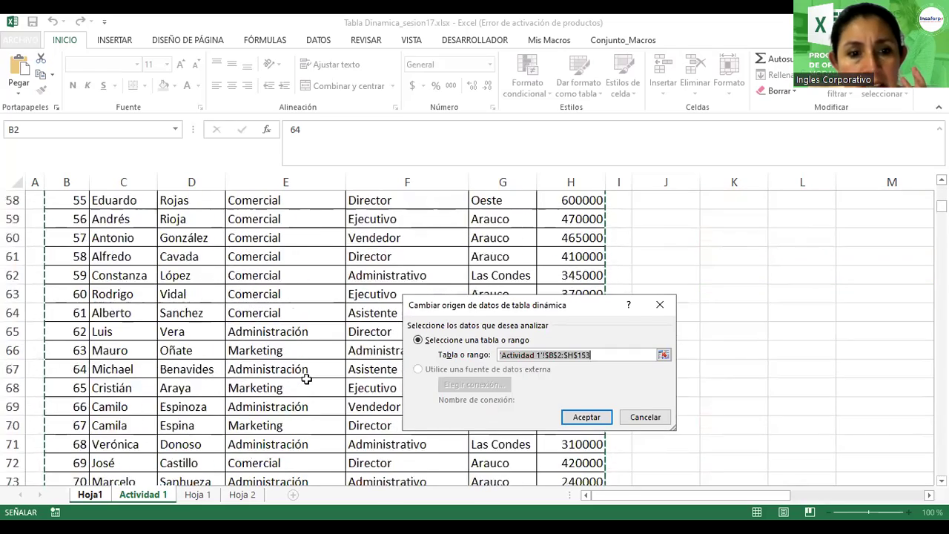
pyautogui.scroll(2, 306, 379)
pyautogui.scroll(20, 306, 379)
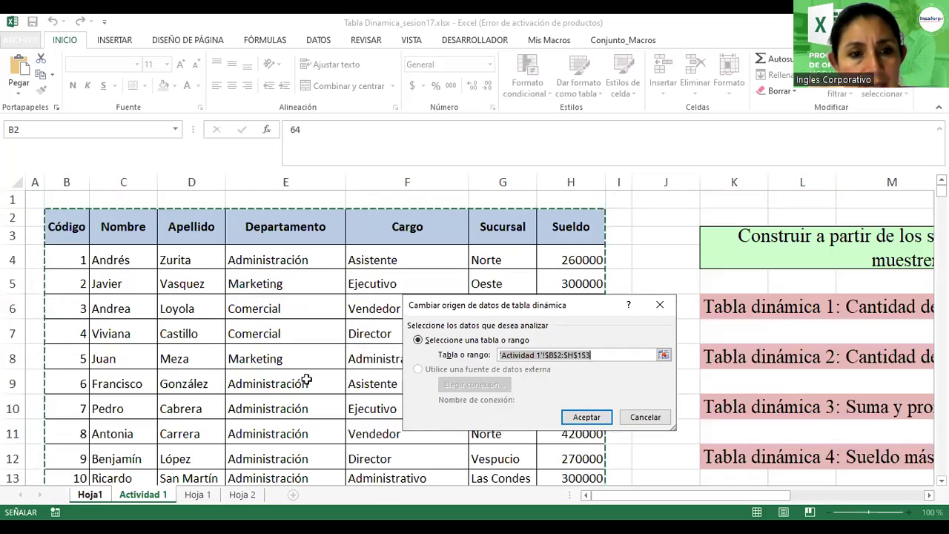
pyautogui.scroll(-20, 109, 334)
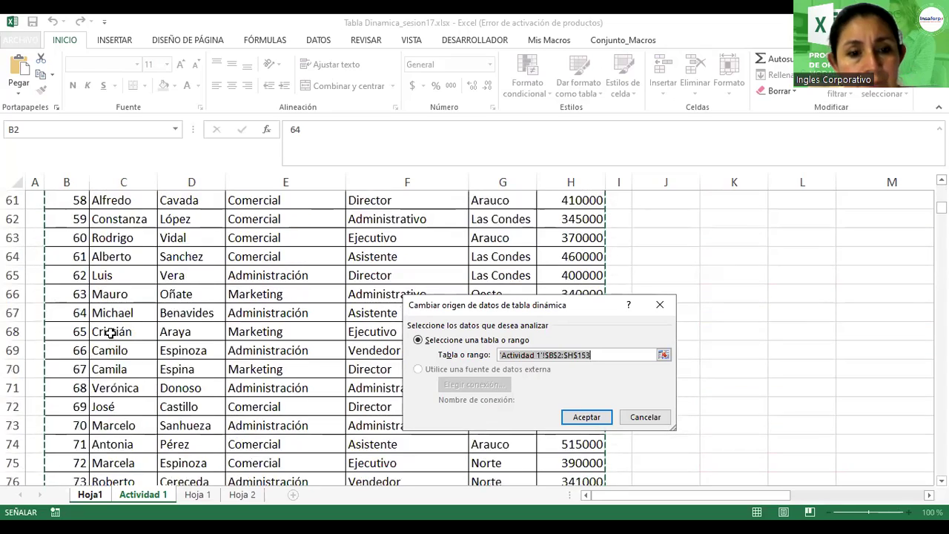
pyautogui.scroll(-13, 110, 333)
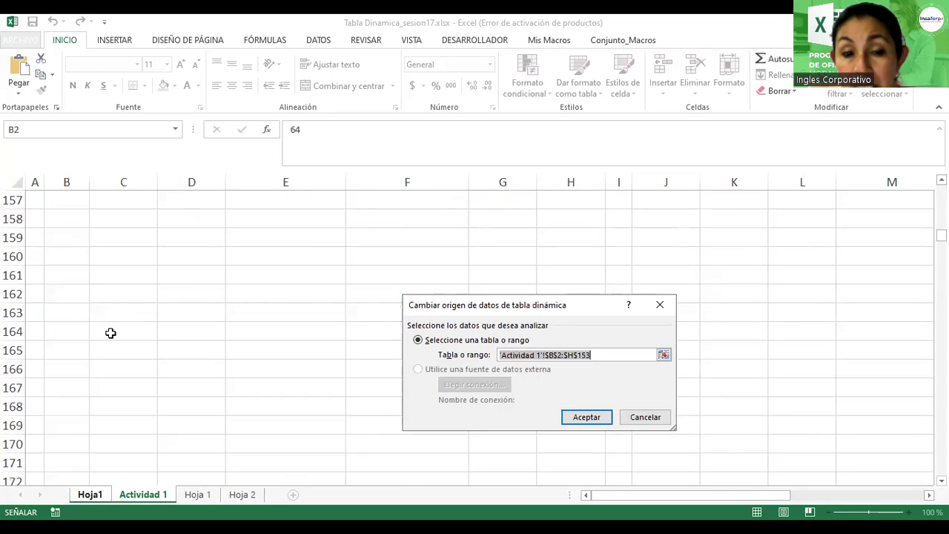
pyautogui.scroll(3, 110, 334)
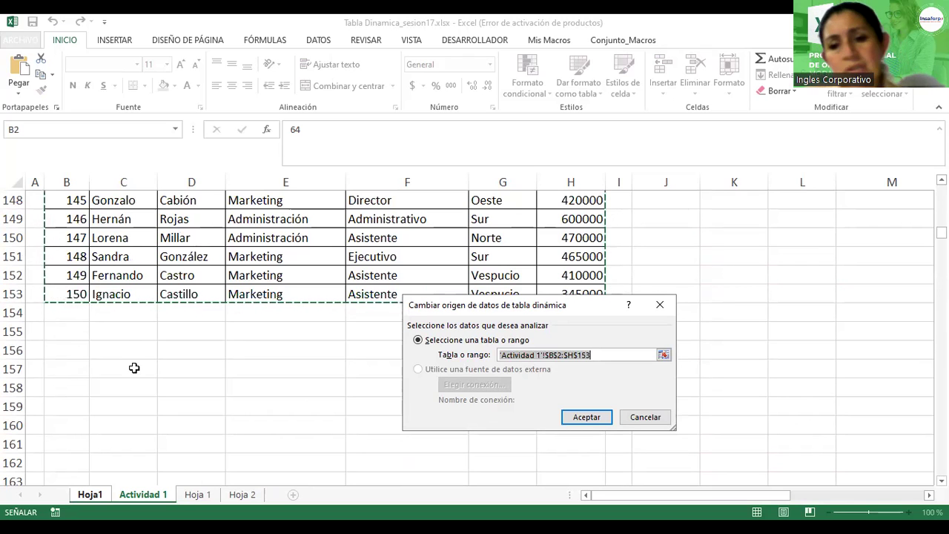
pyautogui.click(586, 416)
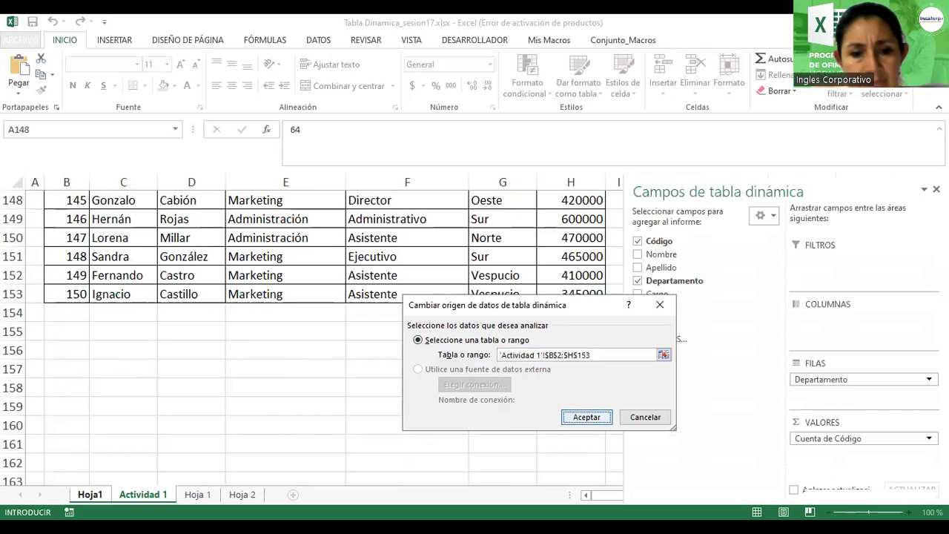
pyautogui.click(90, 495)
# Step: Inspect the (en blanco) row and its count, then return to the Actividad 1 data sheet
pyautogui.click(65, 278)
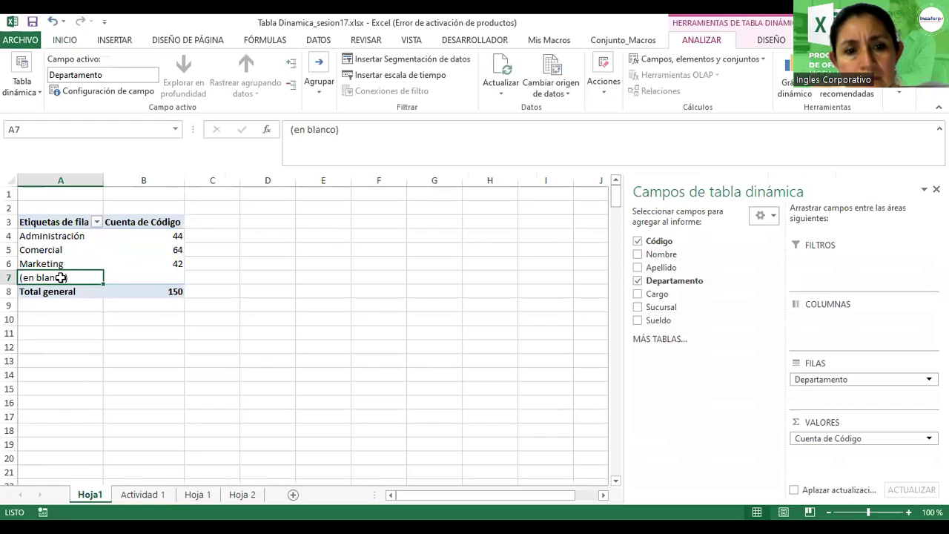
pyautogui.click(144, 278)
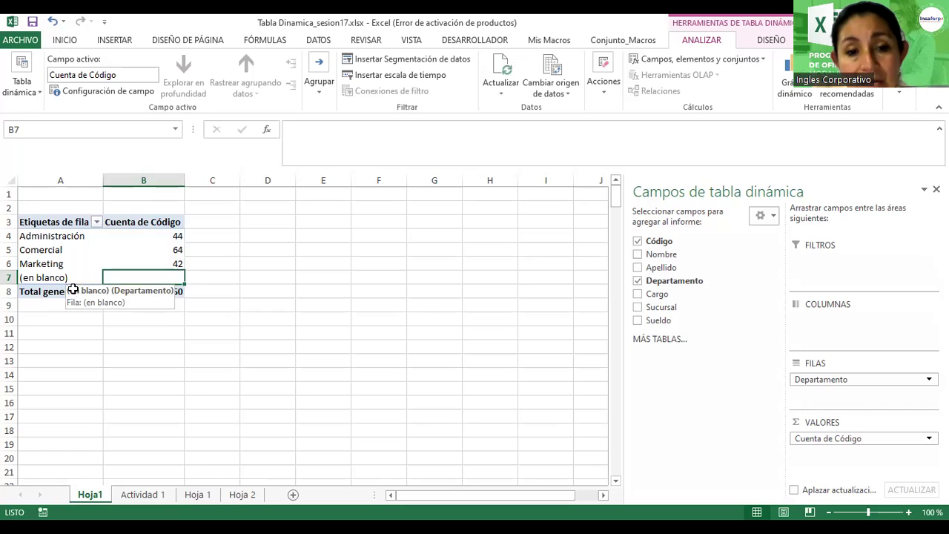
pyautogui.click(135, 494)
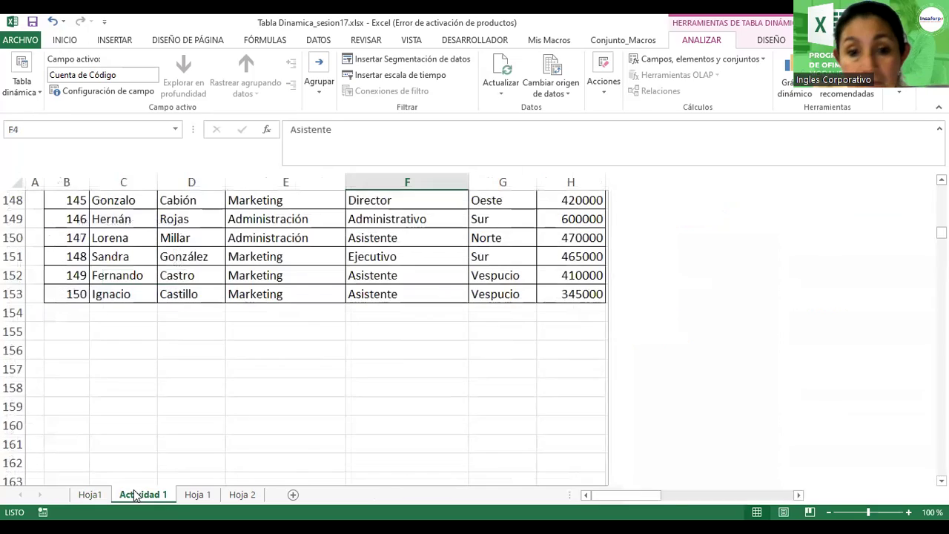
pyautogui.scroll(4, 477, 259)
pyautogui.keyDown('ctrl'); pyautogui.scroll(3, 477, 264); pyautogui.keyUp('ctrl')
pyautogui.scroll(6, 476, 264)
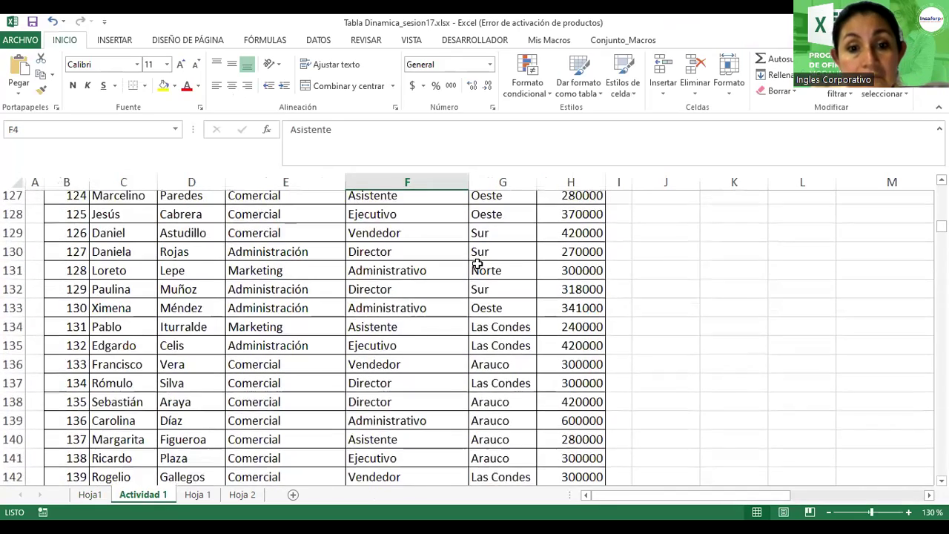
pyautogui.scroll(5, 477, 264)
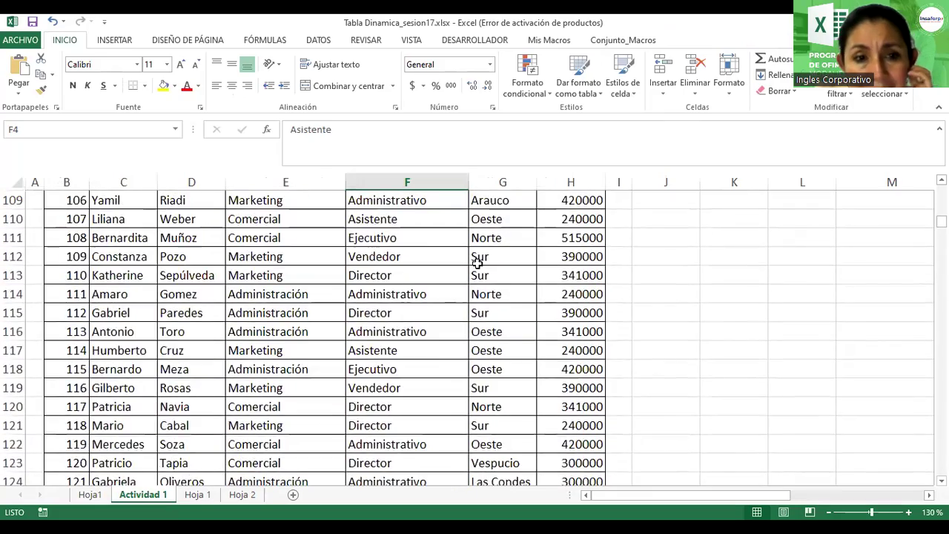
pyautogui.scroll(-2, 476, 264)
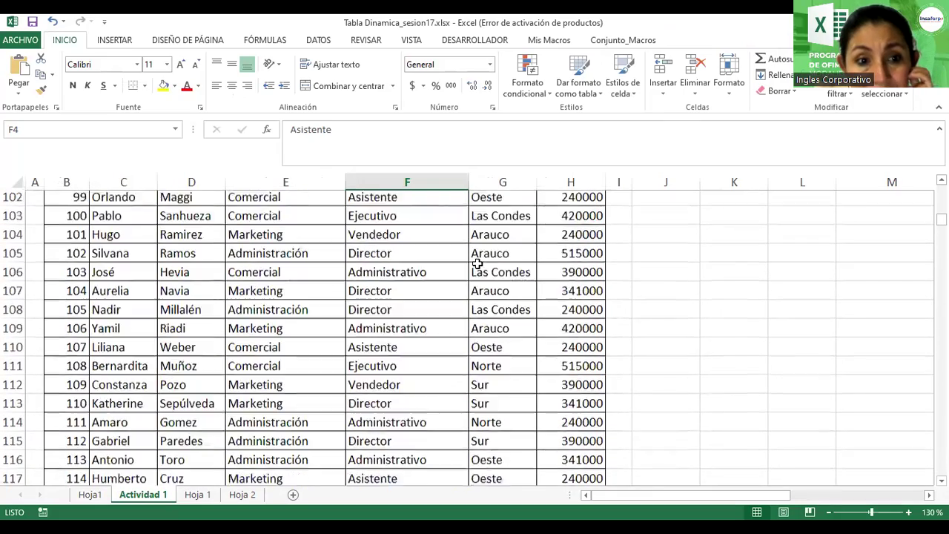
pyautogui.scroll(-15, 477, 264)
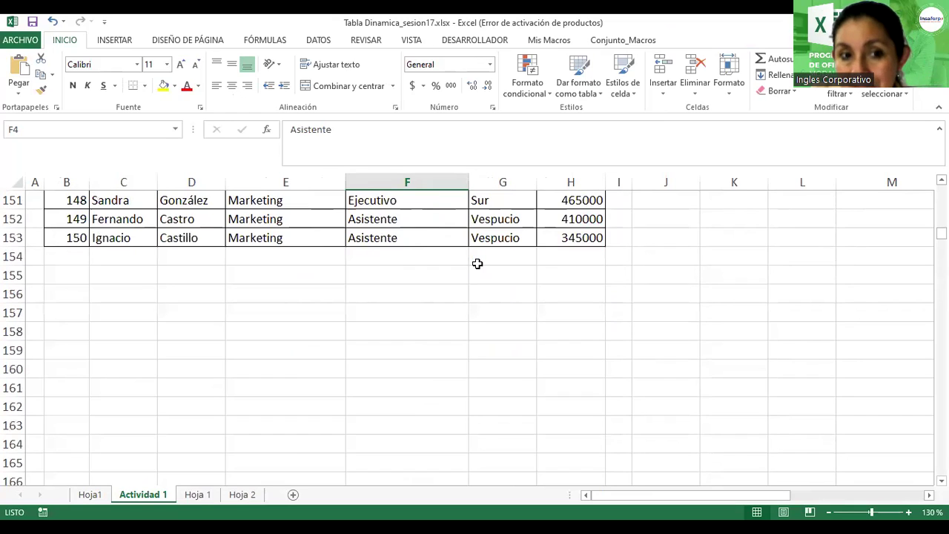
pyautogui.scroll(20, 476, 264)
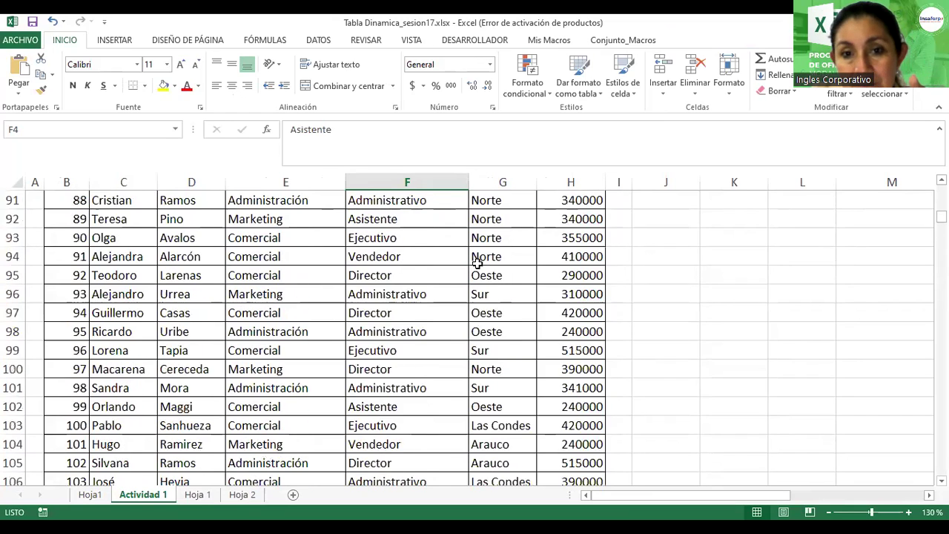
pyautogui.scroll(14, 477, 264)
pyautogui.scroll(-4, 477, 264)
pyautogui.scroll(-6, 477, 264)
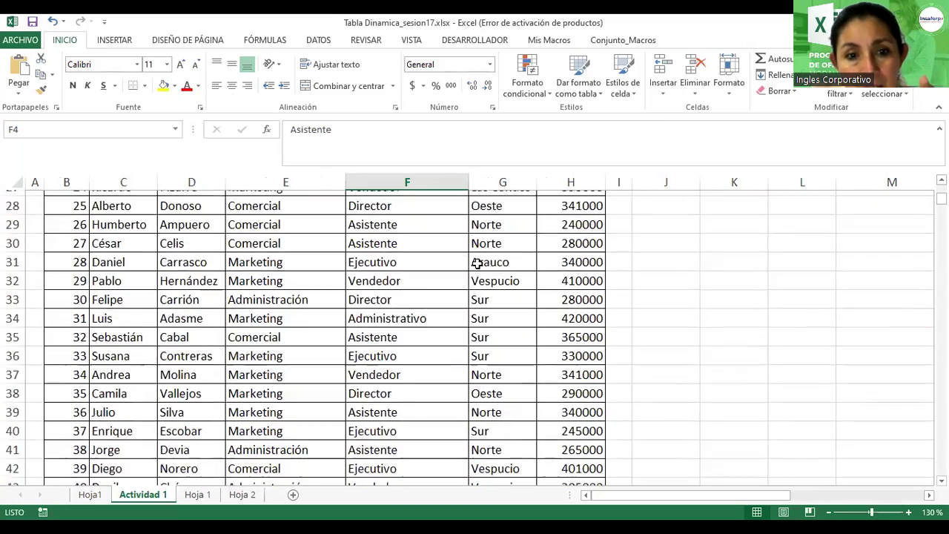
pyautogui.scroll(10, 477, 264)
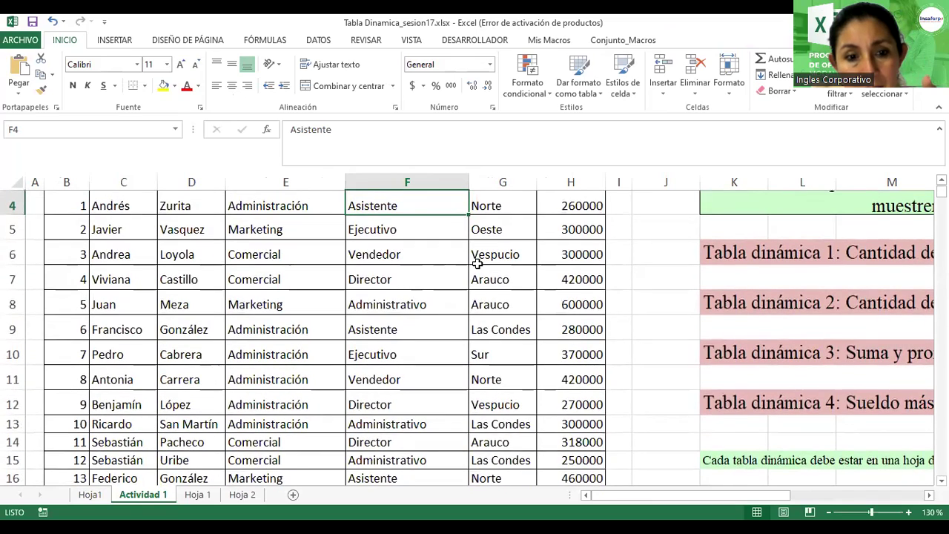
pyautogui.scroll(1, 477, 264)
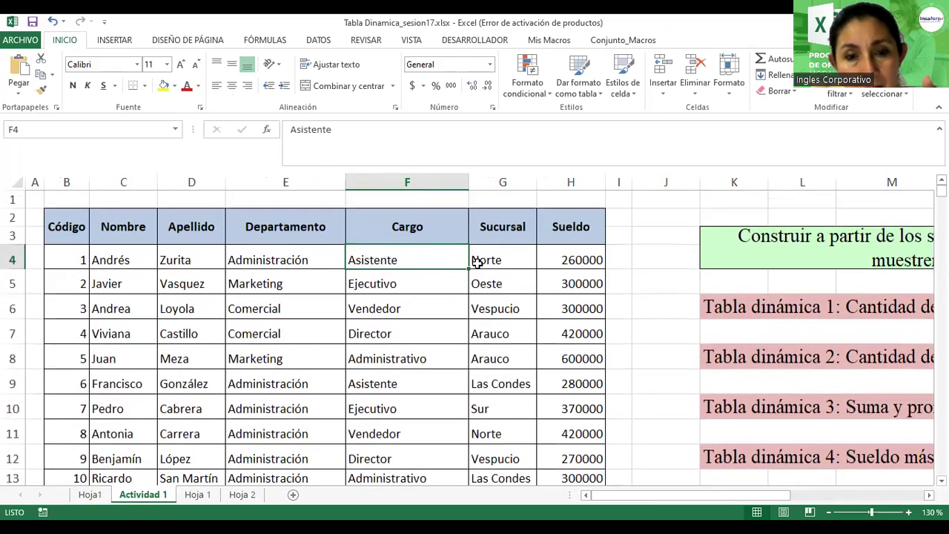
pyautogui.click(32, 259)
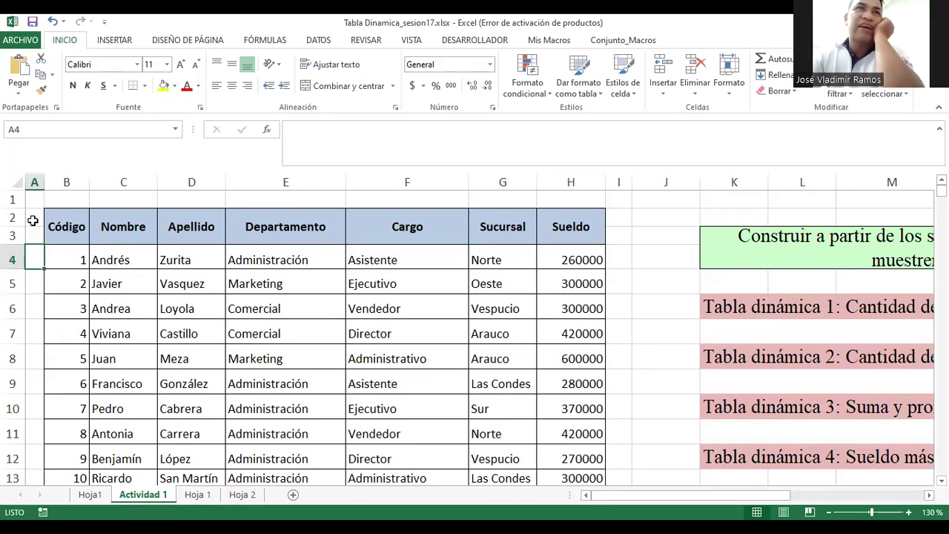
pyautogui.click(36, 231)
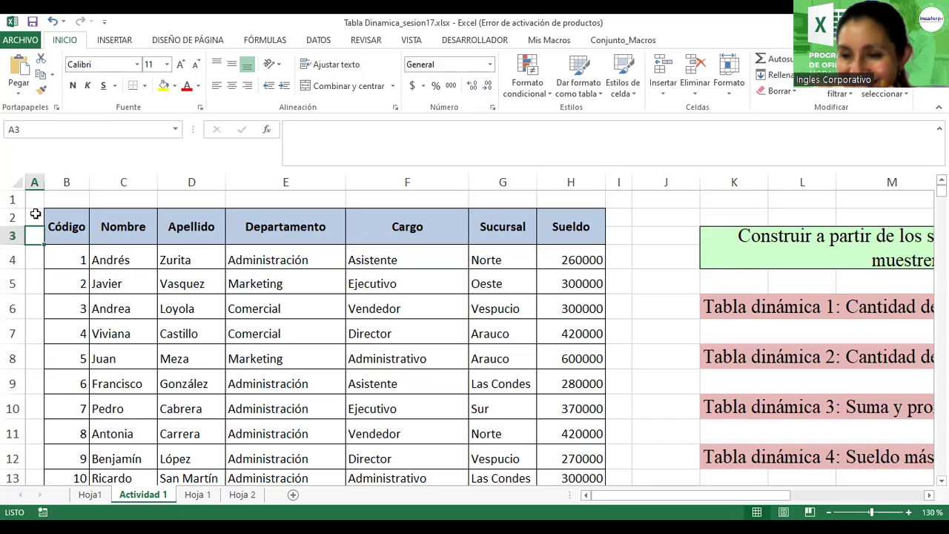
pyautogui.click(35, 214)
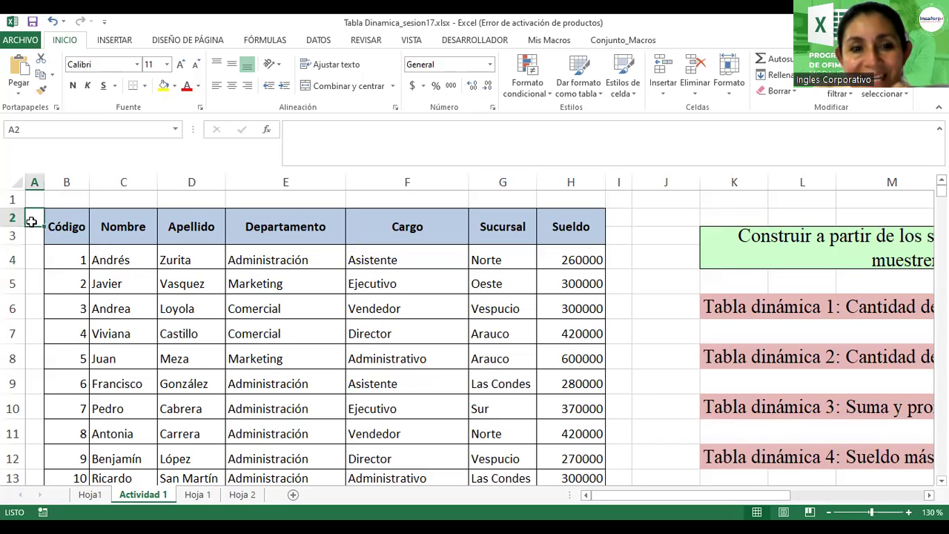
pyautogui.click(58, 216)
pyautogui.click(108, 226)
pyautogui.press('Right')
pyautogui.press('Right')
pyautogui.press('Right')
pyautogui.click(34, 218)
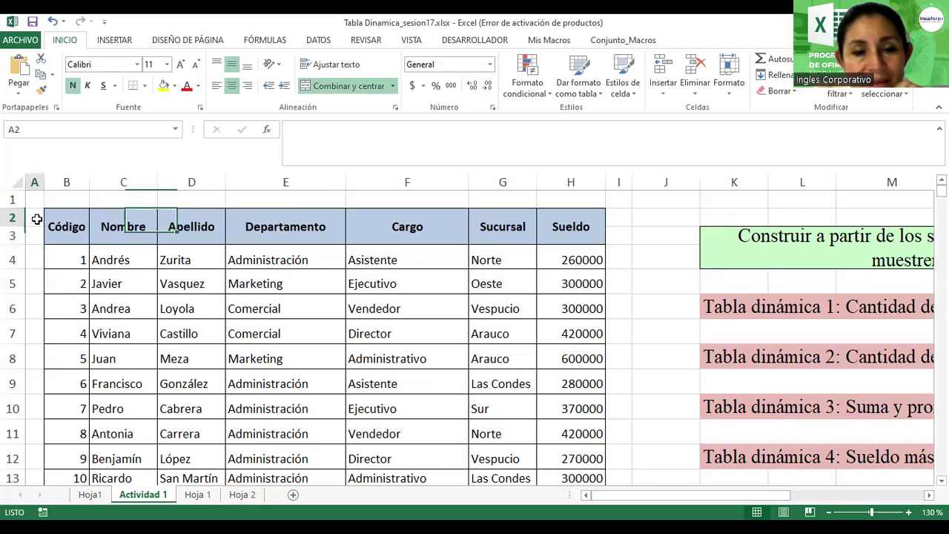
pyautogui.click(34, 233)
pyautogui.click(35, 223)
pyautogui.click(38, 239)
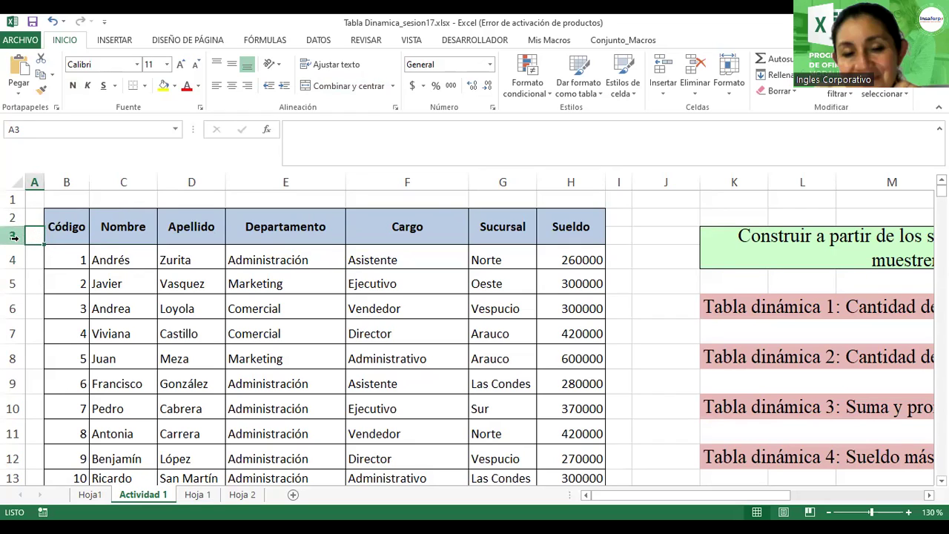
pyautogui.click(13, 236)
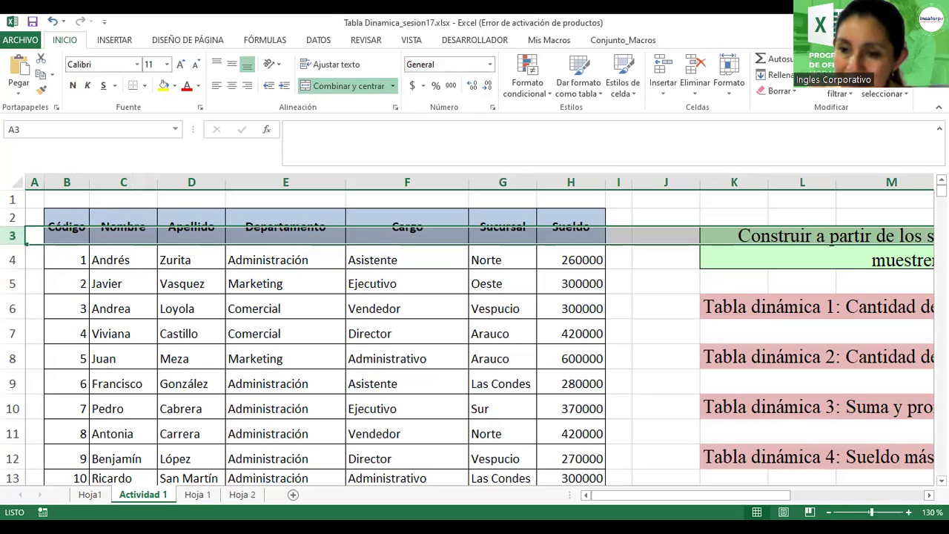
pyautogui.click(274, 273)
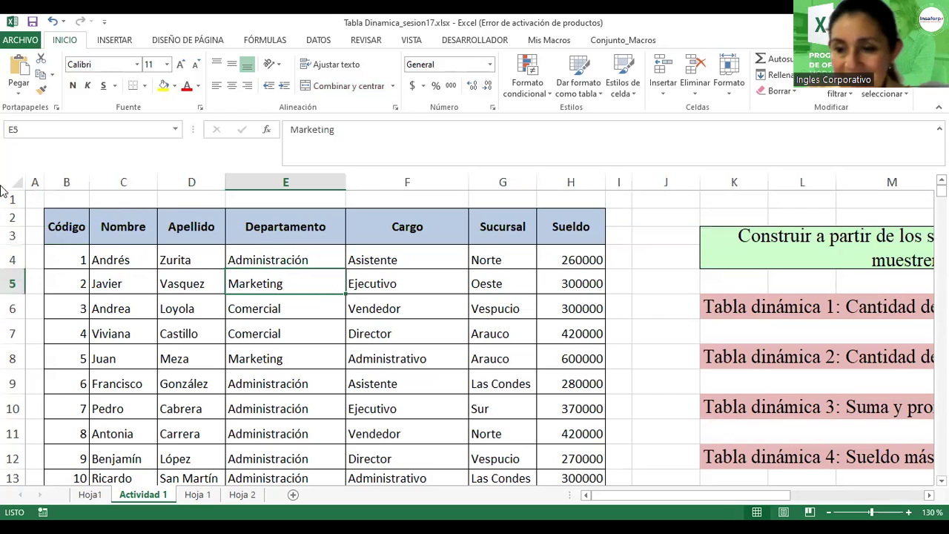
pyautogui.click(32, 237)
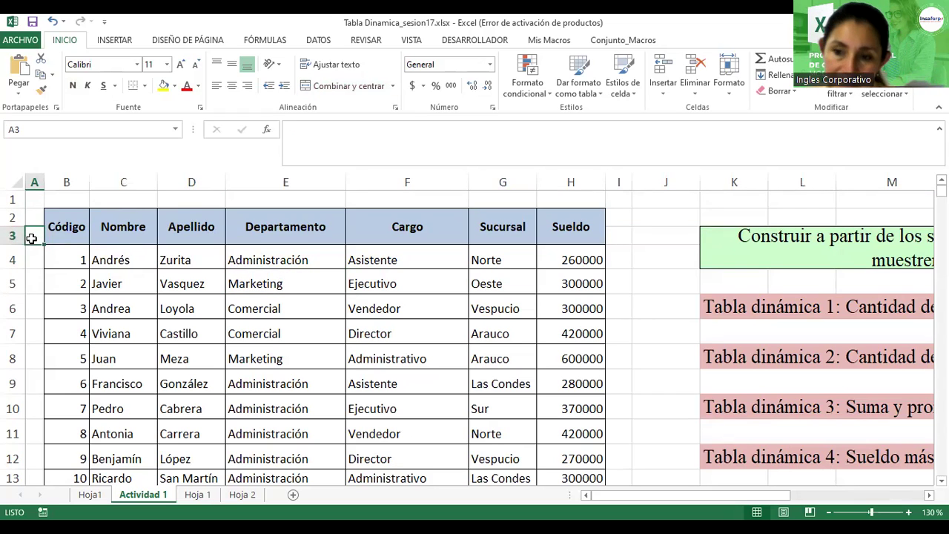
# Step: Switch between Hoja1 and Actividad 1, then zoom in on the Código-by-department pivot
pyautogui.click(90, 495)
pyautogui.click(190, 245)
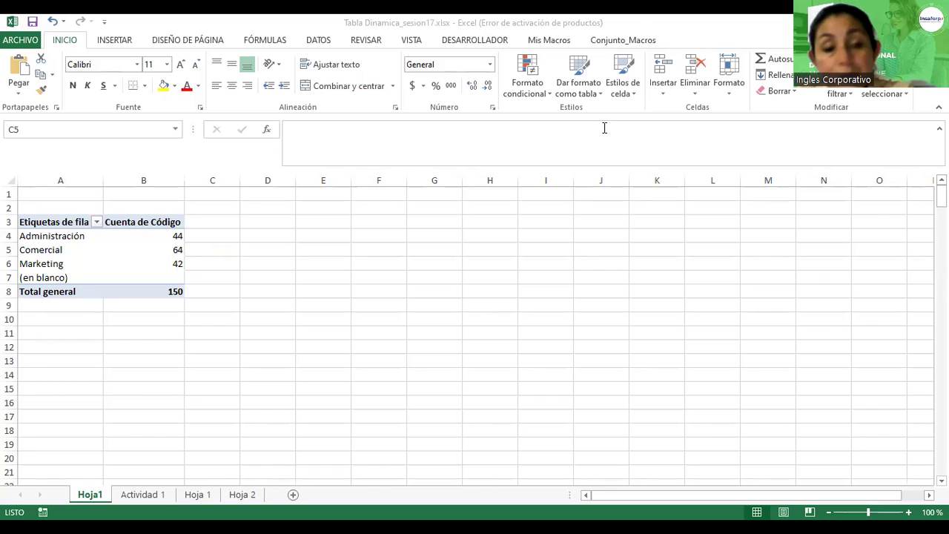
pyautogui.click(128, 496)
pyautogui.moveTo(719, 490); pyautogui.dragTo(852, 486)
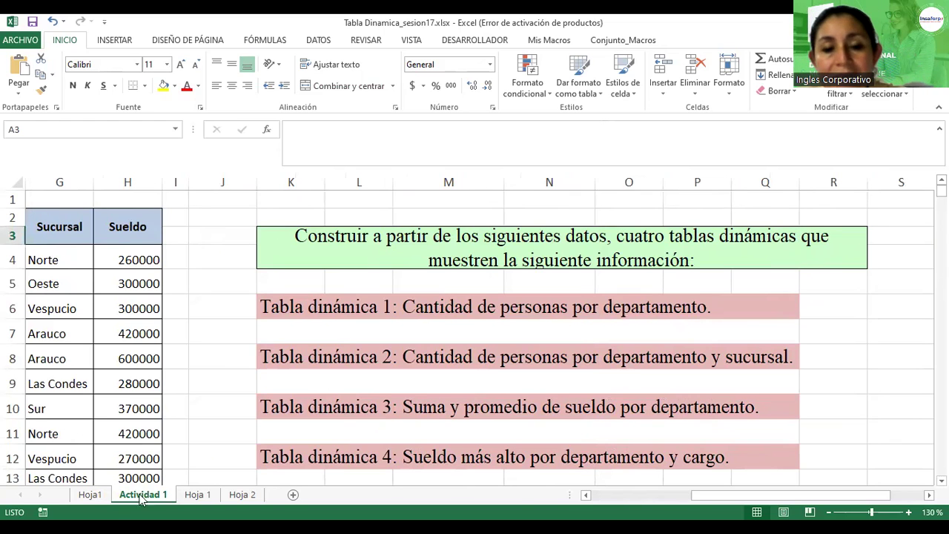
pyautogui.click(90, 495)
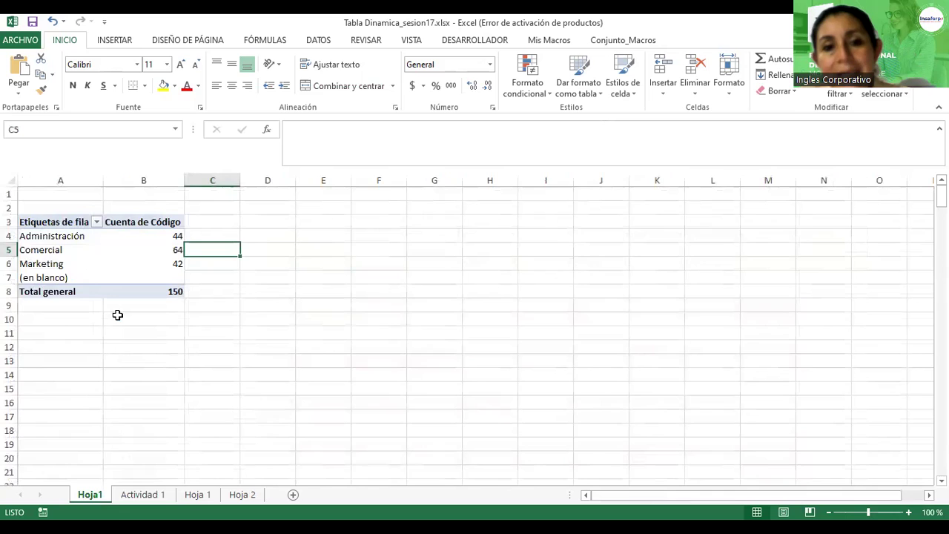
pyautogui.keyDown('ctrl'); pyautogui.scroll(6, 119, 314); pyautogui.keyUp('ctrl')
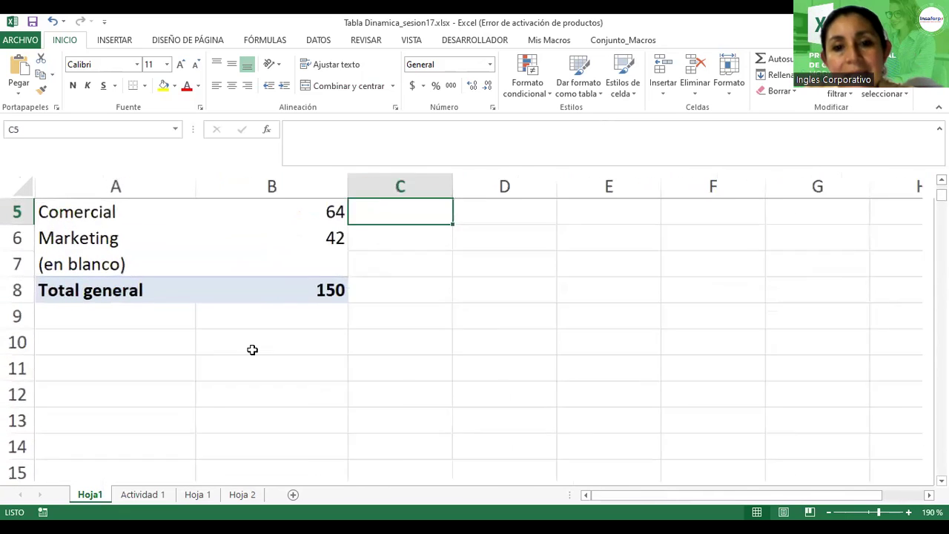
pyautogui.scroll(2, 252, 349)
pyautogui.keyDown('ctrl'); pyautogui.scroll(1, 252, 349); pyautogui.keyUp('ctrl')
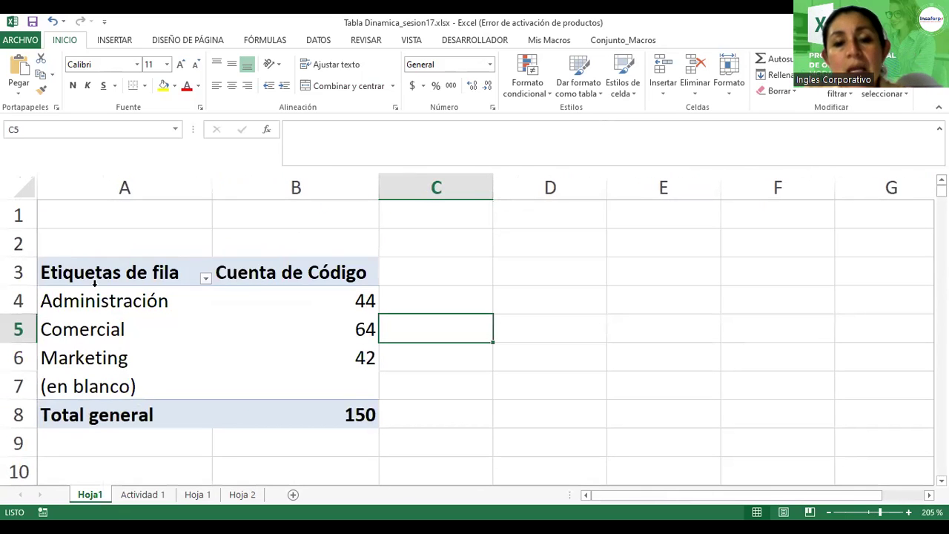
pyautogui.click(116, 303)
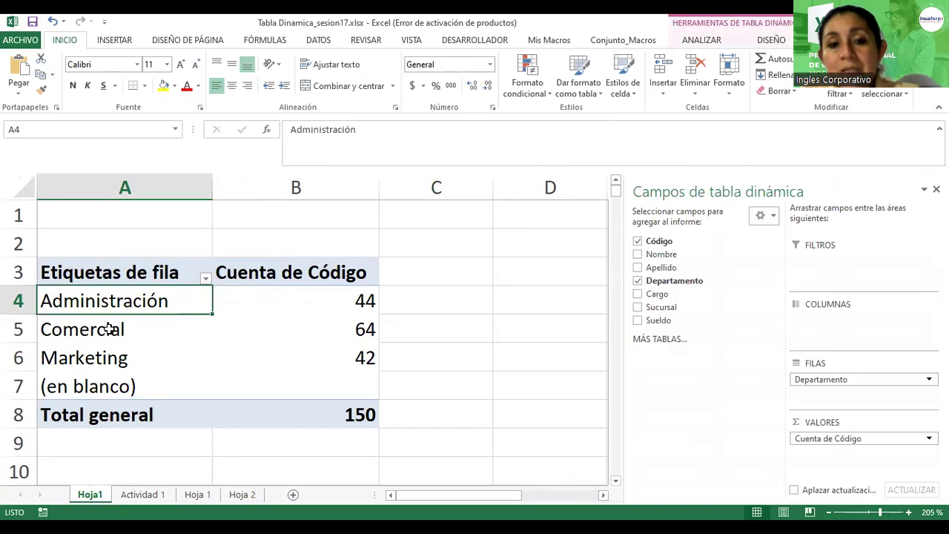
pyautogui.click(110, 329)
pyautogui.click(106, 359)
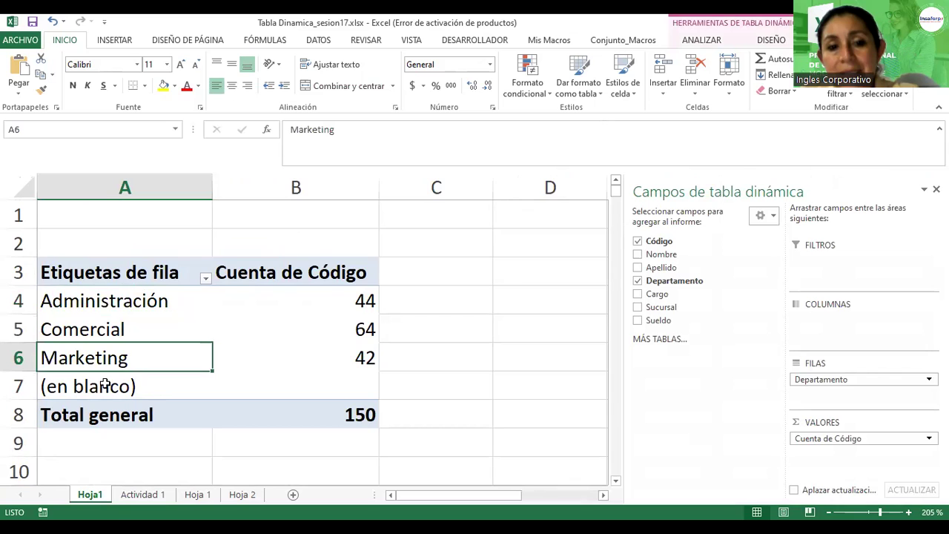
pyautogui.click(102, 300)
pyautogui.click(85, 328)
pyautogui.click(100, 356)
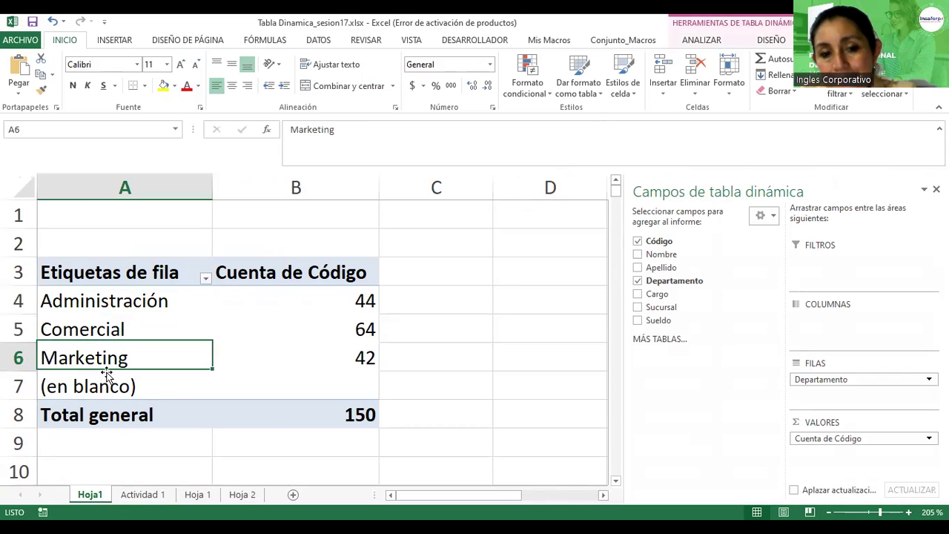
pyautogui.click(141, 493)
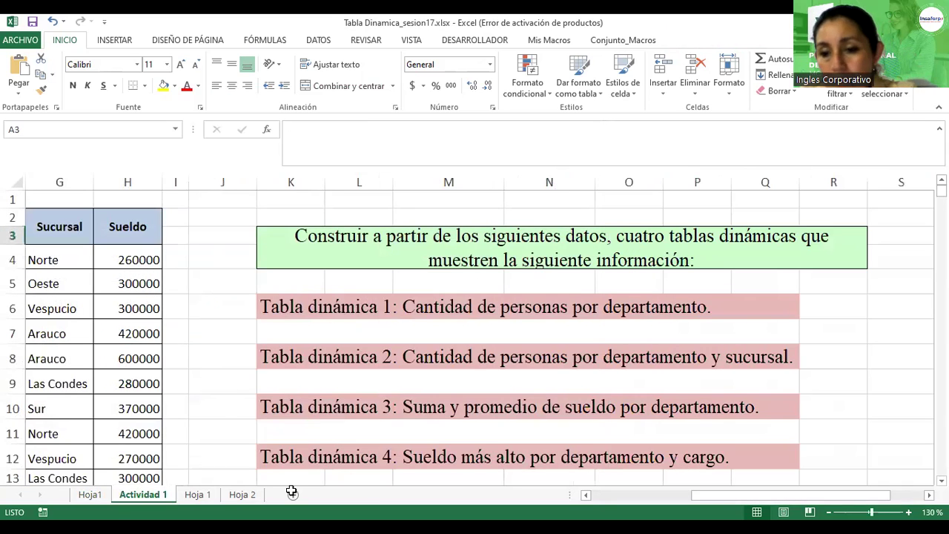
pyautogui.moveTo(815, 495); pyautogui.dragTo(813, 504)
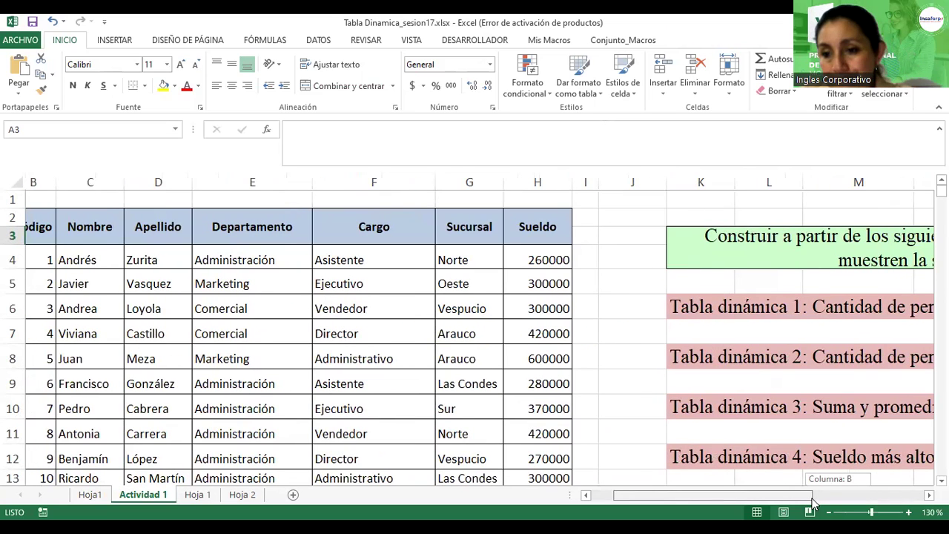
pyautogui.moveTo(813, 504); pyautogui.dragTo(827, 488)
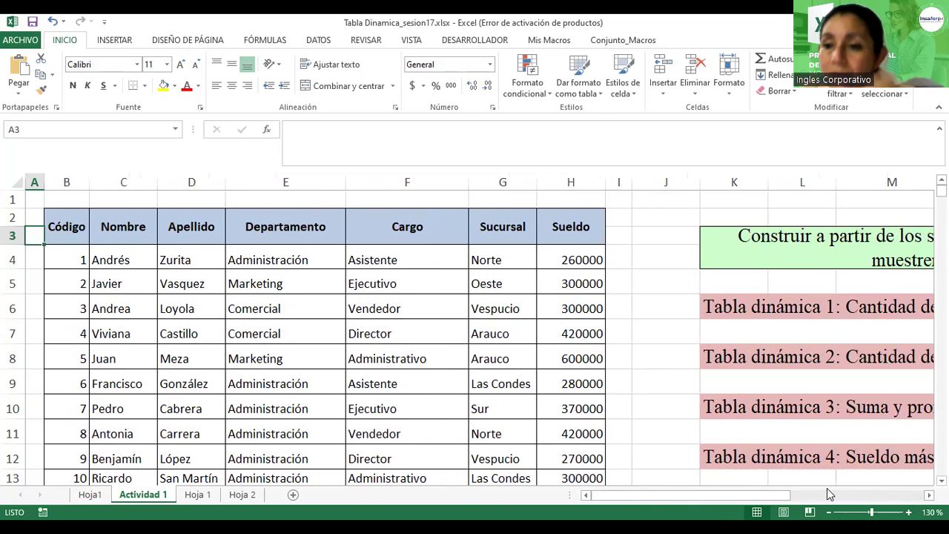
pyautogui.click(89, 494)
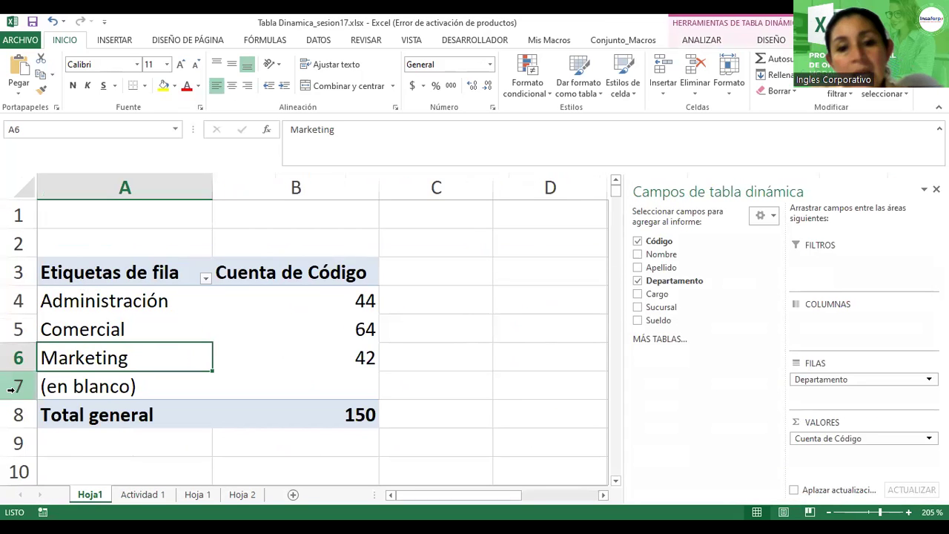
pyautogui.click(67, 389)
pyautogui.click(20, 384)
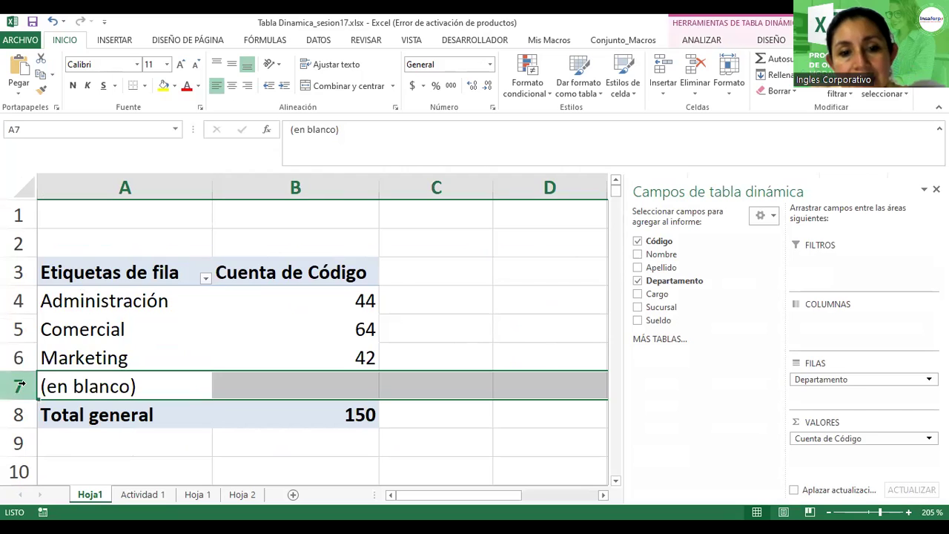
pyautogui.rightClick(20, 384)
pyautogui.click(69, 291)
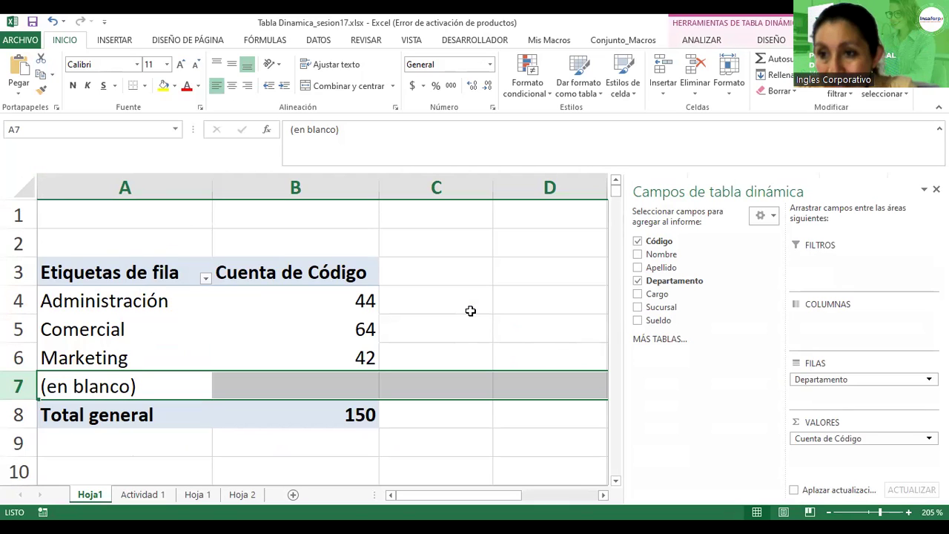
pyautogui.click(239, 324)
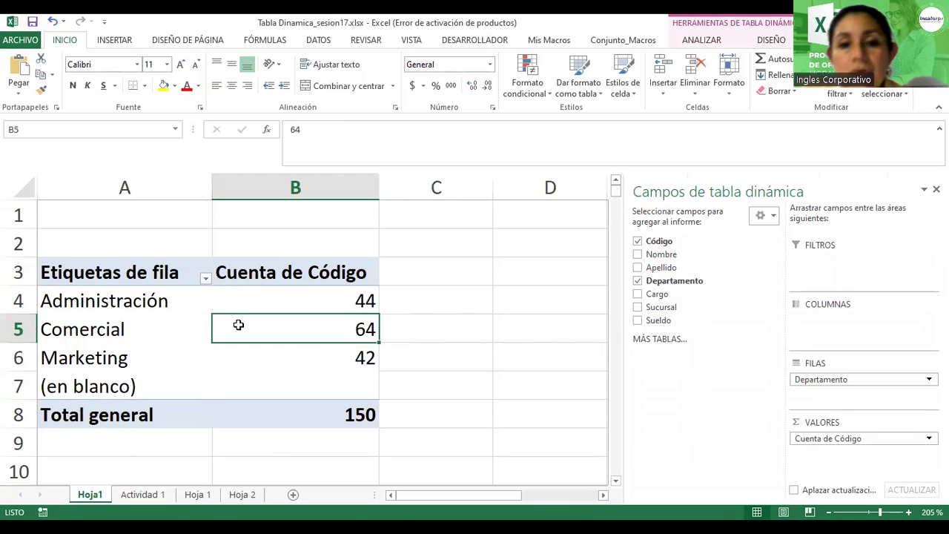
pyautogui.click(136, 274)
pyautogui.moveTo(135, 274); pyautogui.dragTo(309, 410)
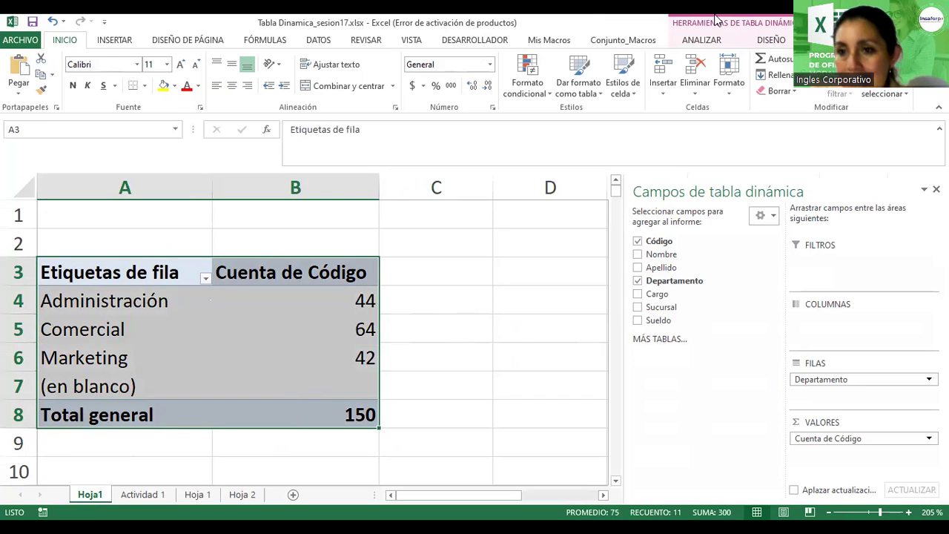
pyautogui.click(295, 358)
pyautogui.click(134, 329)
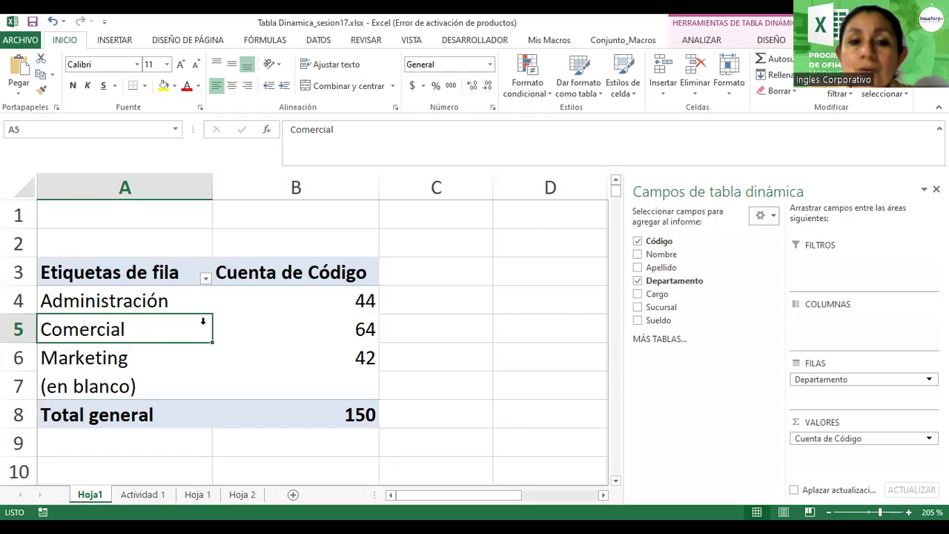
pyautogui.click(192, 274)
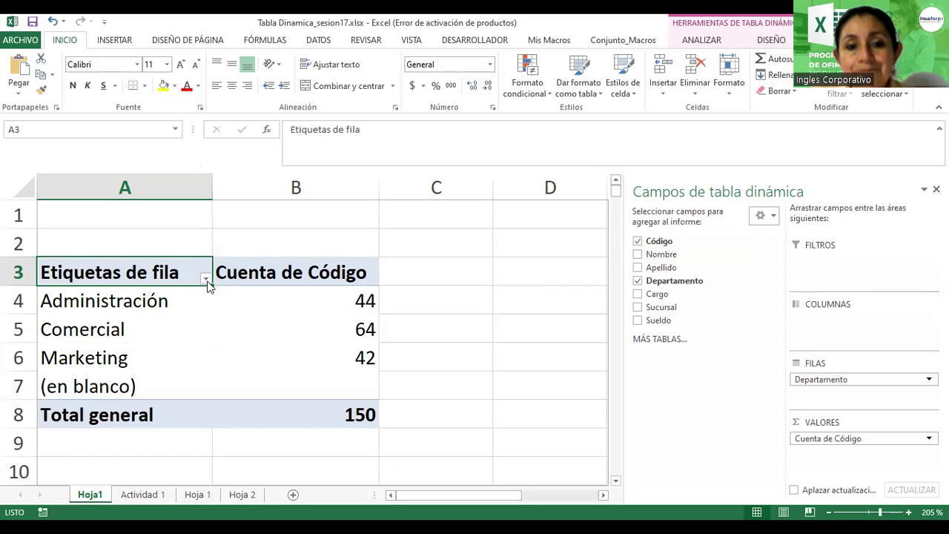
# Step: Filter the pivot's Departamento row labels to show only Comercial (64)
pyautogui.click(205, 279)
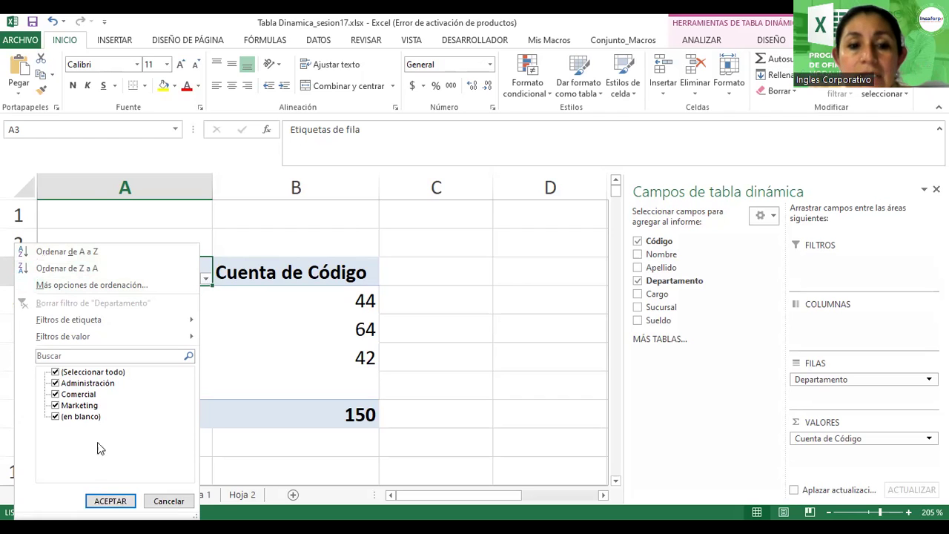
pyautogui.click(55, 372)
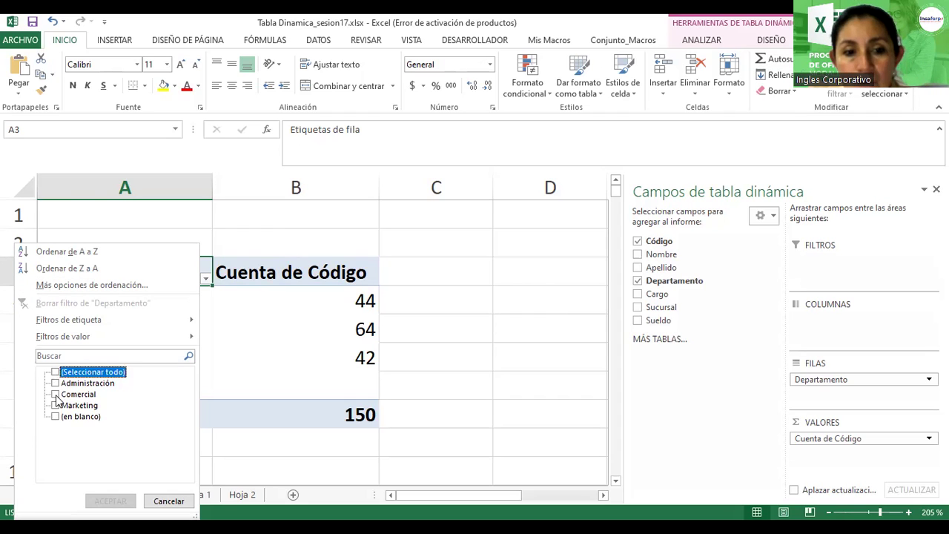
pyautogui.click(56, 395)
pyautogui.click(112, 501)
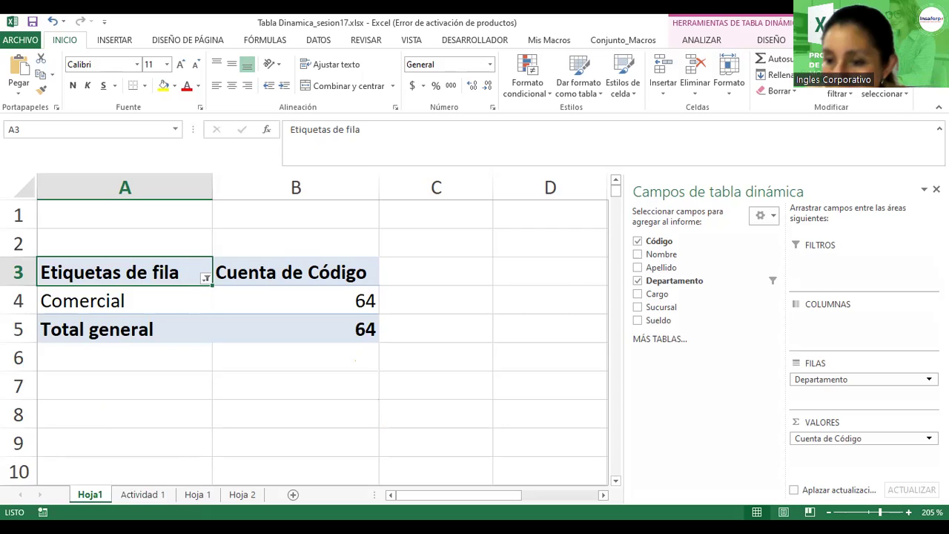
# Step: Change the Código value field summary from count to sum, giving Suma de Código 4959
pyautogui.click(834, 439)
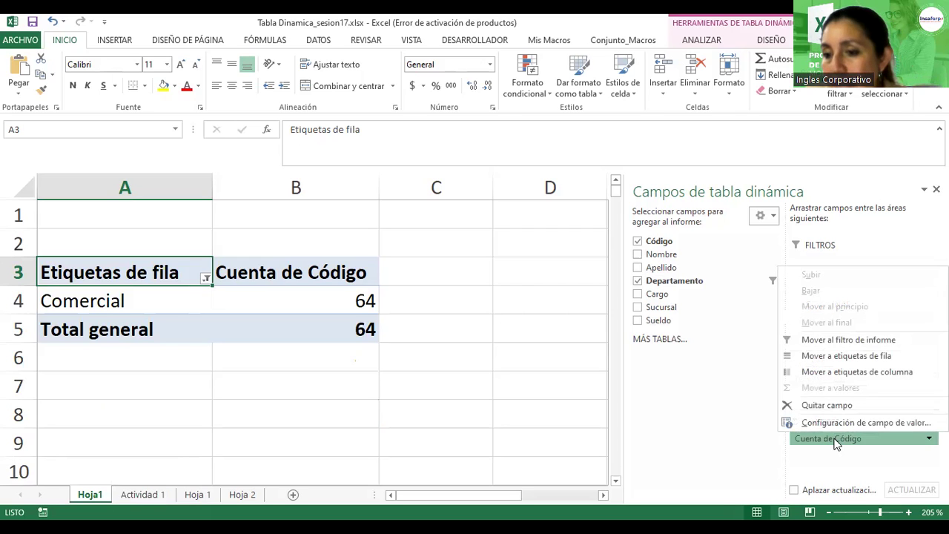
pyautogui.click(834, 423)
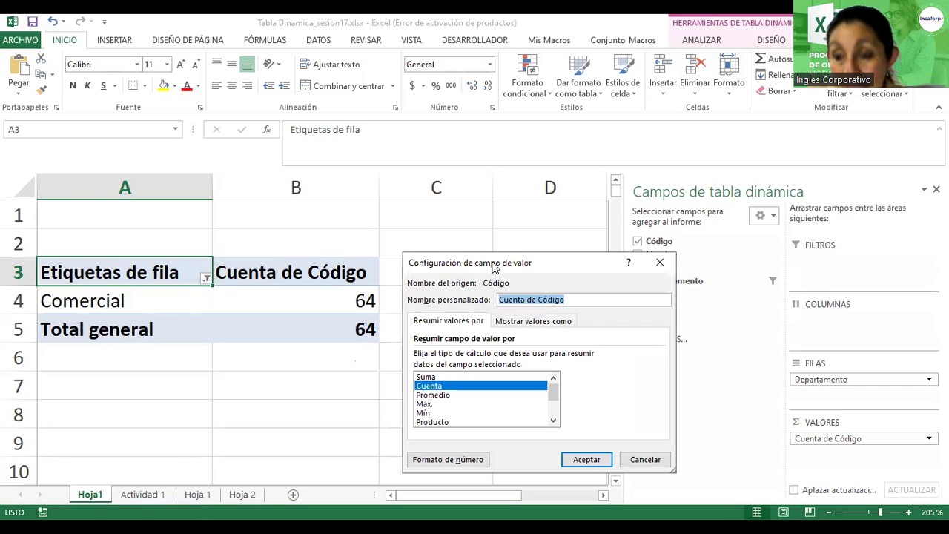
pyautogui.moveTo(496, 268); pyautogui.dragTo(457, 118)
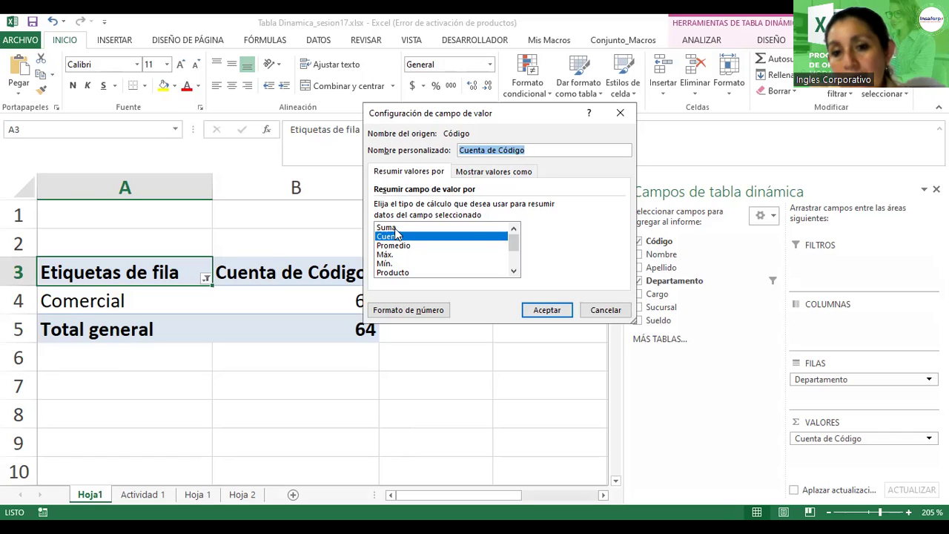
pyautogui.click(393, 227)
pyautogui.click(530, 307)
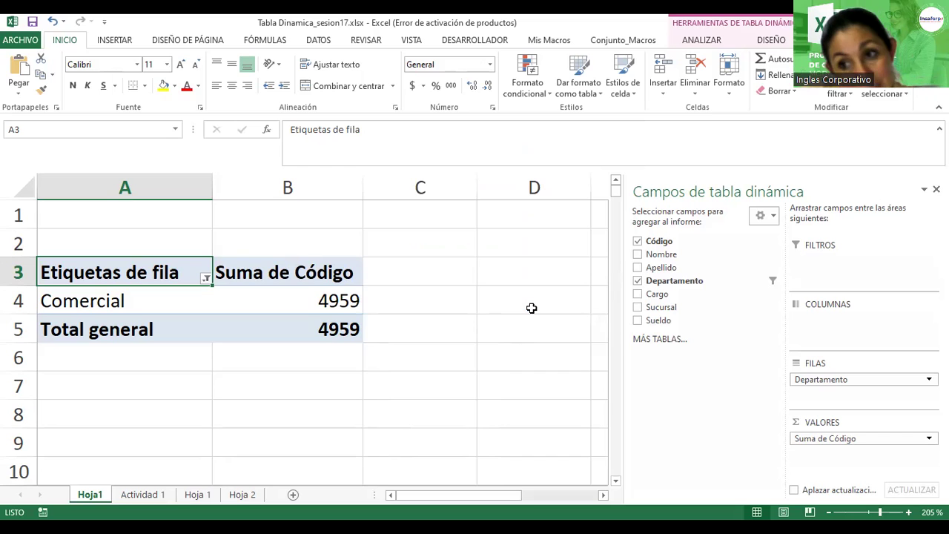
# Step: Switch the value field back to Cuenta de Código, showing Comercial 64
pyautogui.click(864, 438)
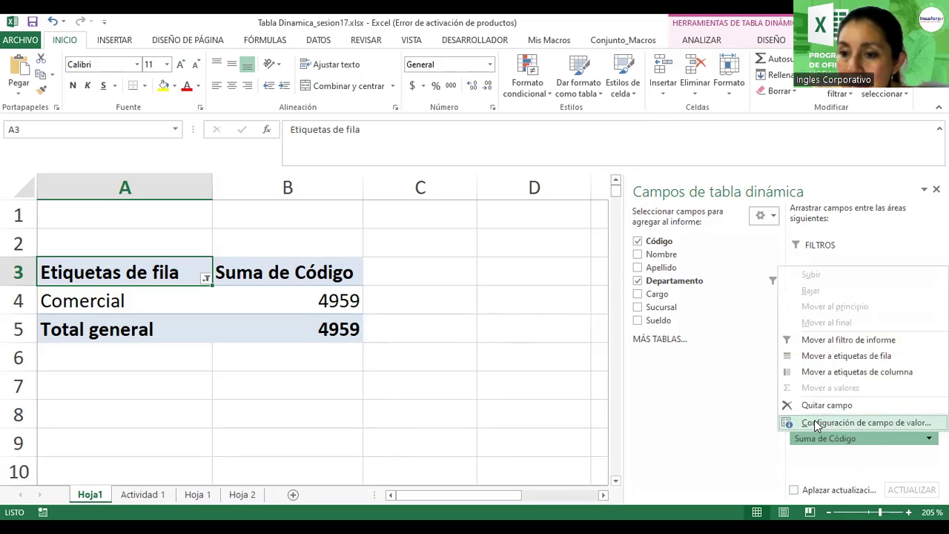
pyautogui.click(816, 422)
pyautogui.click(393, 238)
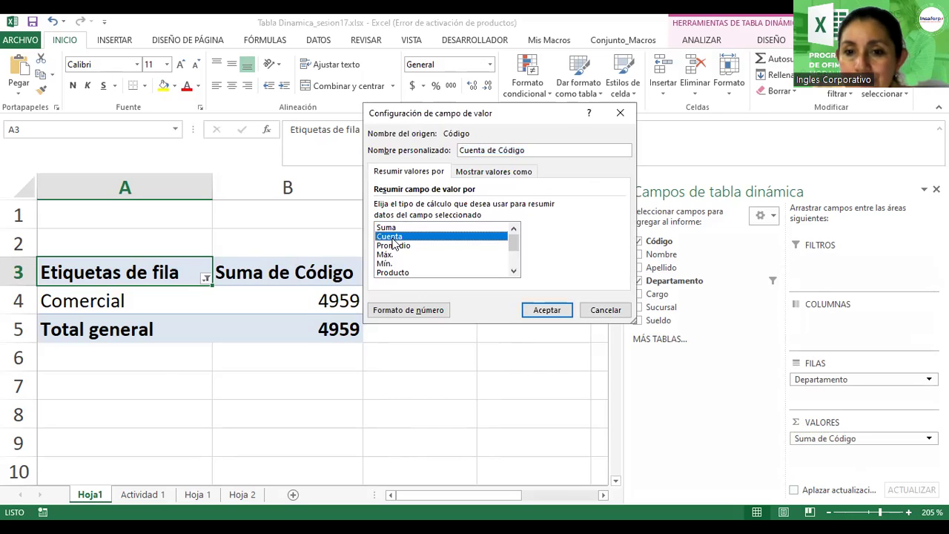
pyautogui.click(549, 310)
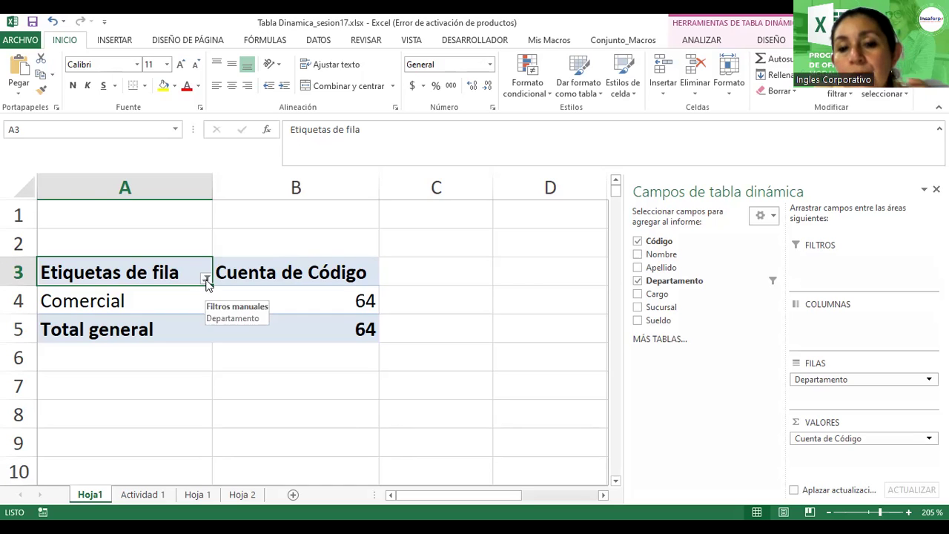
# Step: Reselect all departments in the pivot's row-label filter, restoring the 150 total
pyautogui.click(207, 280)
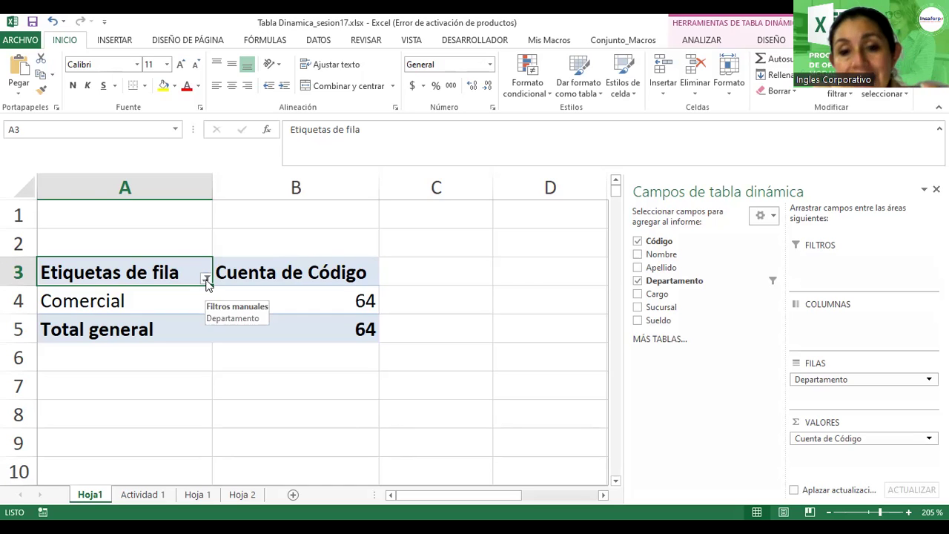
pyautogui.click(55, 371)
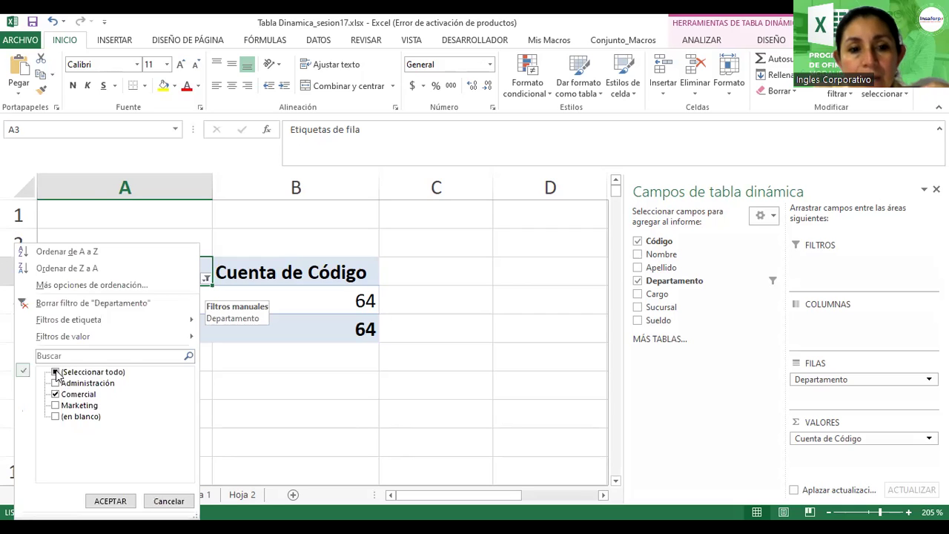
pyautogui.click(110, 501)
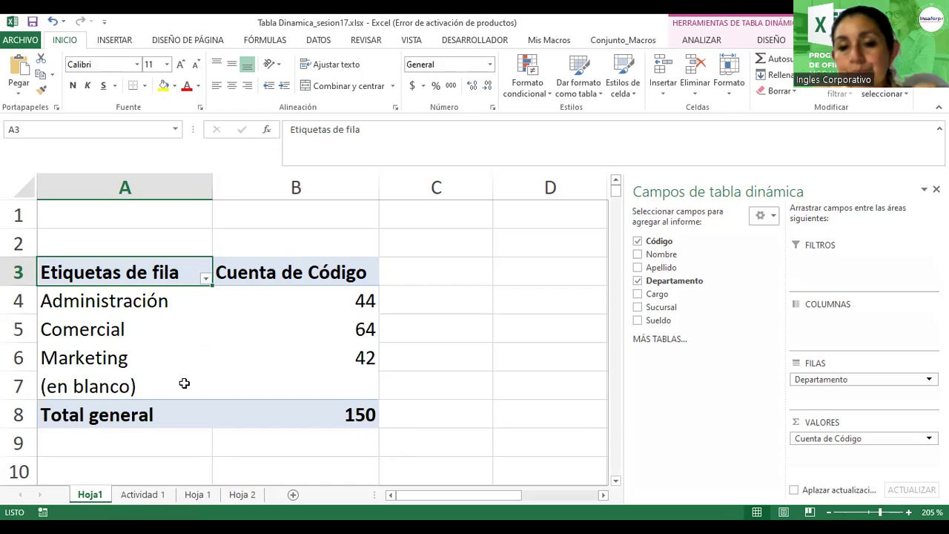
pyautogui.click(226, 318)
# Step: Go to the Actividad 1 sheet and select a cell in the employee data
pyautogui.moveTo(262, 338)
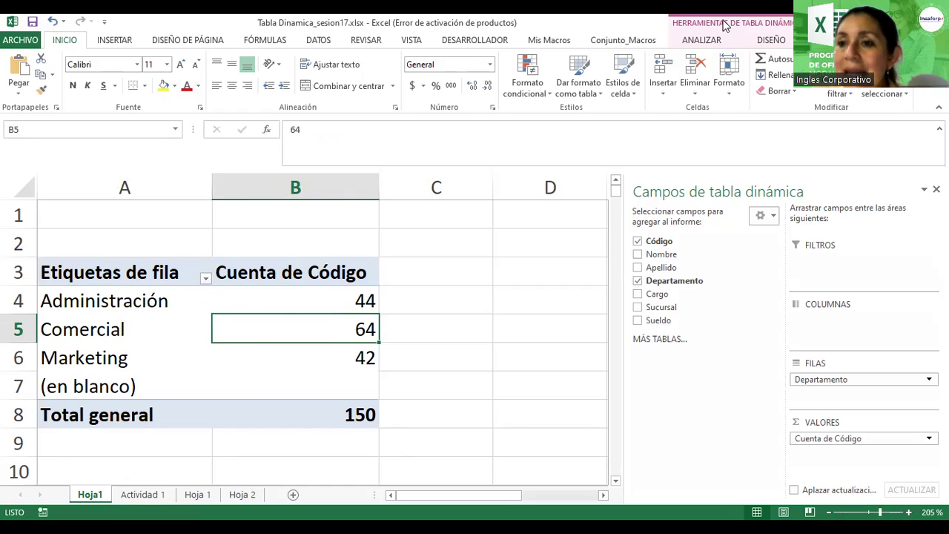
pyautogui.click(723, 25)
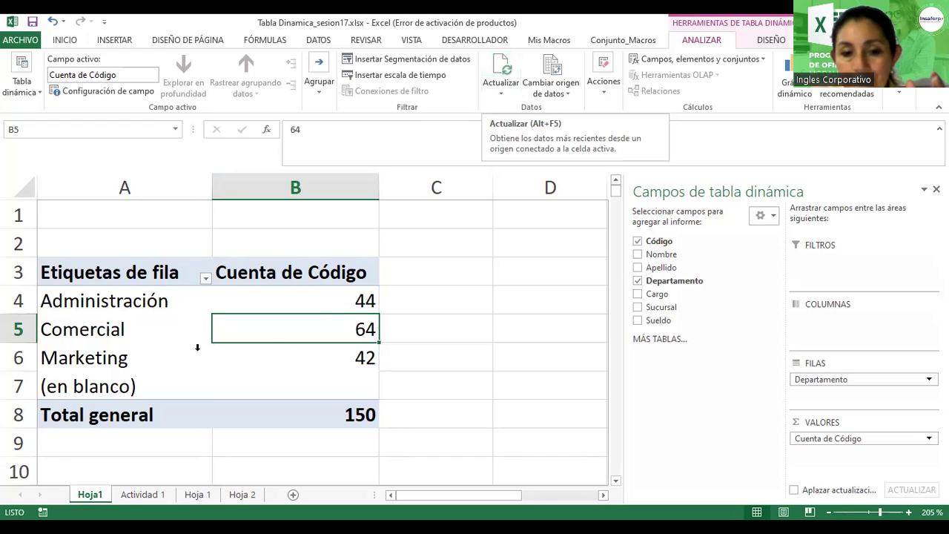
pyautogui.click(137, 495)
pyautogui.click(97, 258)
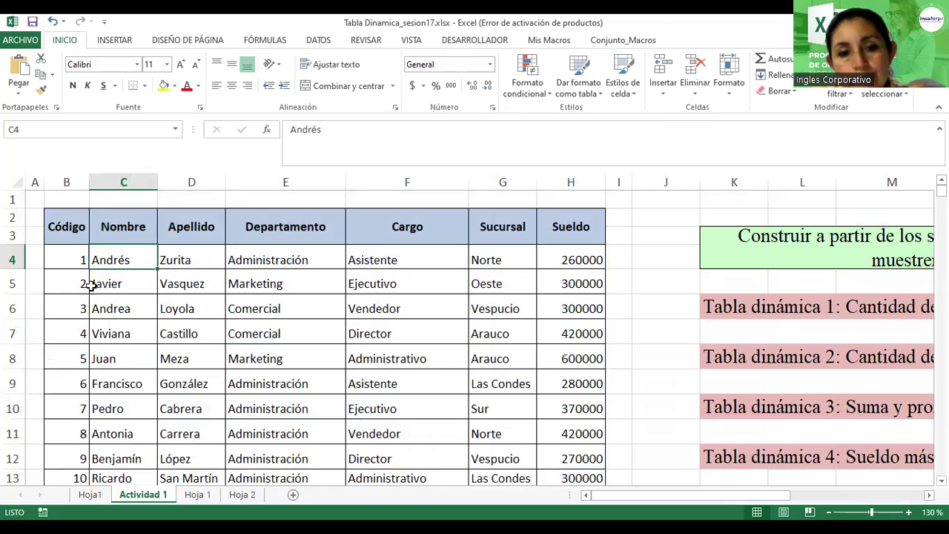
# Step: Extend the Código series from 150 down to 151 in cell B154
pyautogui.scroll(-20, 128, 338)
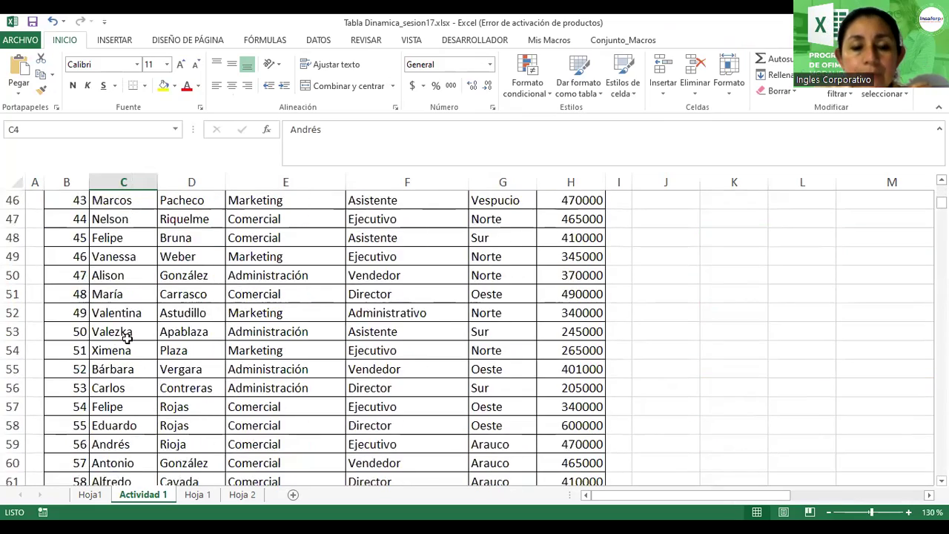
pyautogui.scroll(-20, 128, 338)
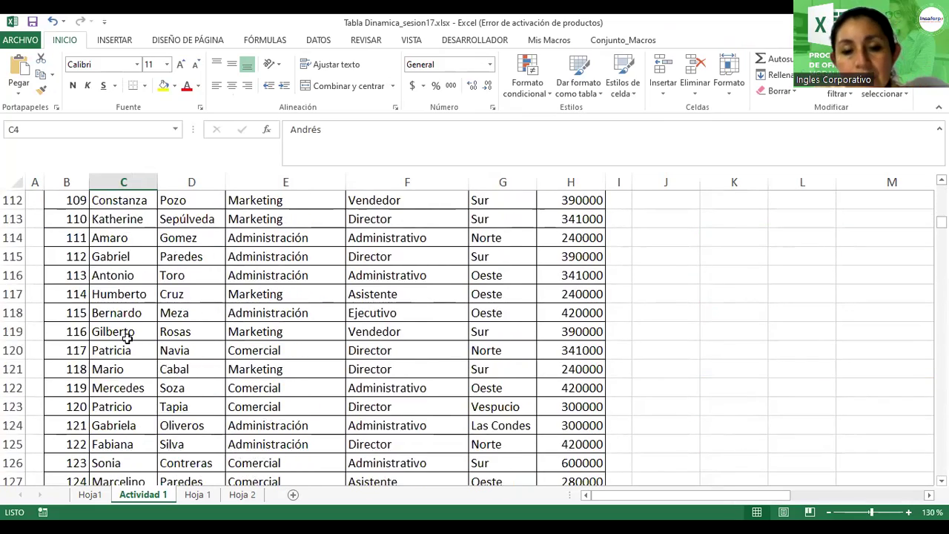
pyautogui.scroll(4, 127, 338)
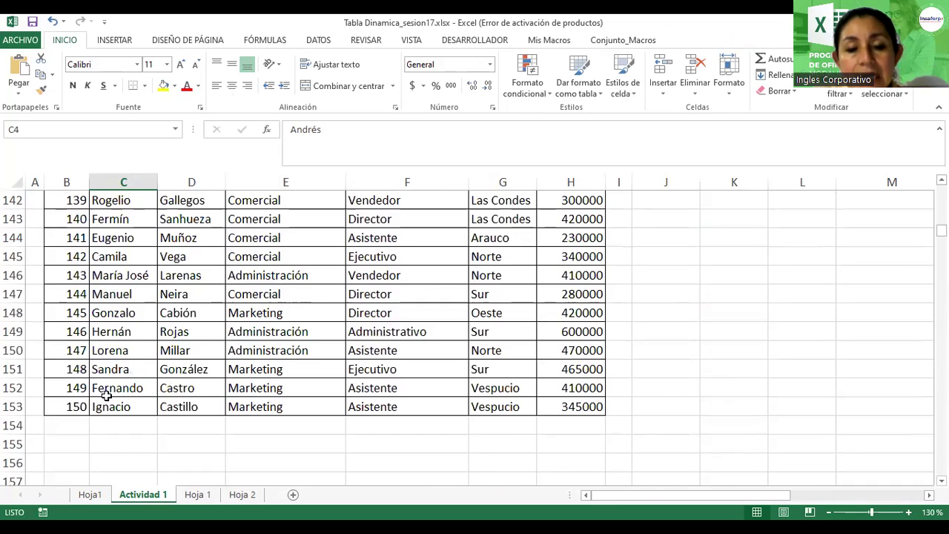
pyautogui.click(77, 424)
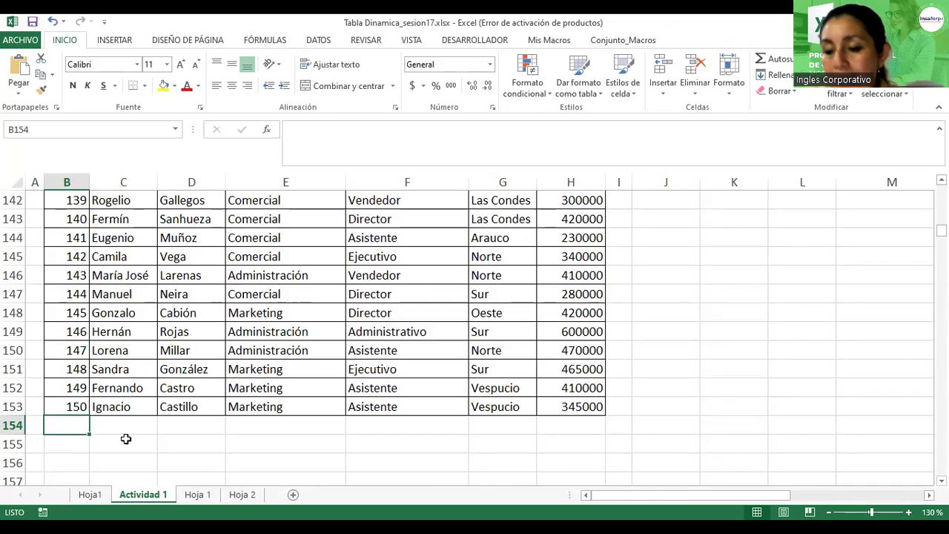
pyautogui.click(76, 407)
pyautogui.moveTo(88, 418); pyautogui.dragTo(125, 428)
# Step: Enter the new employee's first name and surname in row 154
pyautogui.click(127, 421)
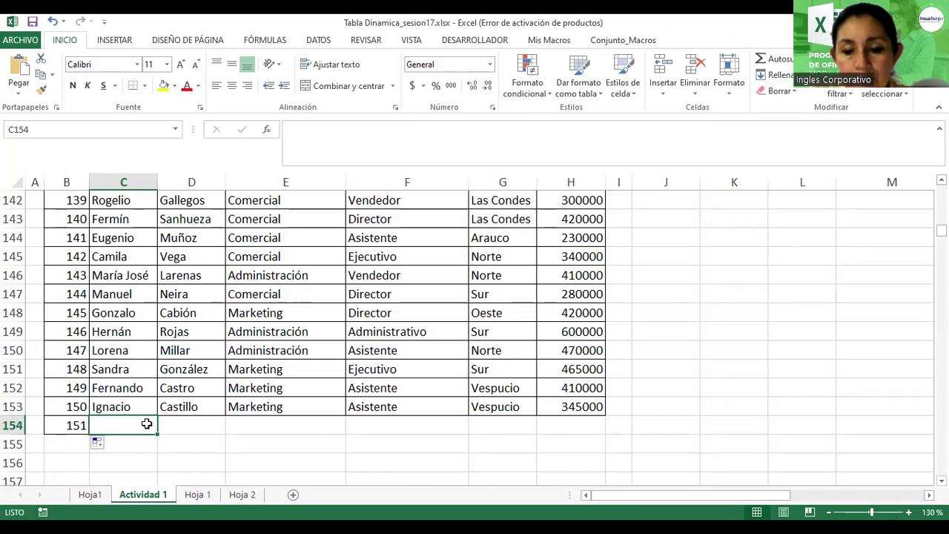
pyautogui.press('Tab')
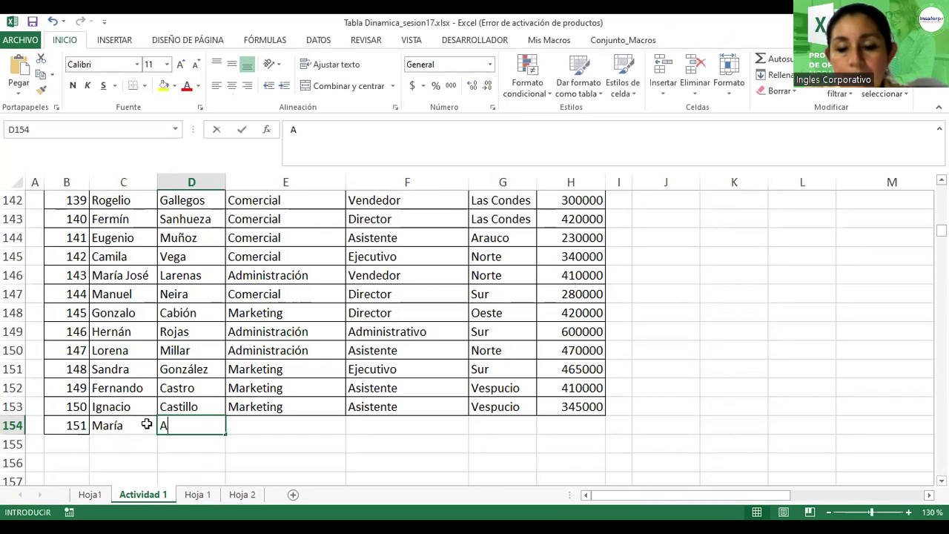
pyautogui.press('Tab')
# Step: Fill in department Registro Académico, position Secretaria, branch Sur and salary 2345
pyautogui.write('Due')
pyautogui.press('BackSpace')
pyautogui.press('BackSpace')
pyautogui.press('BackSpace')
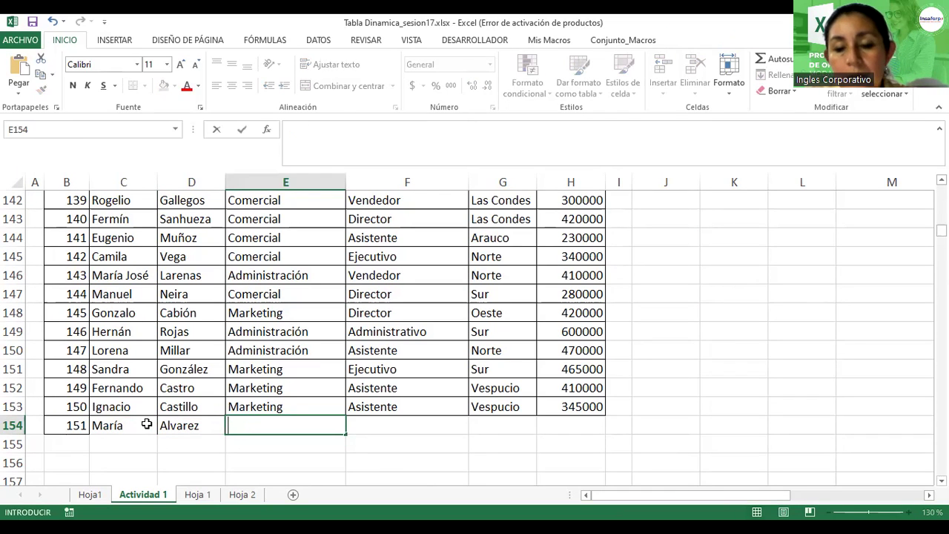
pyautogui.write('Reg')
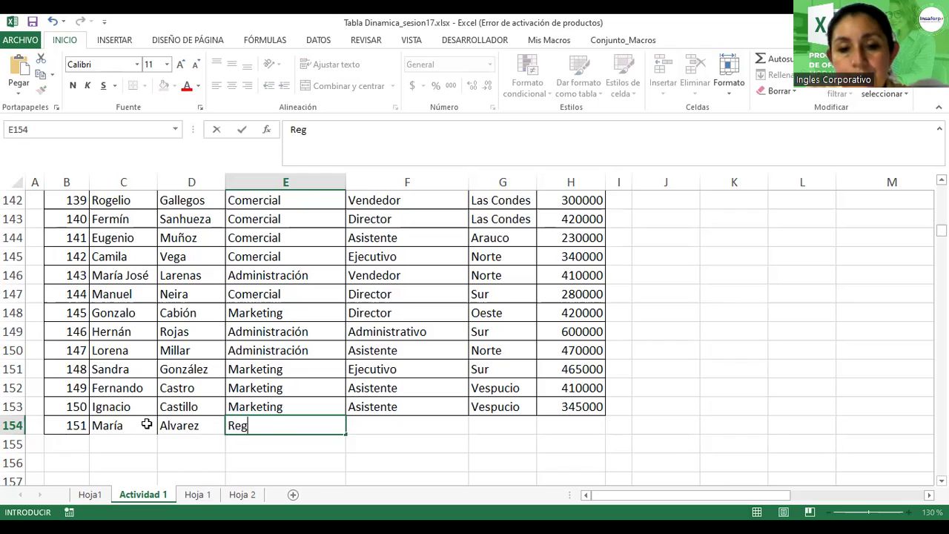
pyautogui.write('istro Académico')
pyautogui.press('Tab')
pyautogui.write('Secretari')
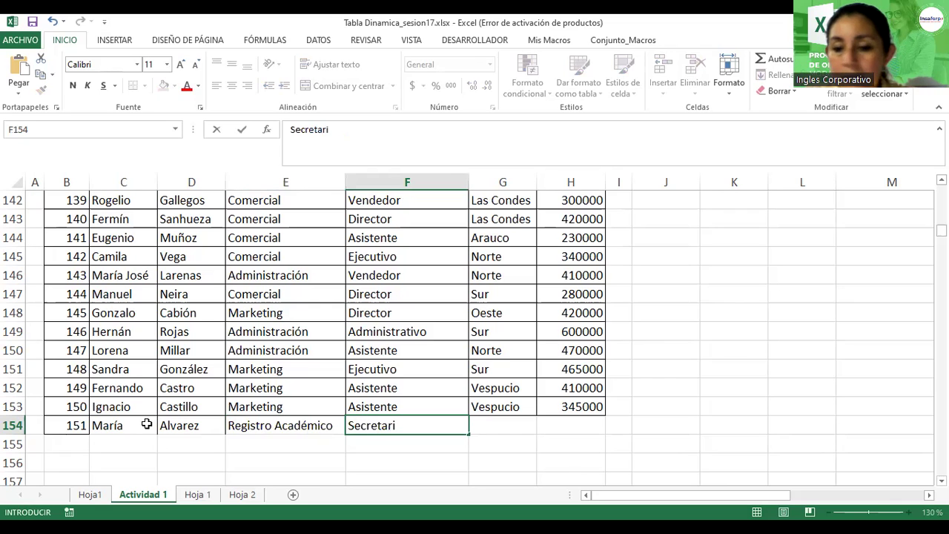
pyautogui.write('a')
pyautogui.press('Tab')
pyautogui.write('Sur')
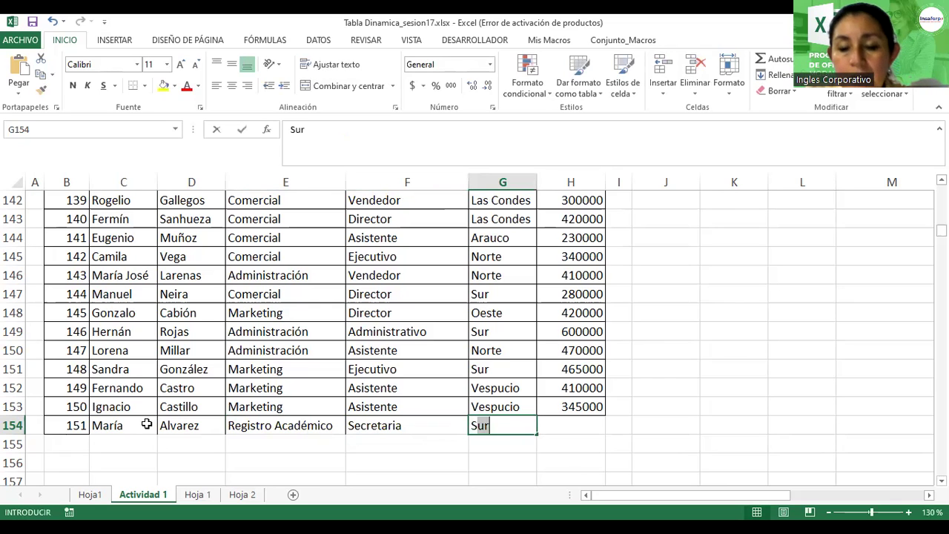
pyautogui.press('Tab')
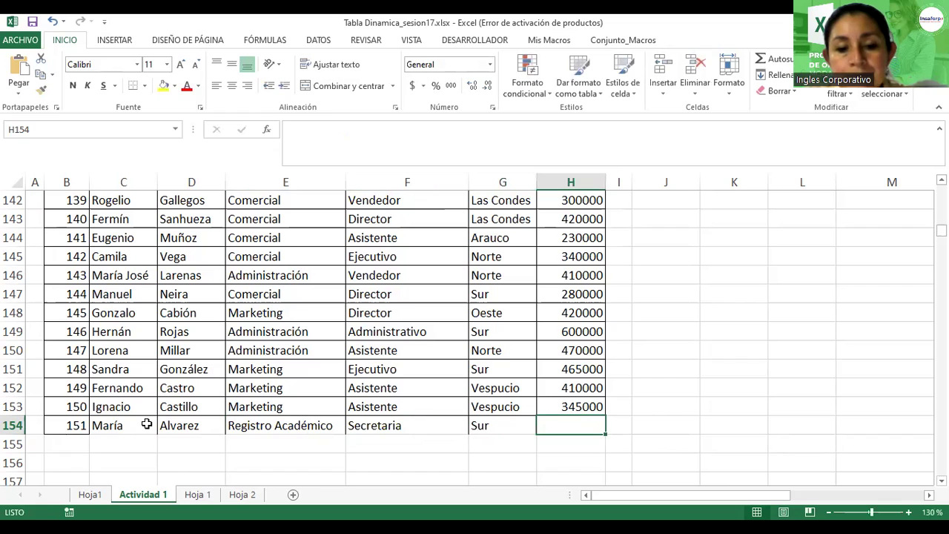
pyautogui.write('2345')
pyautogui.press('Return')
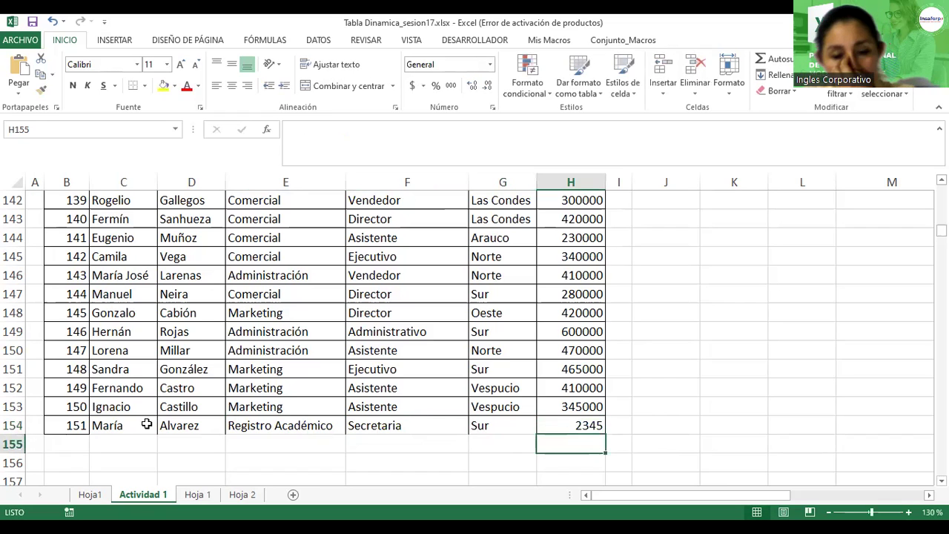
pyautogui.click(177, 312)
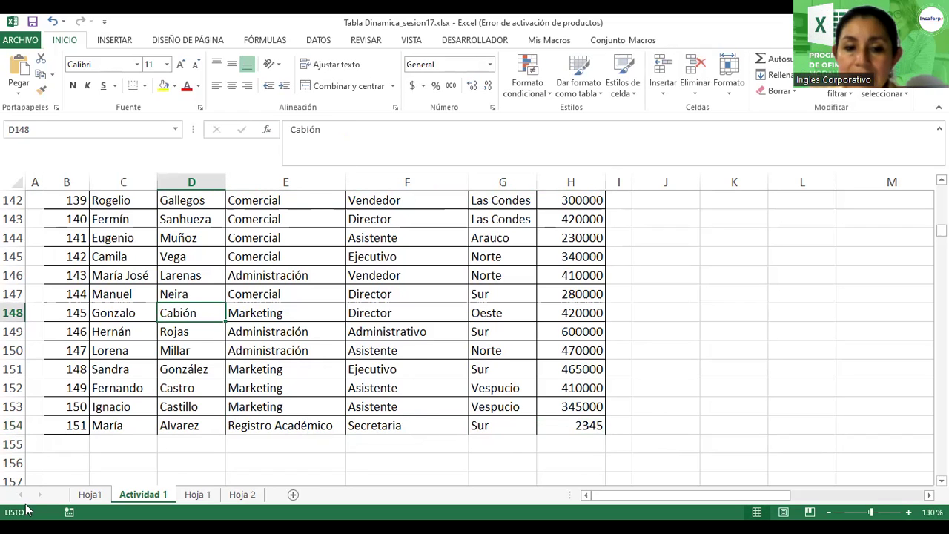
# Step: Extend the Hoja1 pivot's source to $B$2:$H$154 so Registro Académico counts 1
pyautogui.hotkey('ctrl', 'pageup')
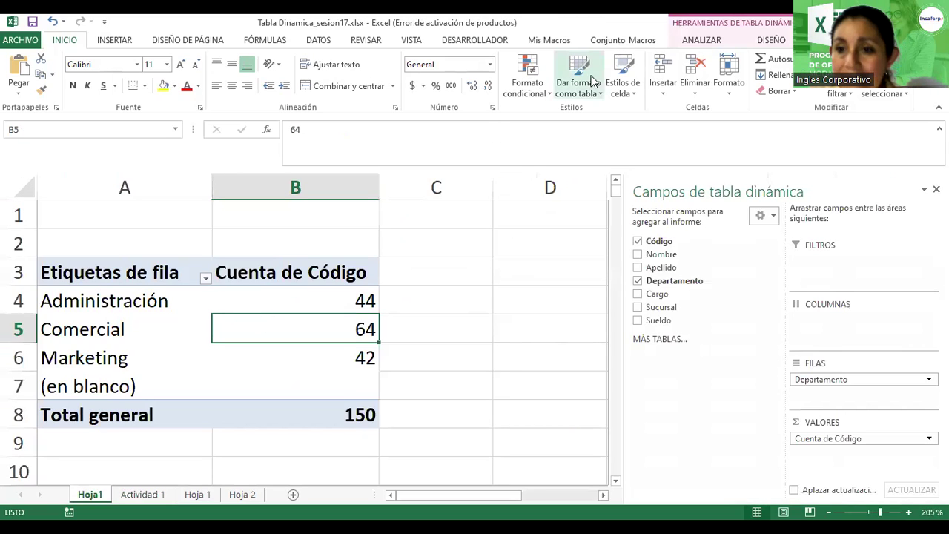
pyautogui.click(695, 39)
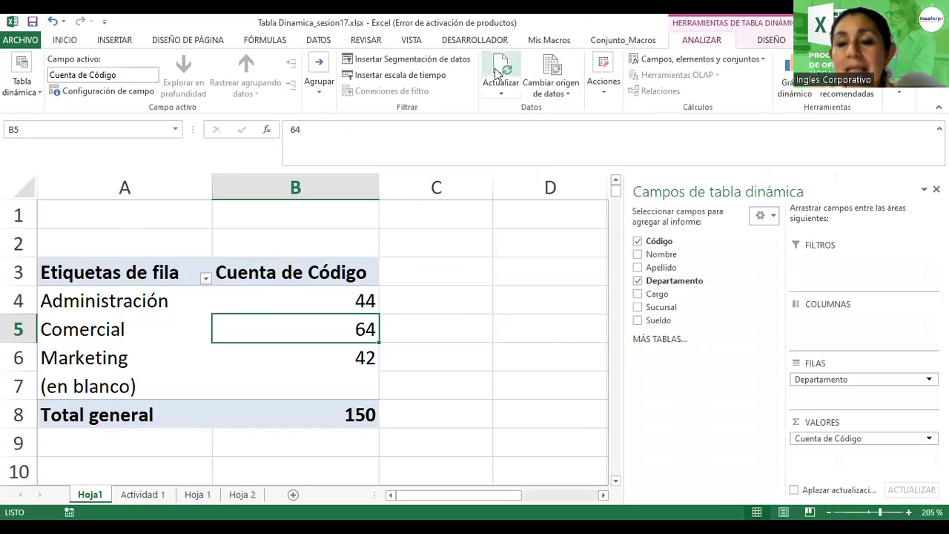
pyautogui.click(552, 70)
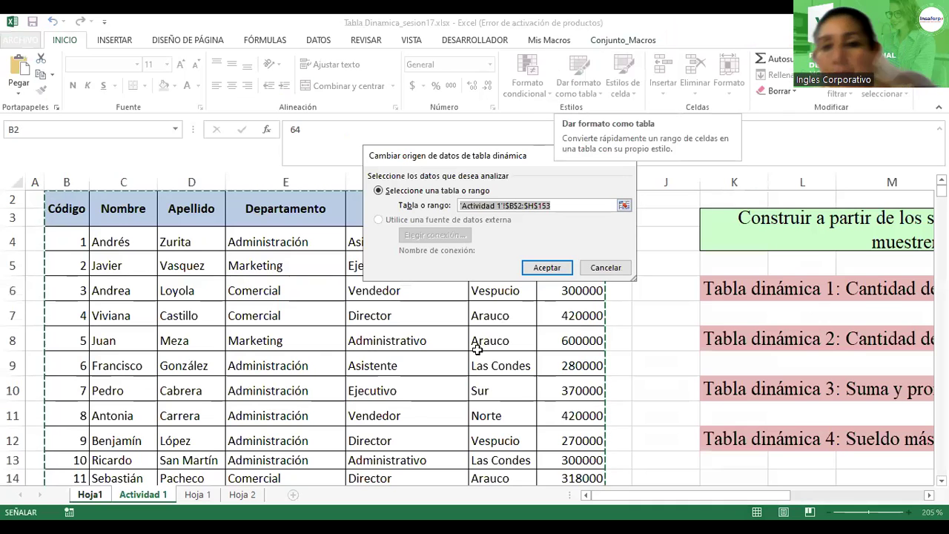
pyautogui.scroll(-15, 494, 384)
pyautogui.scroll(-20, 493, 384)
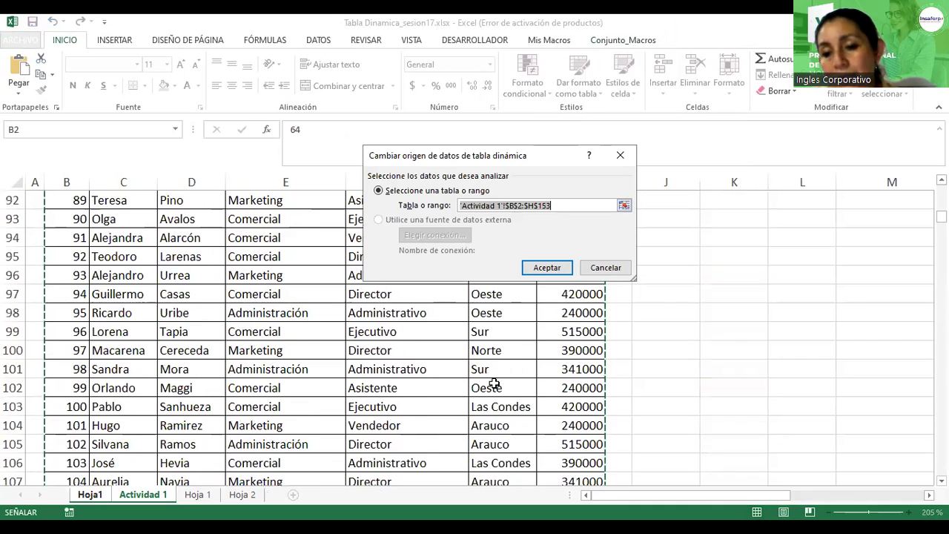
pyautogui.scroll(7, 494, 383)
pyautogui.scroll(-1, 494, 383)
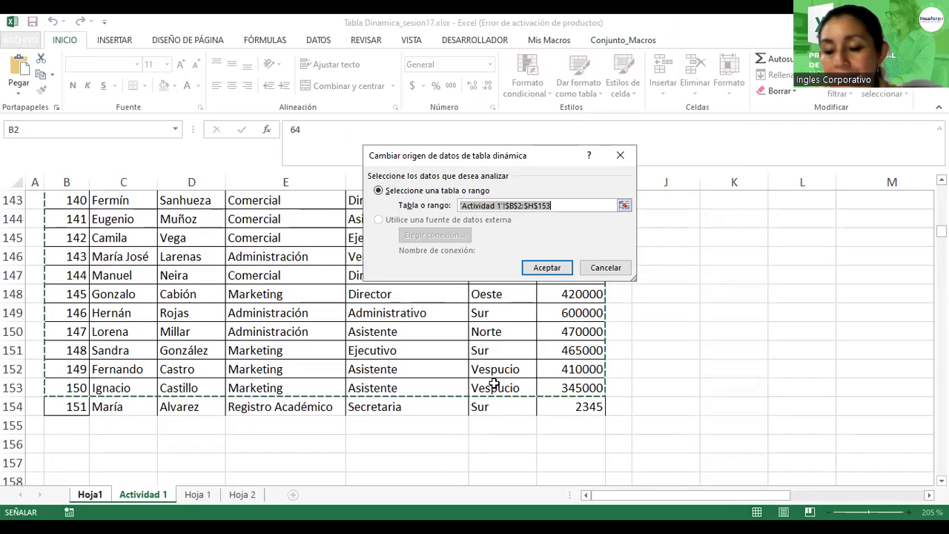
pyautogui.hotkey('shift', 'Down')
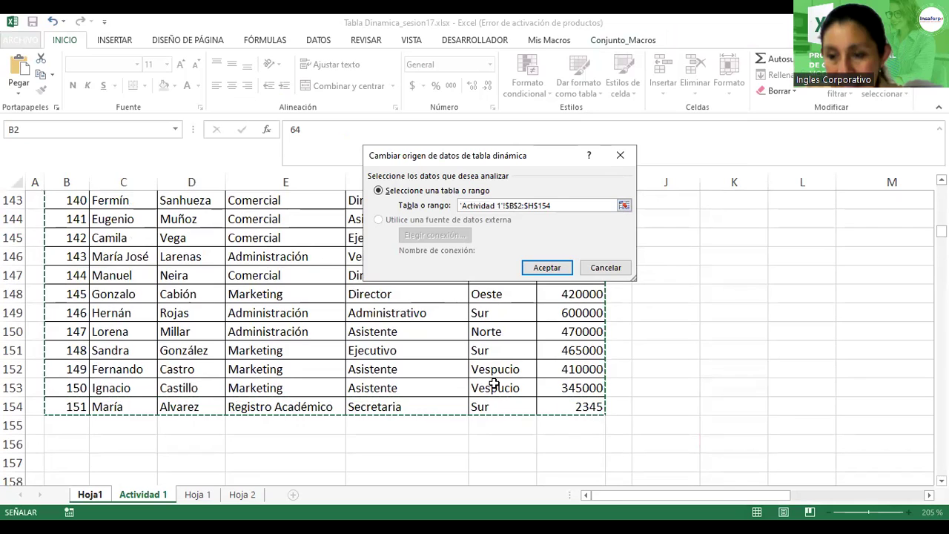
pyautogui.click(549, 268)
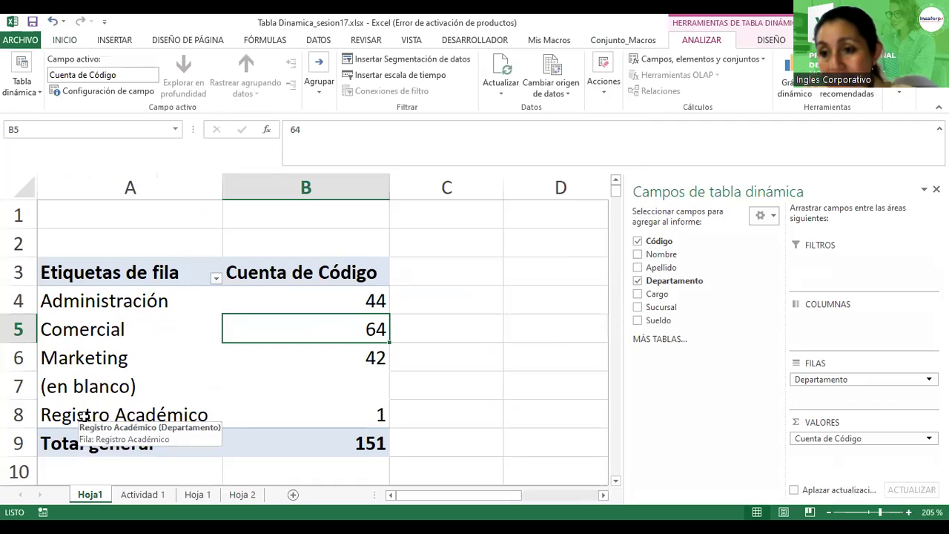
pyautogui.click(322, 415)
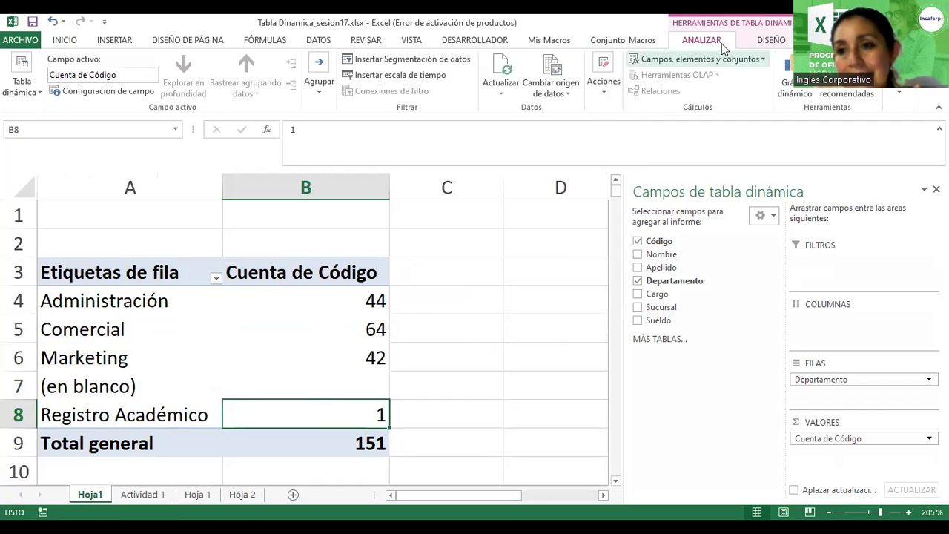
# Step: Apply a green medium pivot table style to the Hoja1 pivot, replacing a lavender trial
pyautogui.click(765, 43)
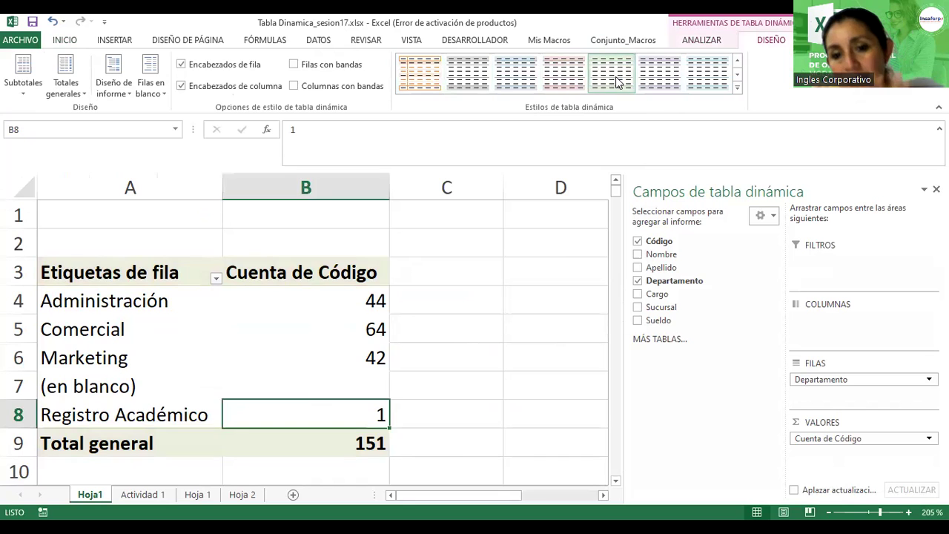
pyautogui.click(642, 74)
pyautogui.click(737, 88)
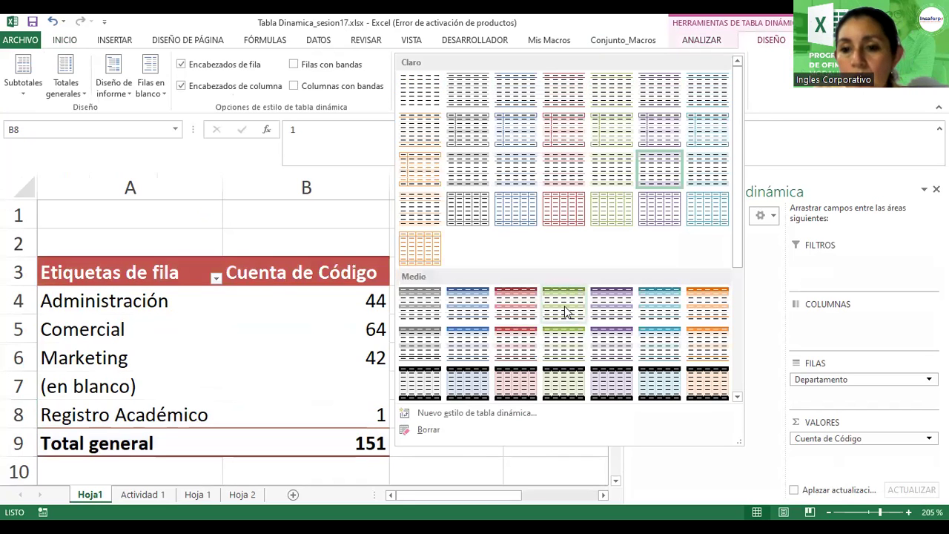
pyautogui.click(564, 300)
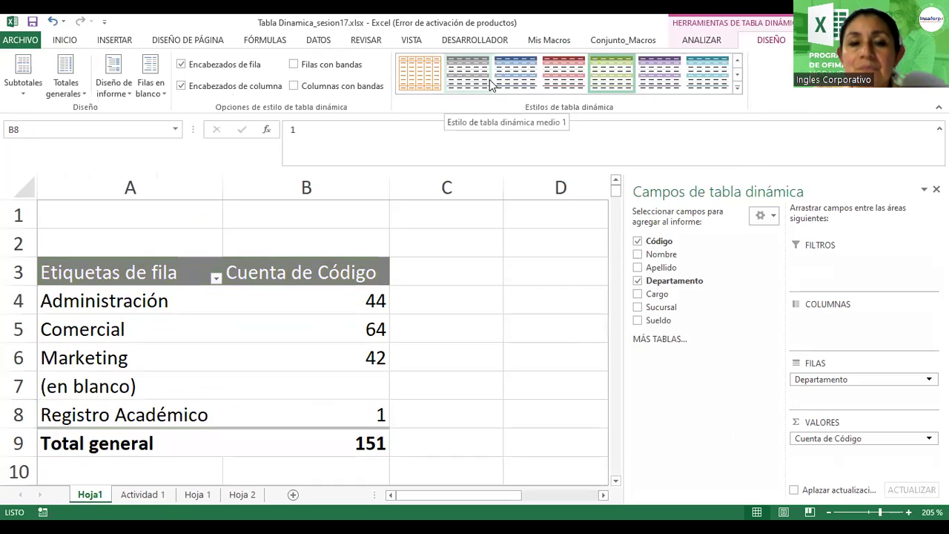
pyautogui.click(496, 322)
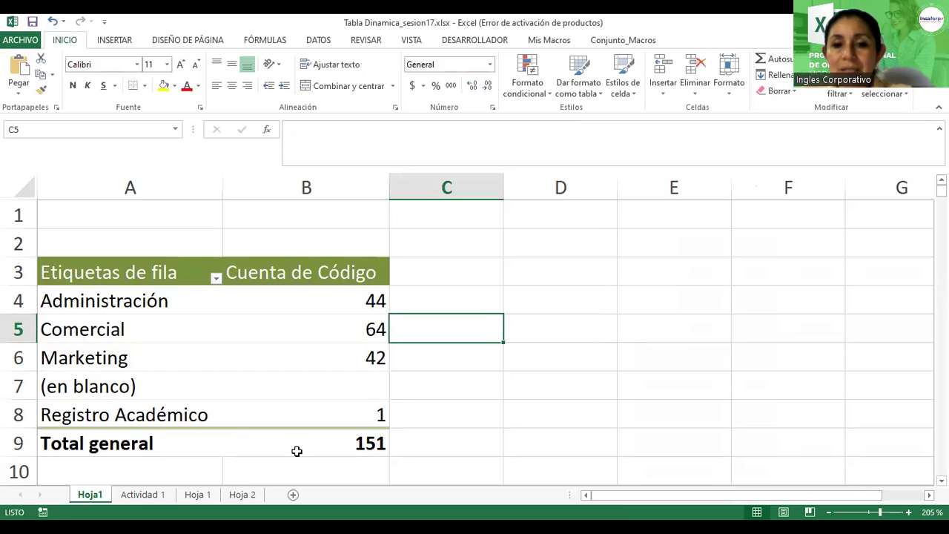
# Step: Rename Hoja1 to 'Tabla dinámica 1' and return to the Actividad 1 sheet
pyautogui.doubleClick(85, 496)
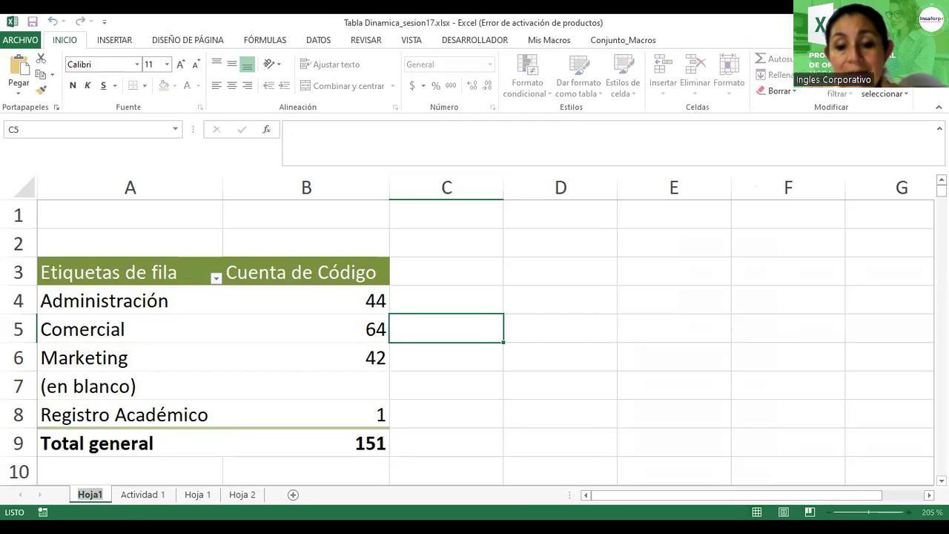
pyautogui.write('Tabla din')
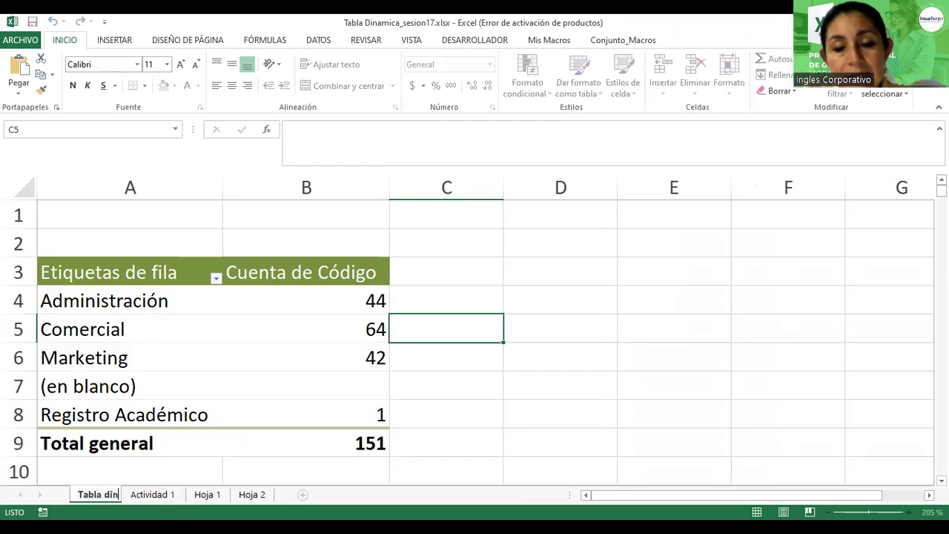
pyautogui.write('ámica 1')
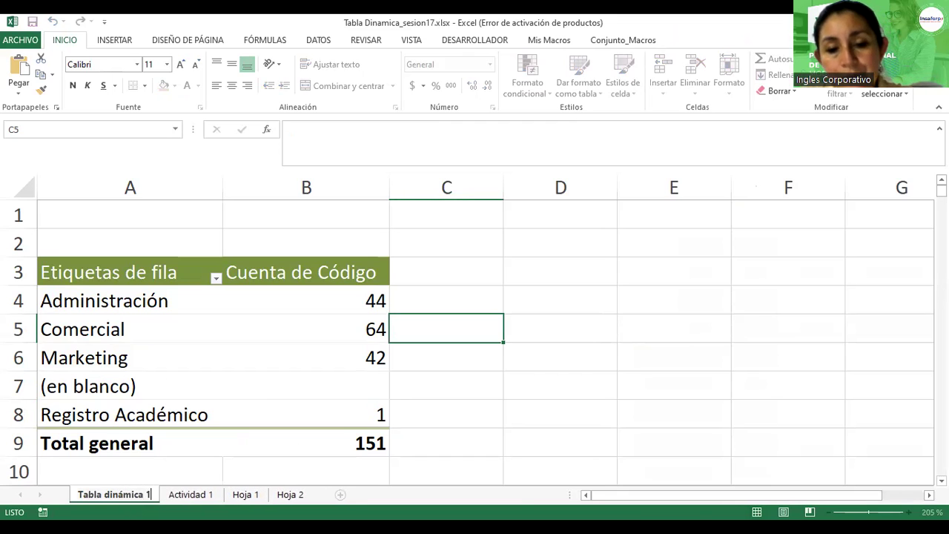
pyautogui.press('Return')
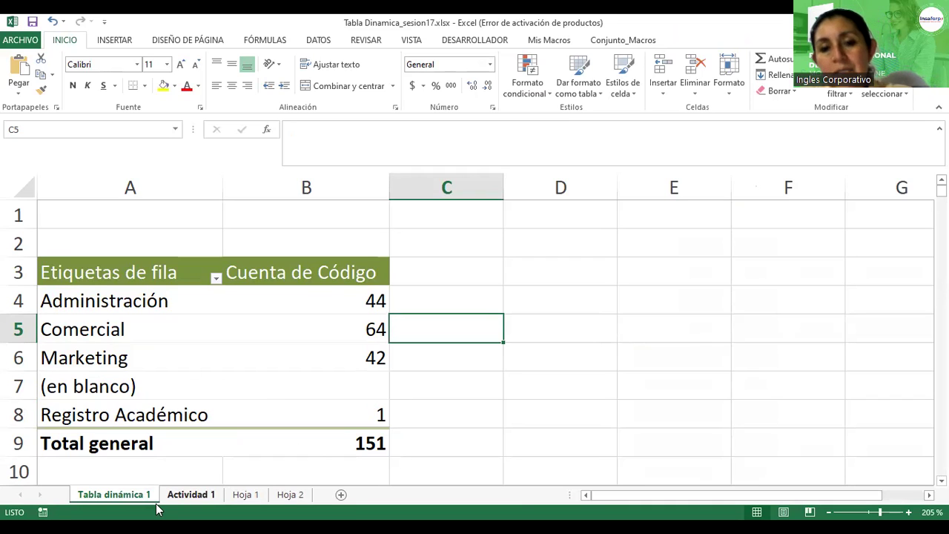
pyautogui.click(185, 495)
pyautogui.moveTo(770, 495); pyautogui.dragTo(853, 494)
pyautogui.scroll(8, 573, 284)
# Step: Copy the title from Actividad 1 cell K6 into cell A1 of Tabla dinámica 1
pyautogui.scroll(20, 574, 284)
pyautogui.scroll(13, 574, 284)
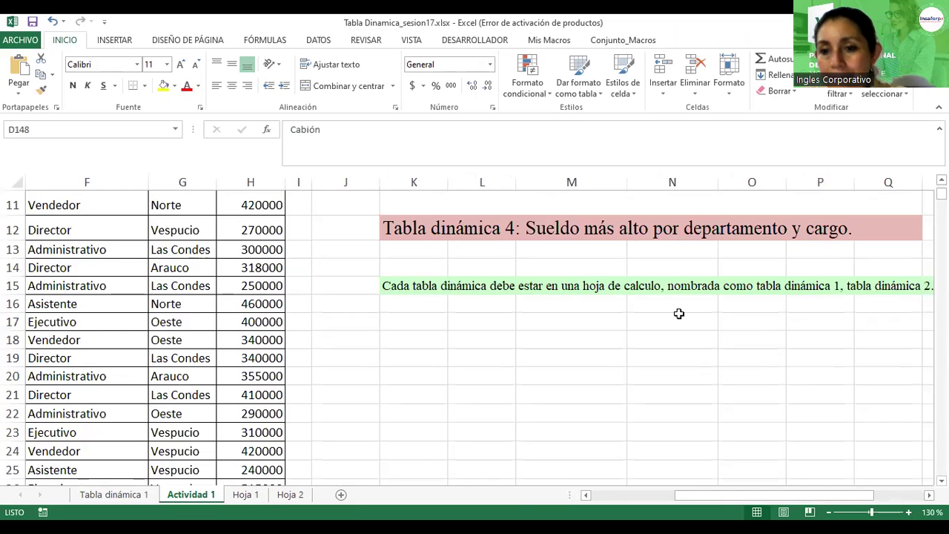
pyautogui.scroll(4, 449, 307)
pyautogui.click(442, 309)
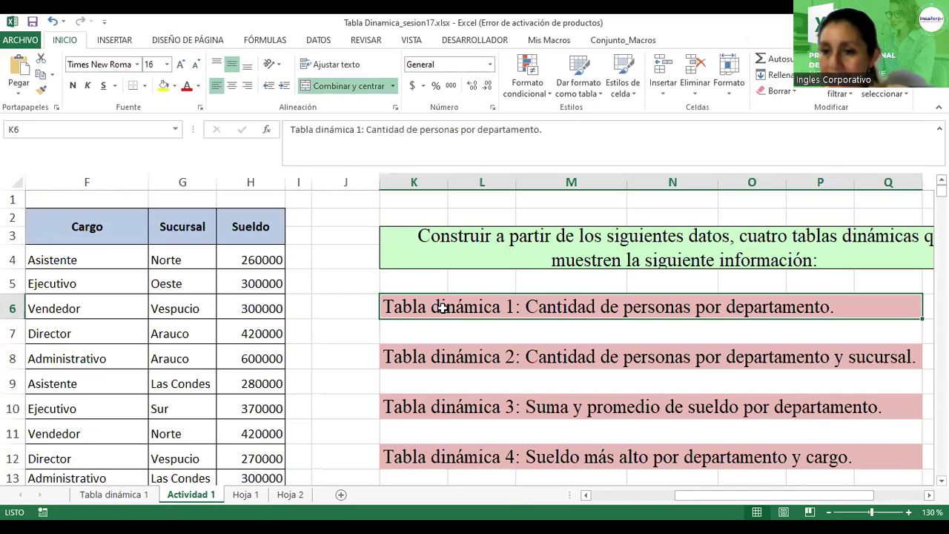
pyautogui.hotkey('ctrl', 'c')
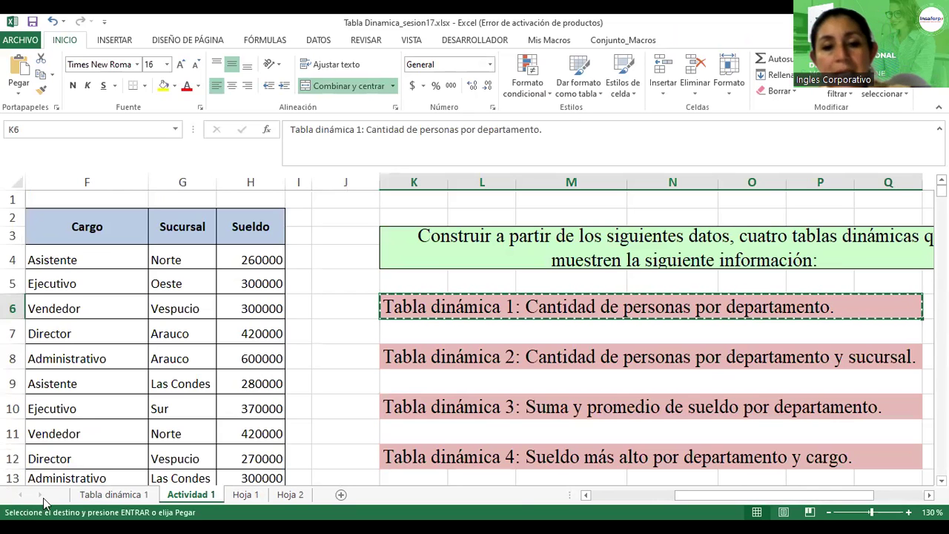
pyautogui.click(114, 495)
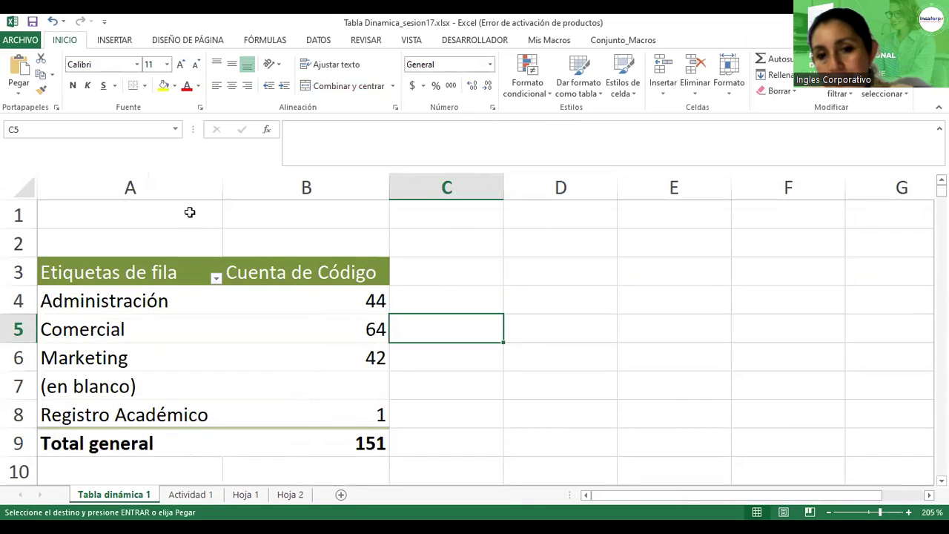
pyautogui.click(95, 215)
pyautogui.hotkey('ctrl', 'v')
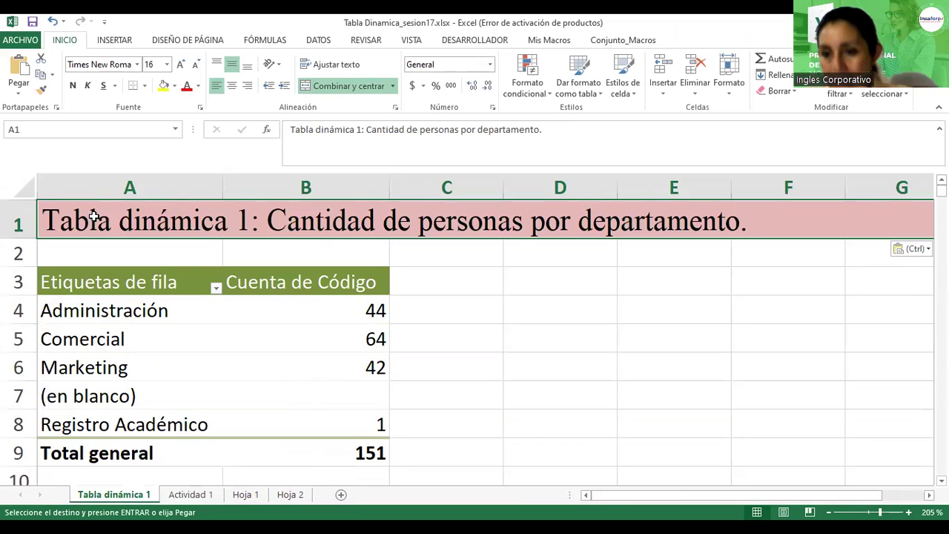
pyautogui.scroll(-3, 417, 375)
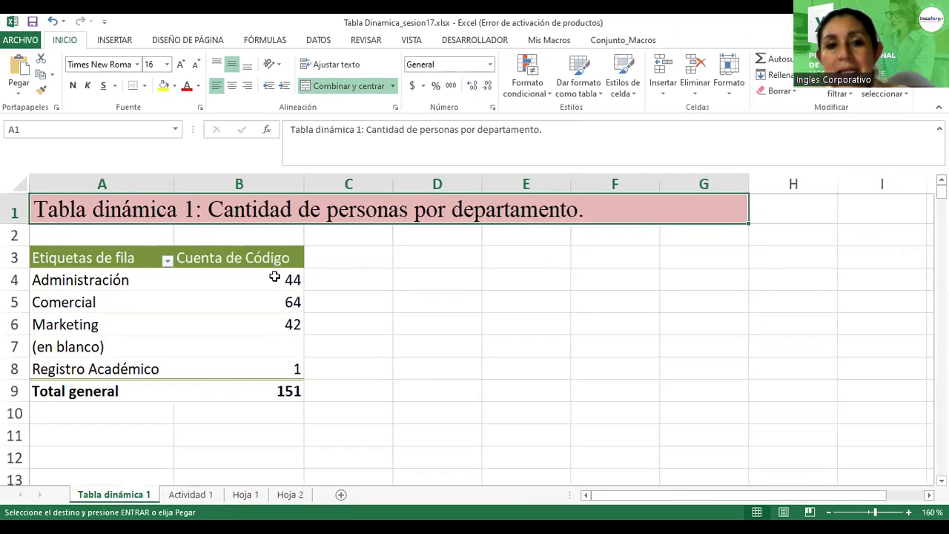
pyautogui.click(412, 308)
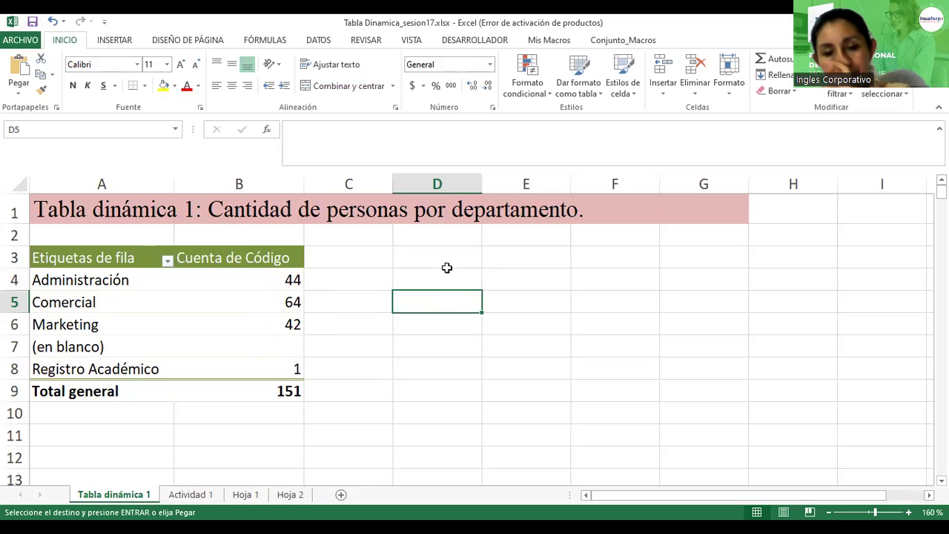
pyautogui.click(198, 494)
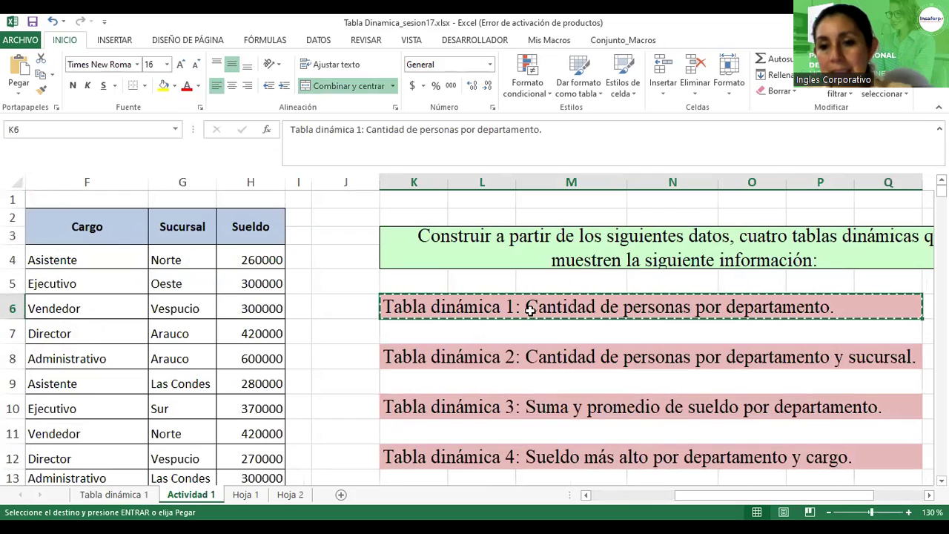
pyautogui.click(133, 496)
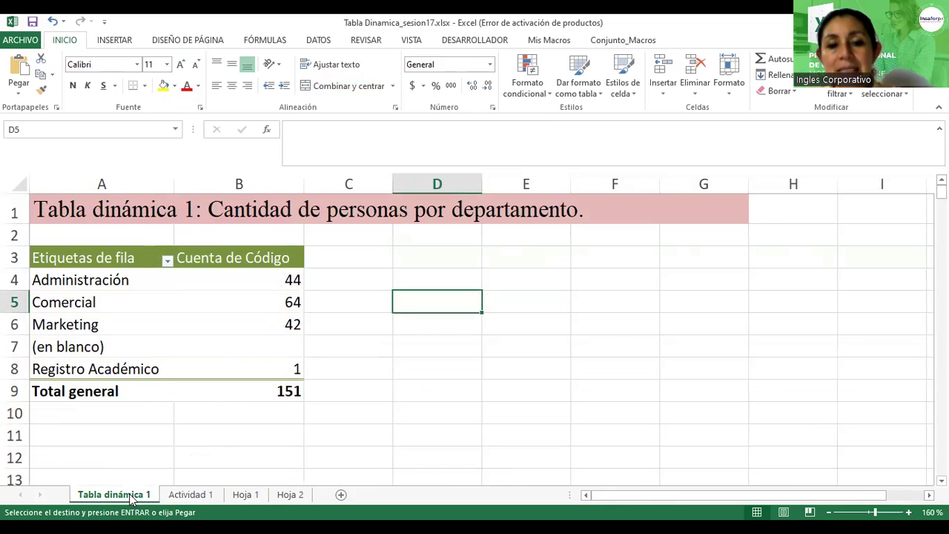
pyautogui.rightClick(131, 497)
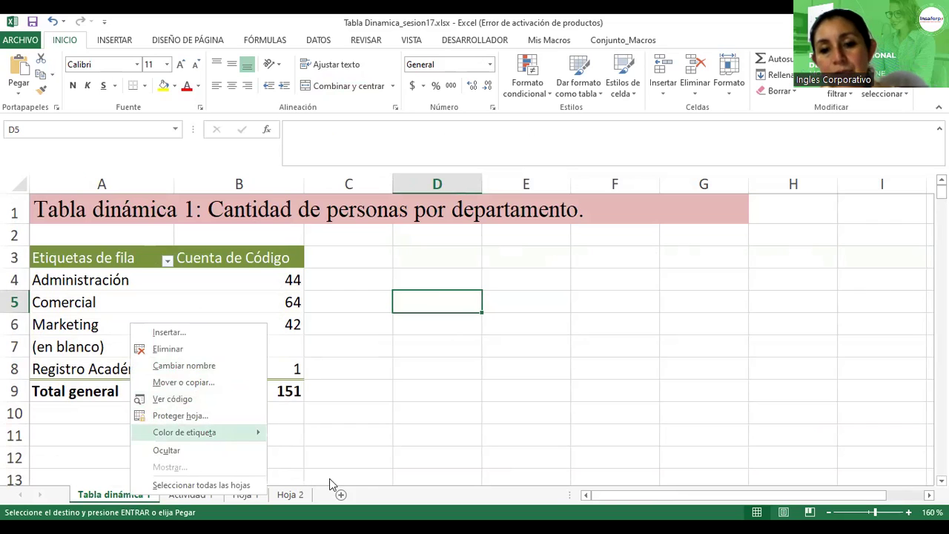
pyautogui.press('Escape')
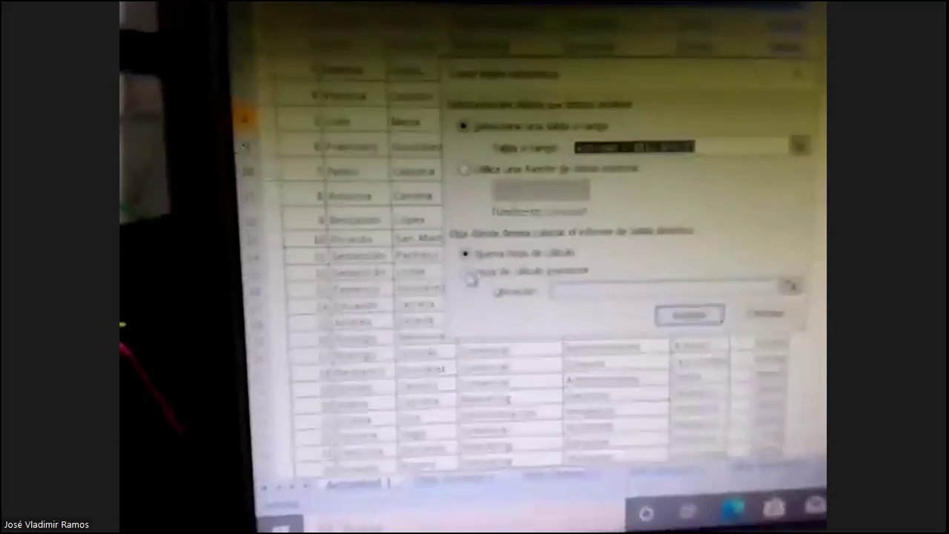
# Step: Place the new pivot on an existing worksheet and view the tabla dinamica 1 sheet
pyautogui.click(468, 276)
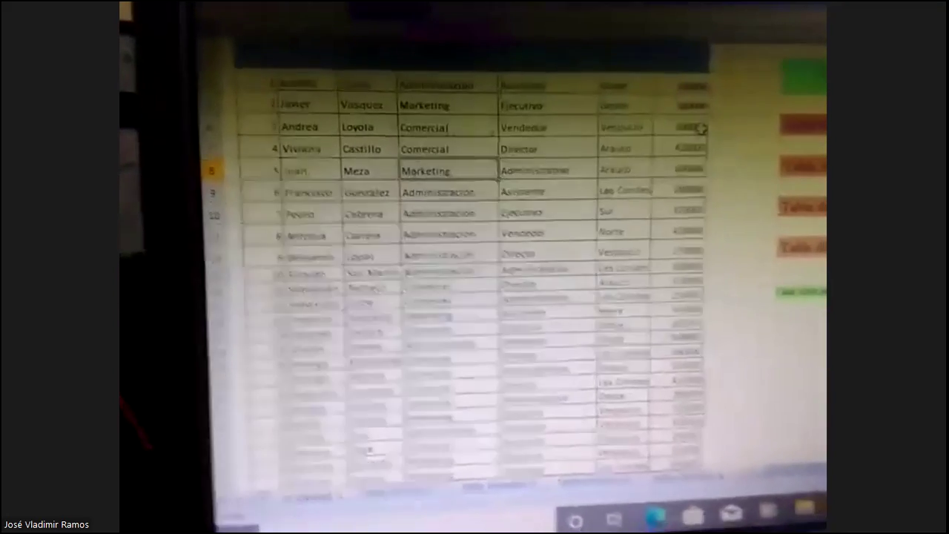
pyautogui.hotkey('ctrl', 'pagedown')
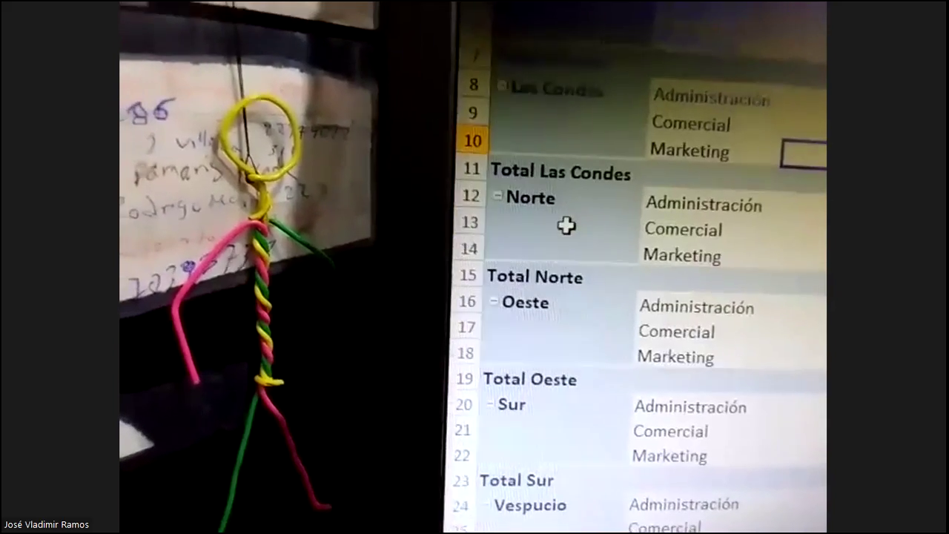
pyautogui.scroll(2, 576, 196)
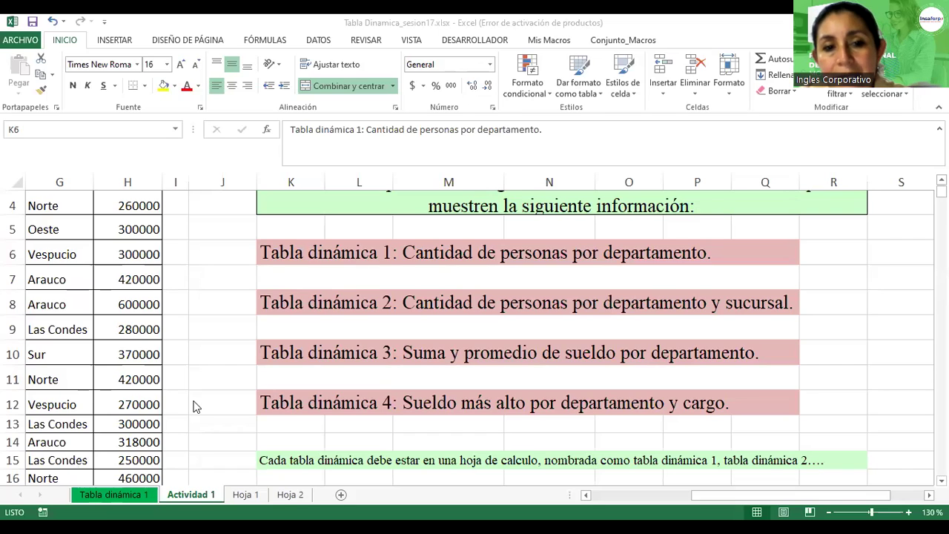
# Step: Insert a new pivot table from the employee data on a new sheet
pyautogui.click(51, 255)
pyautogui.click(114, 40)
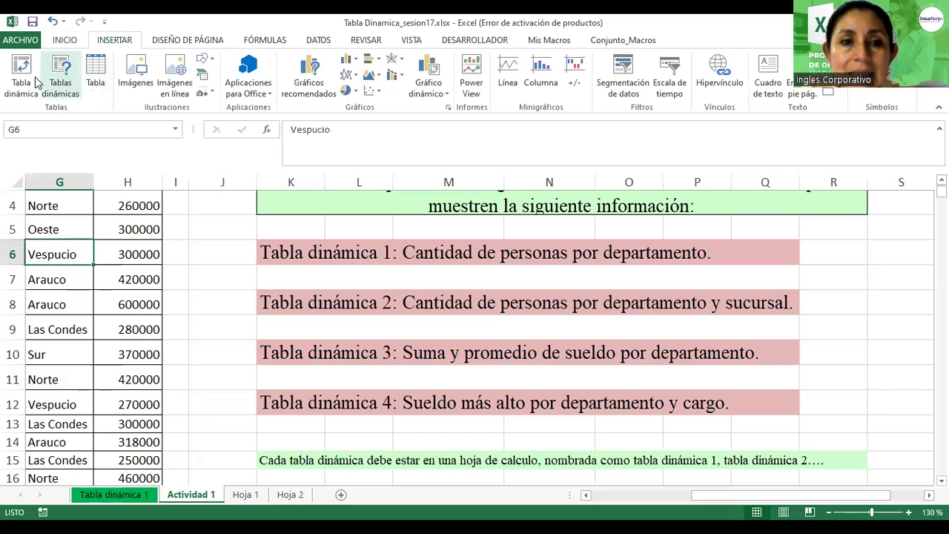
pyautogui.click(24, 78)
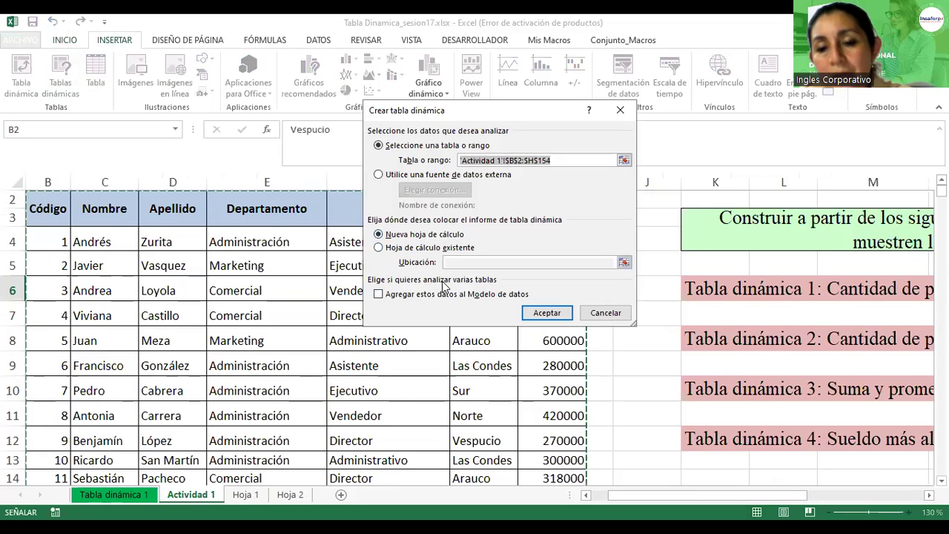
pyautogui.click(546, 313)
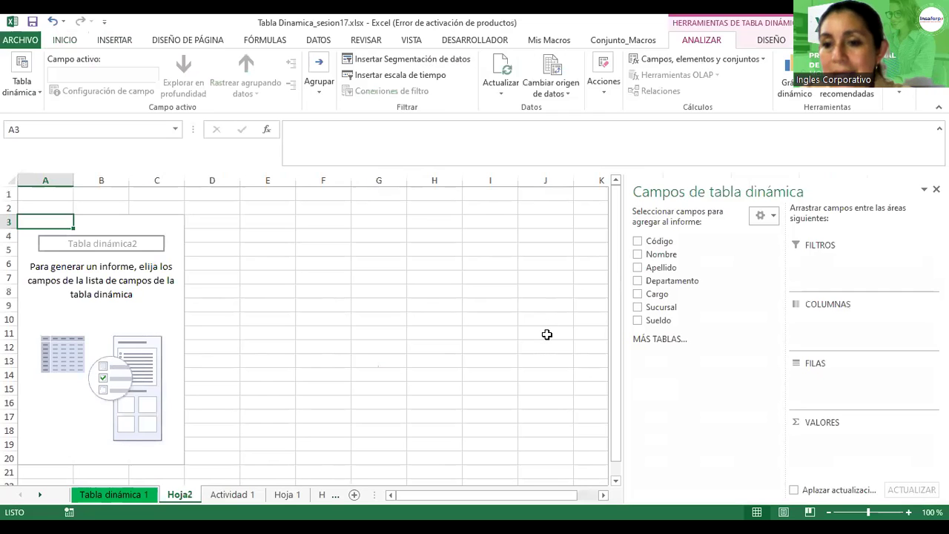
# Step: Count Código with Sucursal as rows and Departamento as columns
pyautogui.click(638, 242)
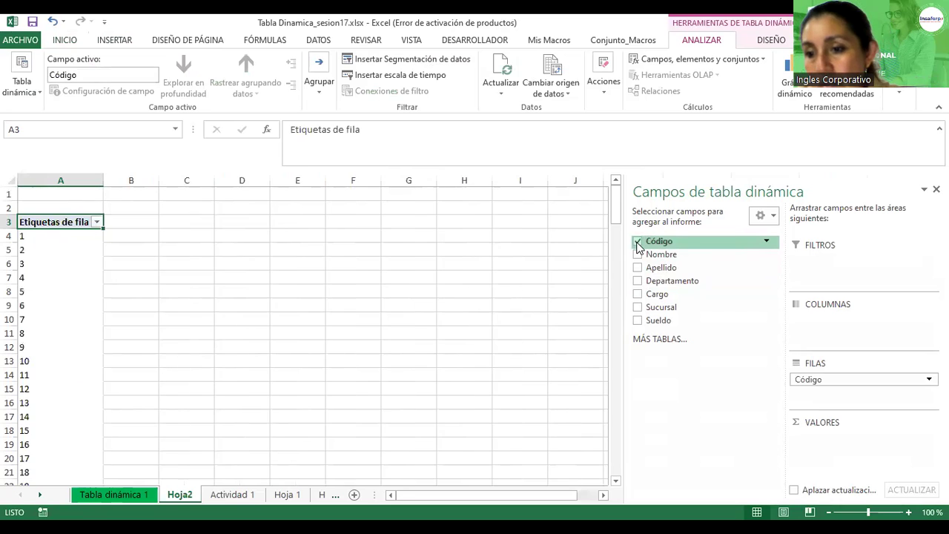
pyautogui.moveTo(811, 378); pyautogui.dragTo(838, 441)
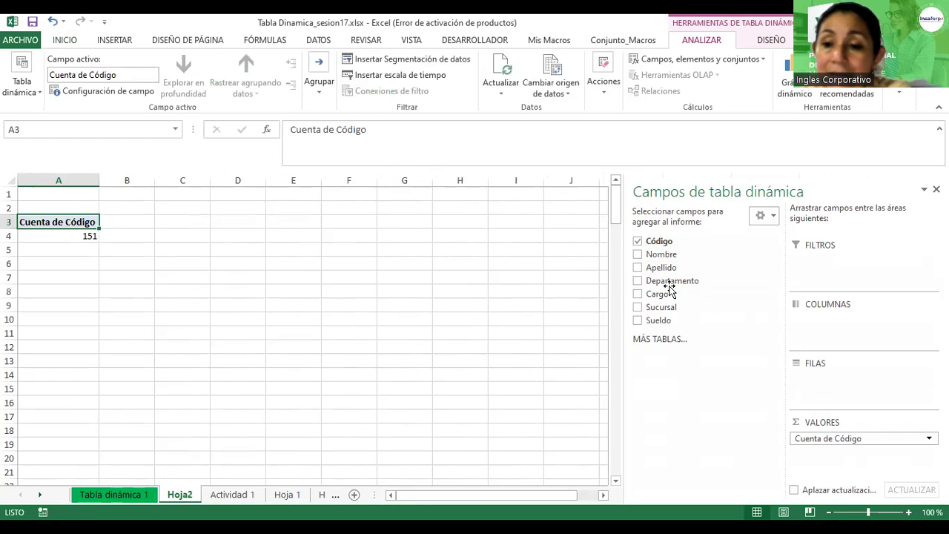
pyautogui.click(637, 308)
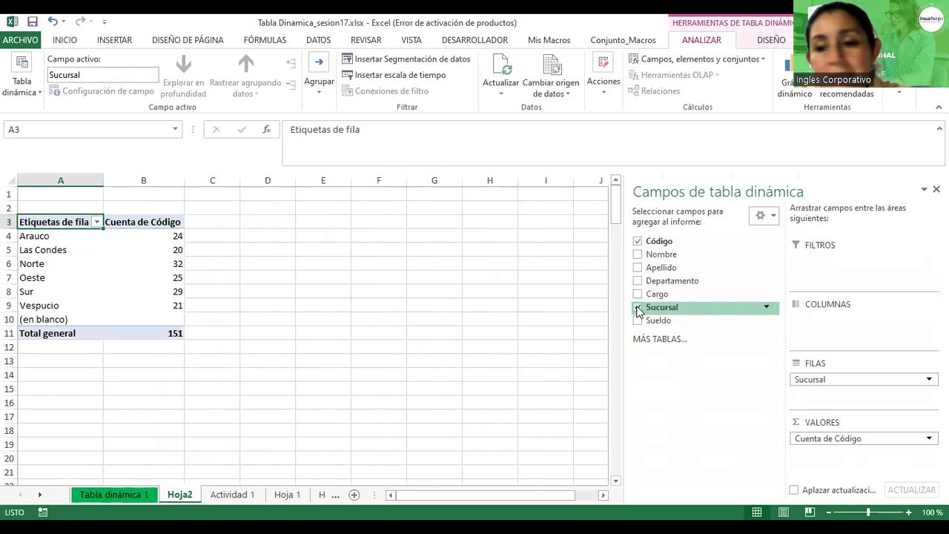
pyautogui.click(638, 281)
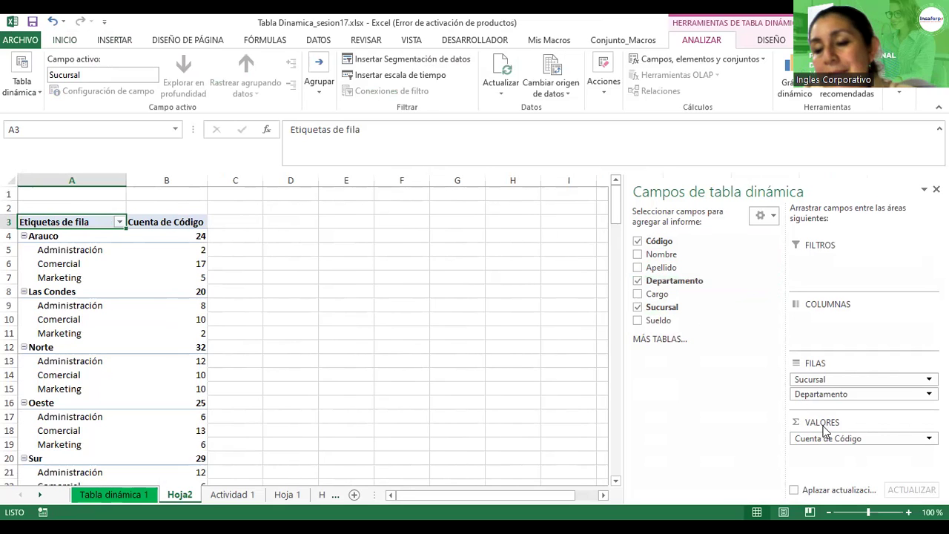
pyautogui.moveTo(808, 398); pyautogui.dragTo(822, 327)
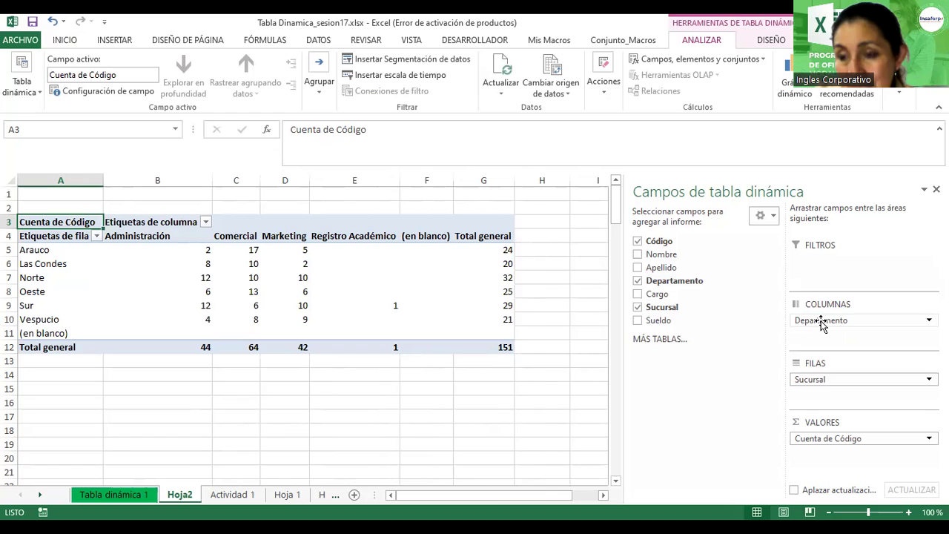
pyautogui.moveTo(822, 326); pyautogui.dragTo(820, 395)
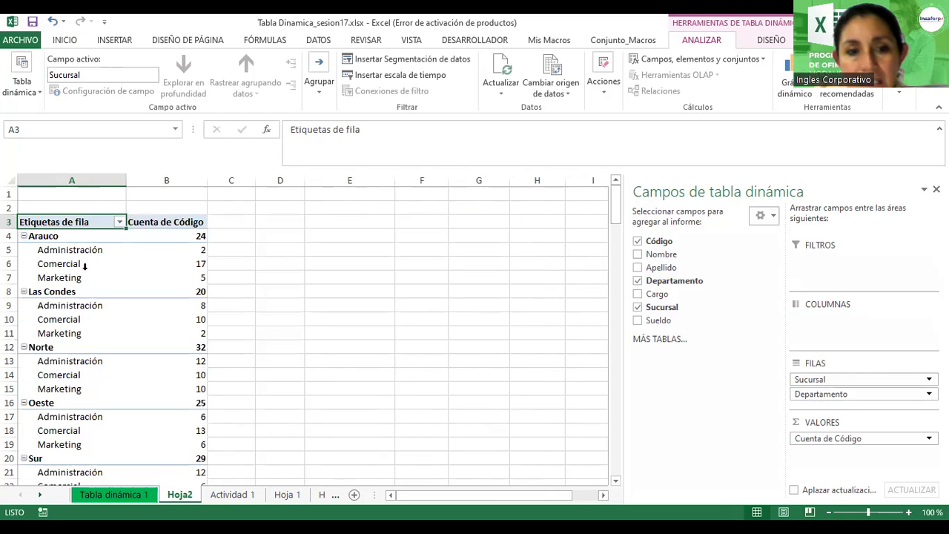
pyautogui.scroll(-7, 78, 337)
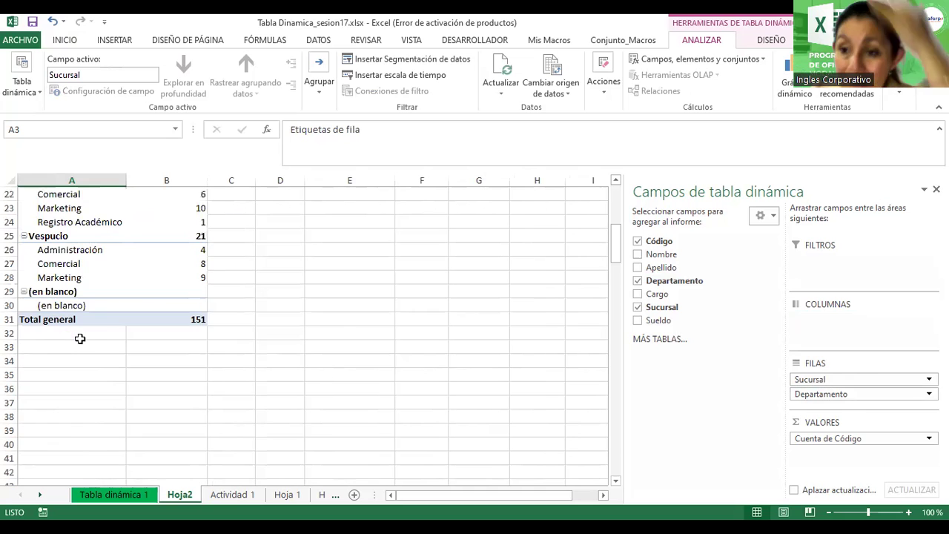
pyautogui.scroll(7, 80, 338)
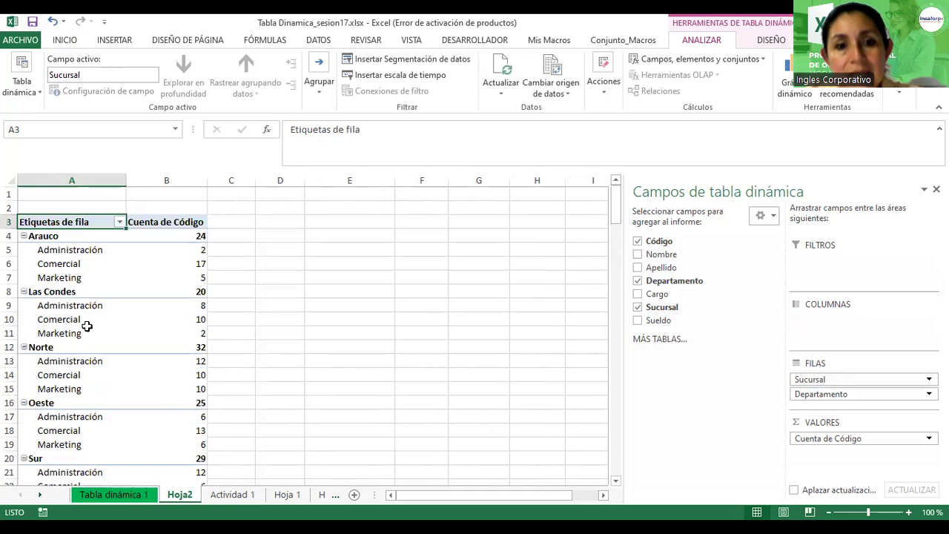
pyautogui.scroll(4, 85, 322)
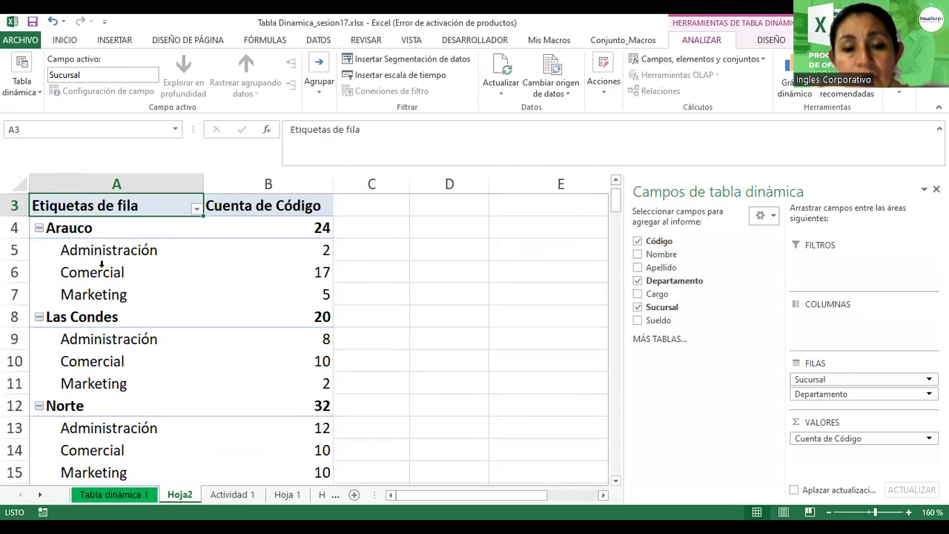
pyautogui.click(61, 232)
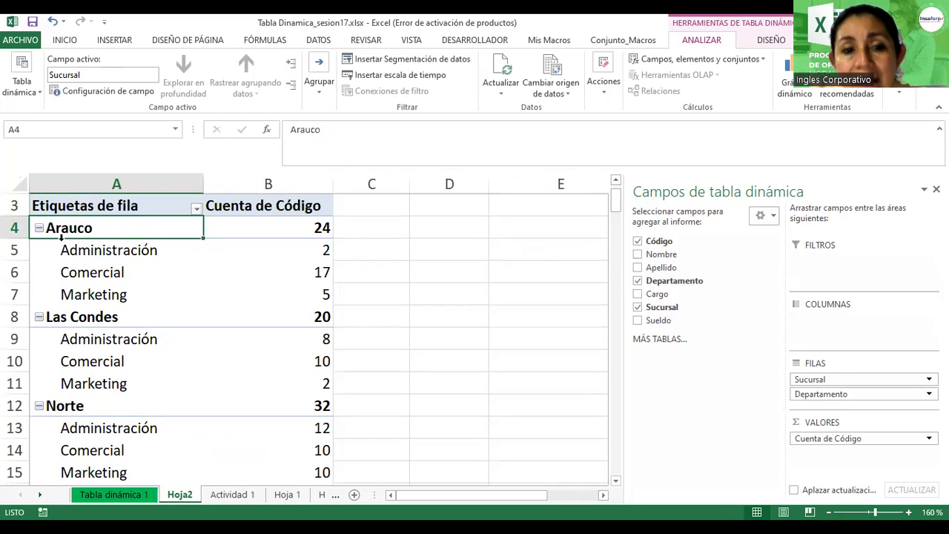
pyautogui.click(70, 316)
pyautogui.click(74, 408)
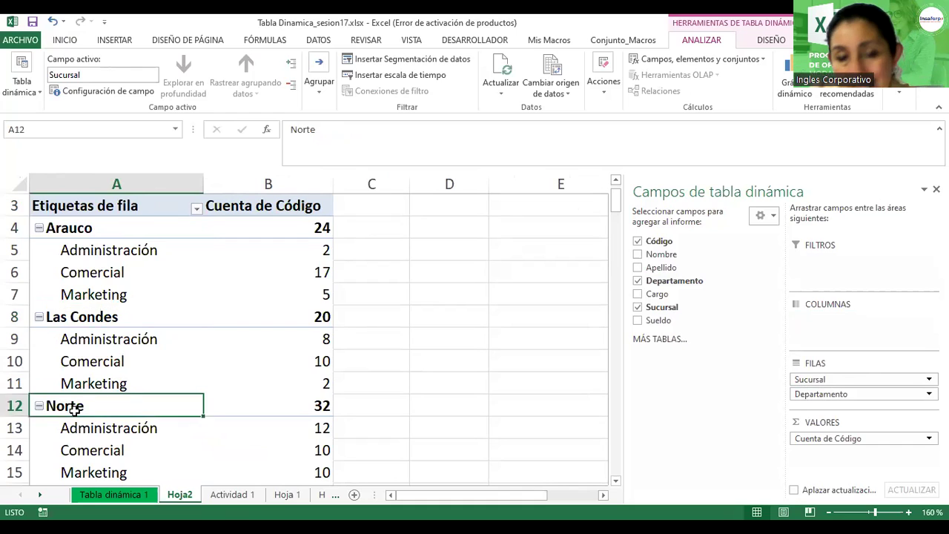
pyautogui.scroll(-3, 74, 407)
pyautogui.click(71, 384)
pyautogui.scroll(-1, 76, 412)
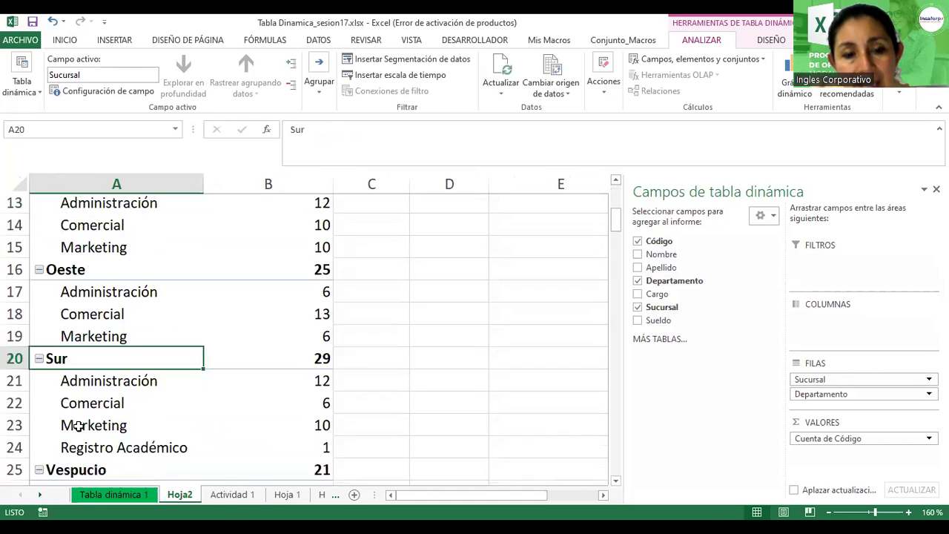
pyautogui.scroll(-3, 78, 426)
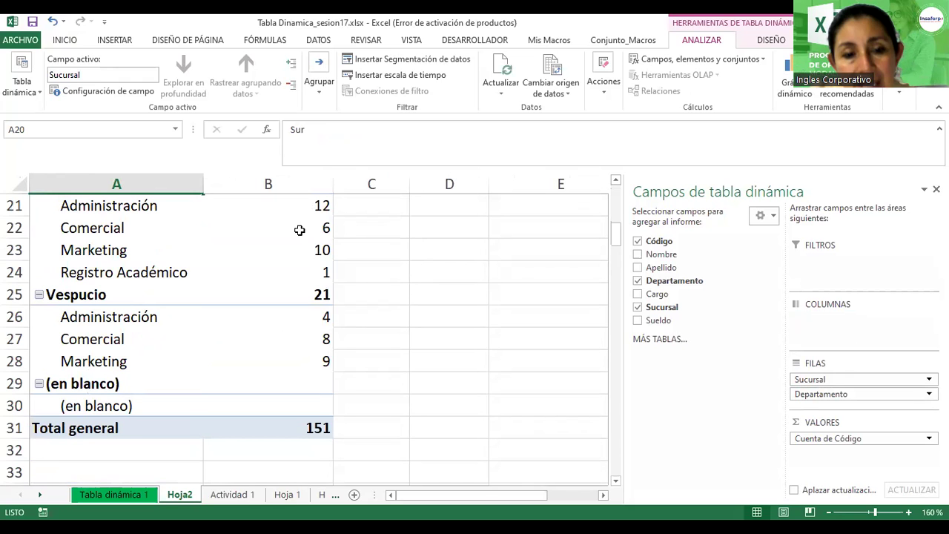
pyautogui.scroll(2, 320, 360)
pyautogui.scroll(5, 320, 361)
pyautogui.scroll(-1, 320, 360)
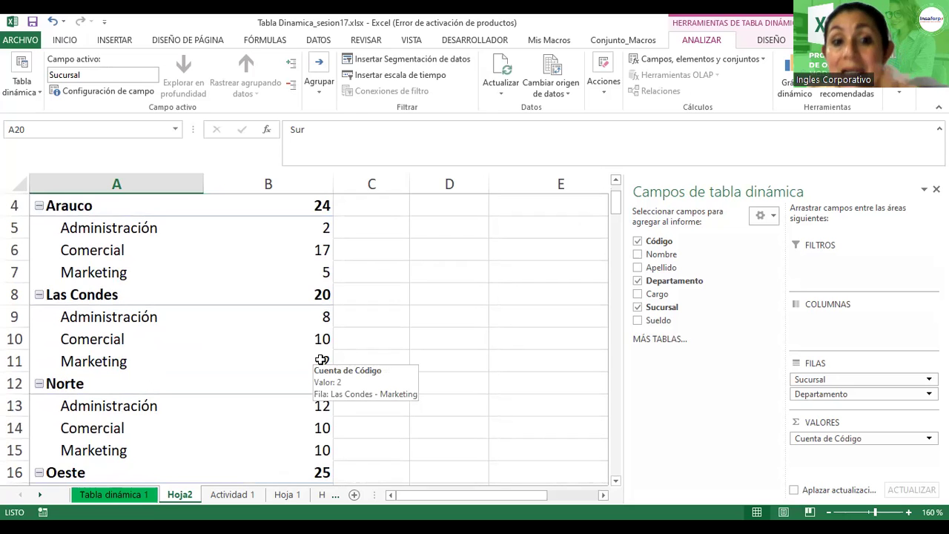
# Step: Select the Departamento items and expand the pivot table style gallery on DISEÑO
pyautogui.click(370, 274)
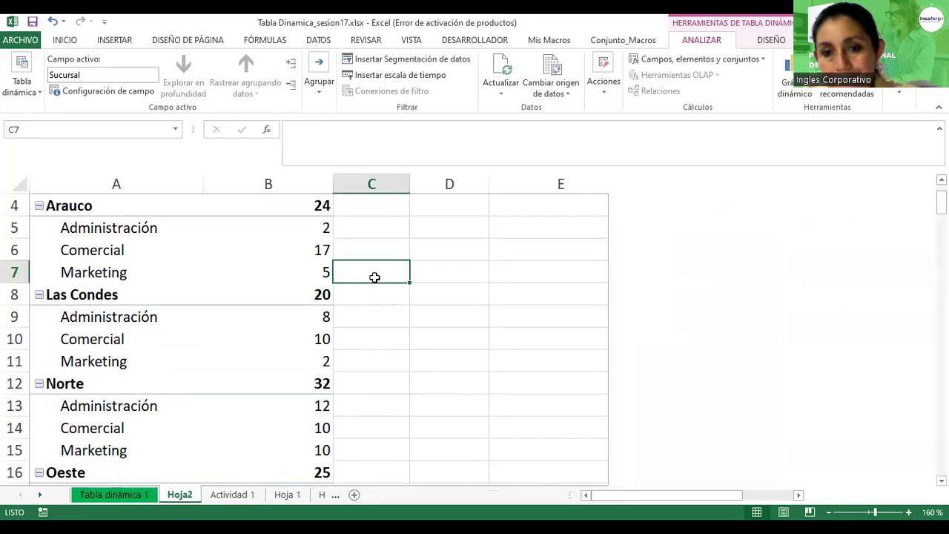
pyautogui.click(189, 257)
pyautogui.keyDown('ctrl'); pyautogui.scroll(-3, 189, 256); pyautogui.keyUp('ctrl')
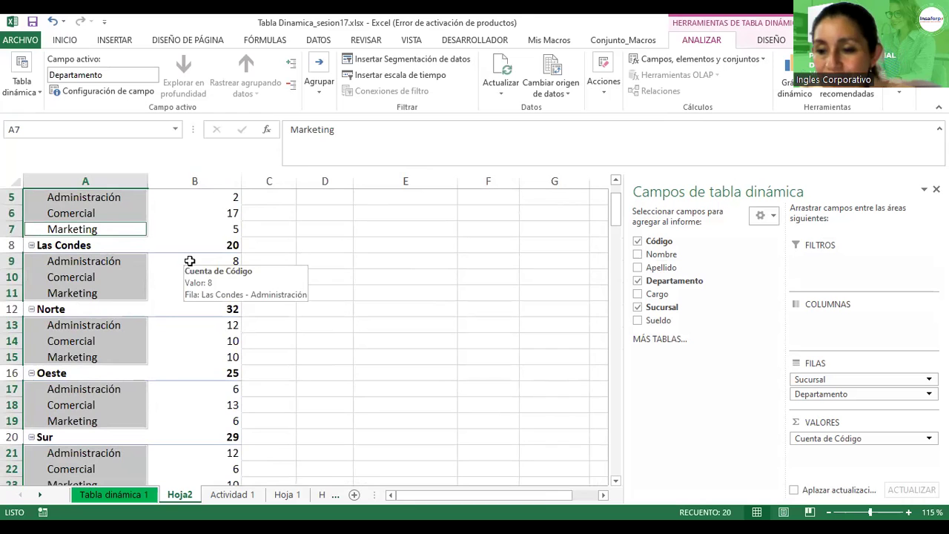
pyautogui.scroll(1, 190, 261)
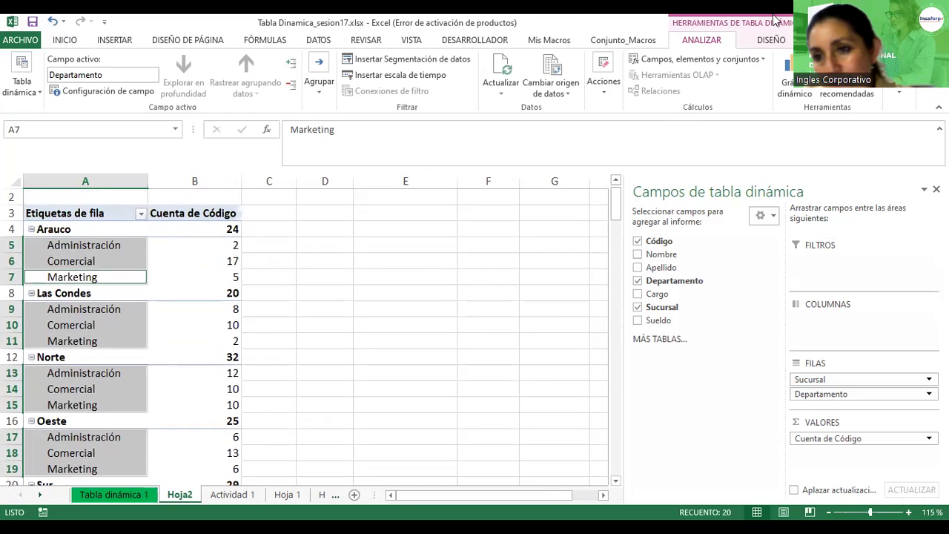
pyautogui.click(771, 39)
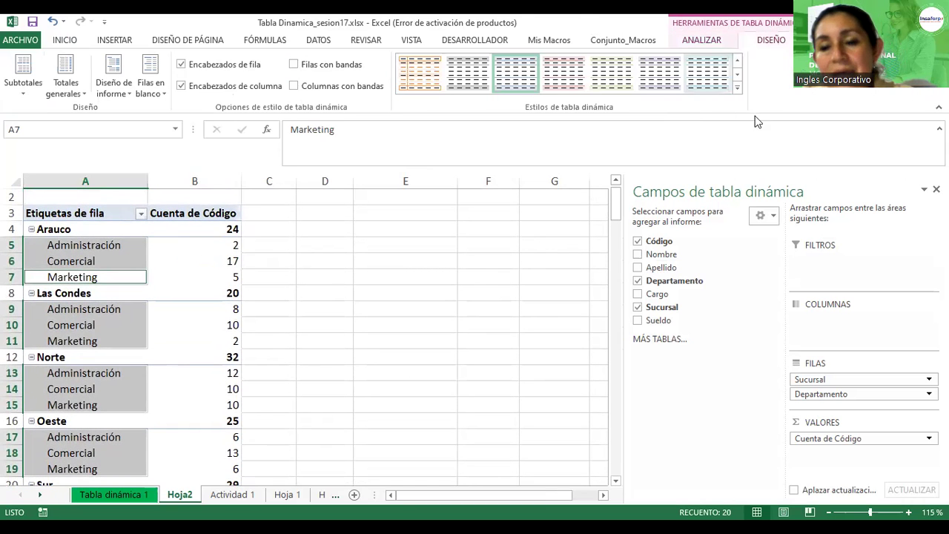
pyautogui.click(737, 89)
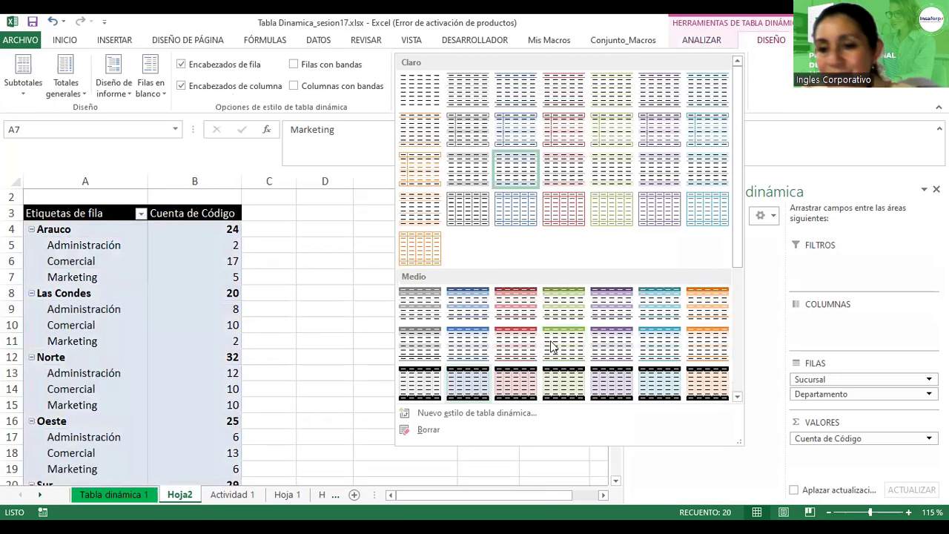
# Step: Apply the dark purple Oscuro style to the Hoja2 branch-and-department pivot
pyautogui.scroll(-3, 554, 347)
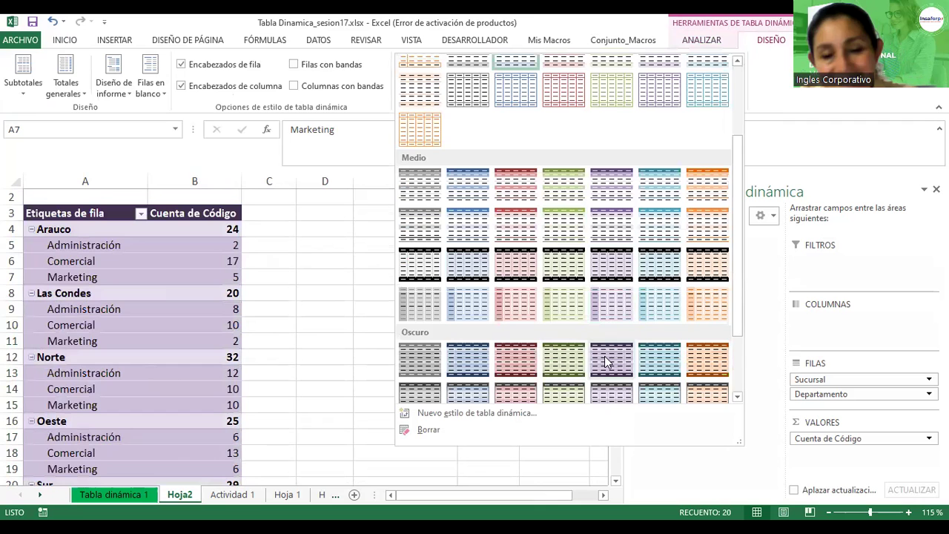
pyautogui.click(605, 358)
pyautogui.click(364, 295)
pyautogui.scroll(-2, 361, 300)
pyautogui.scroll(-6, 361, 300)
pyautogui.scroll(8, 360, 296)
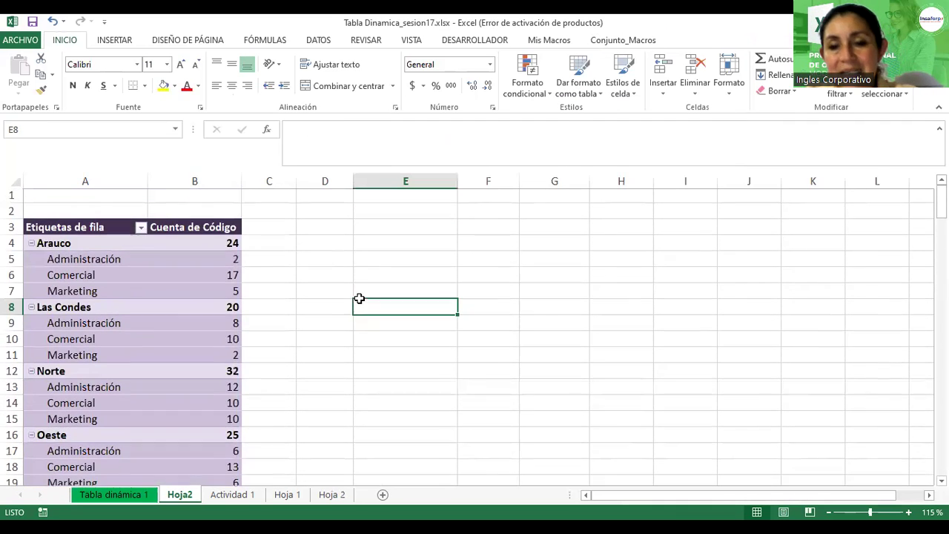
pyautogui.click(152, 294)
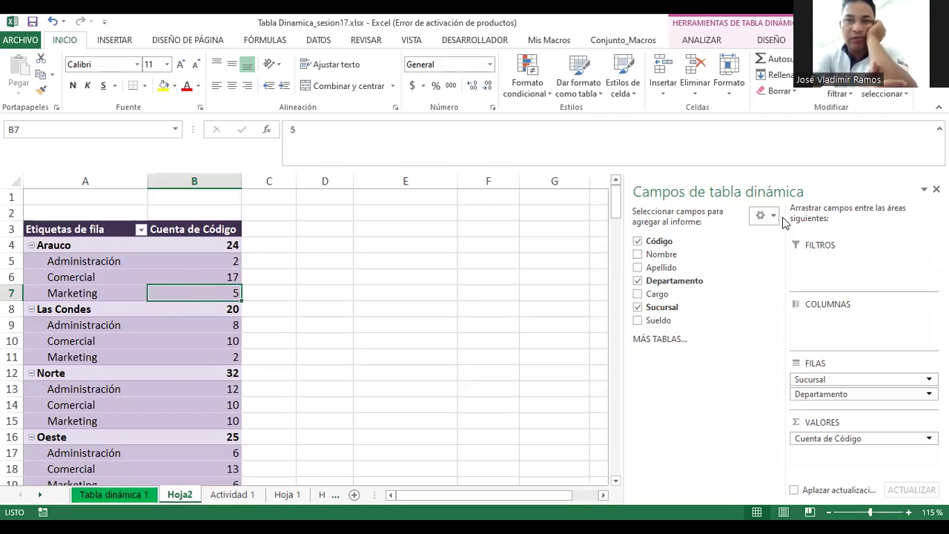
# Step: Bring back the pivot table's DISEÑO design options and its field list
pyautogui.click(768, 41)
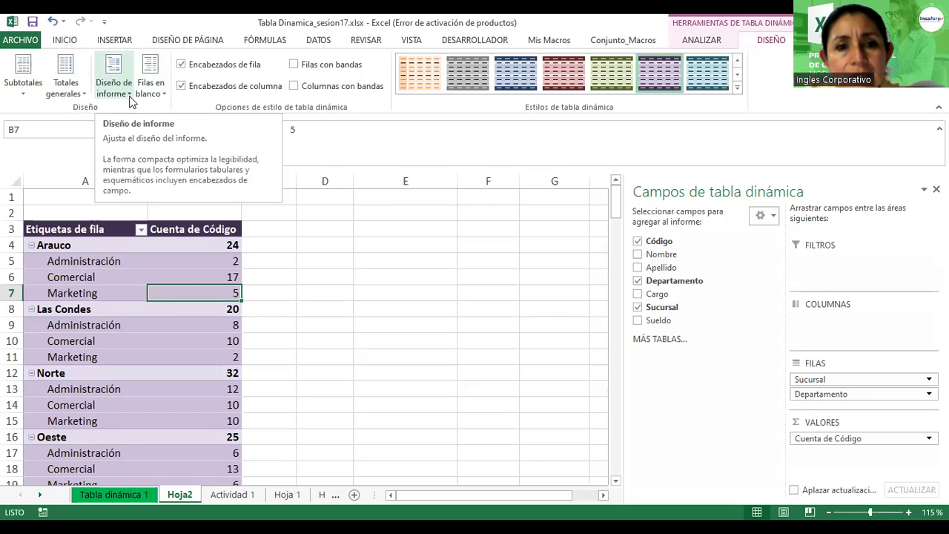
# Step: Switch the pivot table to tabular layout with separate Sucursal and Departamento columns
pyautogui.click(129, 95)
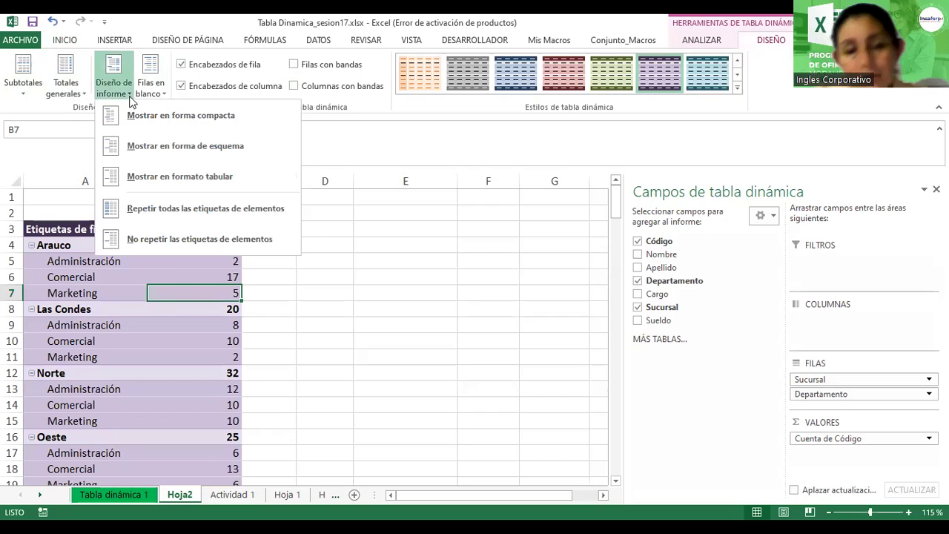
pyautogui.click(141, 176)
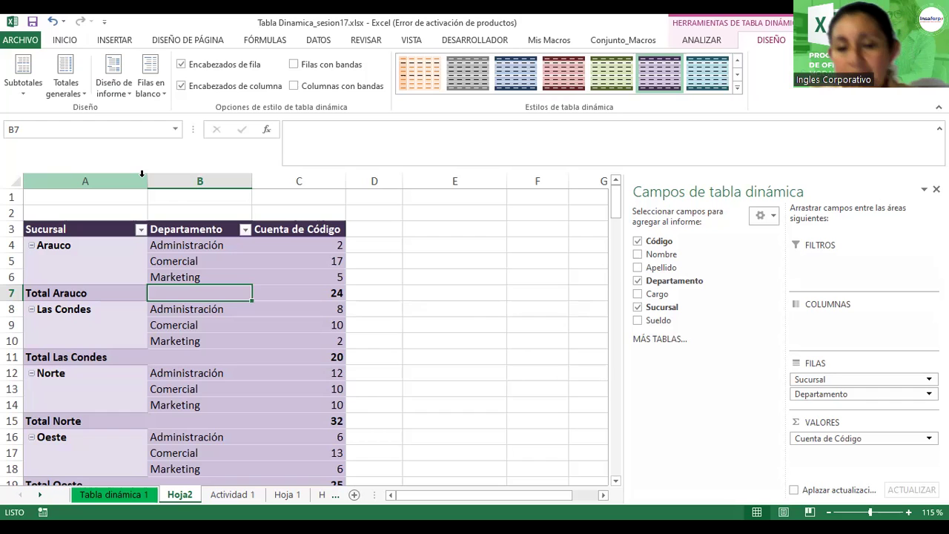
pyautogui.click(243, 300)
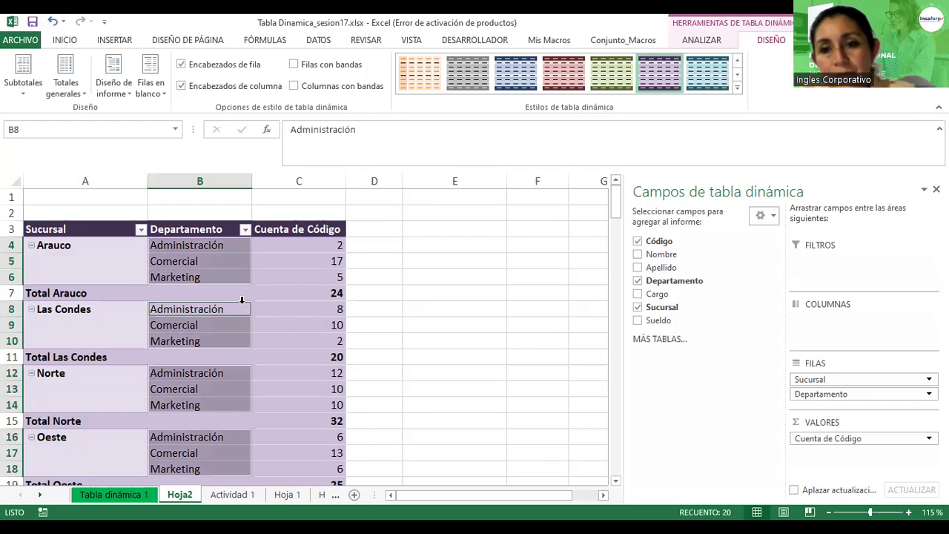
pyautogui.click(285, 295)
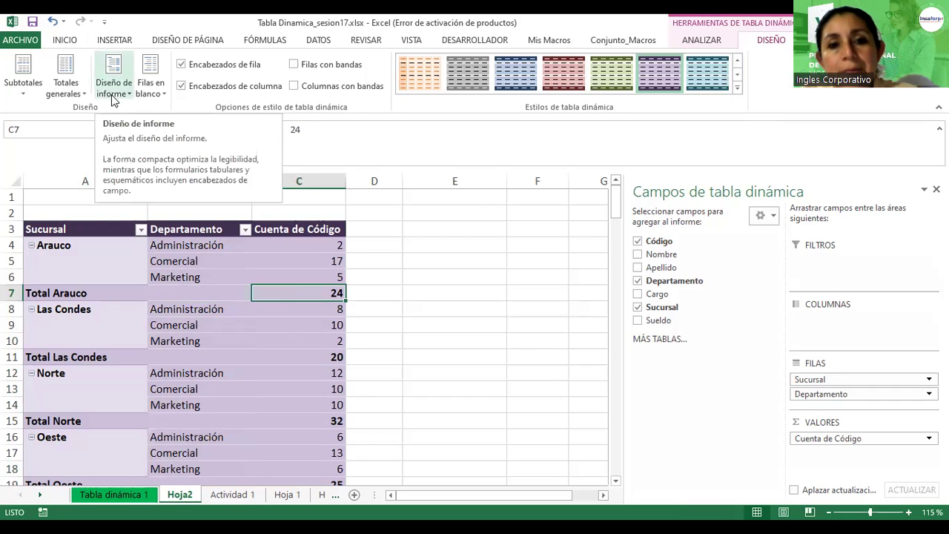
pyautogui.click(113, 101)
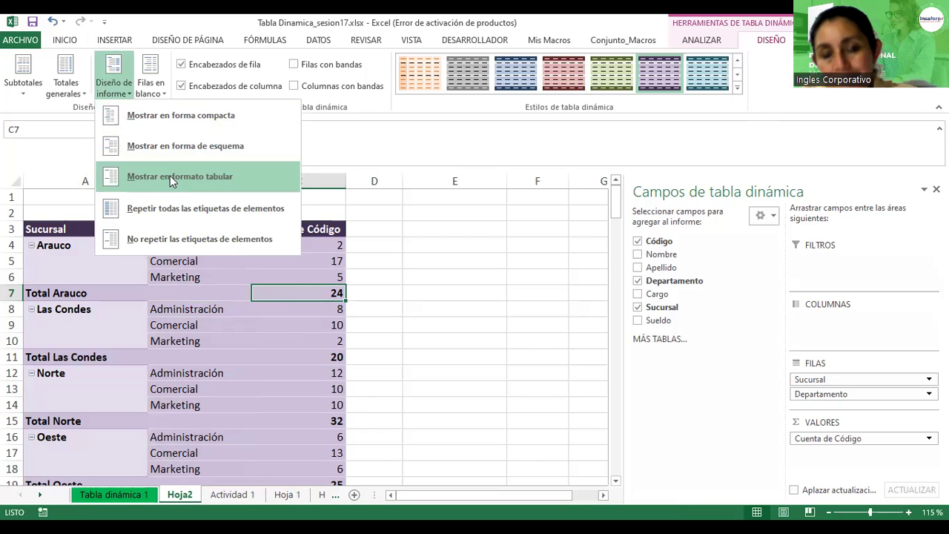
pyautogui.click(244, 362)
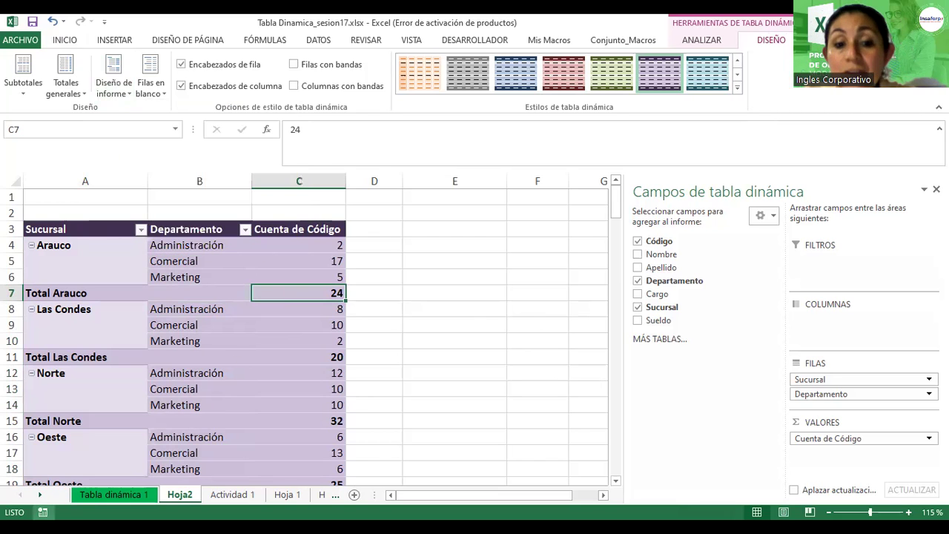
# Step: Rename the Hoja2 sheet to 'Tabla dinámica 2' and return to the Actividad 1 sheet
pyautogui.click(187, 496)
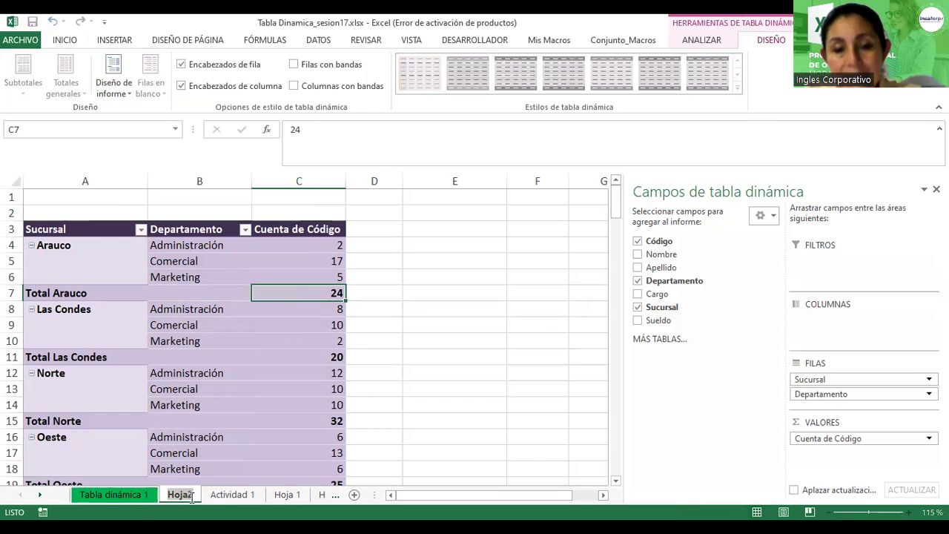
pyautogui.write('TablaD')
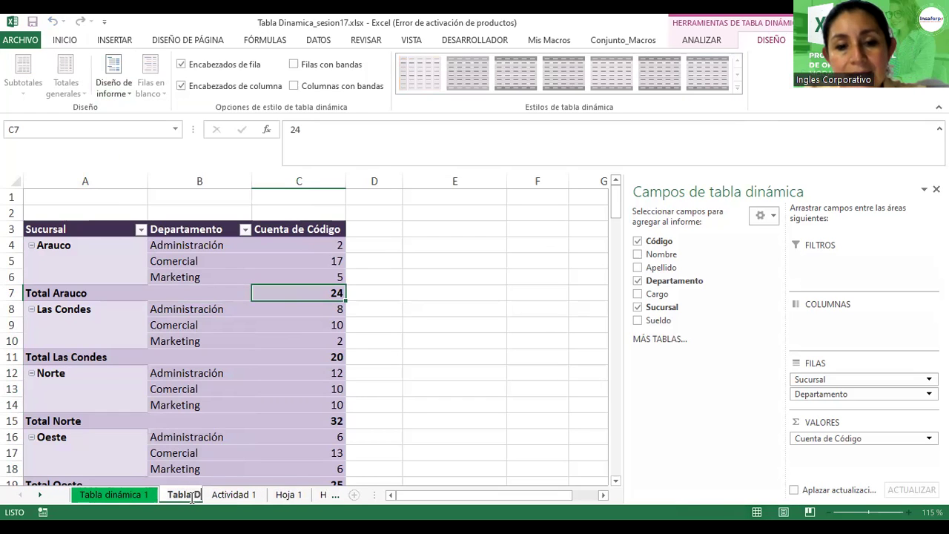
pyautogui.press('BackSpace')
pyautogui.write('din')
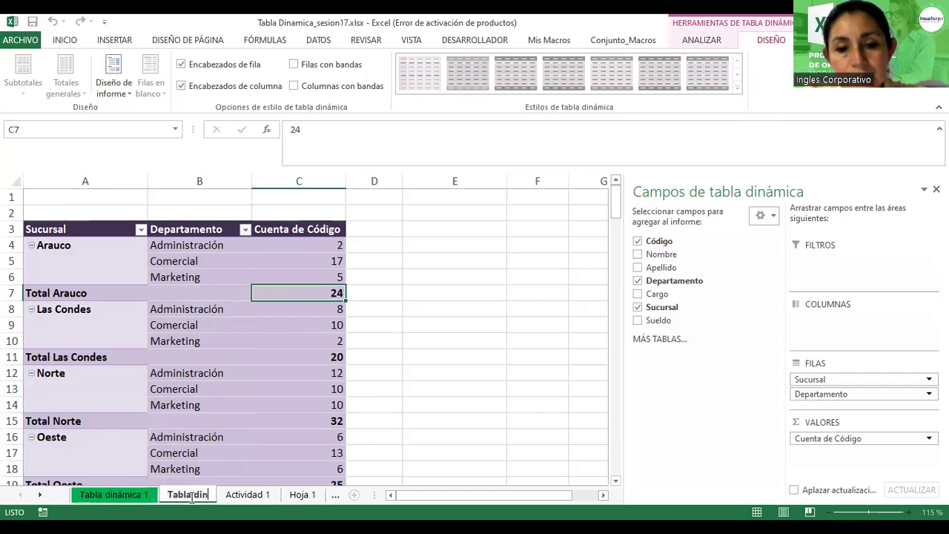
pyautogui.write('ámica 2')
pyautogui.press('Return')
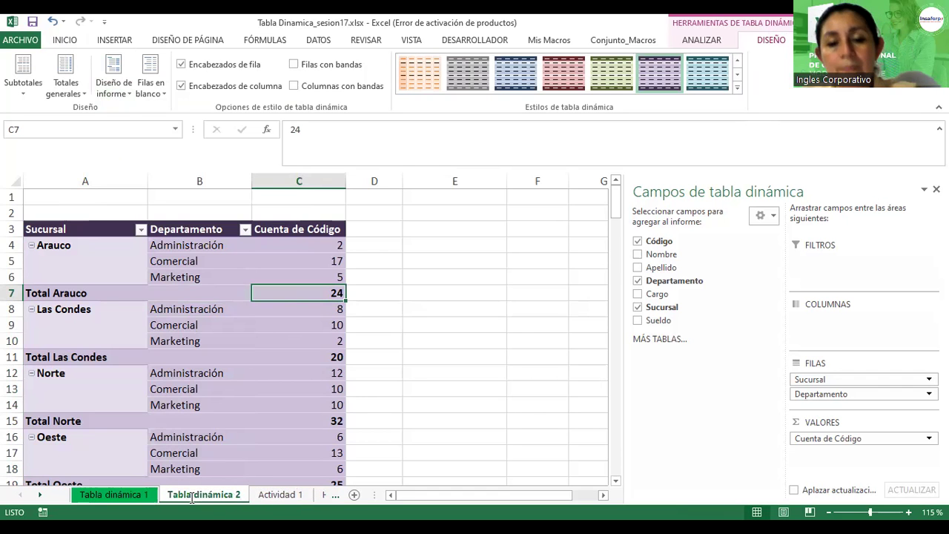
pyautogui.click(281, 495)
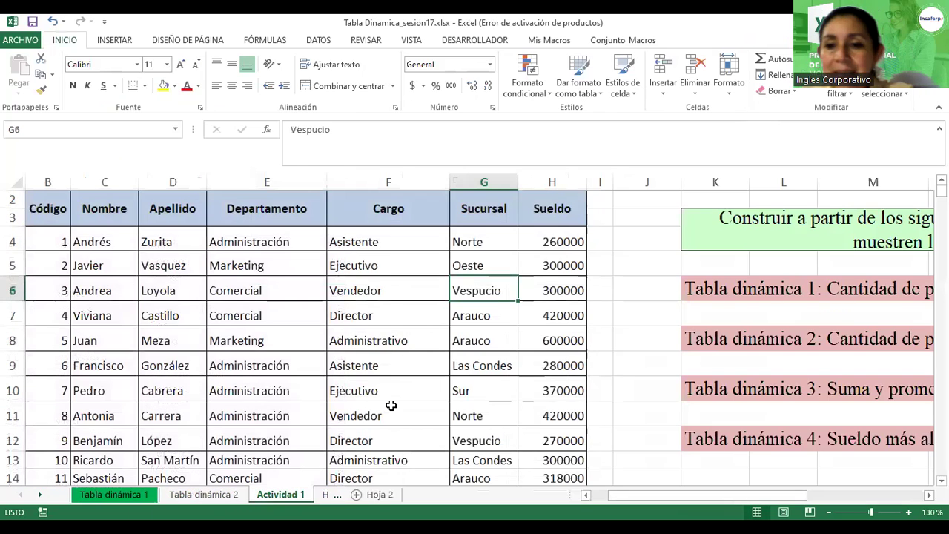
# Step: Copy the task title from K8 on Actividad 1 into cell A1 of Tabla dinámica 2
pyautogui.click(750, 342)
pyautogui.hotkey('ctrl', 'c')
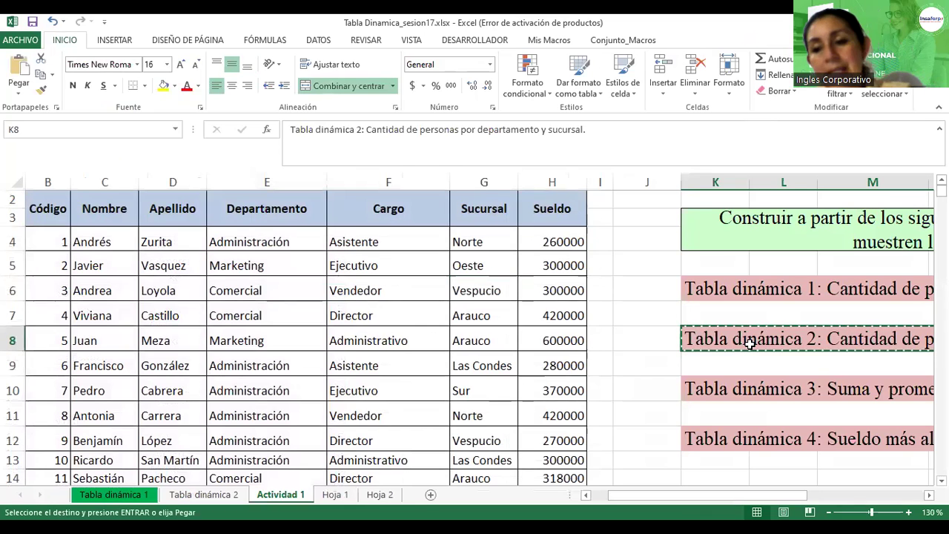
pyautogui.click(215, 498)
pyautogui.click(60, 197)
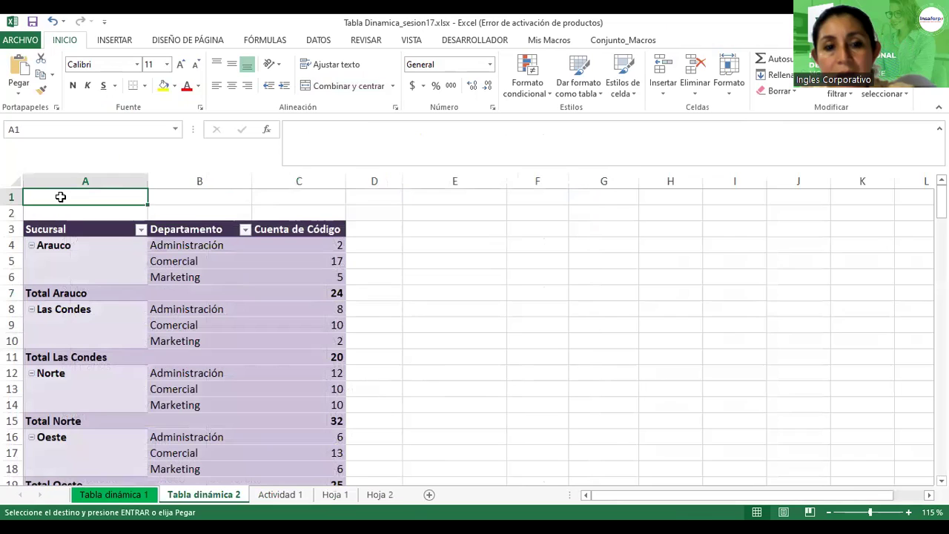
pyautogui.hotkey('ctrl', 'v')
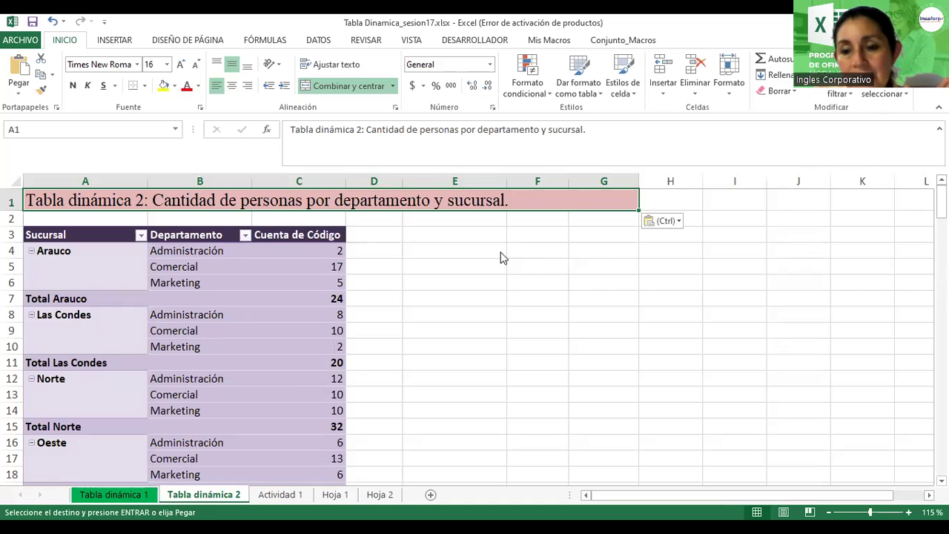
pyautogui.click(536, 314)
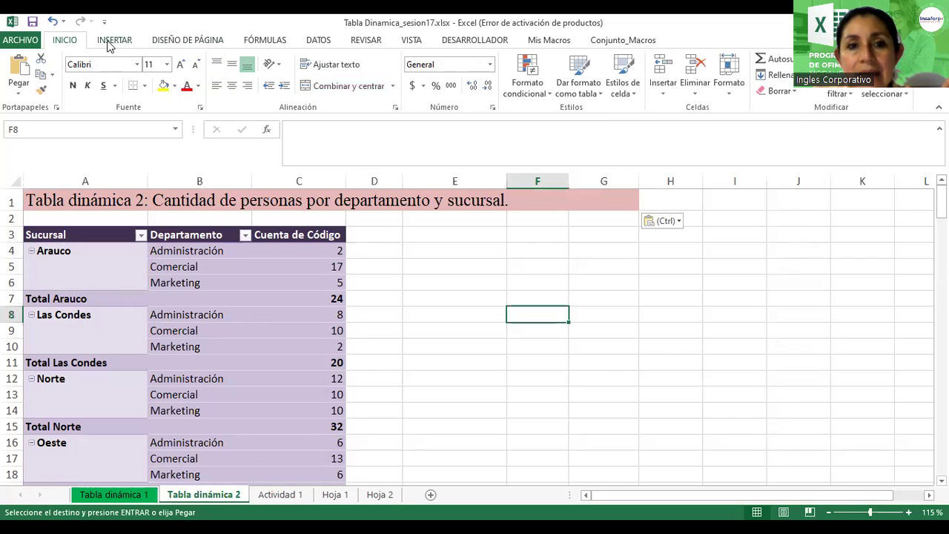
# Step: Draw a curved block arrow beside the pivot table, spanning rows 4 to 18
pyautogui.click(112, 40)
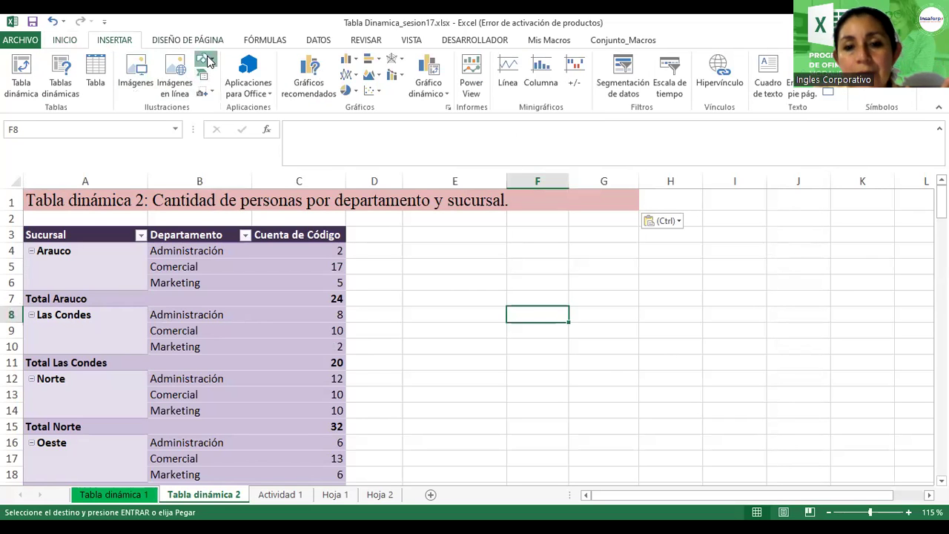
pyautogui.click(205, 60)
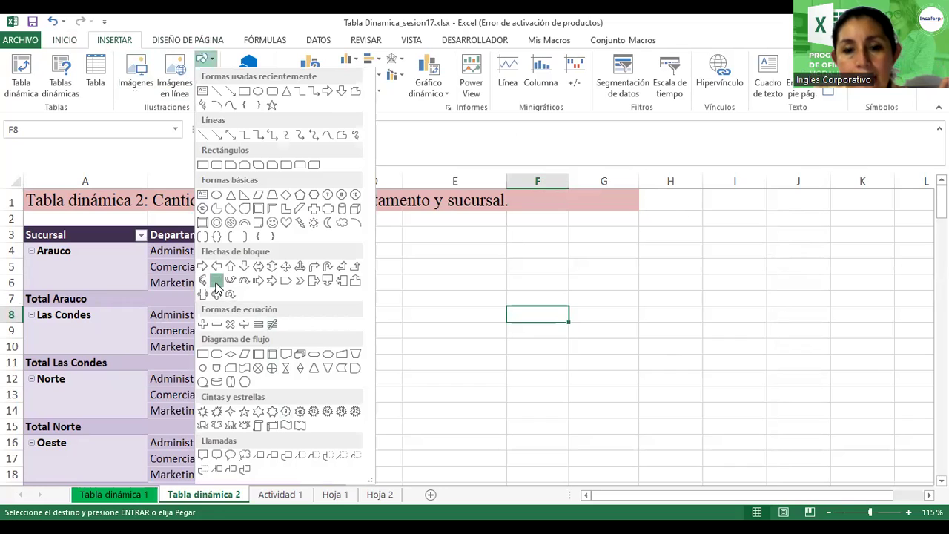
pyautogui.click(216, 281)
pyautogui.moveTo(422, 255); pyautogui.dragTo(527, 440)
pyautogui.moveTo(487, 472); pyautogui.dragTo(493, 456)
pyautogui.moveTo(485, 424); pyautogui.dragTo(448, 436)
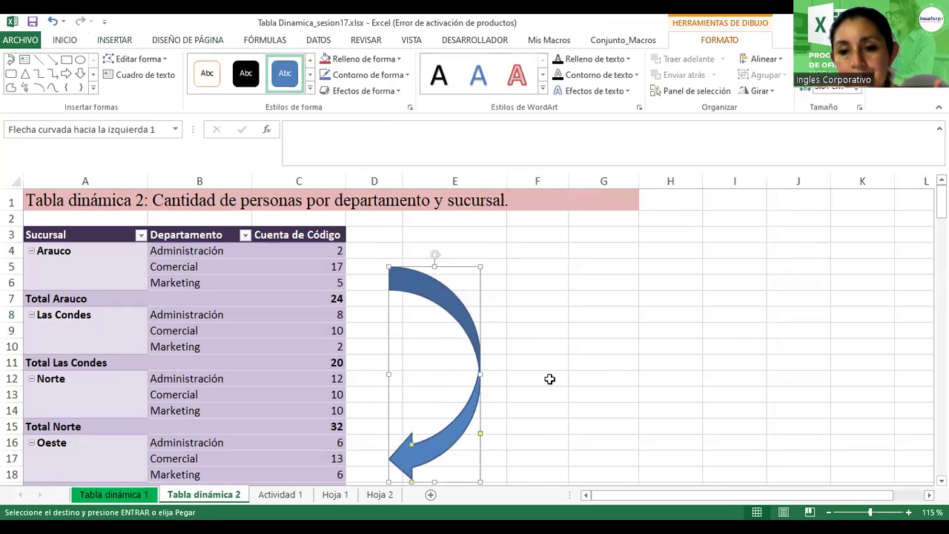
# Step: Give the arrow a red shape style and nudge it into place beside the pivot table
pyautogui.click(309, 90)
pyautogui.click(285, 192)
pyautogui.click(607, 327)
pyautogui.scroll(-2, 607, 327)
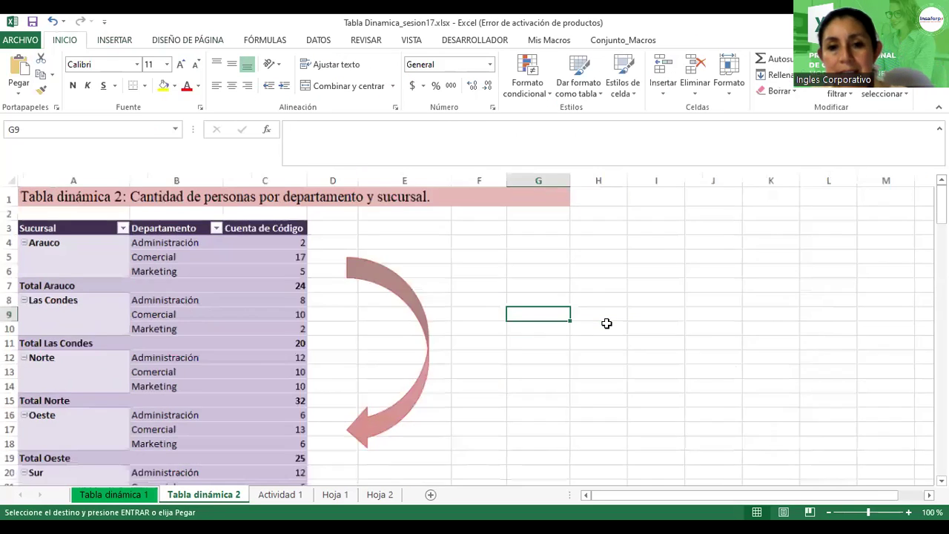
pyautogui.click(341, 312)
pyautogui.moveTo(341, 311); pyautogui.dragTo(327, 319)
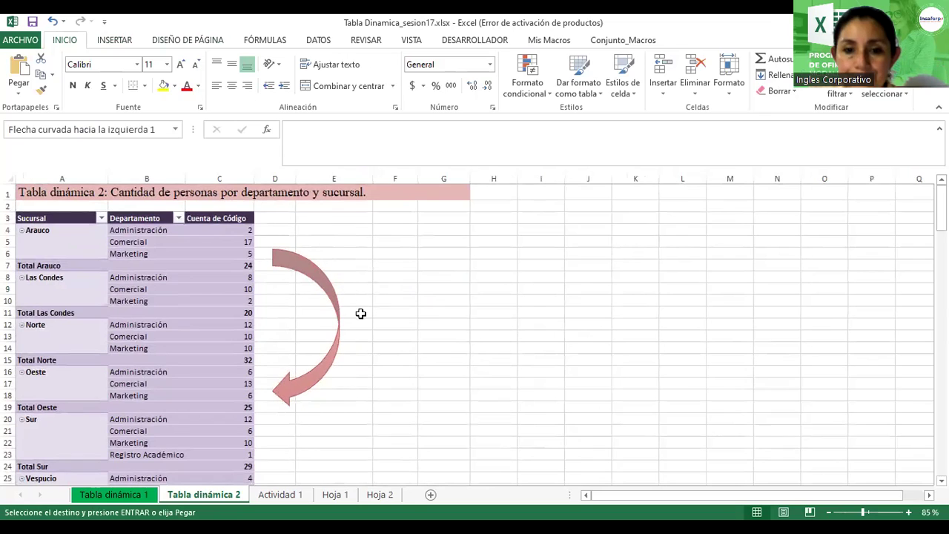
pyautogui.click(451, 313)
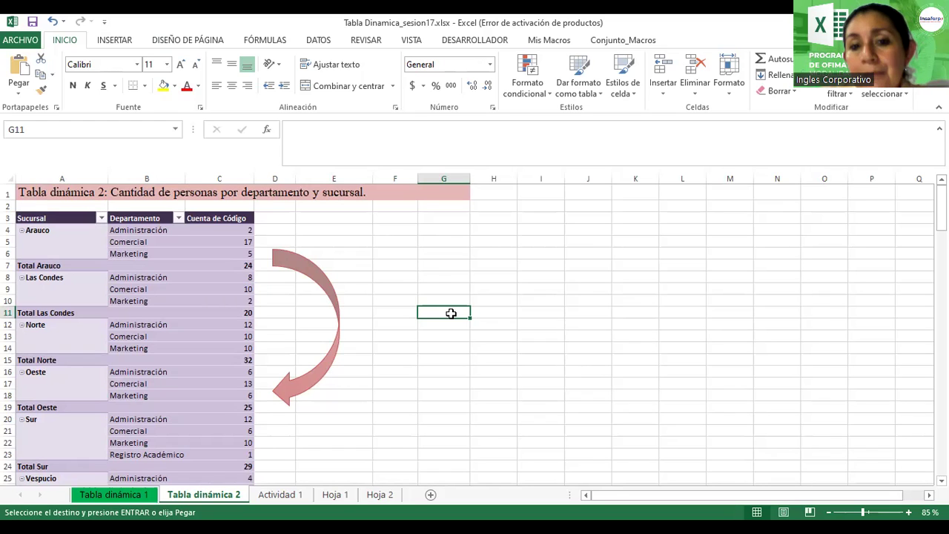
pyautogui.click(230, 264)
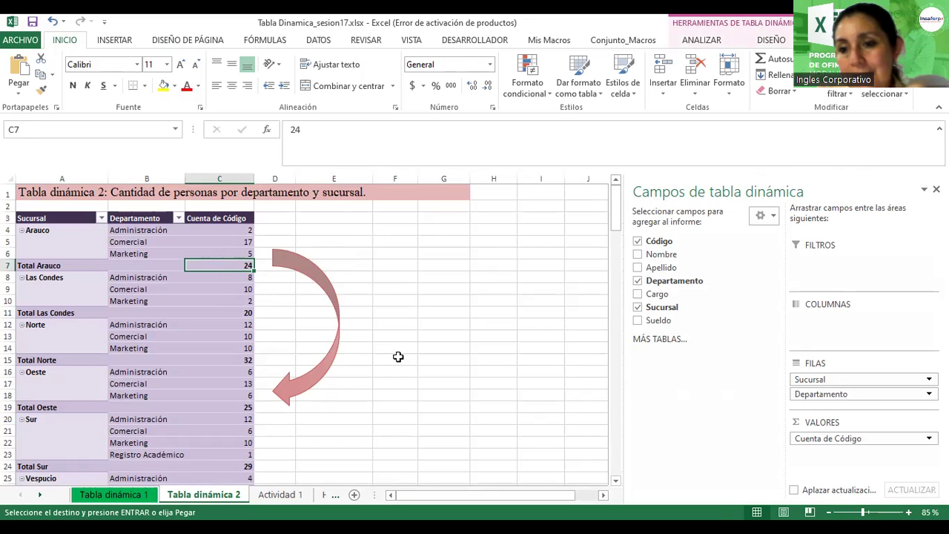
pyautogui.click(398, 356)
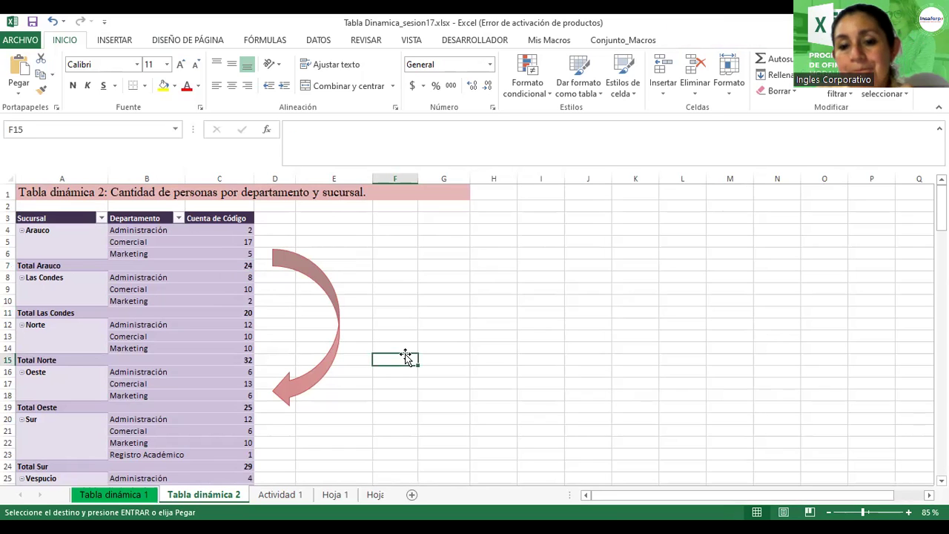
pyautogui.rightClick(184, 497)
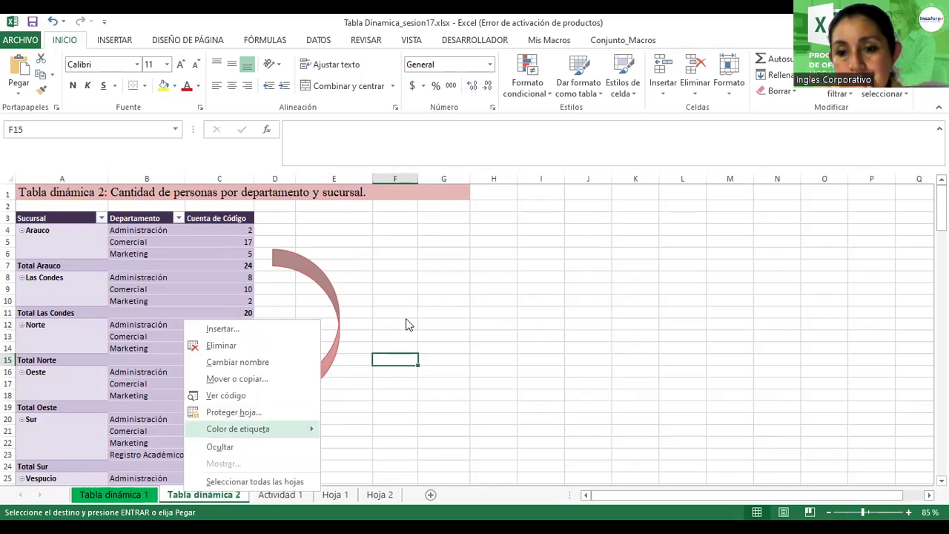
pyautogui.press('Escape')
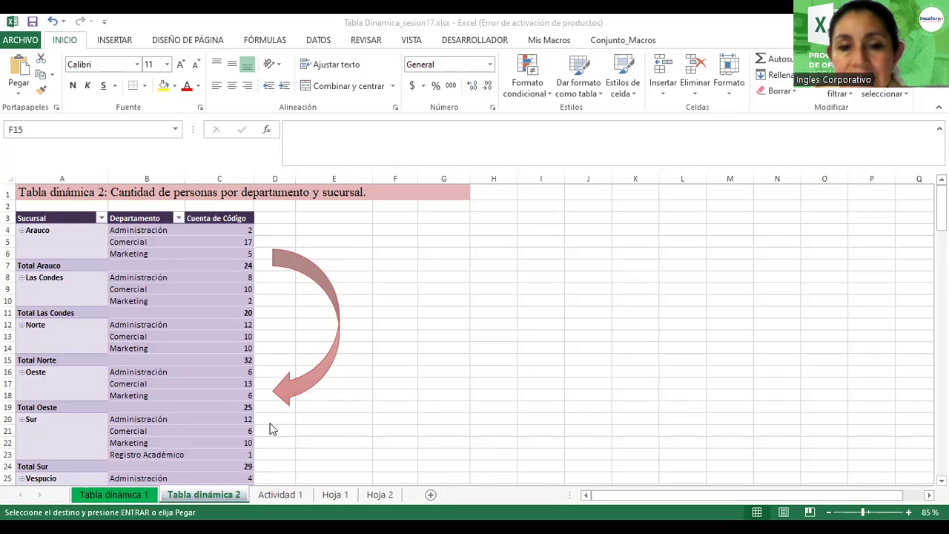
pyautogui.click(137, 289)
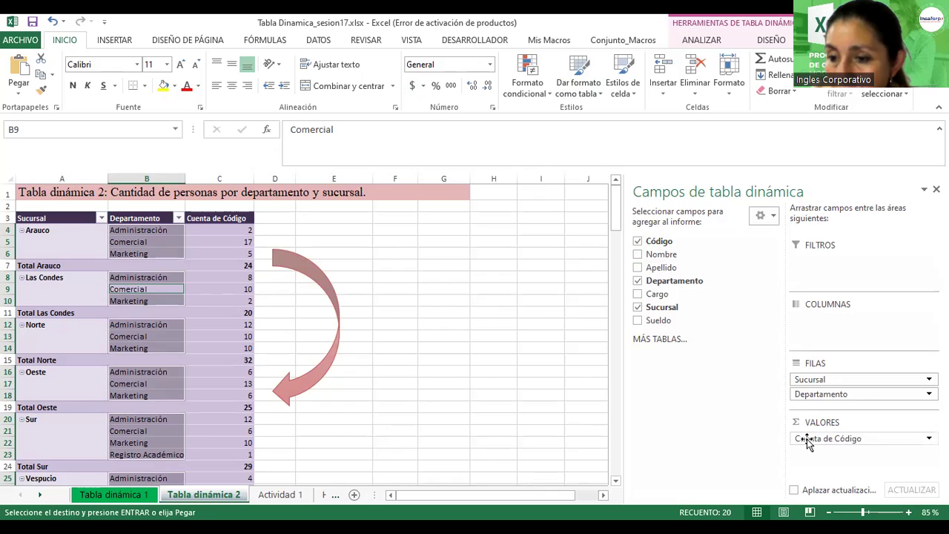
# Step: Change the Código value field from Count to Sum, giving Sur 2588 and Norte 2334
pyautogui.click(807, 439)
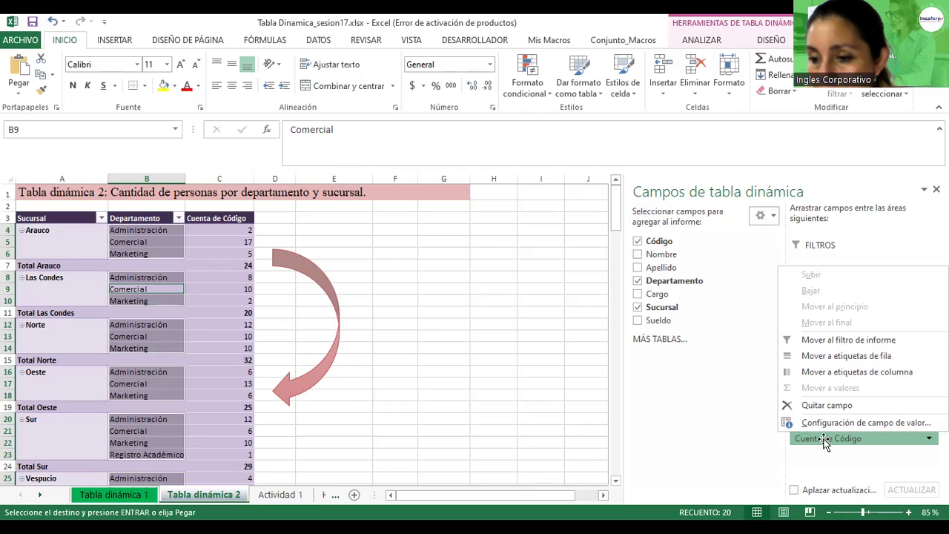
pyautogui.click(828, 424)
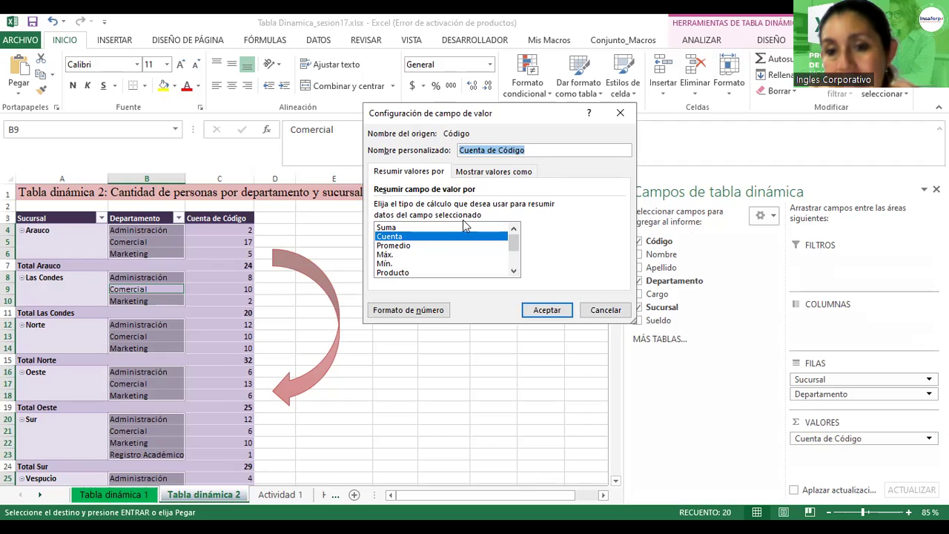
pyautogui.click(384, 228)
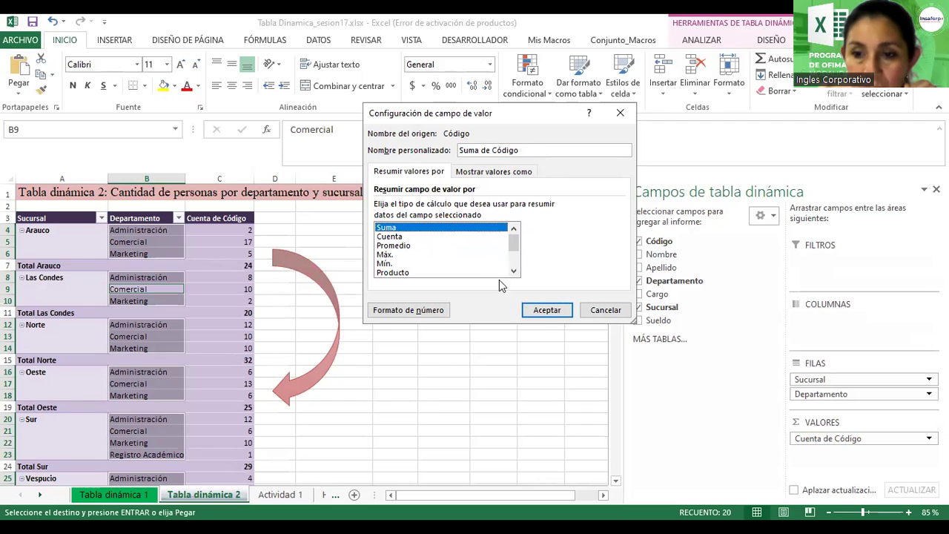
pyautogui.click(544, 311)
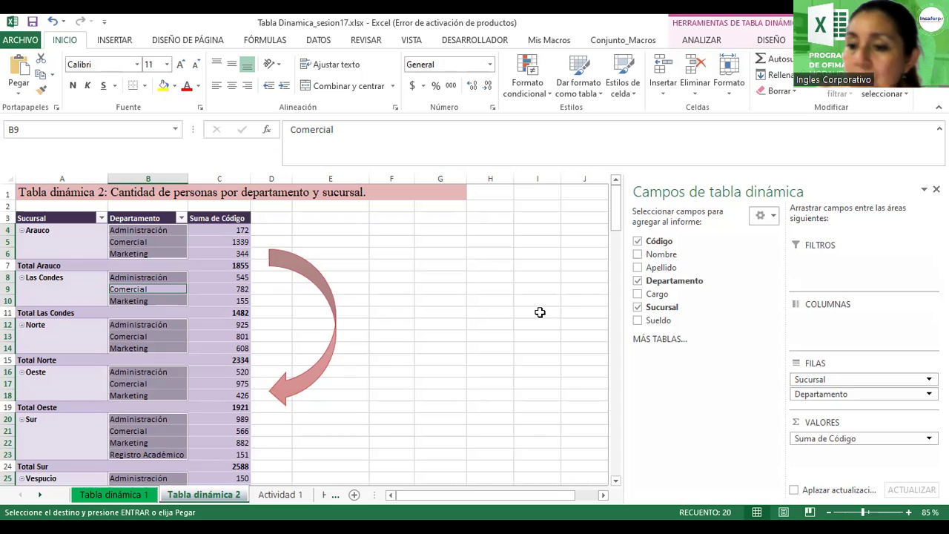
pyautogui.click(841, 441)
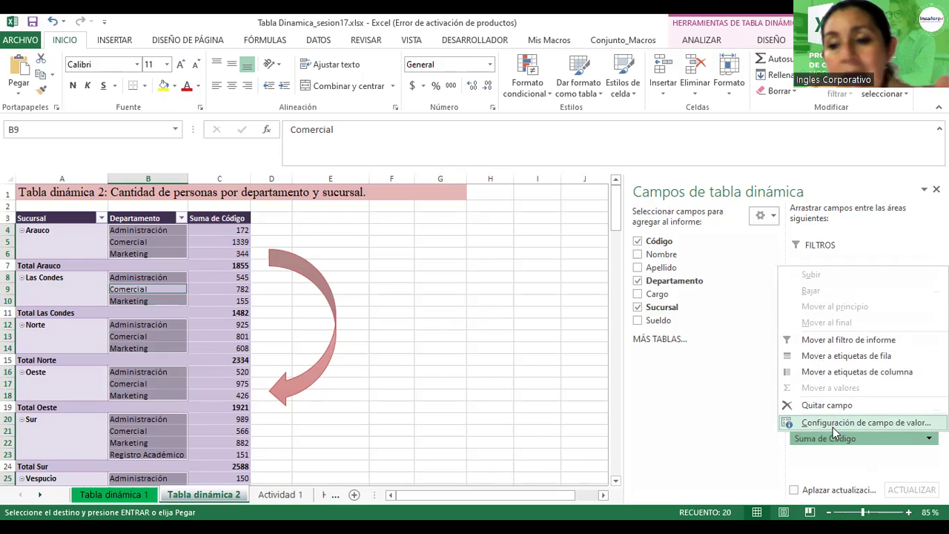
# Step: Set the Código value field back to Count, restoring Sur 29, Norte 32, Arauco 24
pyautogui.click(833, 424)
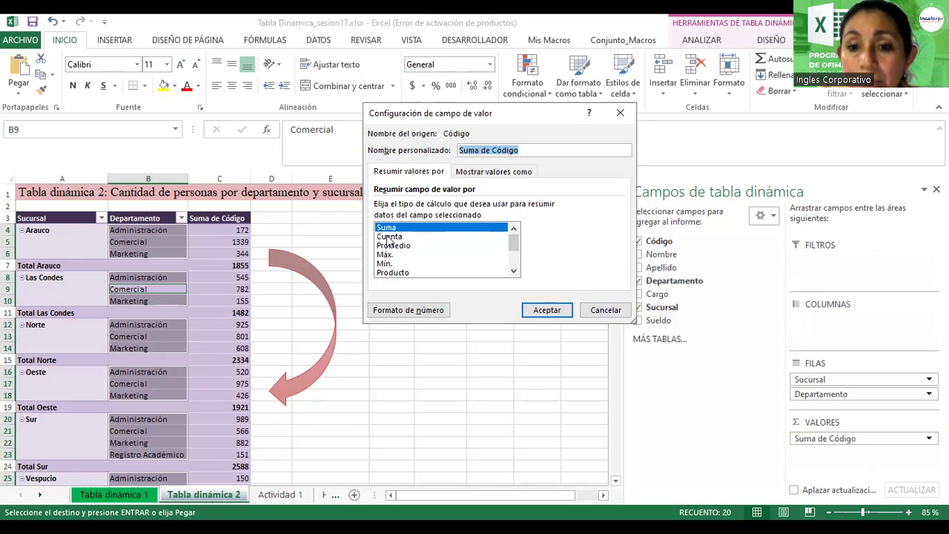
pyautogui.click(389, 236)
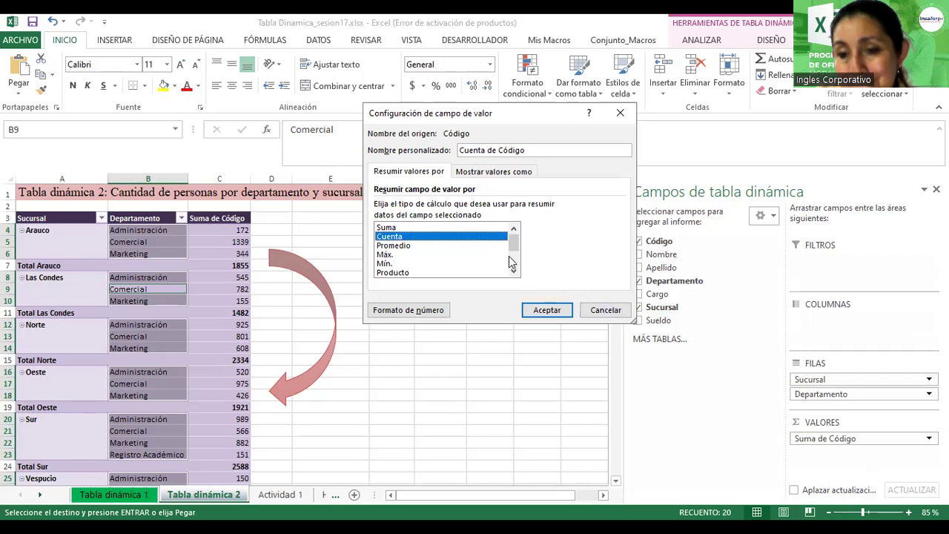
pyautogui.click(542, 313)
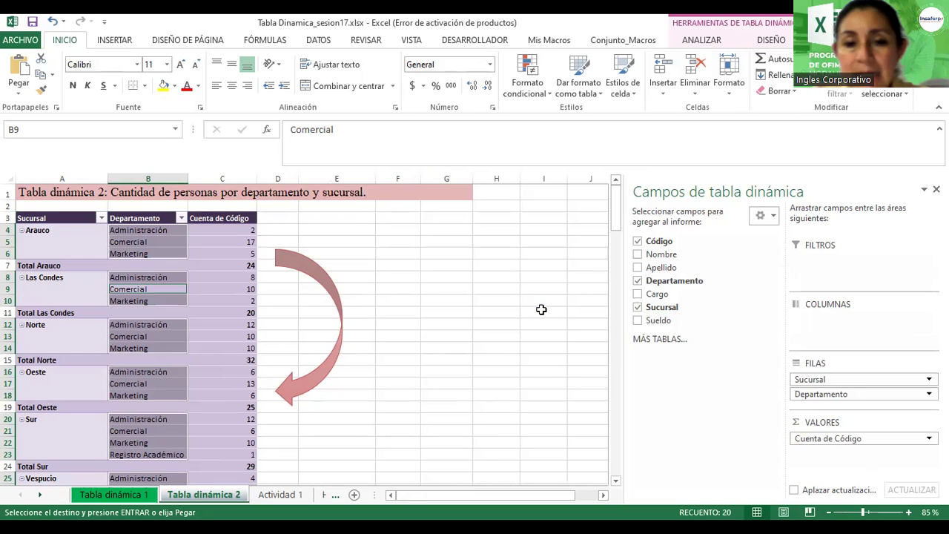
pyautogui.click(357, 231)
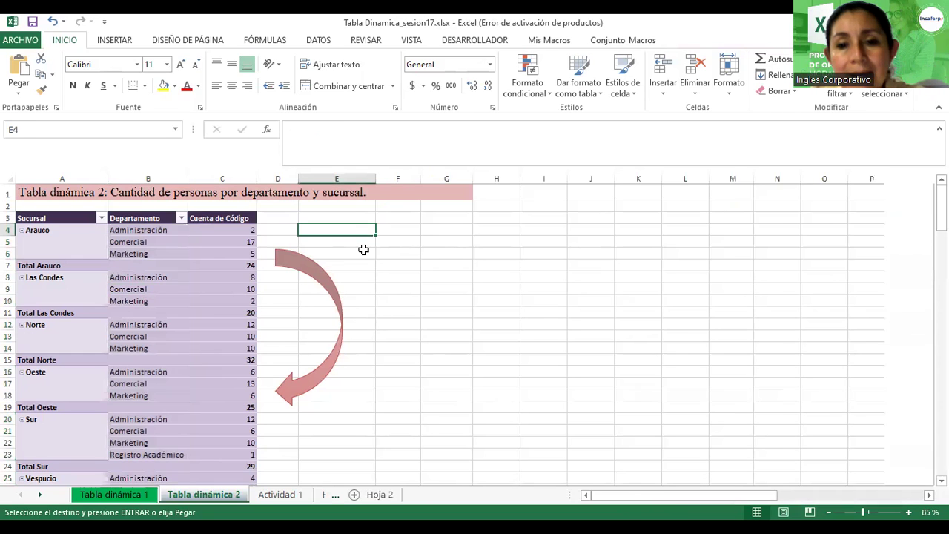
# Step: Zoom in to review the pivot table, then return to the Actividad 1 sheet
pyautogui.keyDown('ctrl'); pyautogui.scroll(3, 364, 250); pyautogui.keyUp('ctrl')
pyautogui.scroll(1, 375, 275)
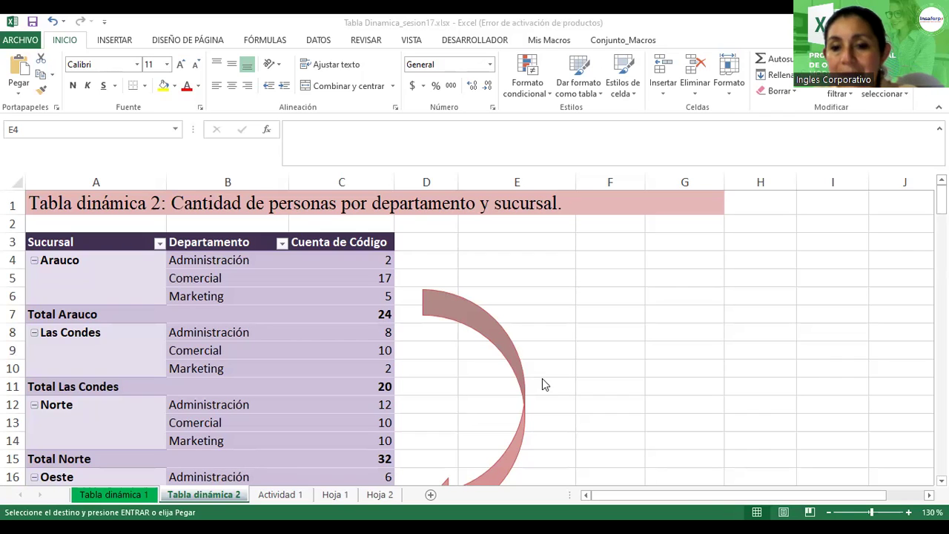
pyautogui.click(281, 494)
pyautogui.scroll(-2, 625, 334)
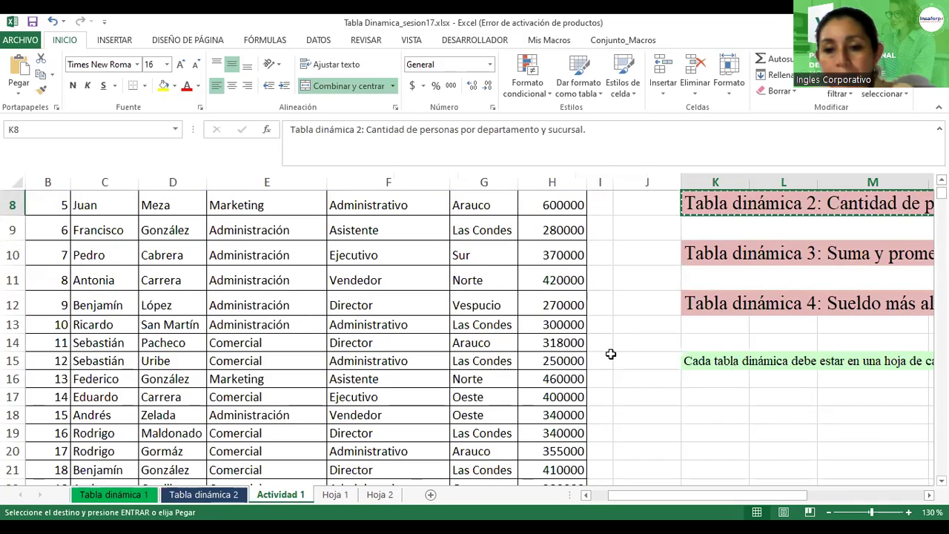
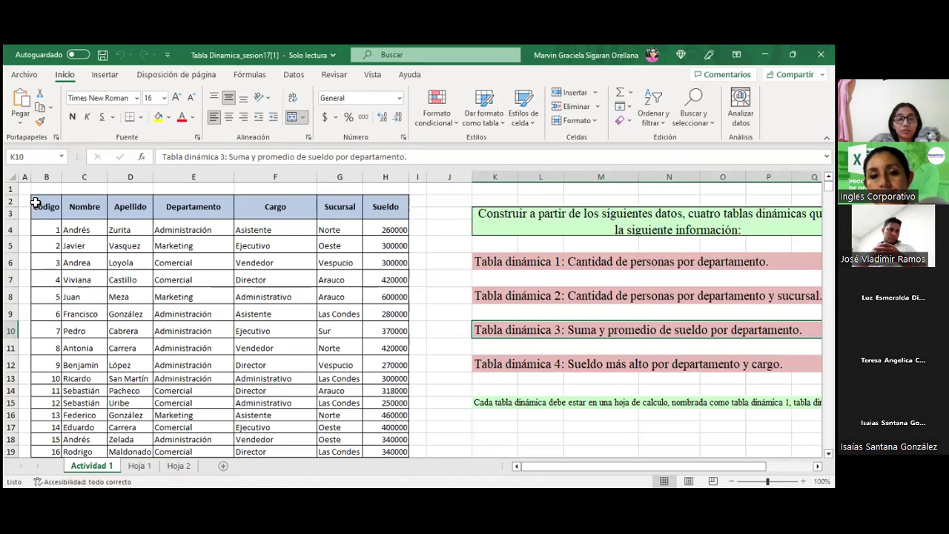
# Step: Attempt a pivot table from B2 on a new worksheet; the invalid data source error appears and is dismissed
pyautogui.click(35, 201)
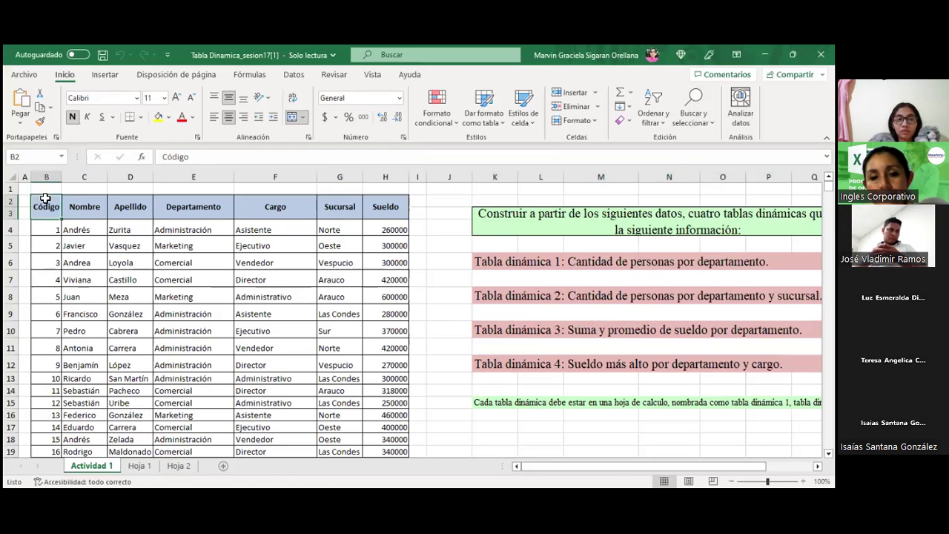
pyautogui.click(101, 76)
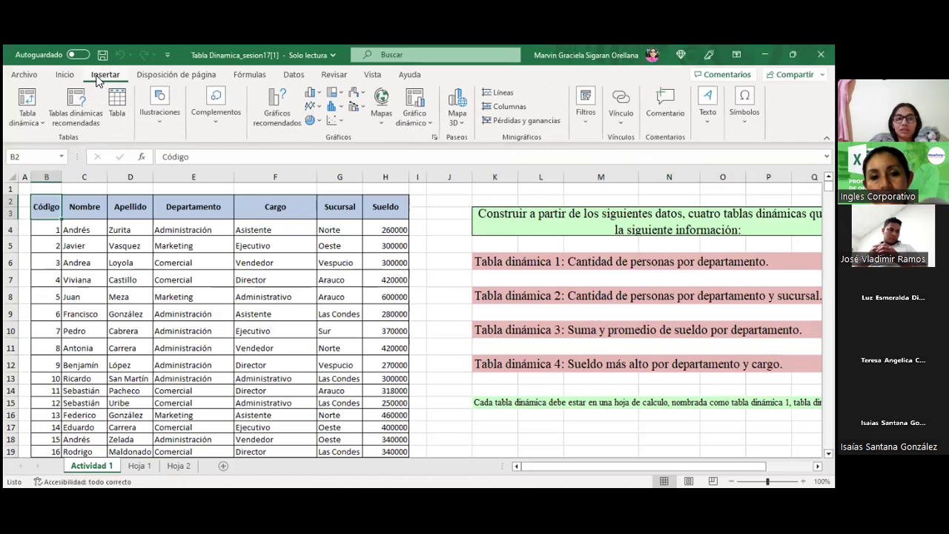
pyautogui.click(27, 101)
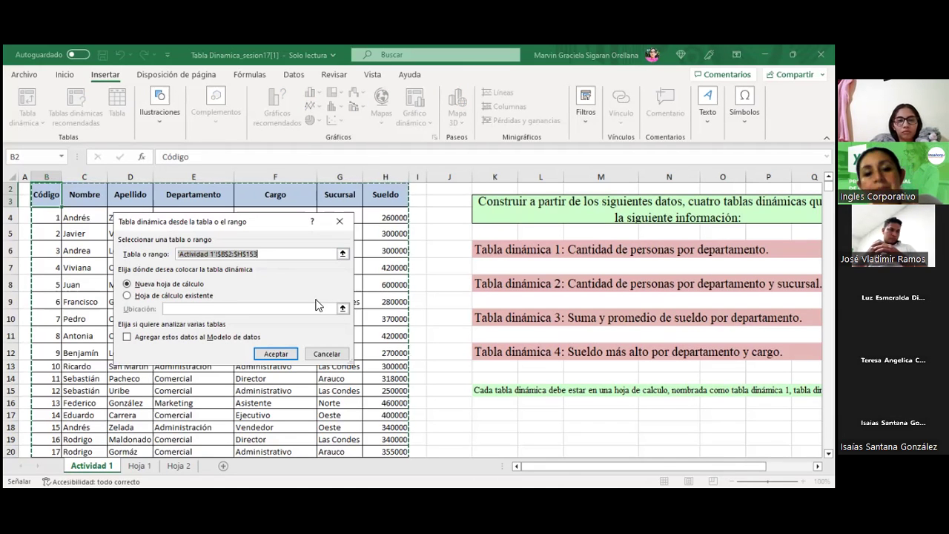
pyautogui.click(198, 296)
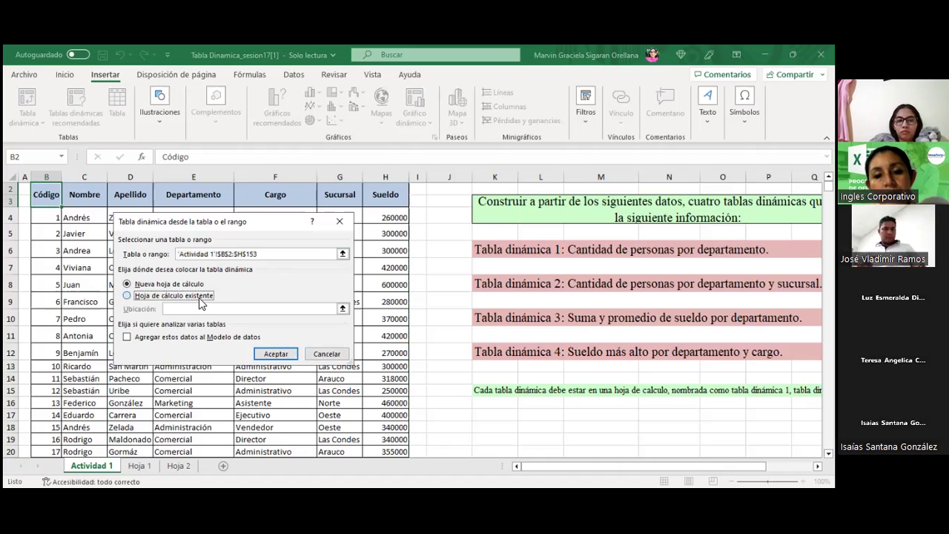
pyautogui.click(186, 288)
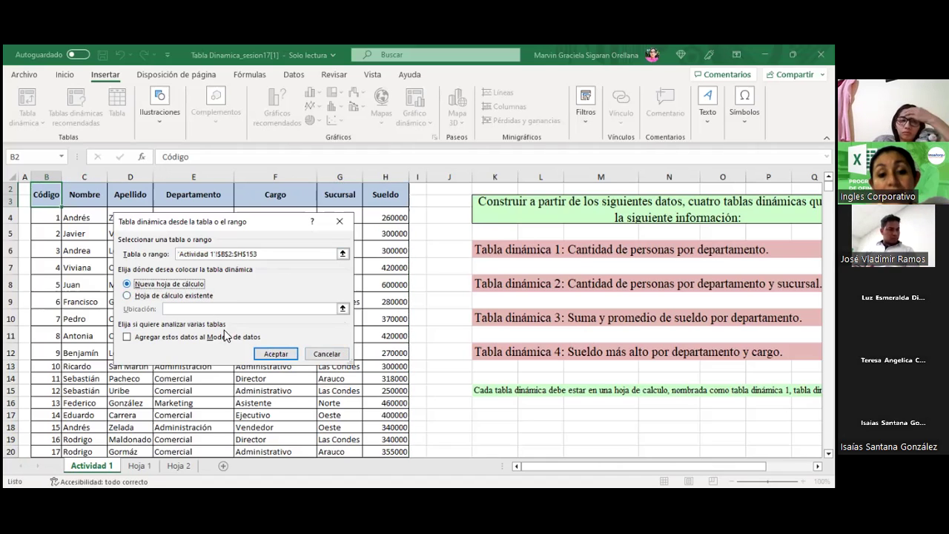
pyautogui.click(277, 355)
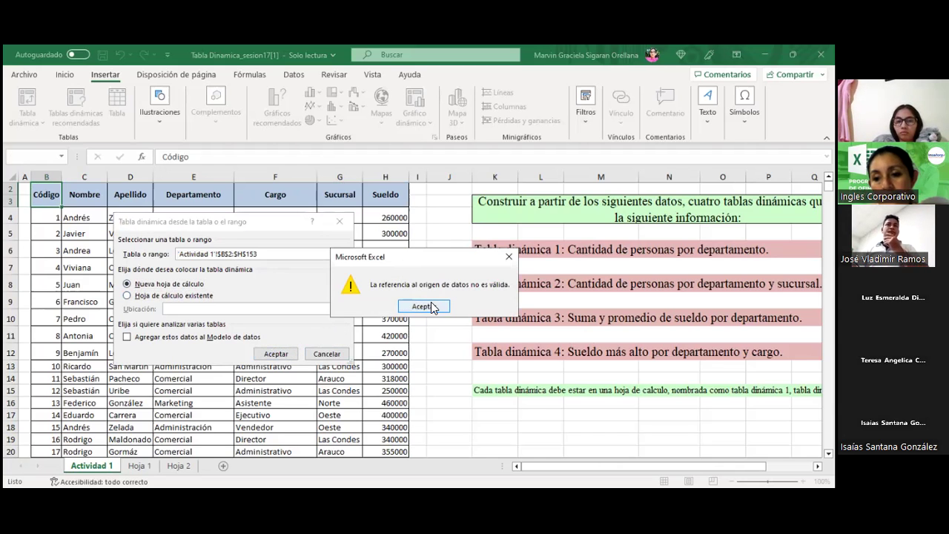
pyautogui.click(424, 306)
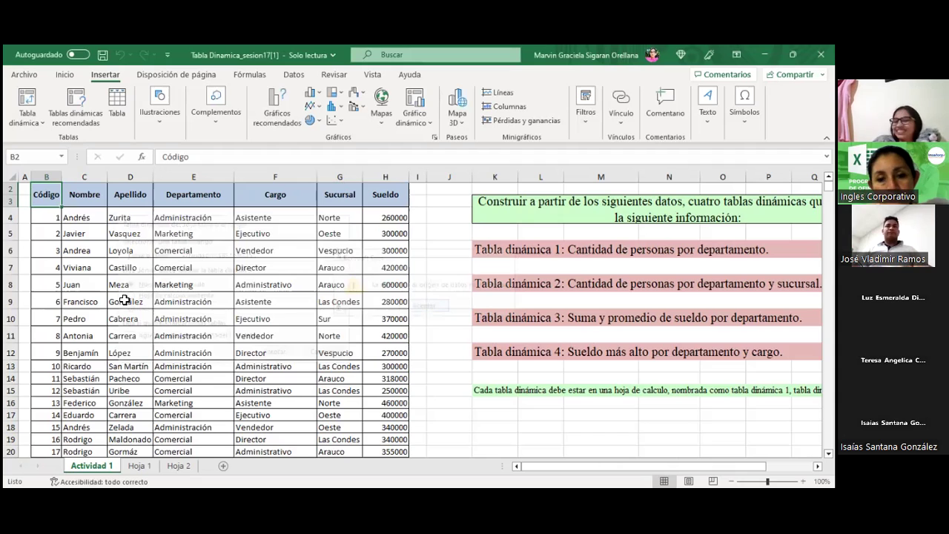
# Step: Retry the pivot table with the source reselected as B2:H153; the same data source error appears again
pyautogui.click(30, 97)
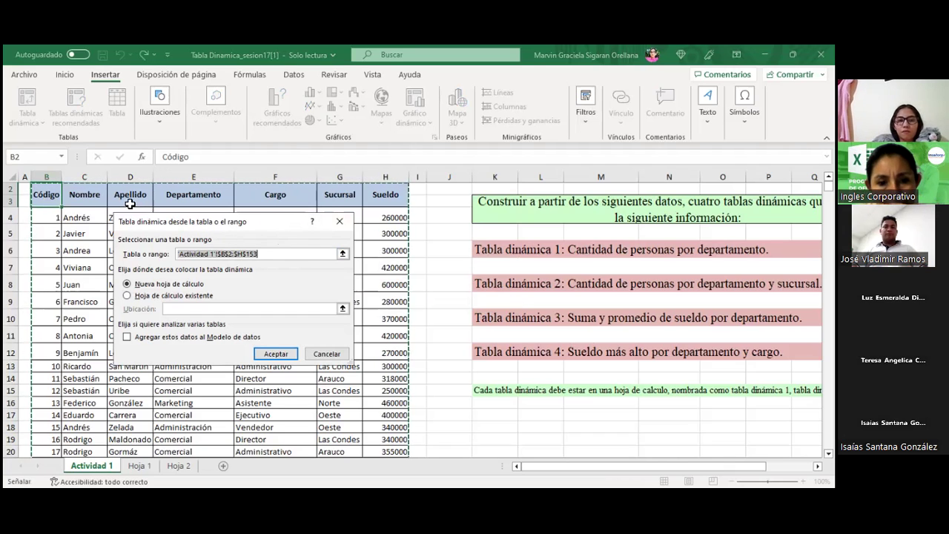
pyautogui.click(46, 195)
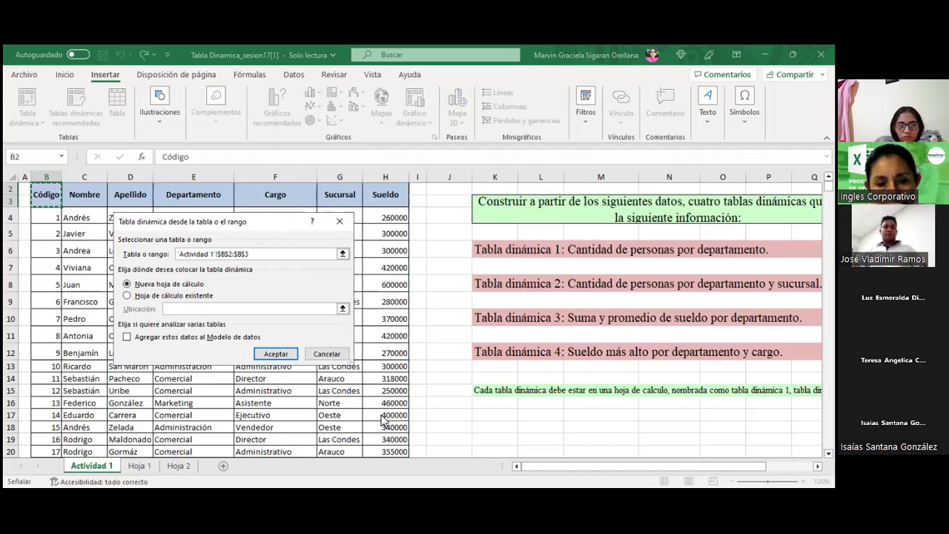
pyautogui.scroll(-16, 381, 417)
pyautogui.moveTo(382, 420); pyautogui.dragTo(371, 307)
pyautogui.scroll(-9, 383, 420)
pyautogui.scroll(-12, 382, 419)
pyautogui.scroll(-7, 382, 420)
pyautogui.scroll(-1, 384, 431)
pyautogui.scroll(2, 376, 329)
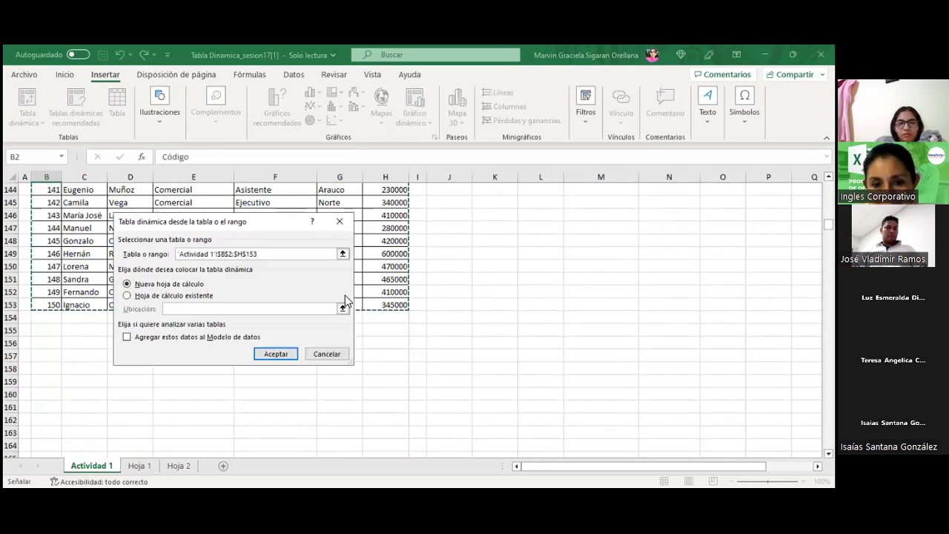
pyautogui.click(285, 358)
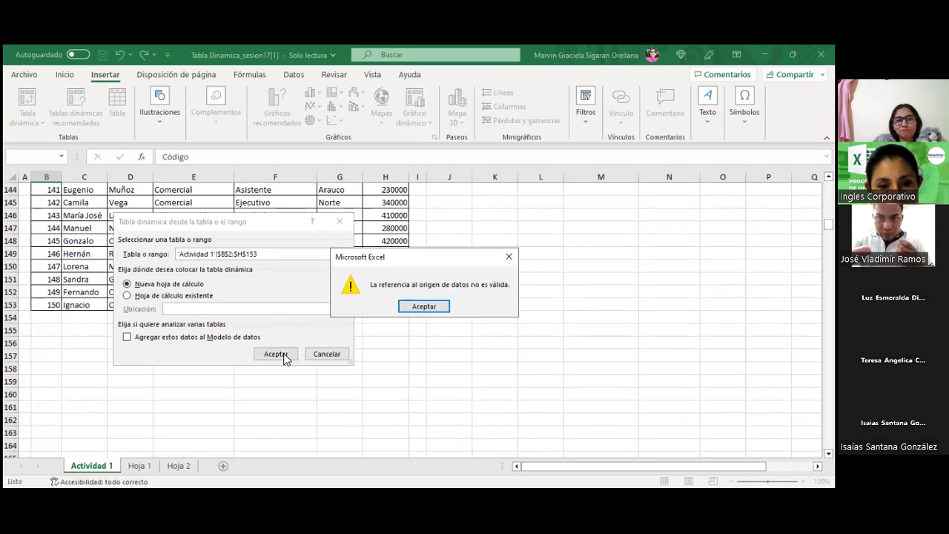
pyautogui.click(422, 306)
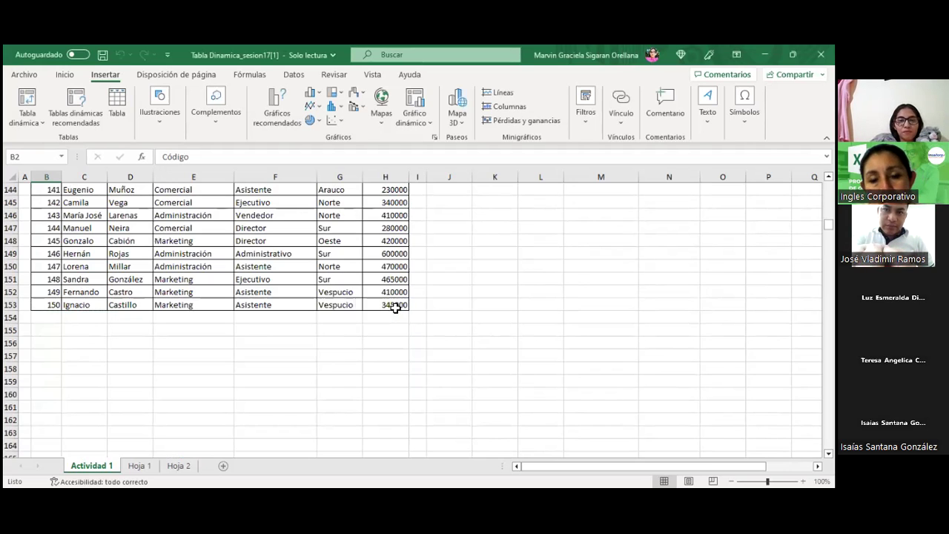
# Step: Try an existing-sheet pivot with the range extended to row 153; it is rejected again
pyautogui.click(29, 103)
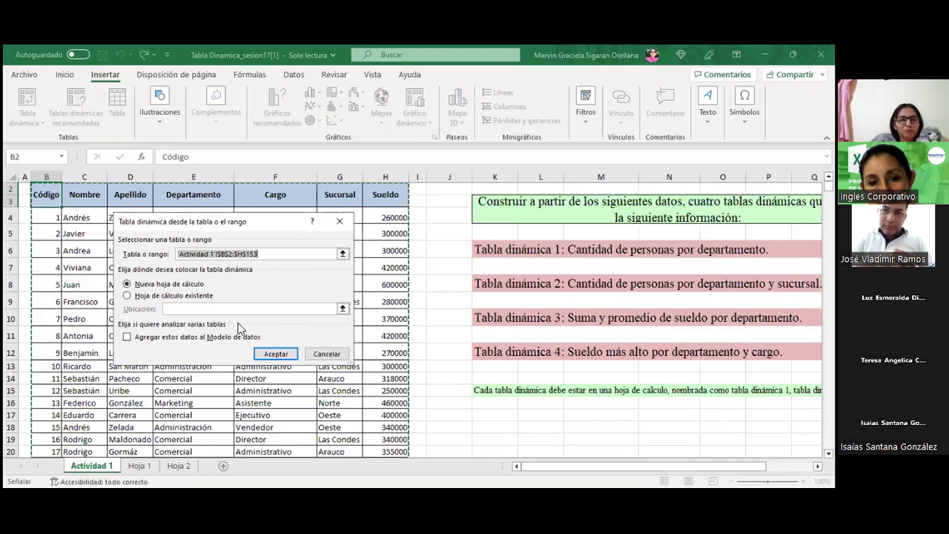
pyautogui.click(148, 296)
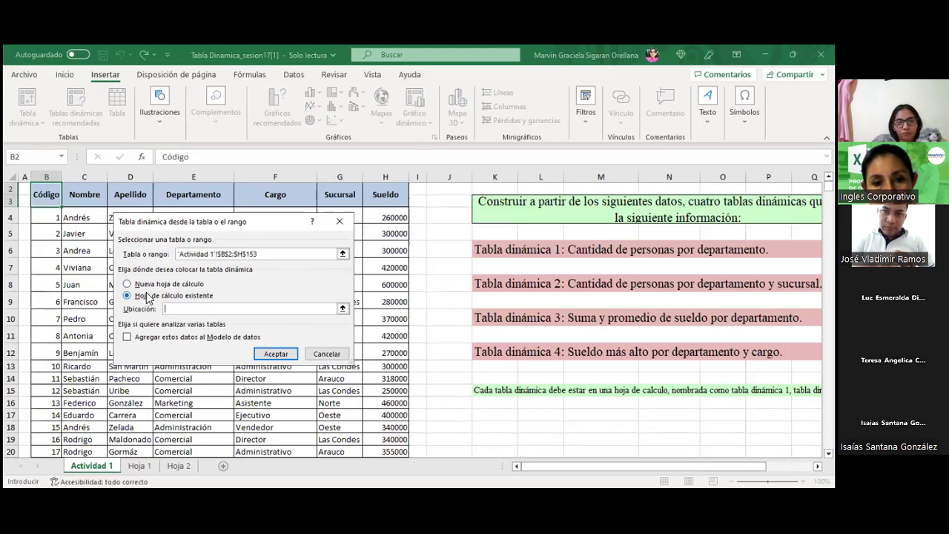
pyautogui.click(46, 200)
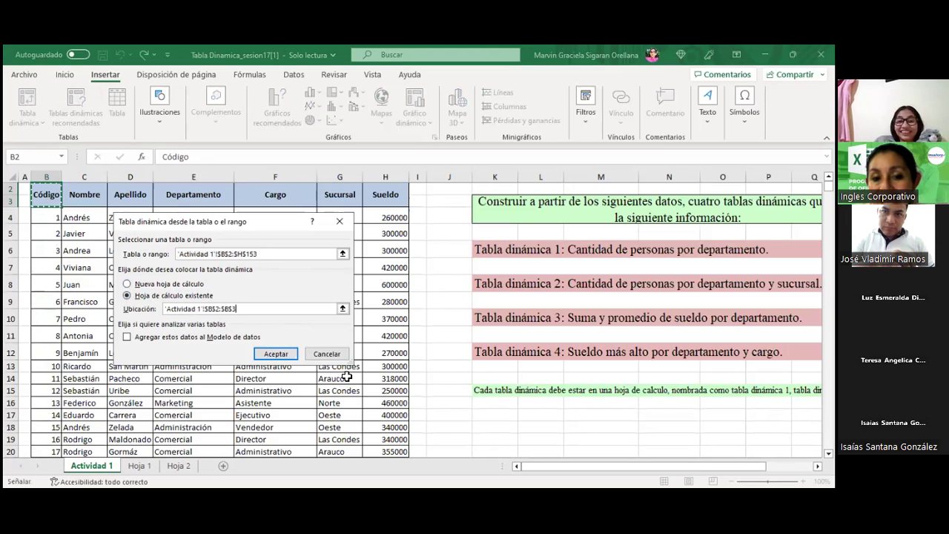
pyautogui.moveTo(355, 381); pyautogui.dragTo(355, 381)
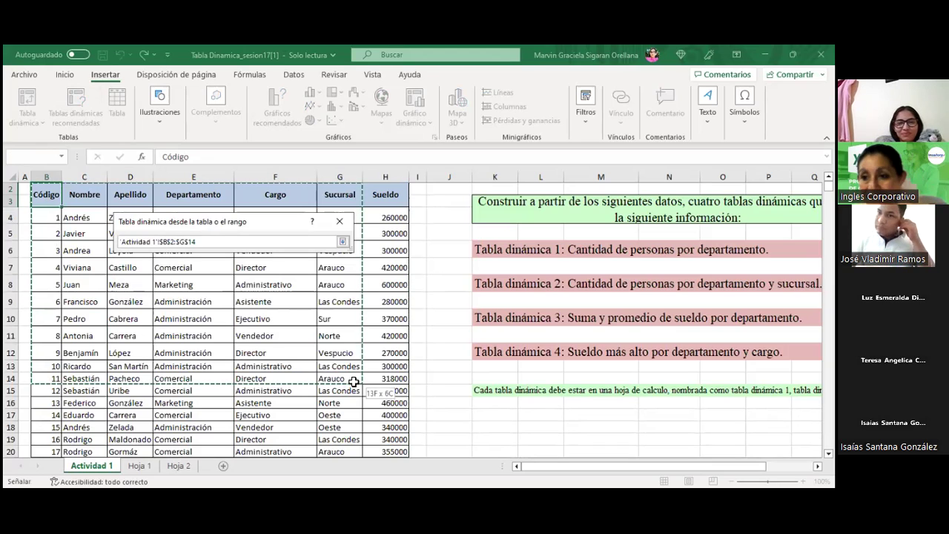
pyautogui.moveTo(355, 381); pyautogui.dragTo(353, 381)
pyautogui.moveTo(378, 431); pyautogui.dragTo(378, 432)
pyautogui.hotkey('shift', 'Down')
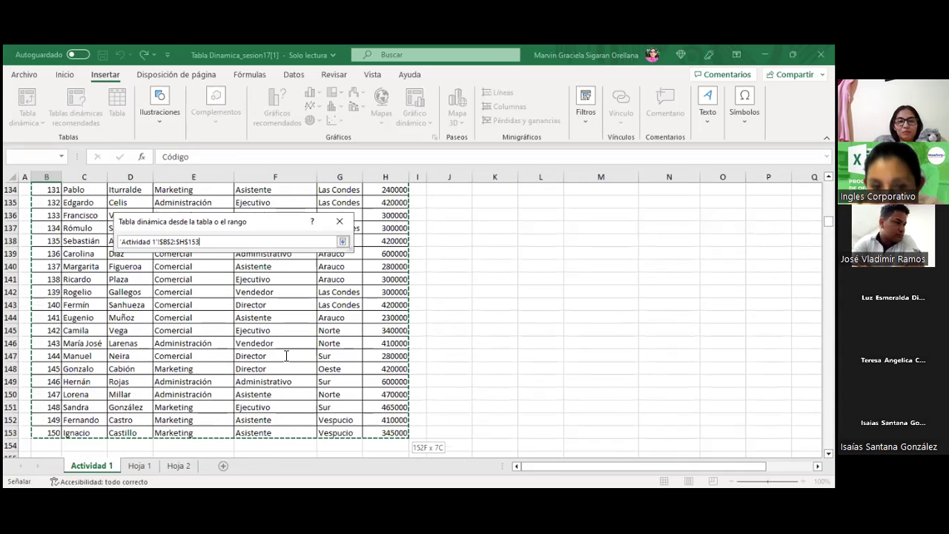
pyautogui.press('Return')
pyautogui.press('Return')
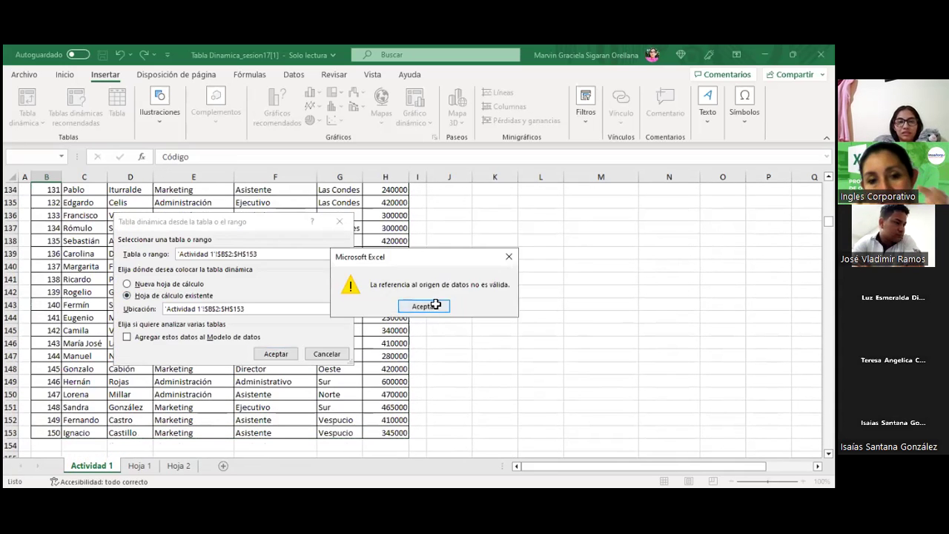
pyautogui.click(424, 305)
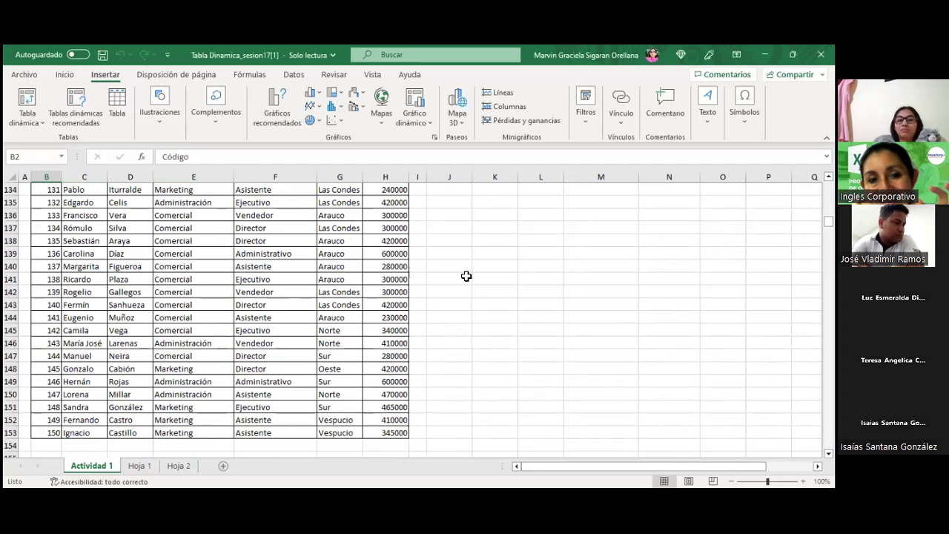
# Step: Start from cell C7 inside the data and retry the pivot table; it fails with the same error
pyautogui.moveTo(828, 222); pyautogui.dragTo(828, 185)
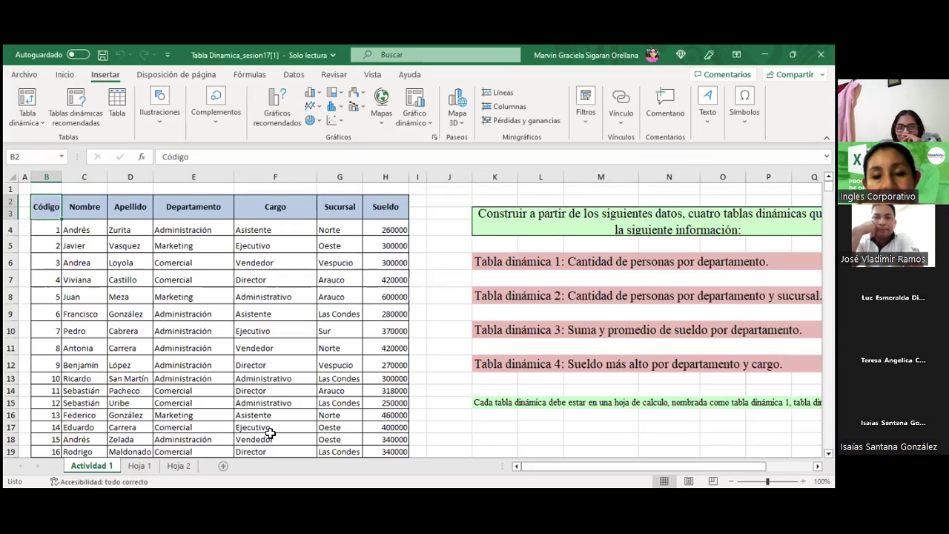
pyautogui.click(461, 310)
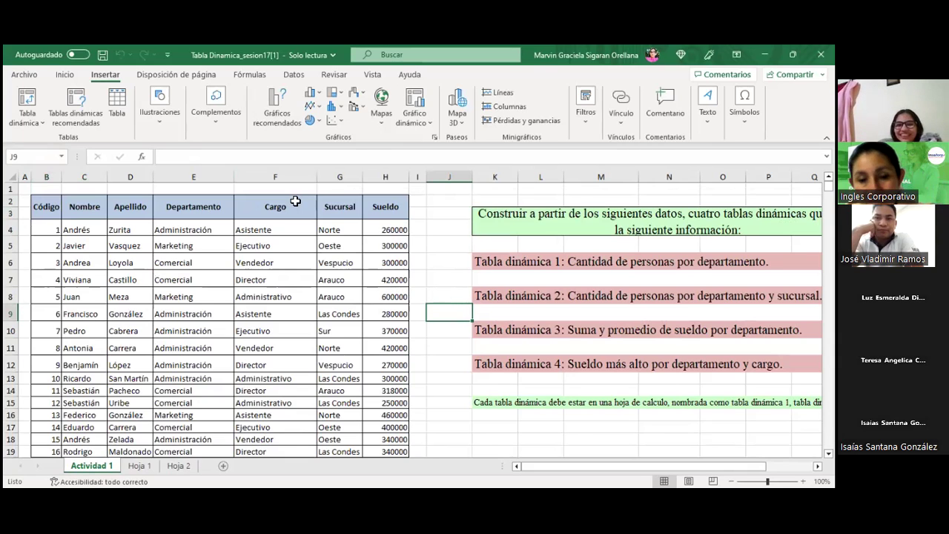
pyautogui.click(46, 208)
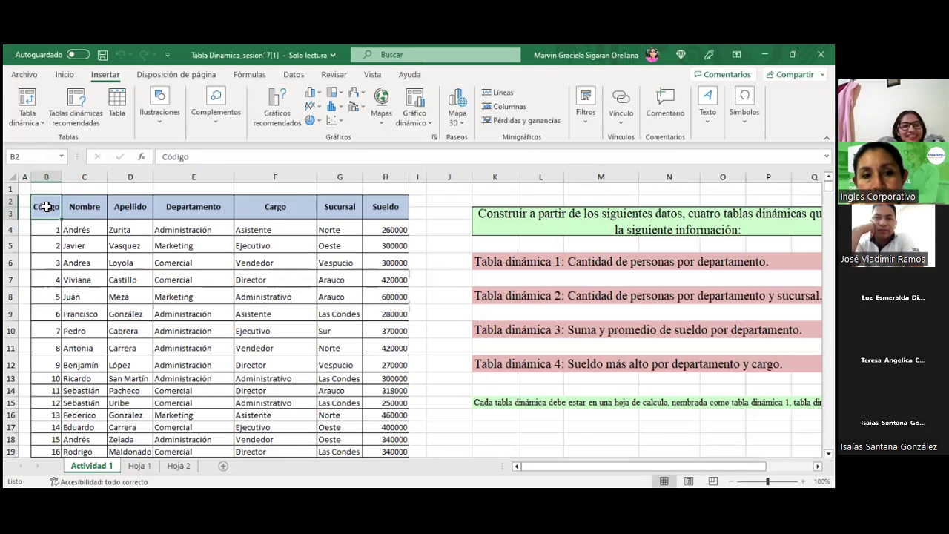
pyautogui.click(66, 282)
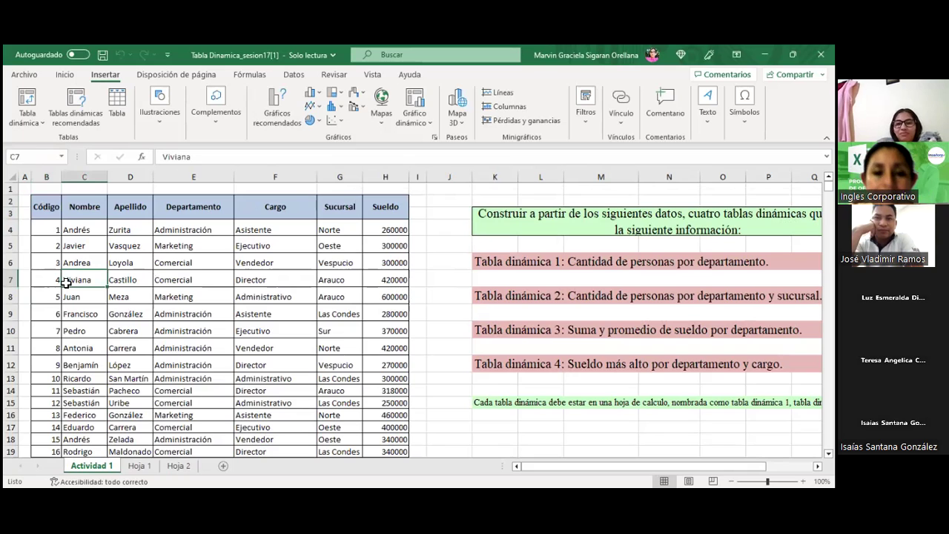
pyautogui.click(23, 108)
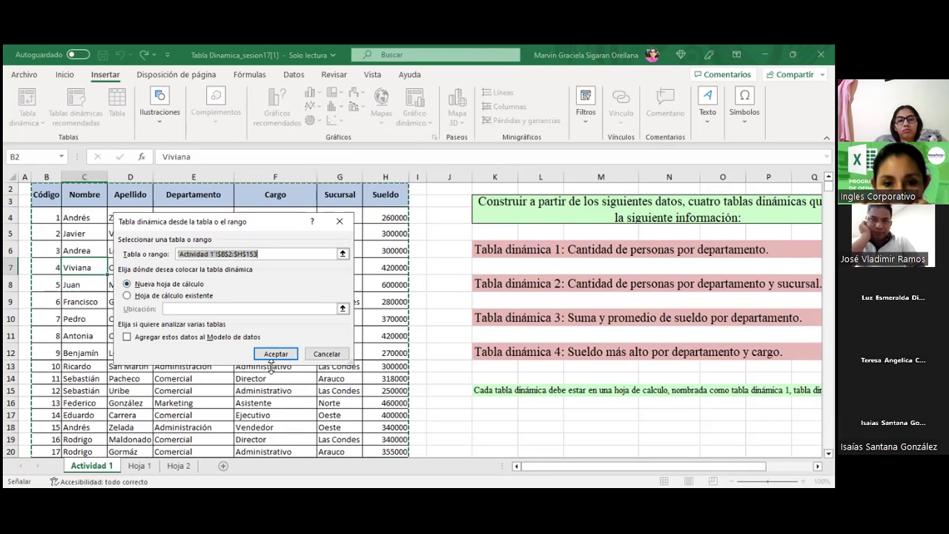
pyautogui.click(275, 355)
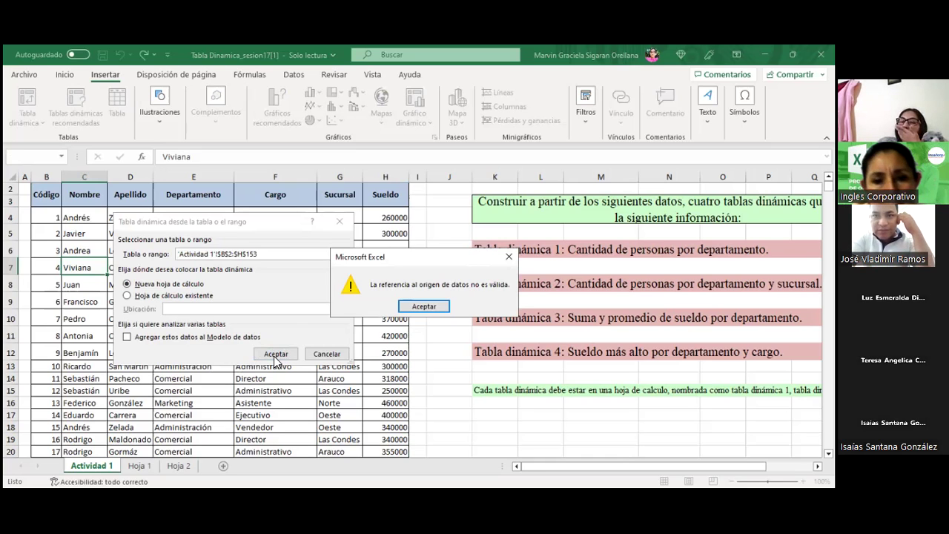
pyautogui.click(413, 307)
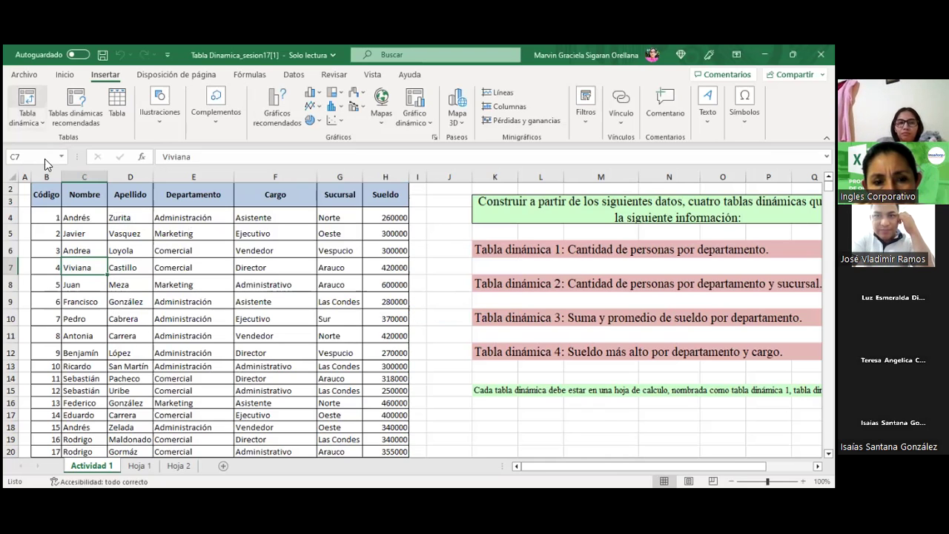
# Step: Try Existing Worksheet, then New Worksheet placement; both attempts end in error alerts
pyautogui.click(27, 100)
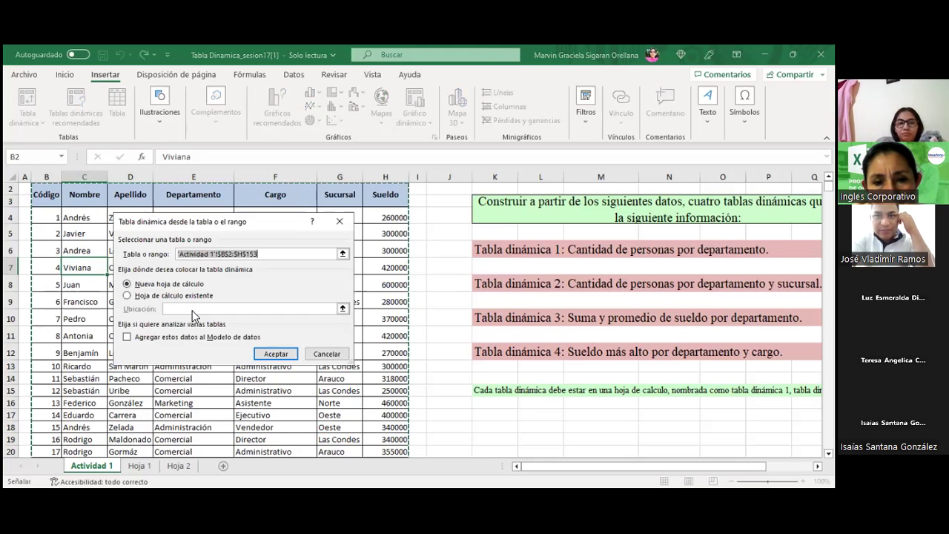
pyautogui.click(173, 297)
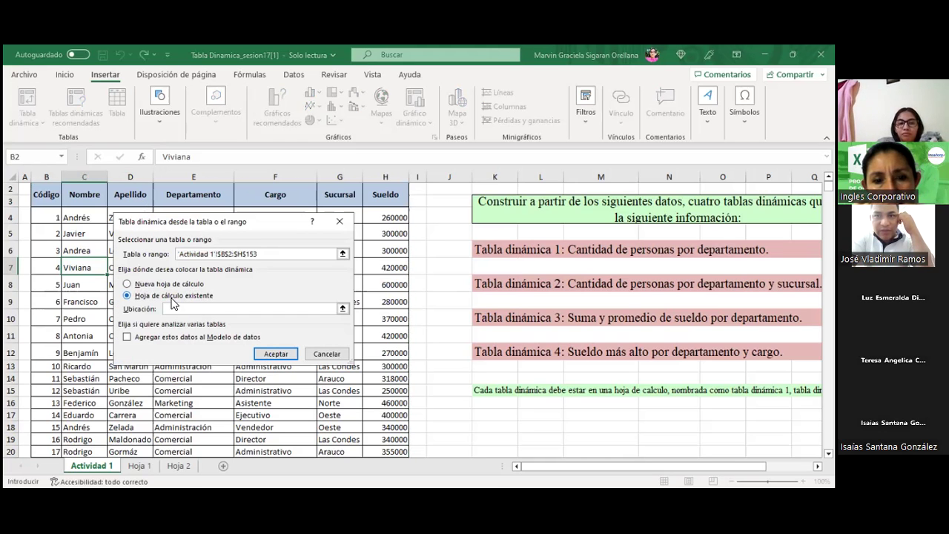
pyautogui.click(260, 357)
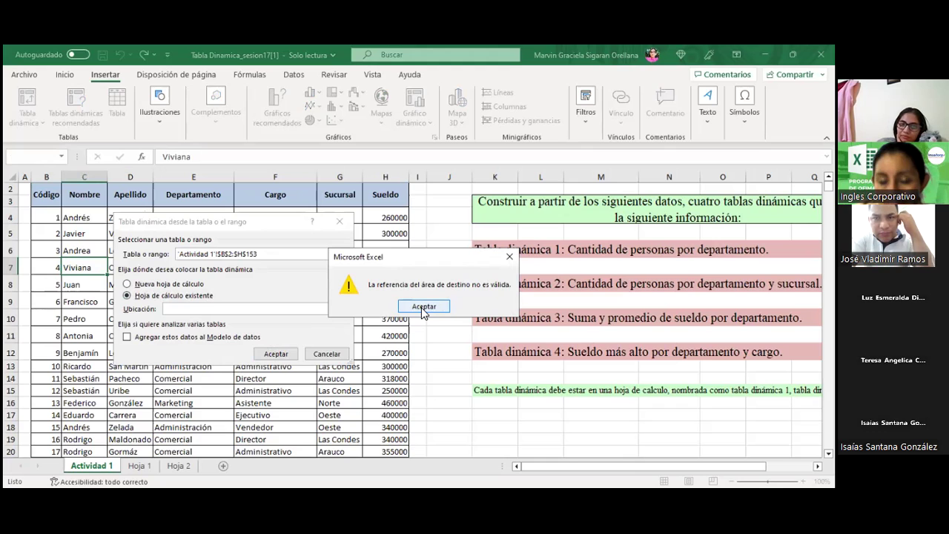
pyautogui.click(425, 309)
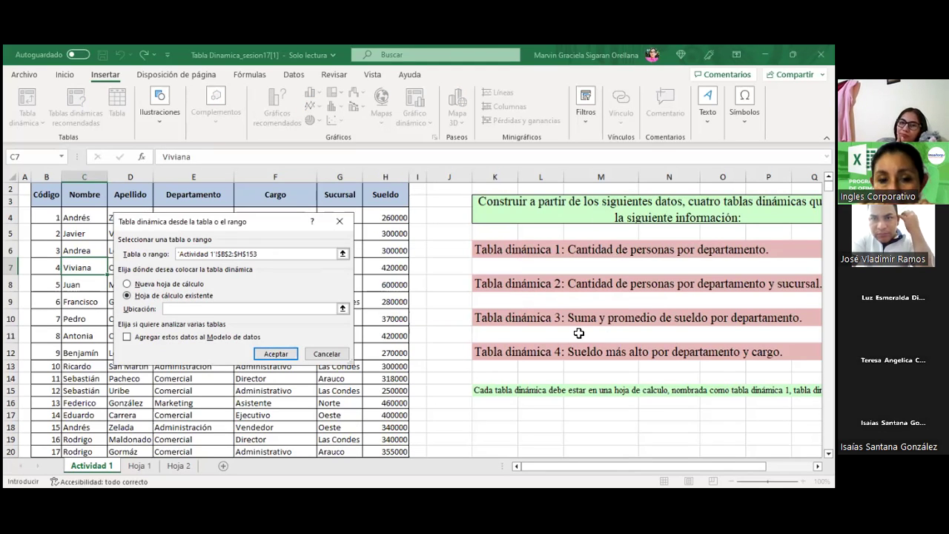
pyautogui.click(183, 284)
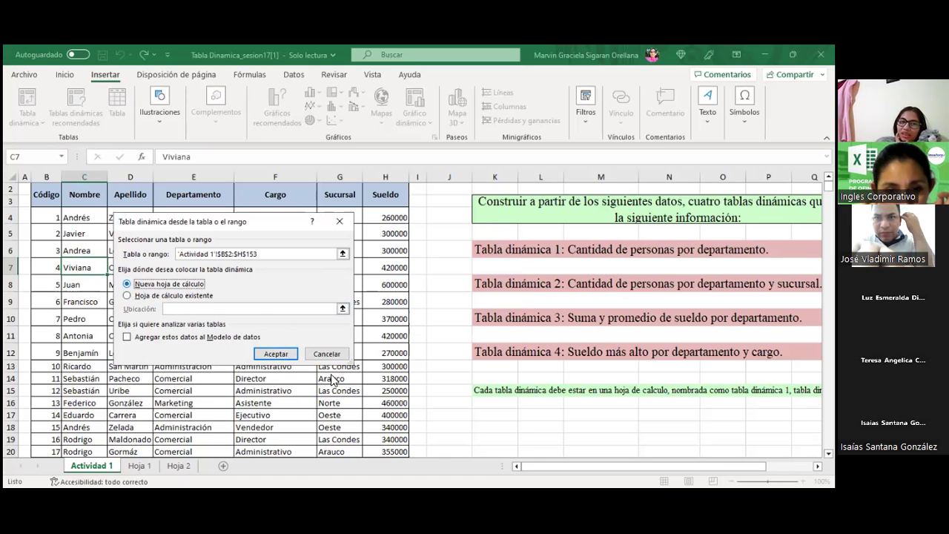
pyautogui.click(276, 354)
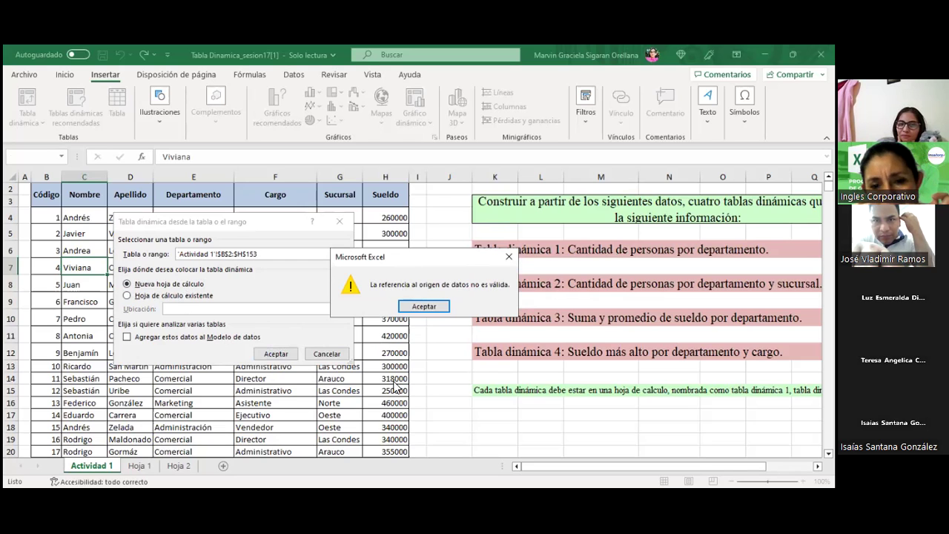
pyautogui.click(422, 306)
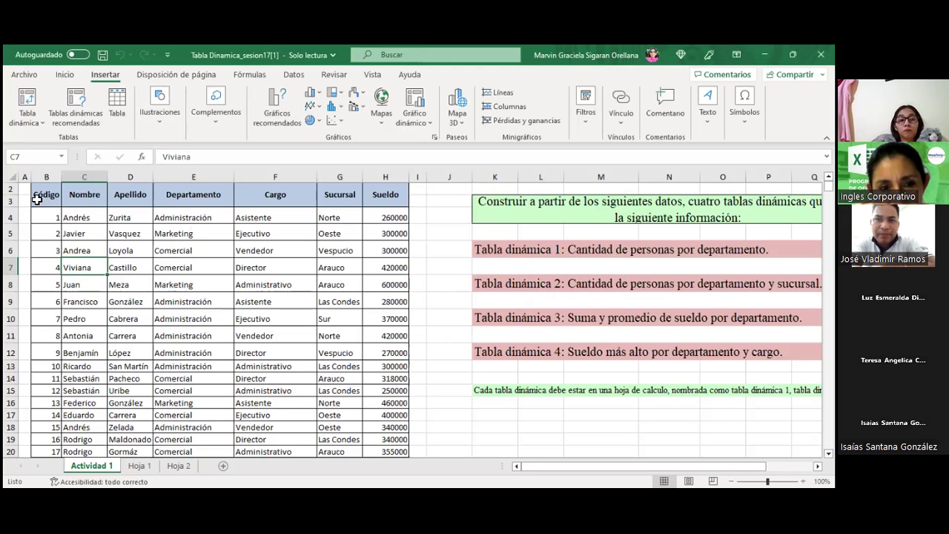
pyautogui.click(44, 126)
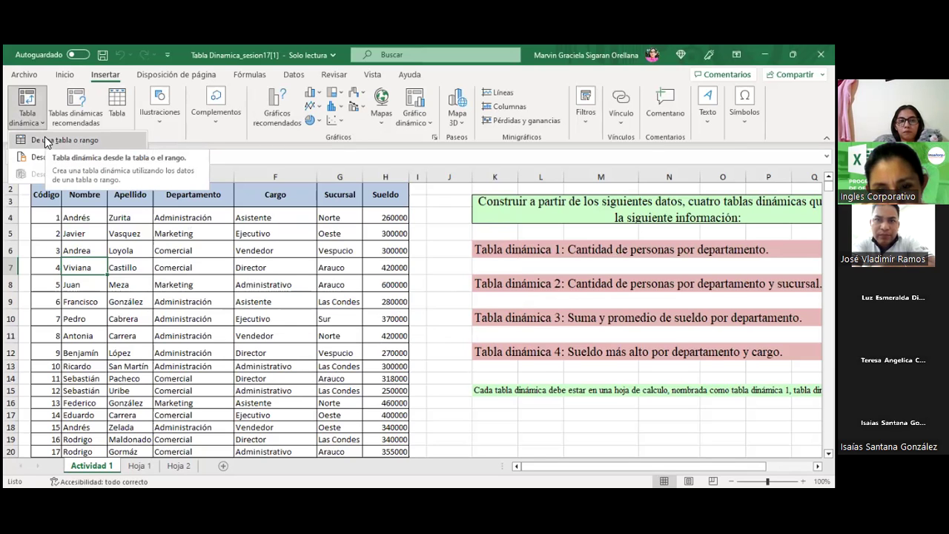
pyautogui.click(46, 141)
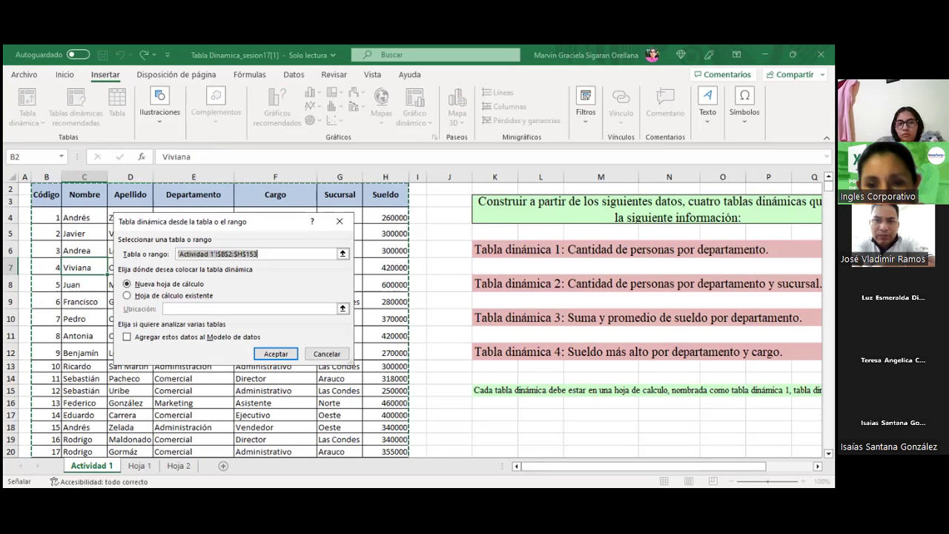
pyautogui.click(344, 254)
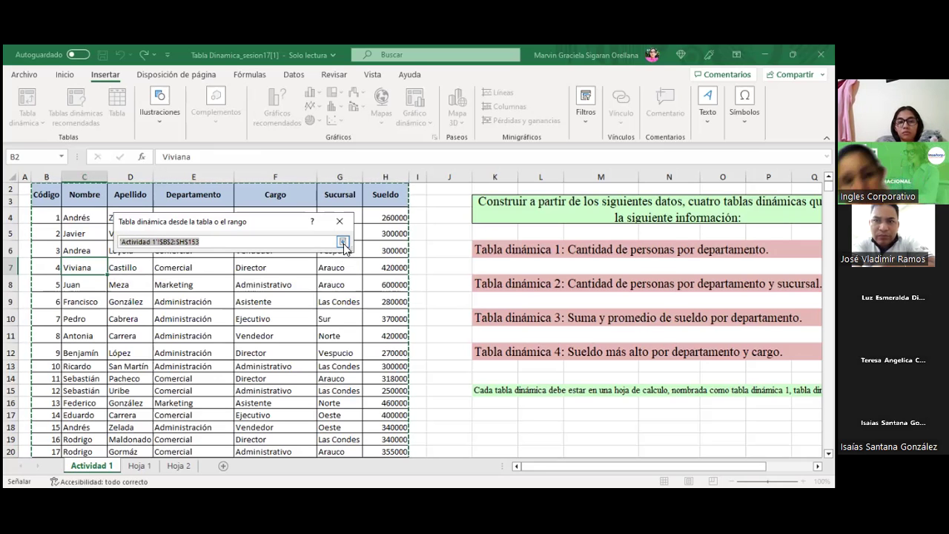
pyautogui.moveTo(43, 190); pyautogui.dragTo(83, 208)
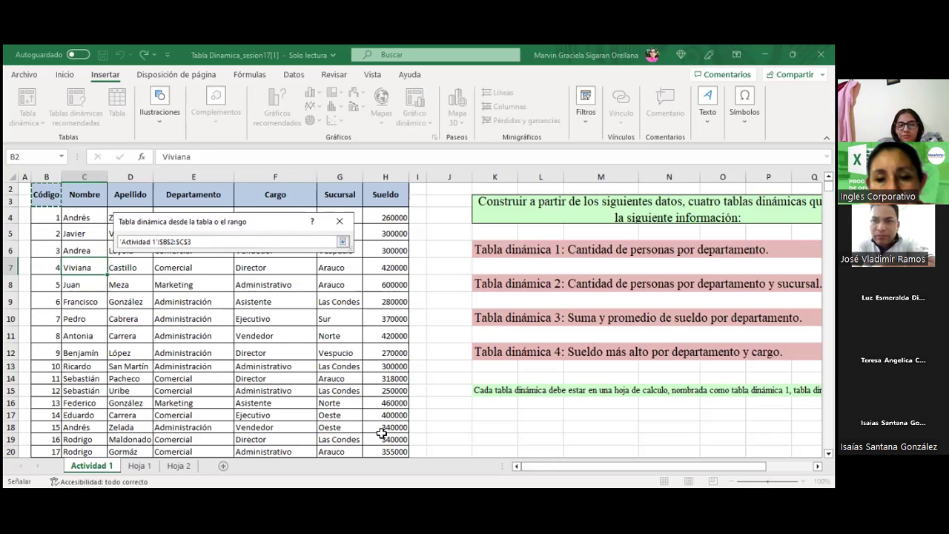
pyautogui.moveTo(381, 433); pyautogui.dragTo(377, 310)
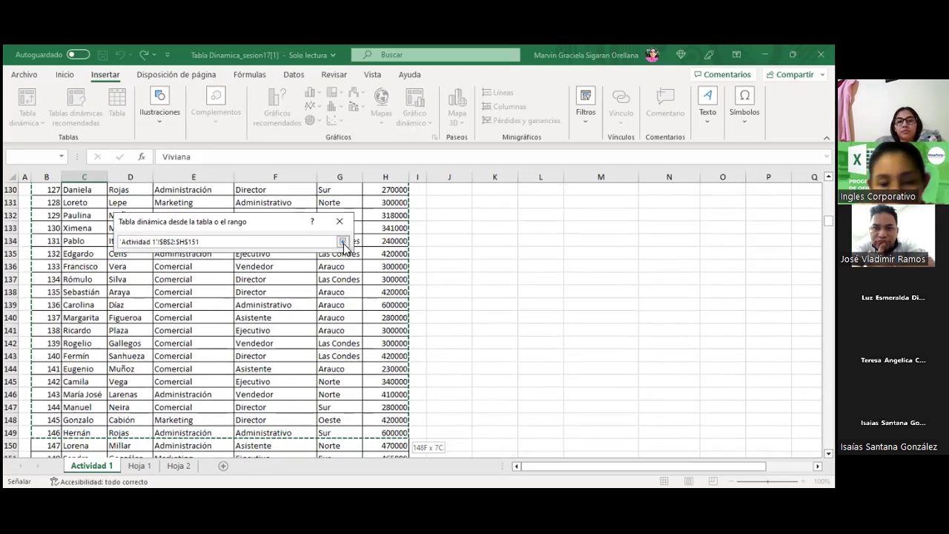
pyautogui.scroll(-1, 344, 245)
pyautogui.scroll(-1, 344, 245)
pyautogui.moveTo(344, 244); pyautogui.dragTo(344, 245)
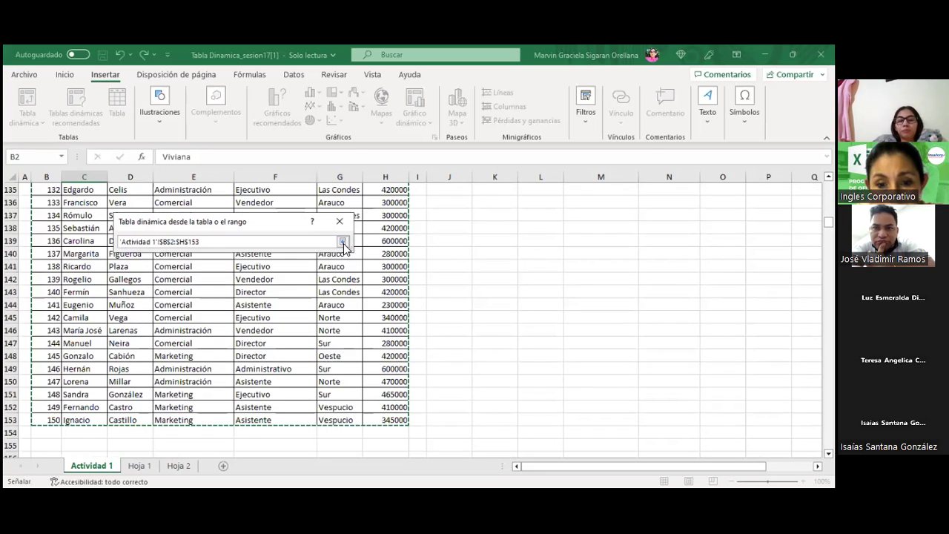
pyautogui.click(342, 242)
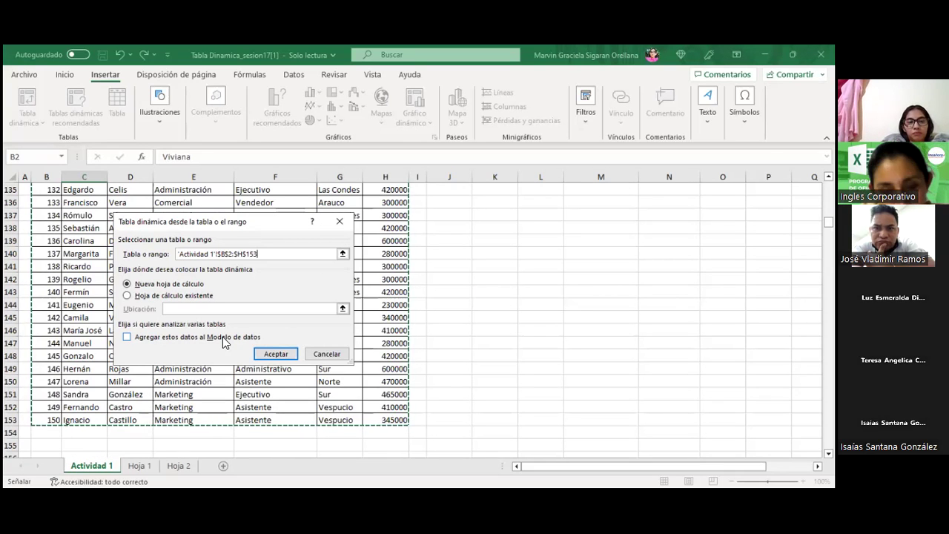
pyautogui.click(209, 340)
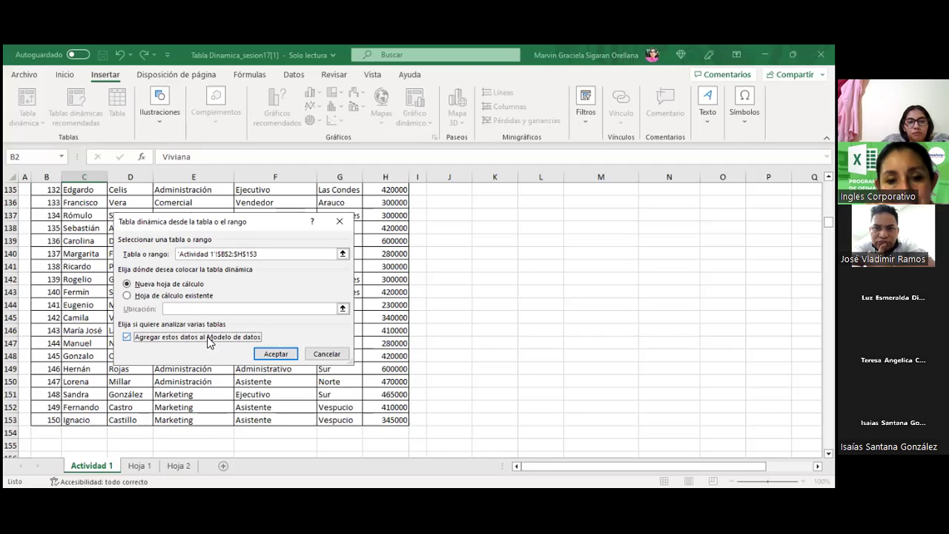
pyautogui.click(267, 356)
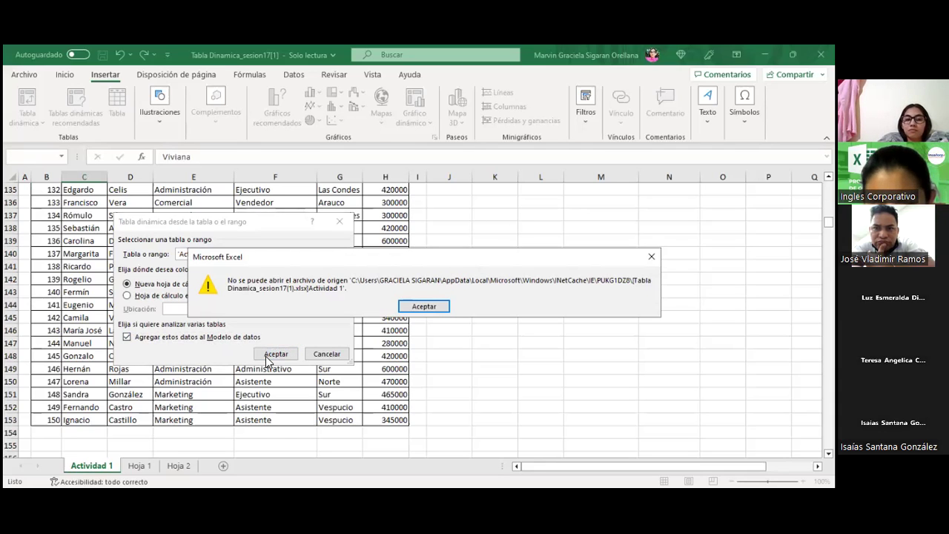
pyautogui.click(422, 307)
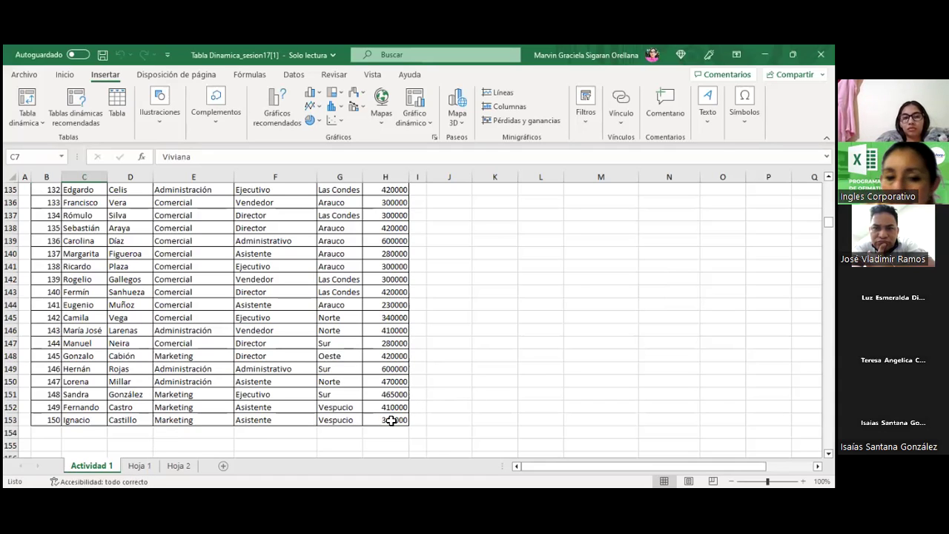
pyautogui.moveTo(828, 222); pyautogui.dragTo(828, 205)
pyautogui.scroll(20, 646, 266)
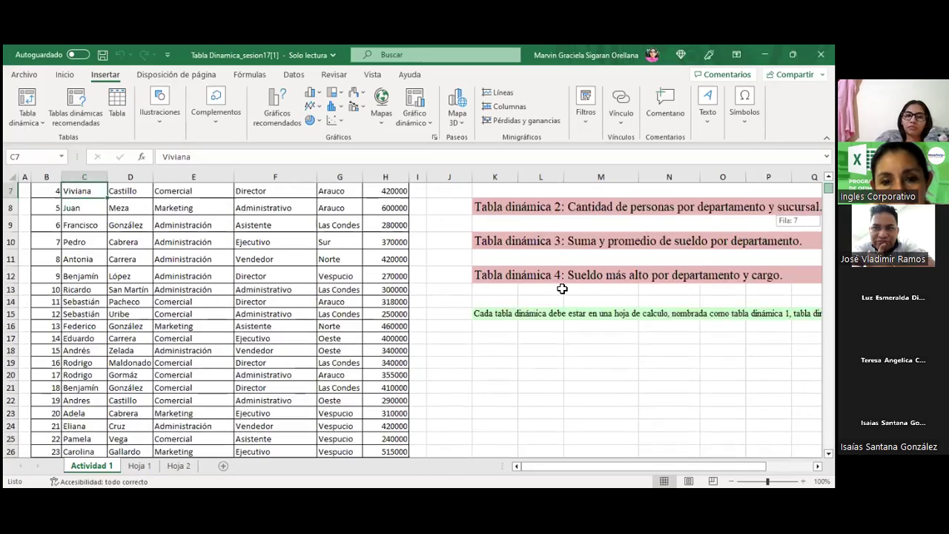
pyautogui.scroll(2, 562, 288)
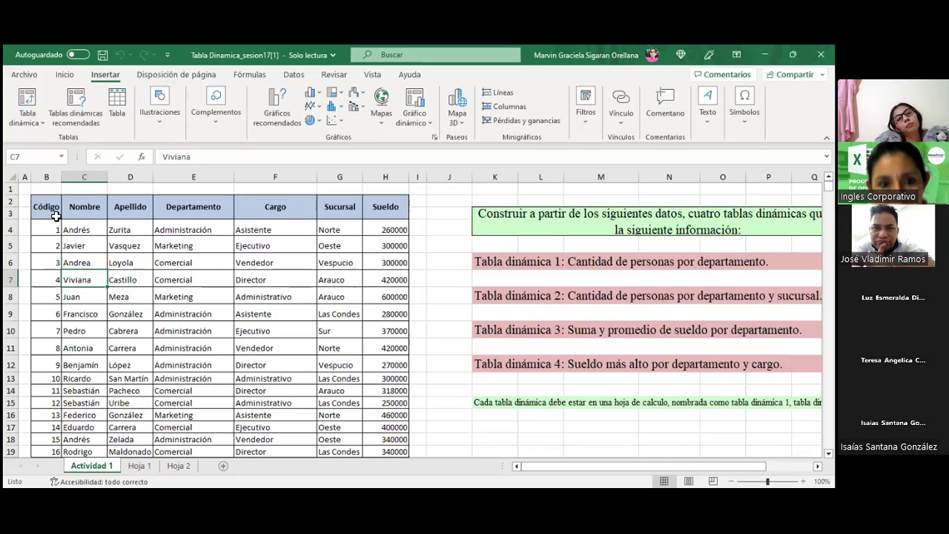
pyautogui.click(31, 111)
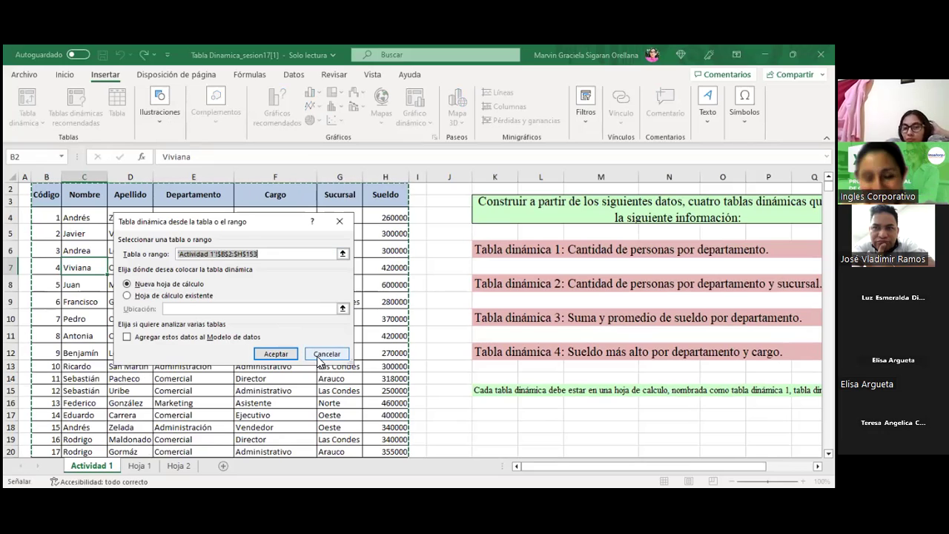
pyautogui.click(325, 353)
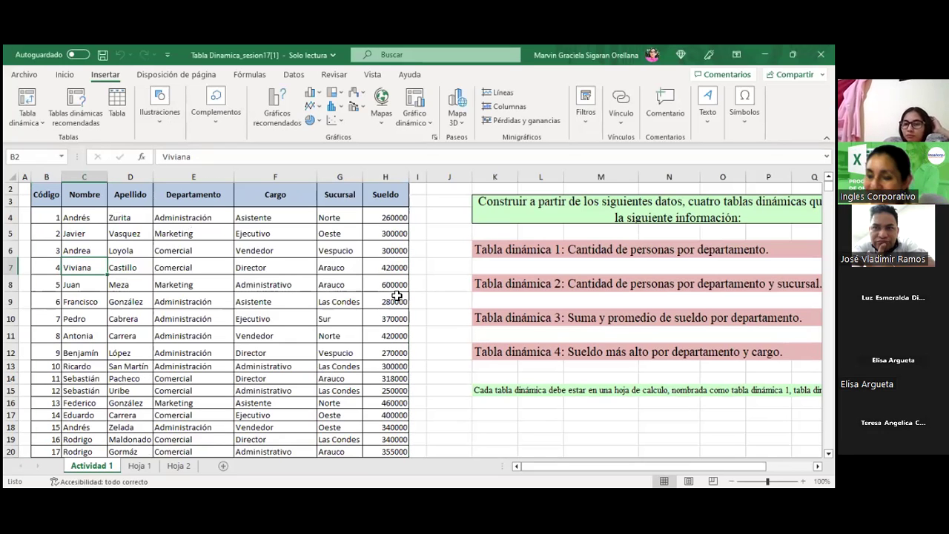
# Step: Try saving a copy named 00000 from the file name details; the could-not-open error is dismissed
pyautogui.click(336, 54)
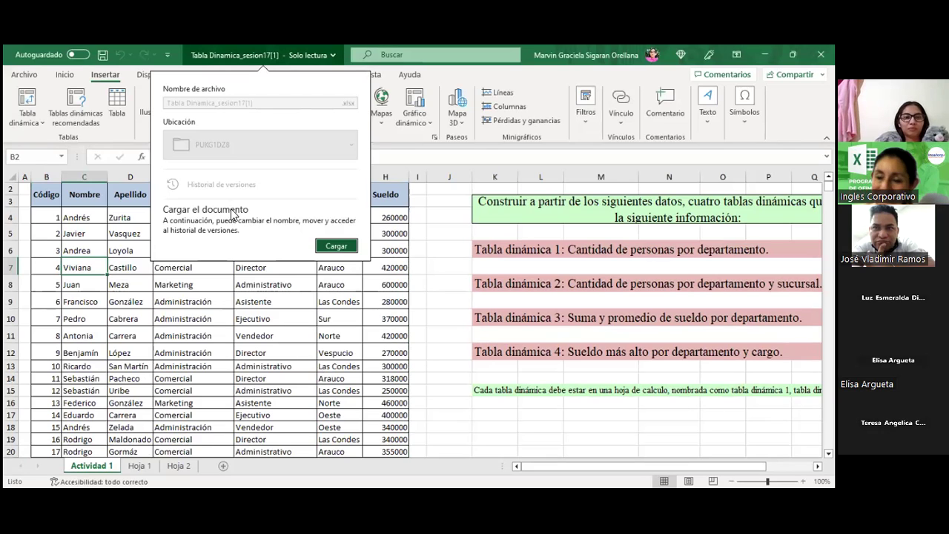
pyautogui.click(331, 247)
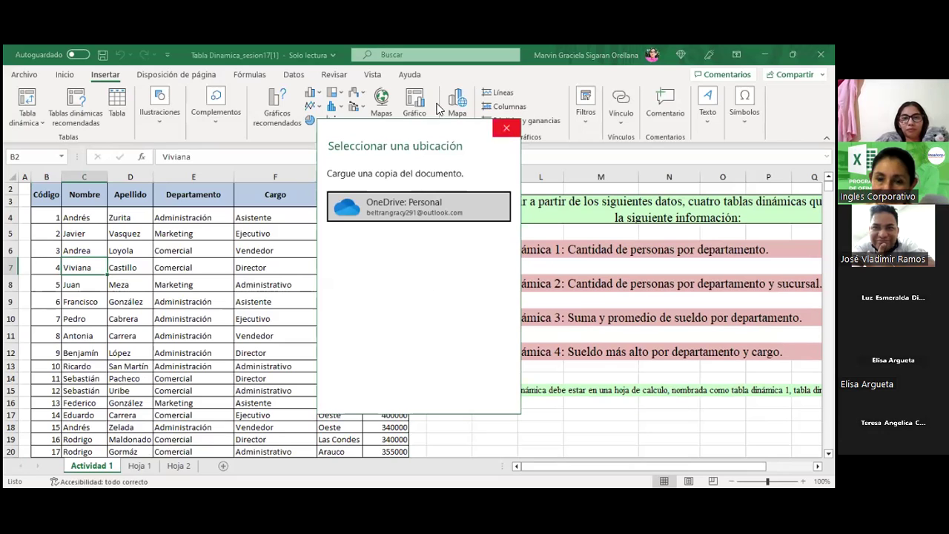
pyautogui.click(504, 129)
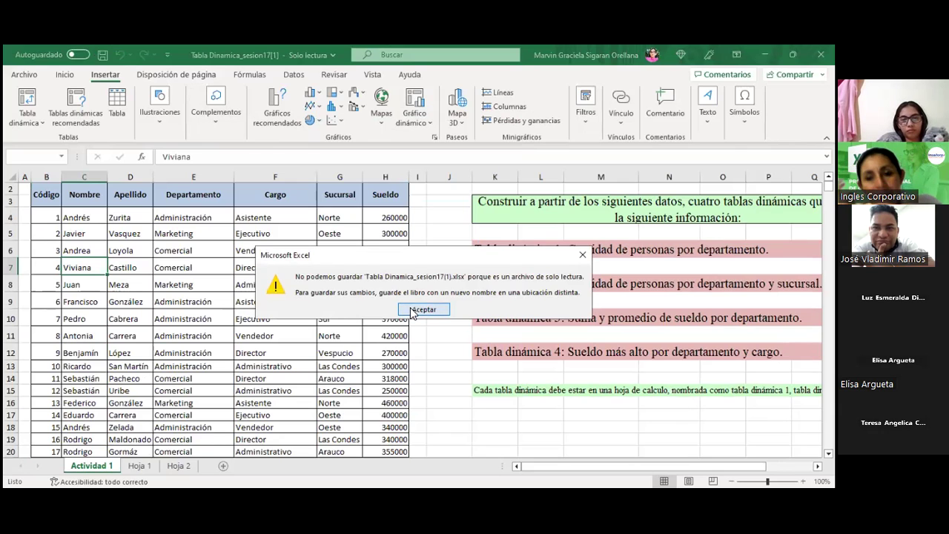
pyautogui.click(413, 310)
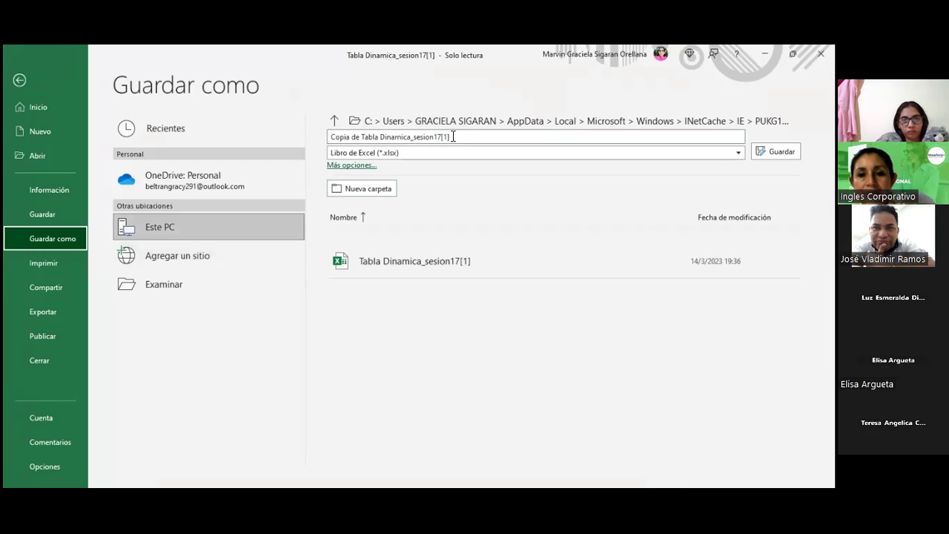
pyautogui.press('BackSpace')
pyautogui.write('00000')
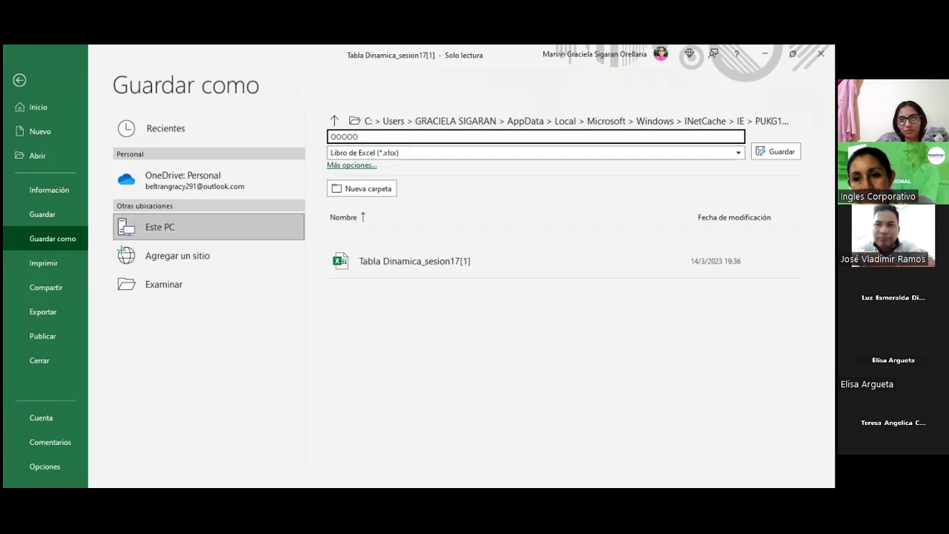
pyautogui.press('Return')
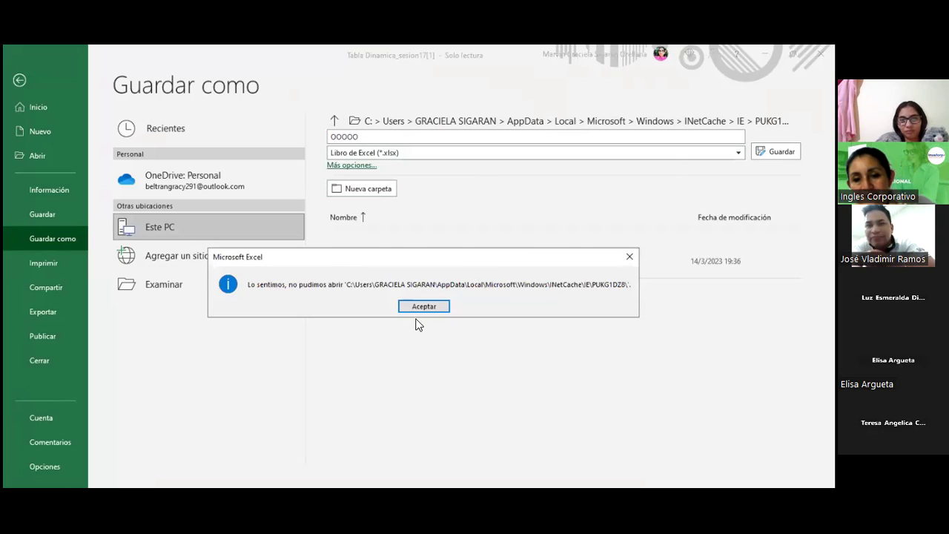
pyautogui.click(416, 310)
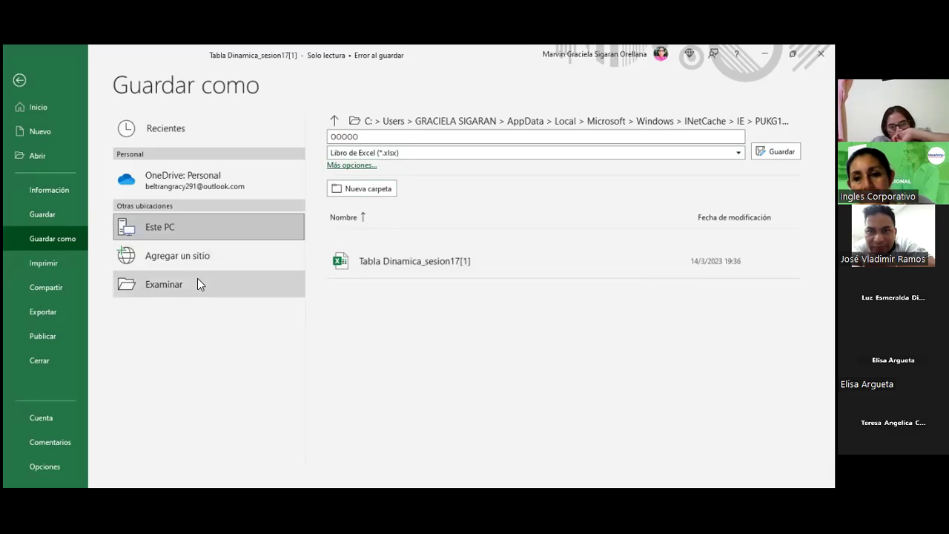
# Step: Save the workbook as OOOOO in the CURSO EXCEL\SESION 14 folder
pyautogui.doubleClick(177, 151)
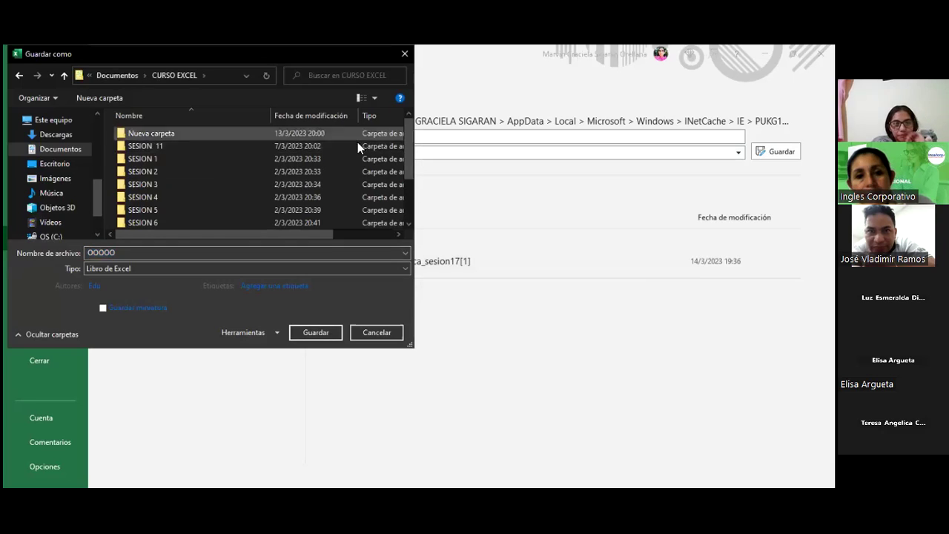
pyautogui.moveTo(413, 159); pyautogui.dragTo(353, 211)
pyautogui.click(149, 222)
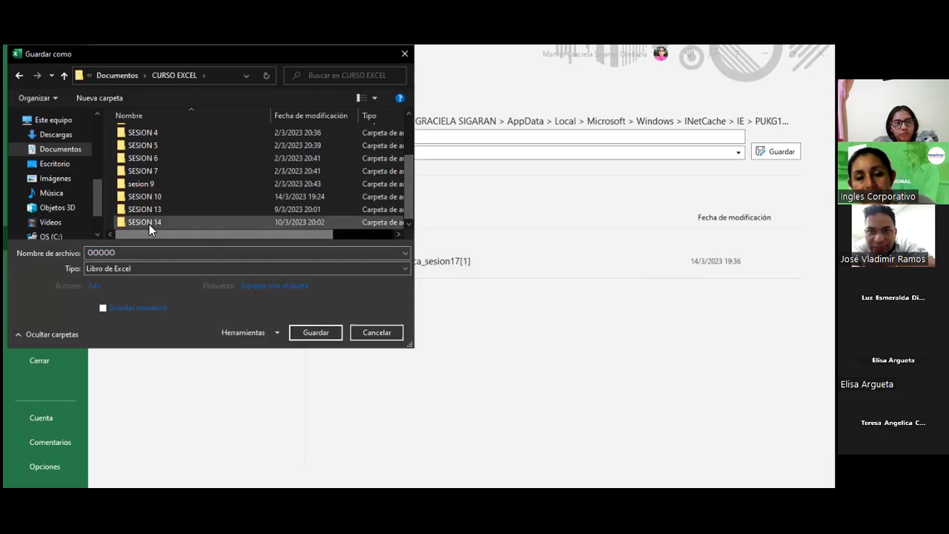
pyautogui.doubleClick(149, 222)
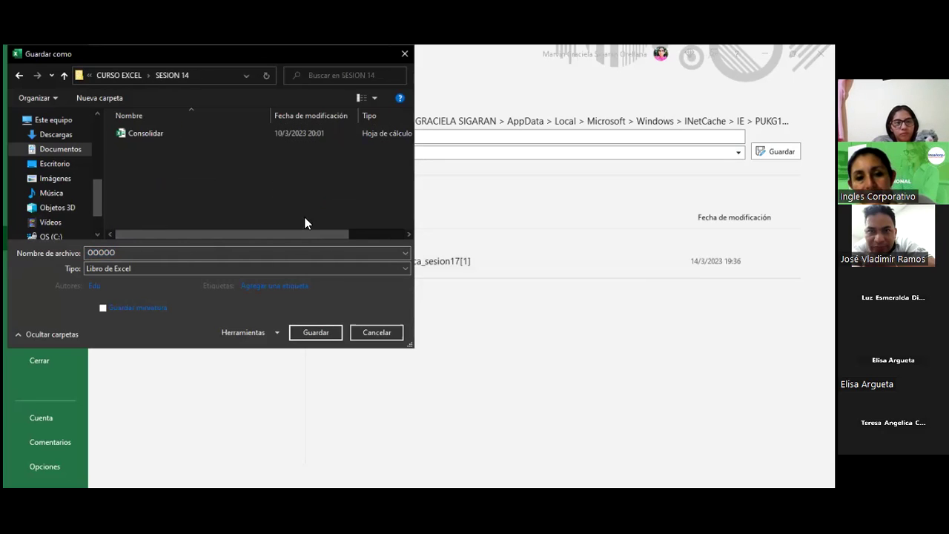
pyautogui.click(298, 332)
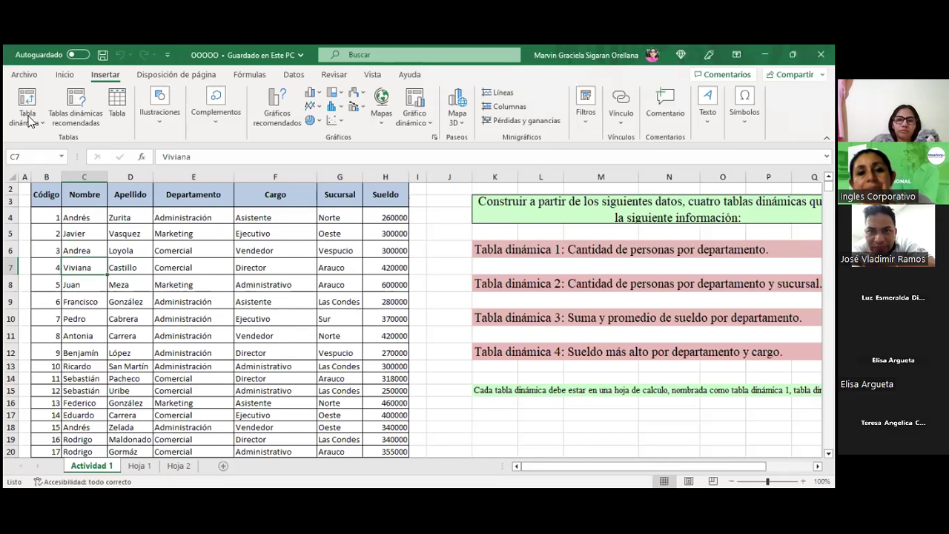
# Step: Insert a pivot table from 'Actividad 1'!$B$2:$H$53 onto new sheet Hoja1
pyautogui.click(40, 97)
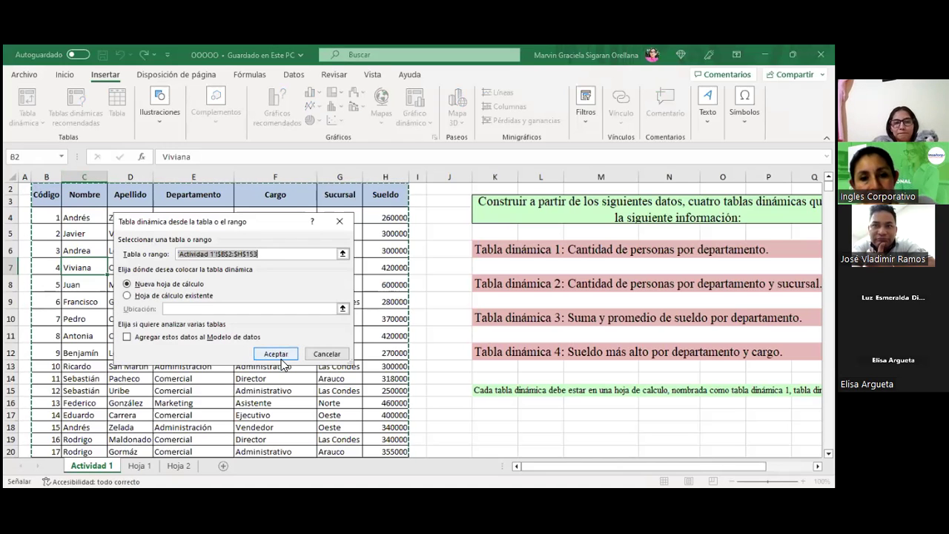
pyautogui.click(272, 354)
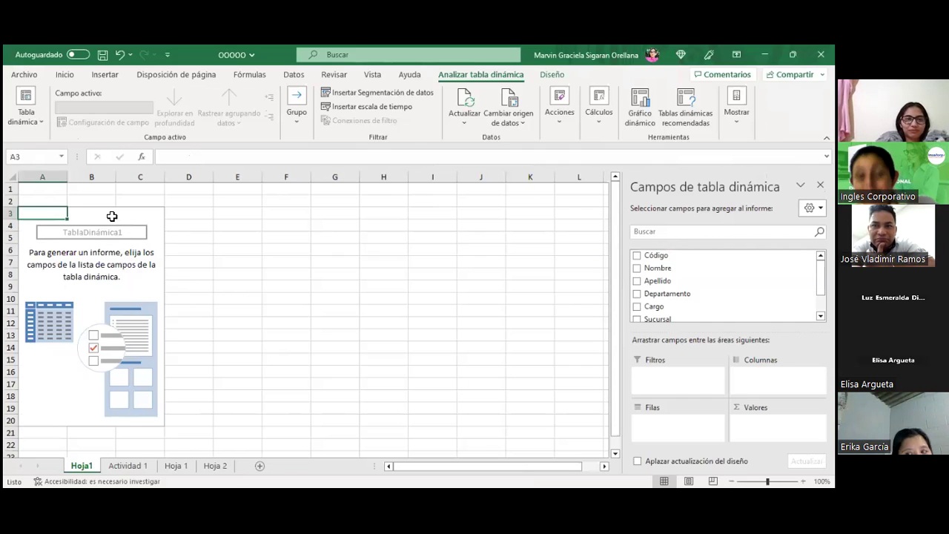
pyautogui.moveTo(111, 215); pyautogui.dragTo(91, 200)
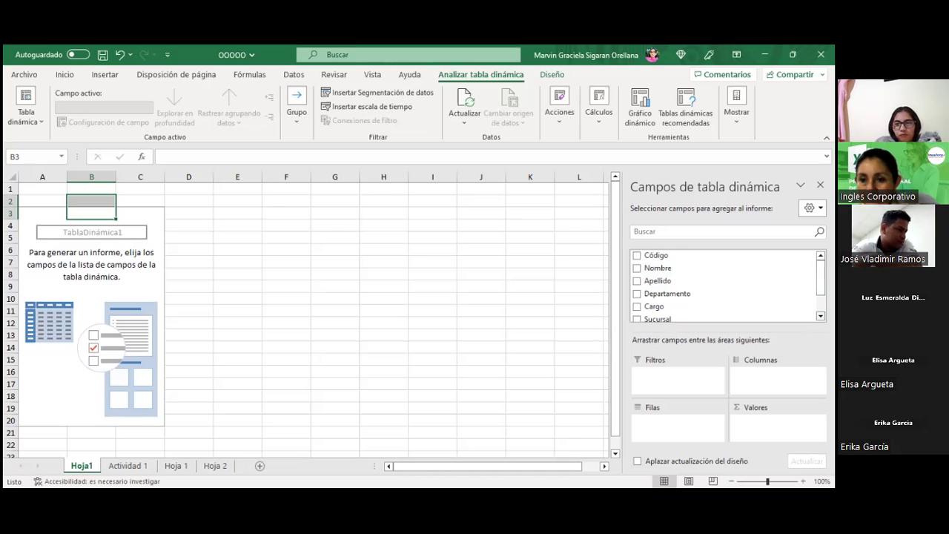
# Step: Add Sueldo as summed values and Departamento as rows, totalling 54632000
pyautogui.click(819, 316)
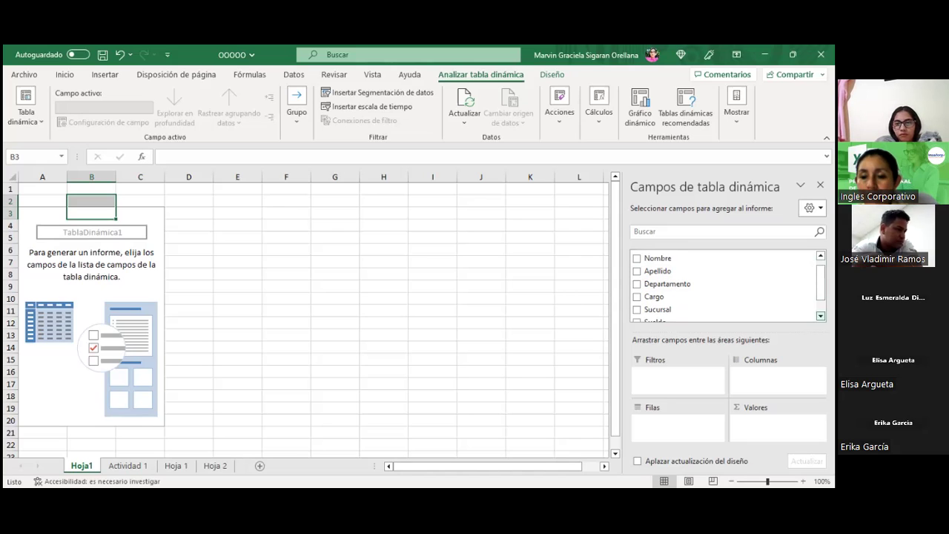
pyautogui.scroll(-1, 676, 312)
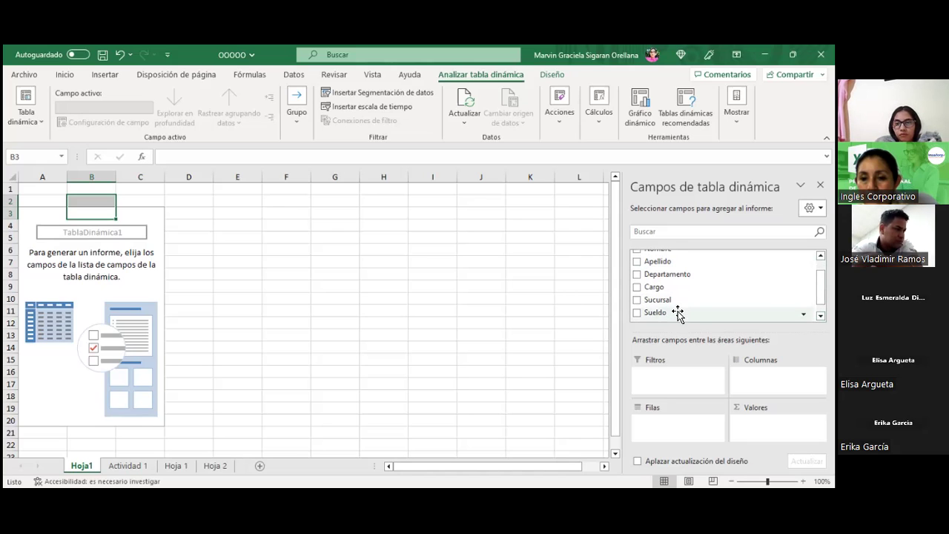
pyautogui.click(676, 316)
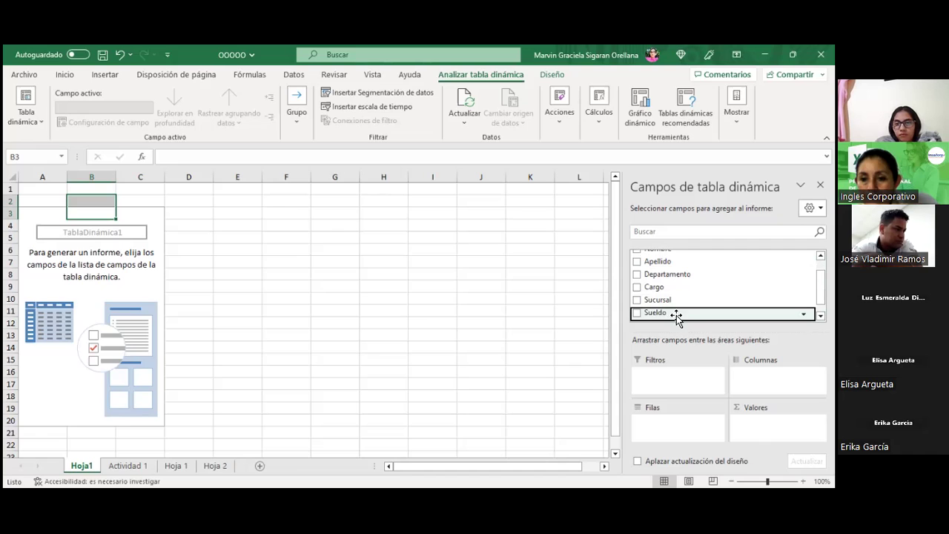
pyautogui.click(636, 313)
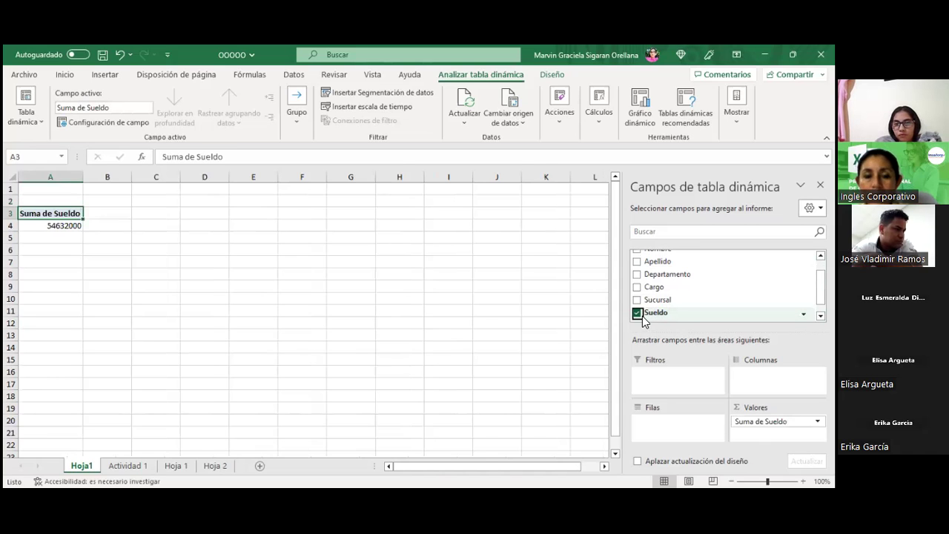
pyautogui.scroll(3, 643, 320)
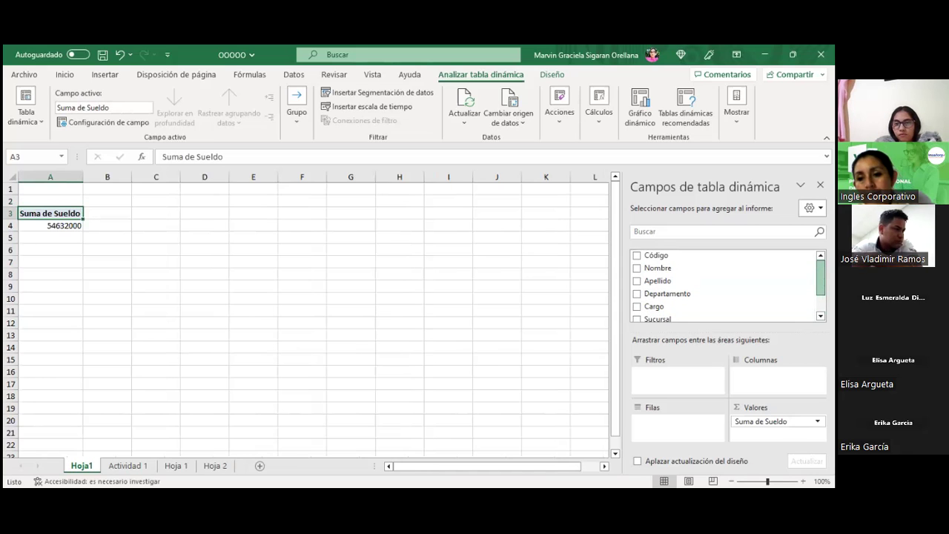
pyautogui.scroll(-1, 652, 289)
pyautogui.click(637, 291)
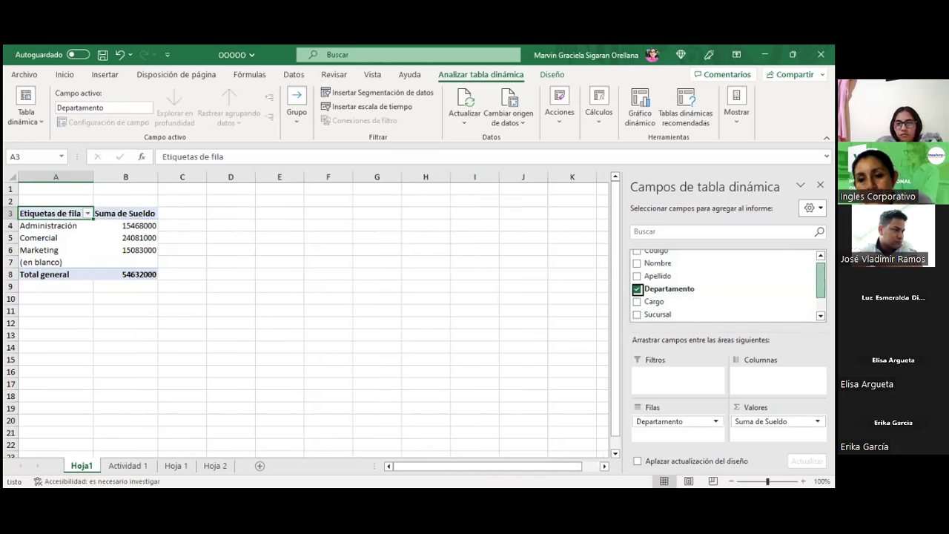
pyautogui.scroll(-1, 726, 286)
pyautogui.scroll(1, 727, 285)
pyautogui.scroll(1, 727, 286)
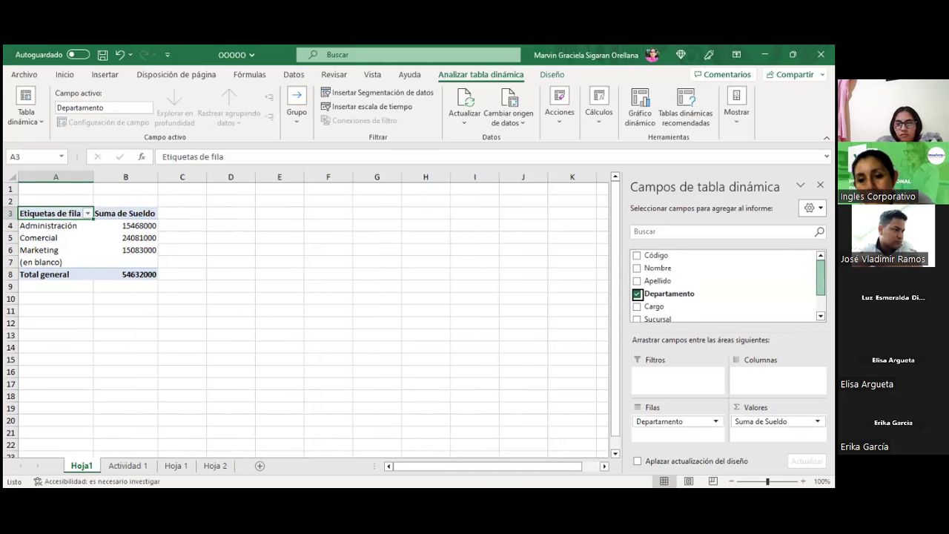
pyautogui.scroll(-1, 727, 285)
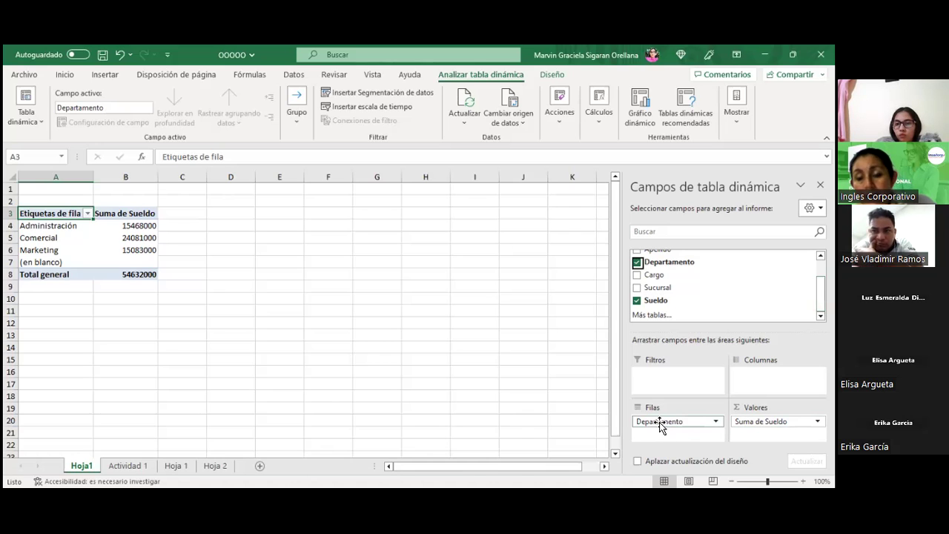
pyautogui.scroll(2, 722, 285)
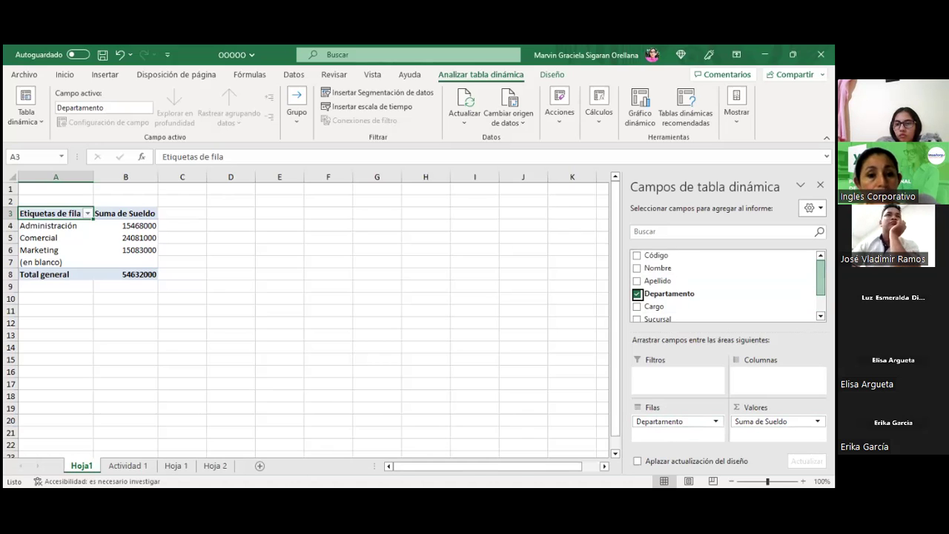
pyautogui.scroll(-3, 722, 286)
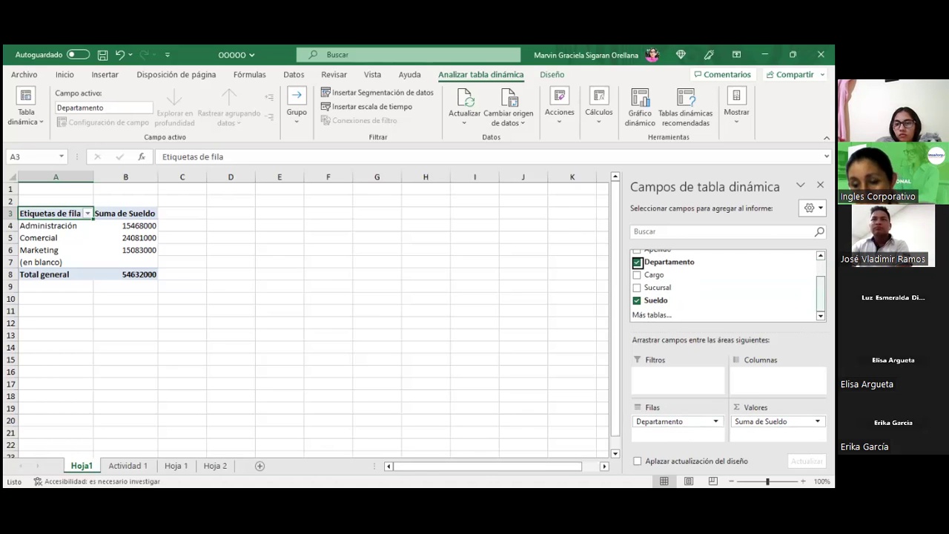
pyautogui.scroll(2, 722, 285)
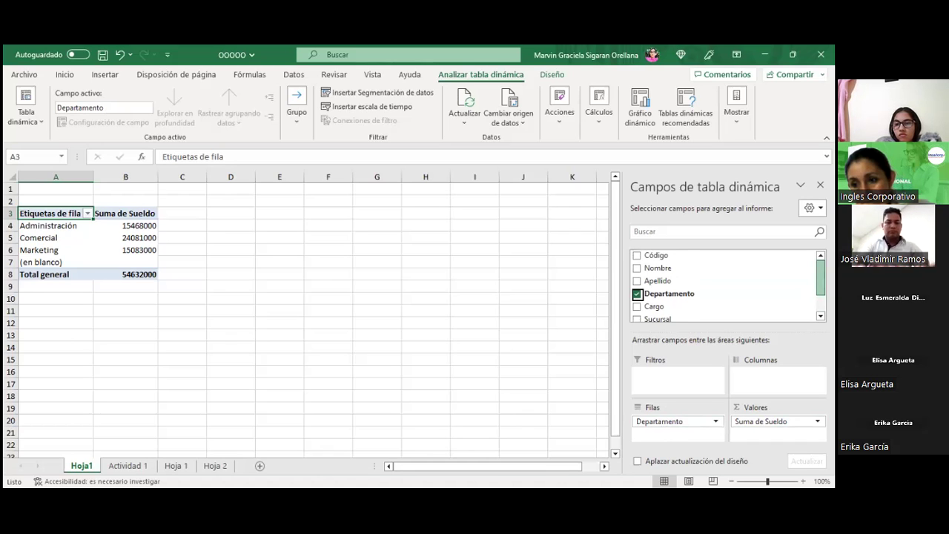
pyautogui.scroll(-3, 723, 285)
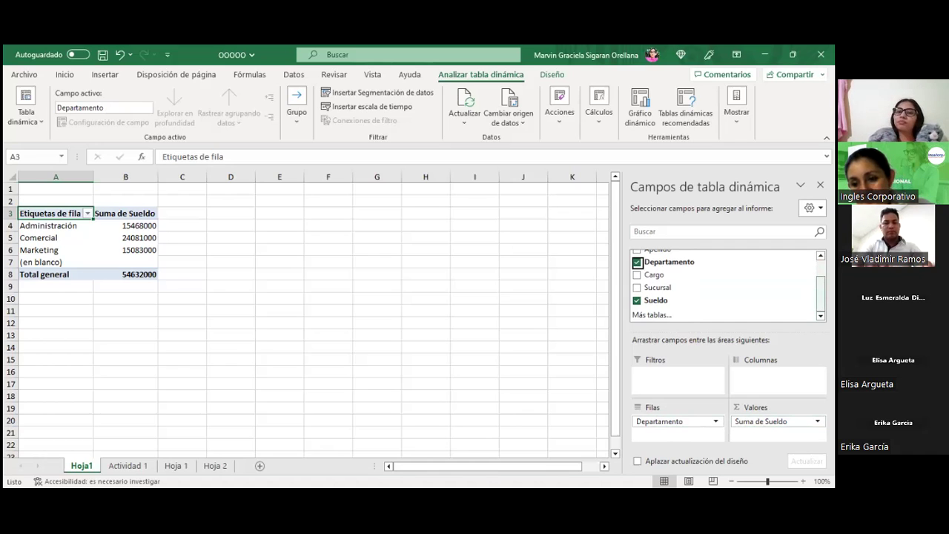
pyautogui.scroll(3, 820, 289)
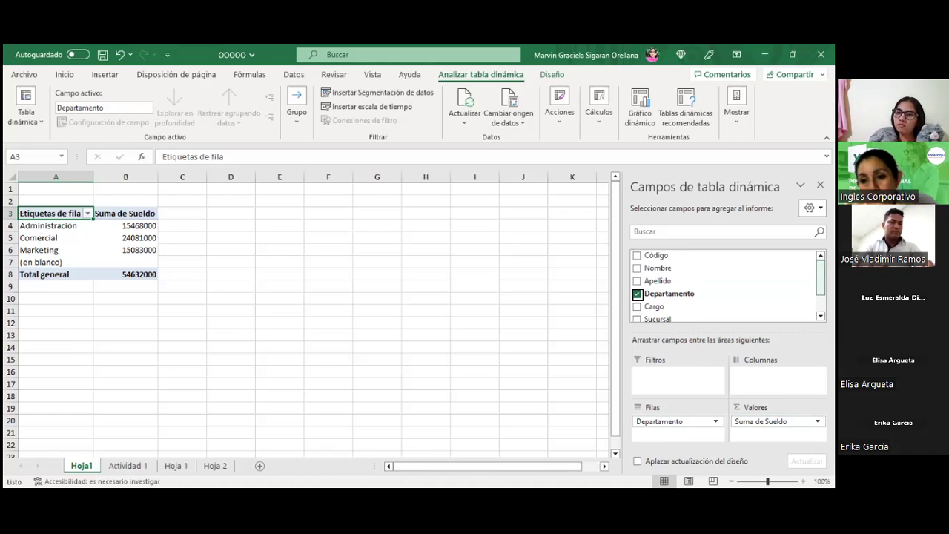
pyautogui.scroll(-2, 726, 285)
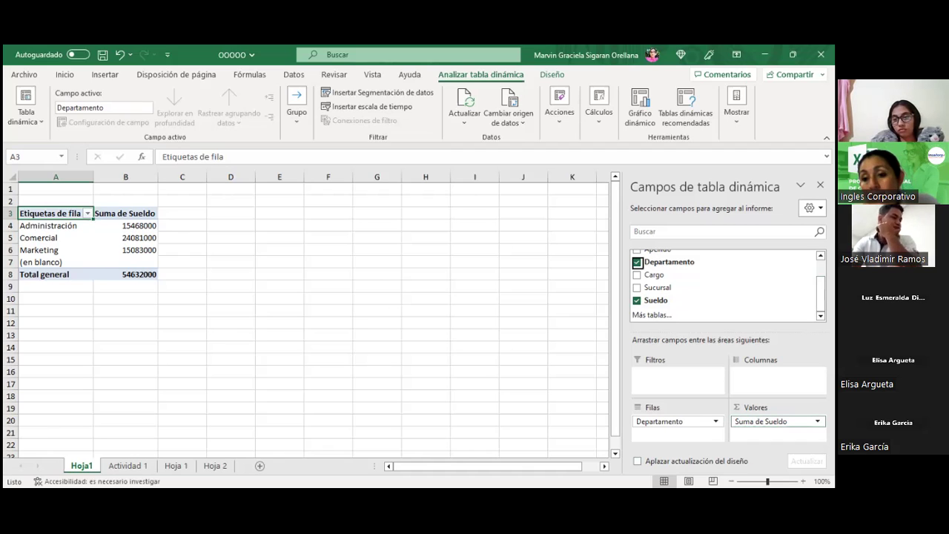
# Step: Switch the Sueldo value field from Suma to Promedio, averaging 364213.3333 overall
pyautogui.click(817, 421)
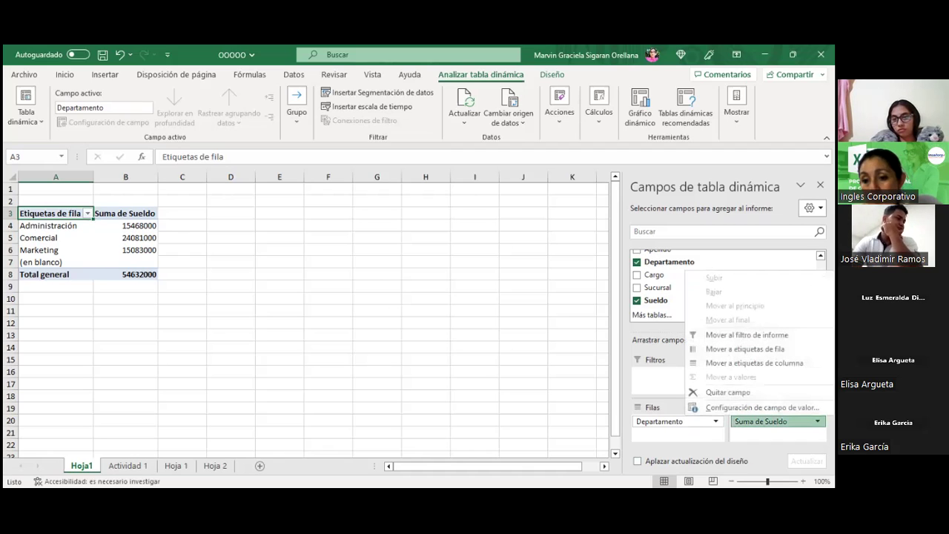
pyautogui.click(712, 407)
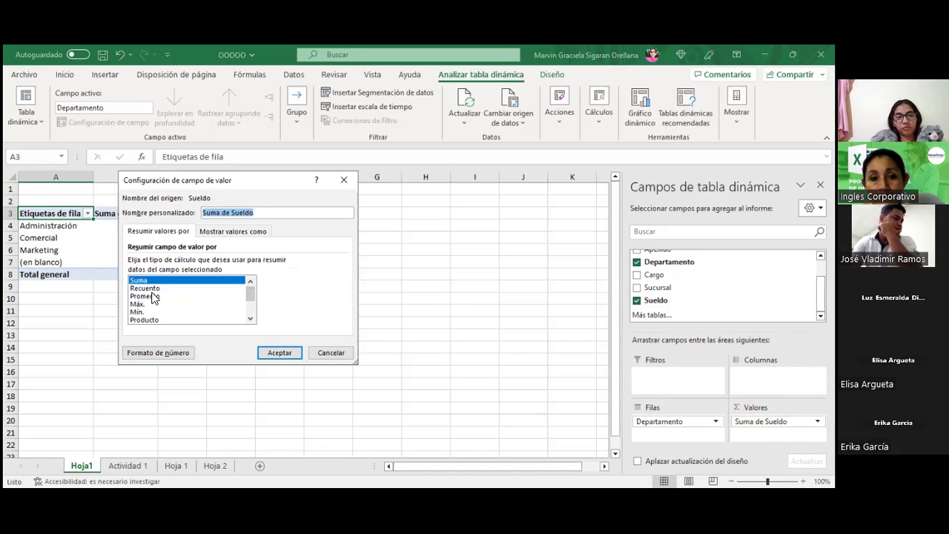
pyautogui.click(154, 299)
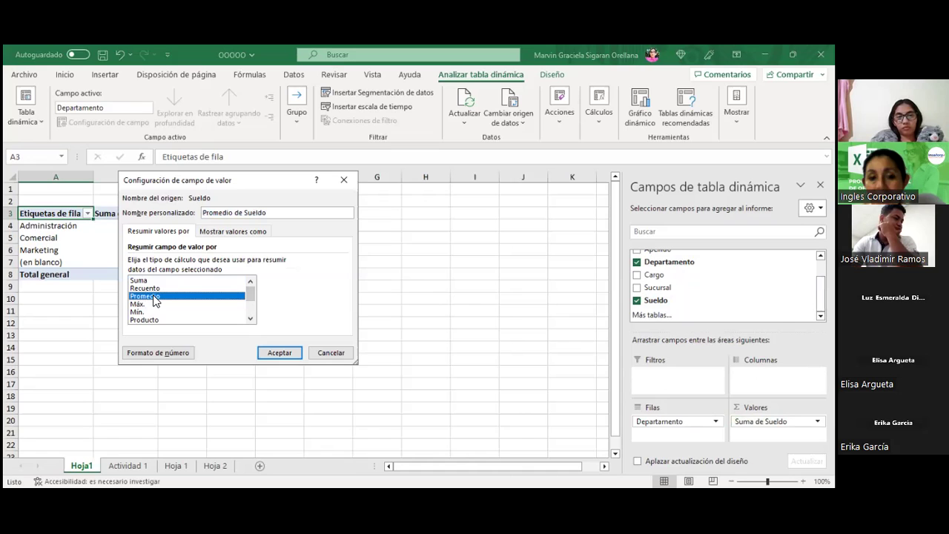
pyautogui.click(269, 353)
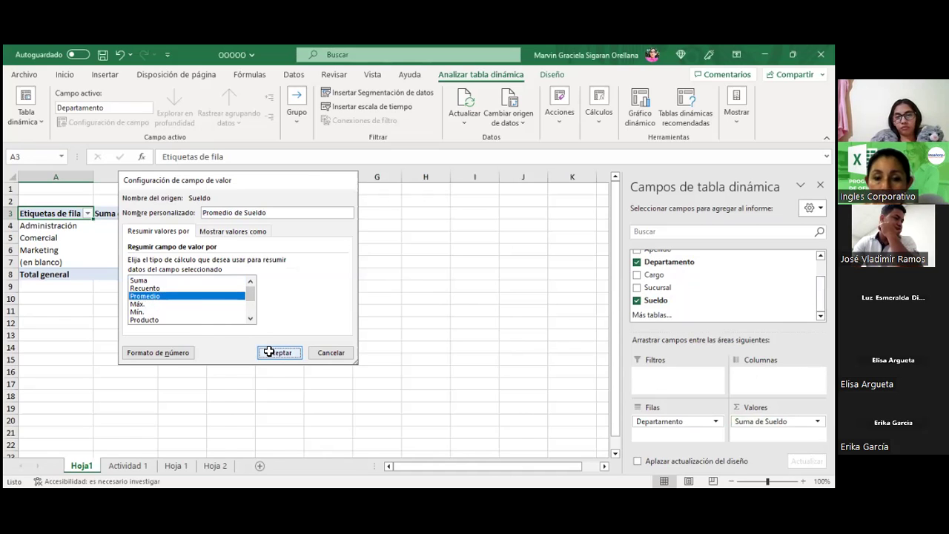
pyautogui.click(269, 351)
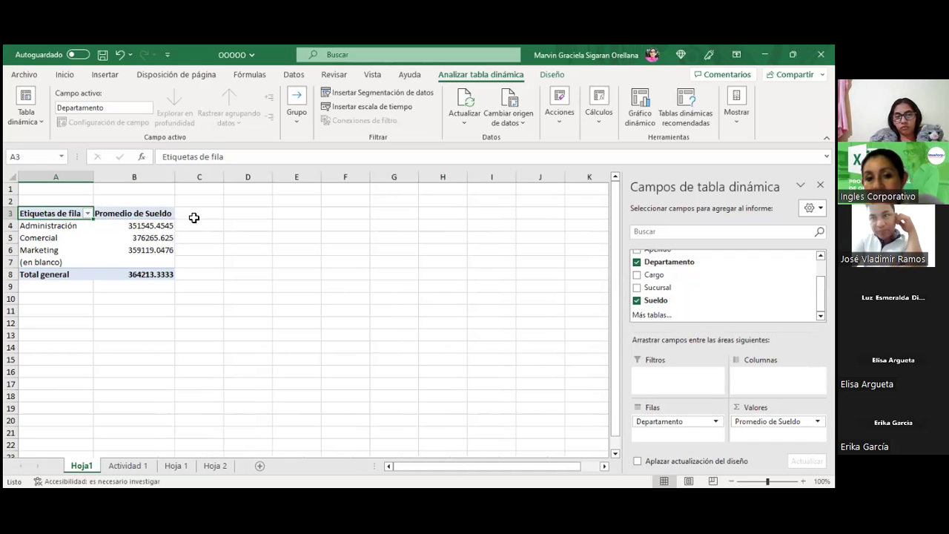
pyautogui.click(199, 214)
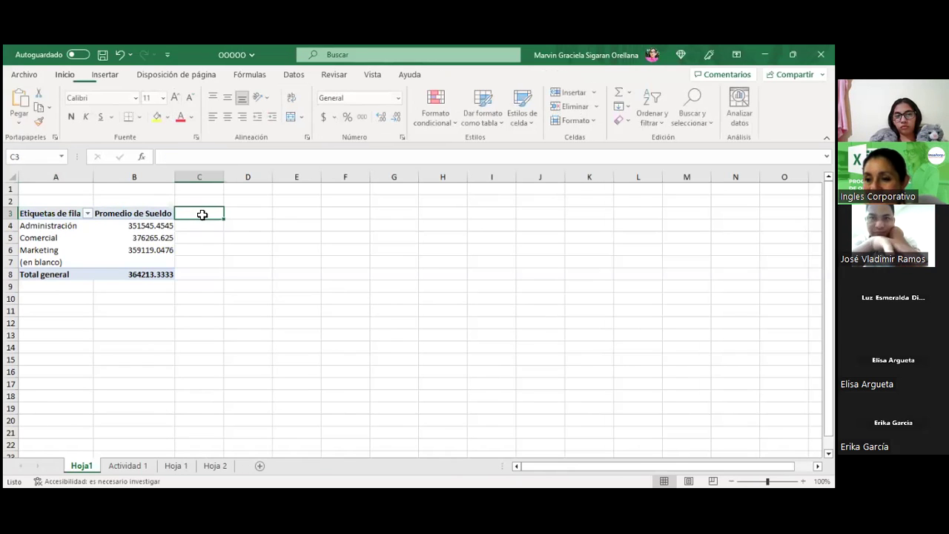
pyautogui.click(129, 215)
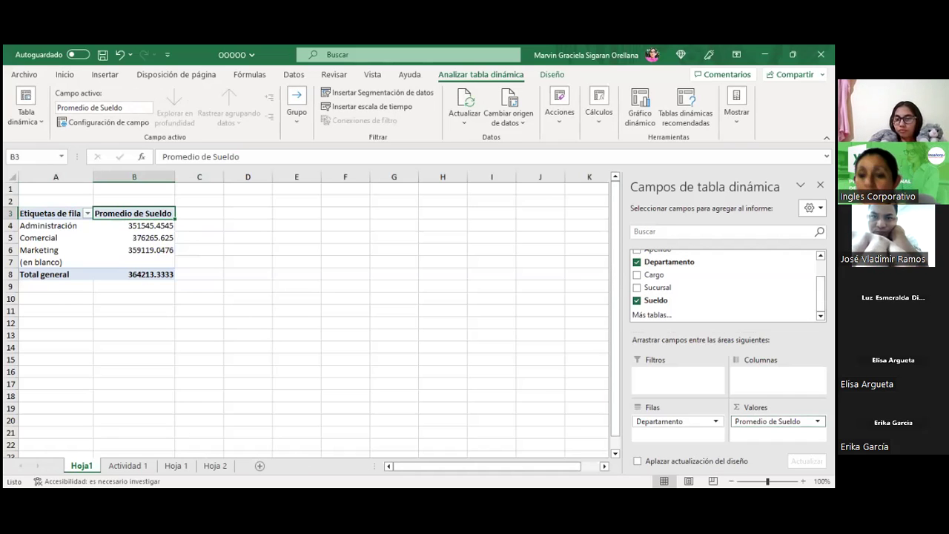
pyautogui.click(767, 421)
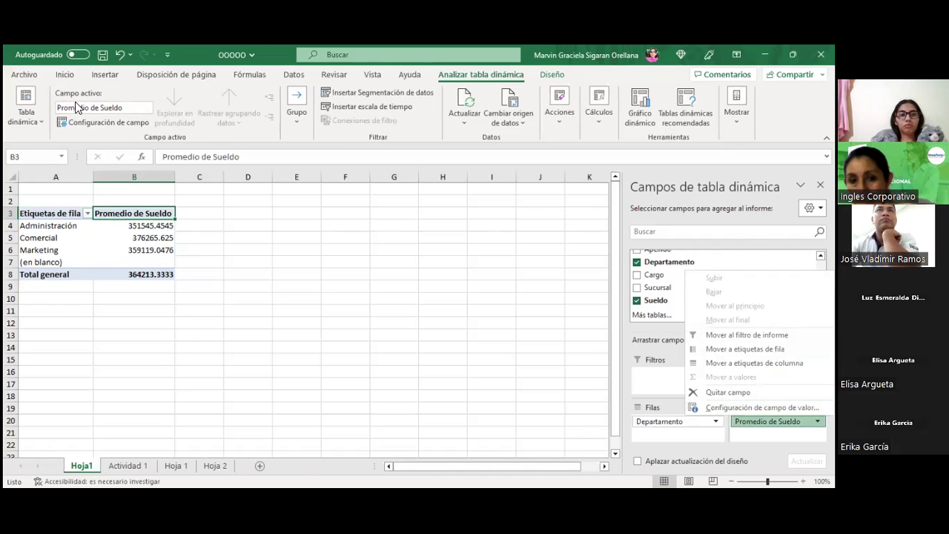
pyautogui.click(156, 213)
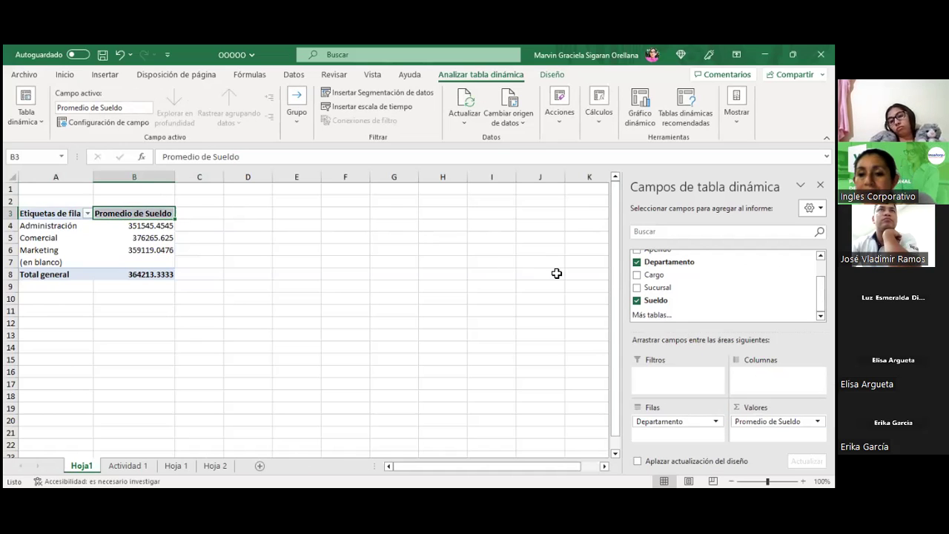
pyautogui.moveTo(172, 221)
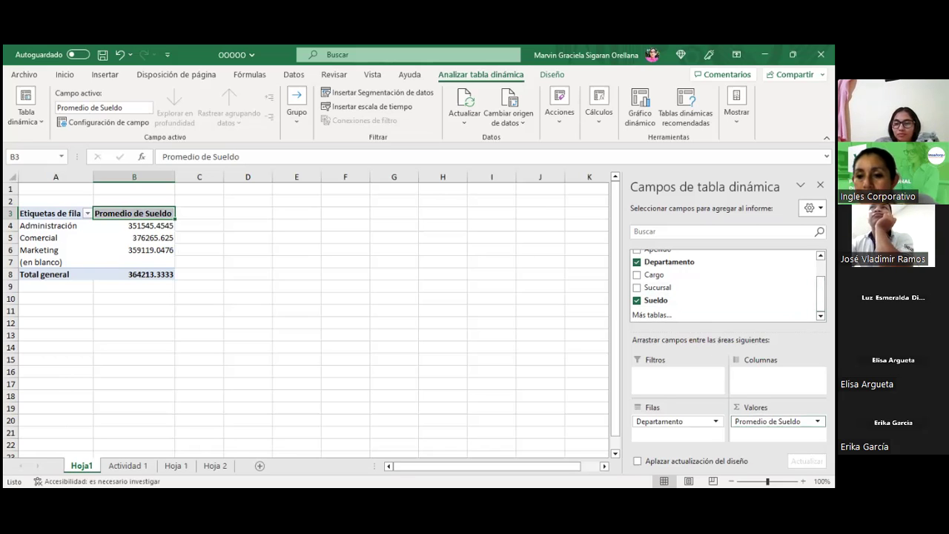
pyautogui.click(774, 421)
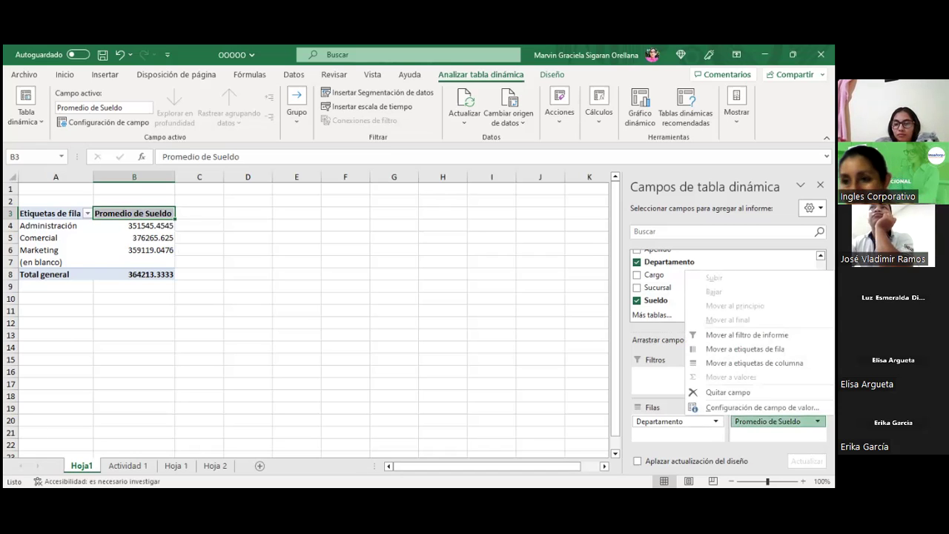
pyautogui.press('Escape')
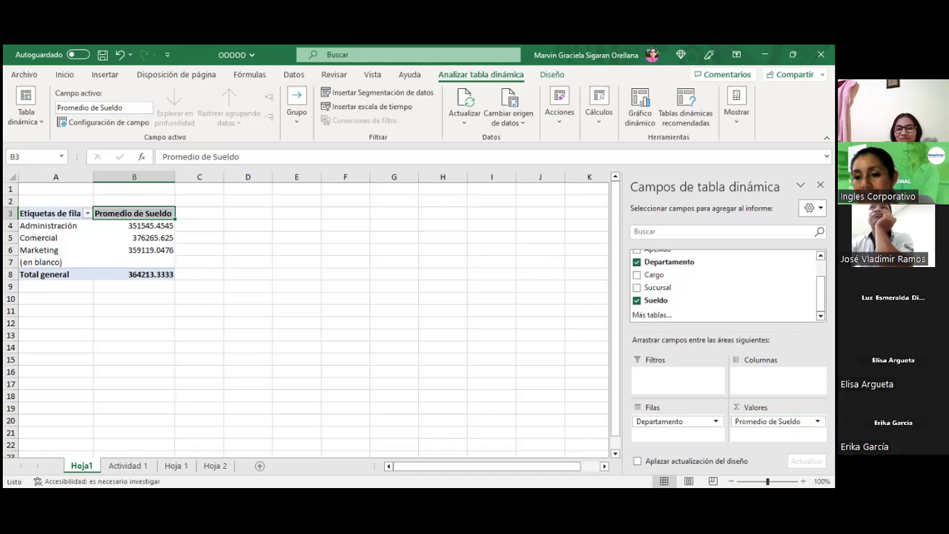
pyautogui.hotkey('ctrl', 'c')
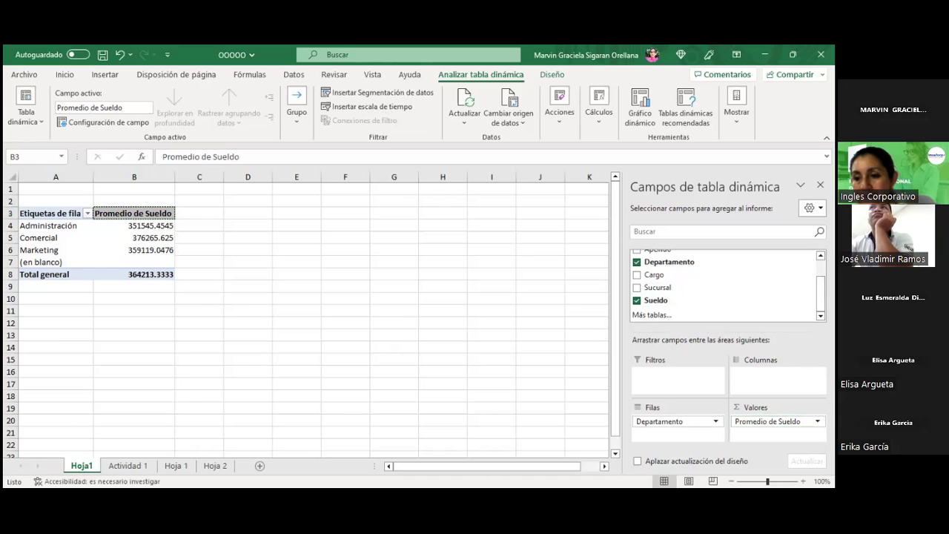
pyautogui.press('Escape')
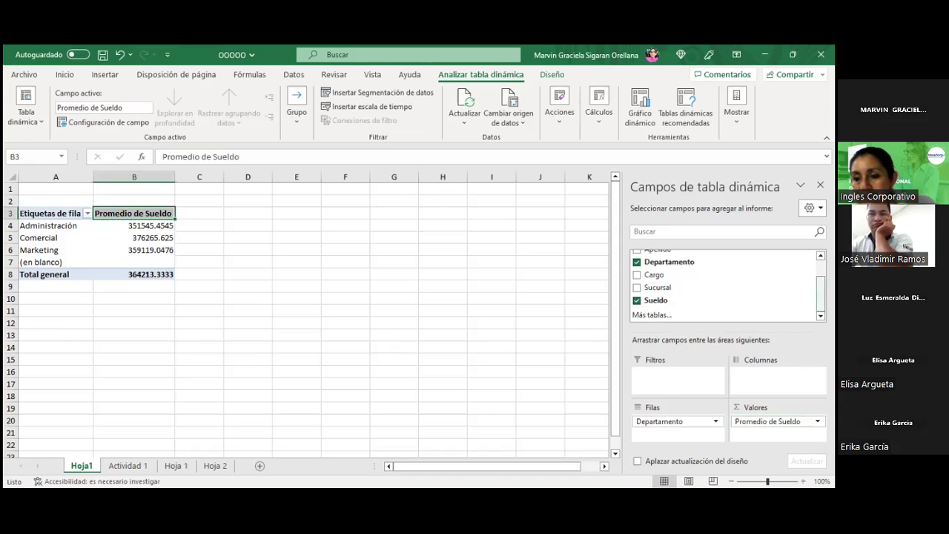
pyautogui.scroll(3, 725, 285)
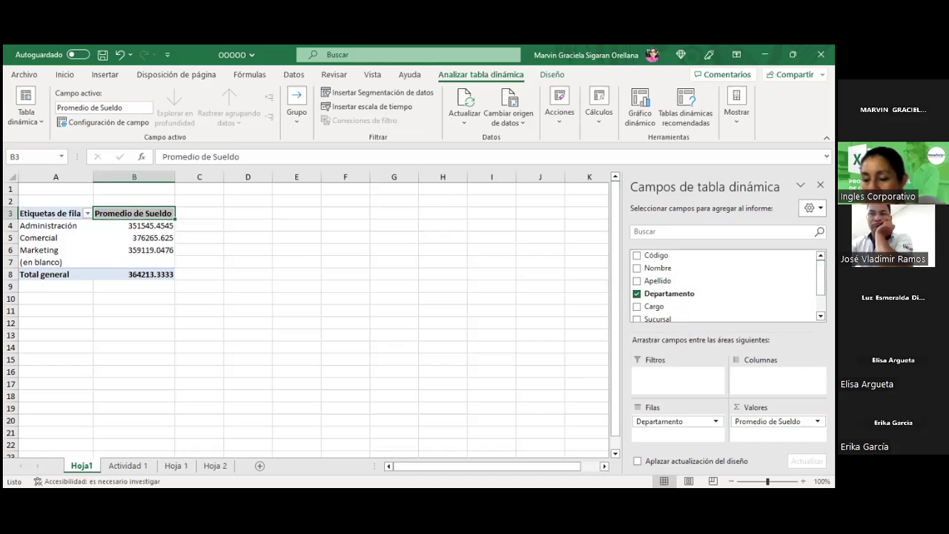
pyautogui.hotkey('ctrl', 'c')
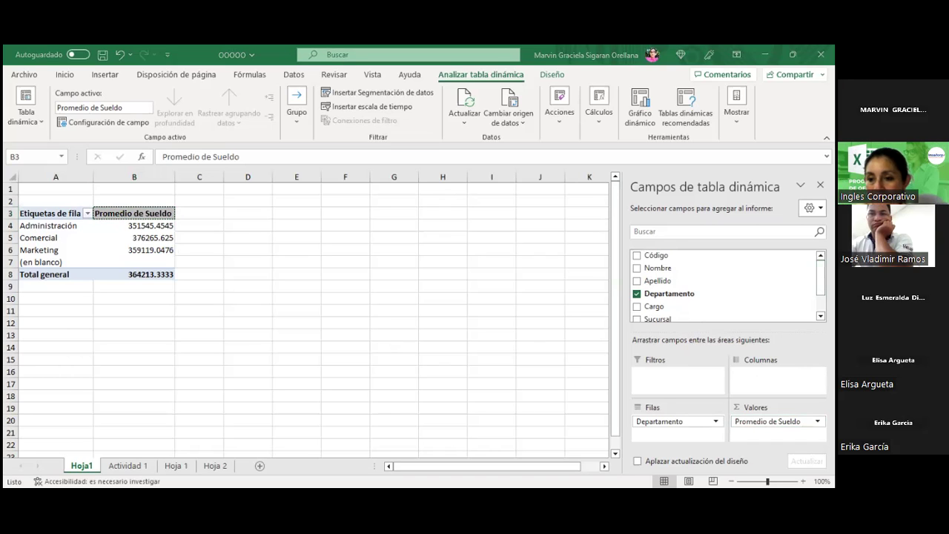
pyautogui.press('Escape')
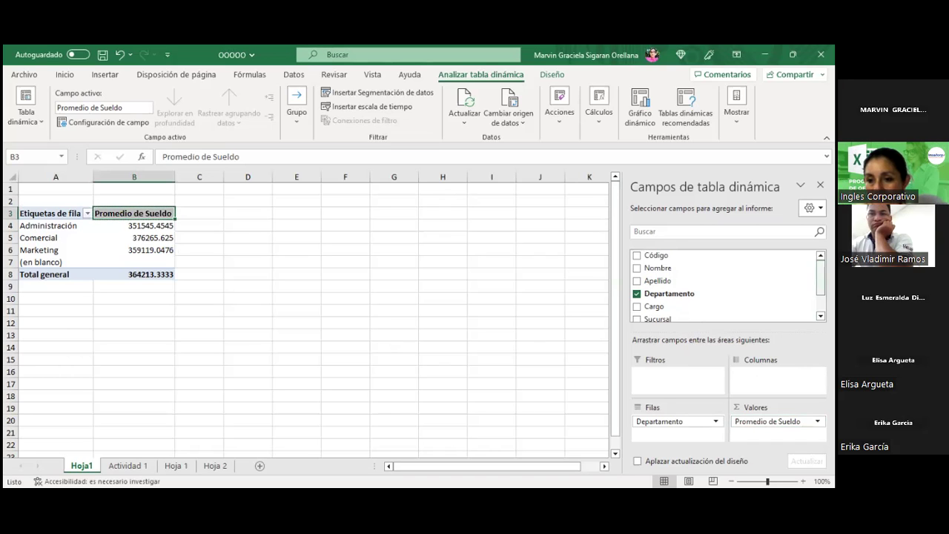
pyautogui.scroll(-2, 727, 285)
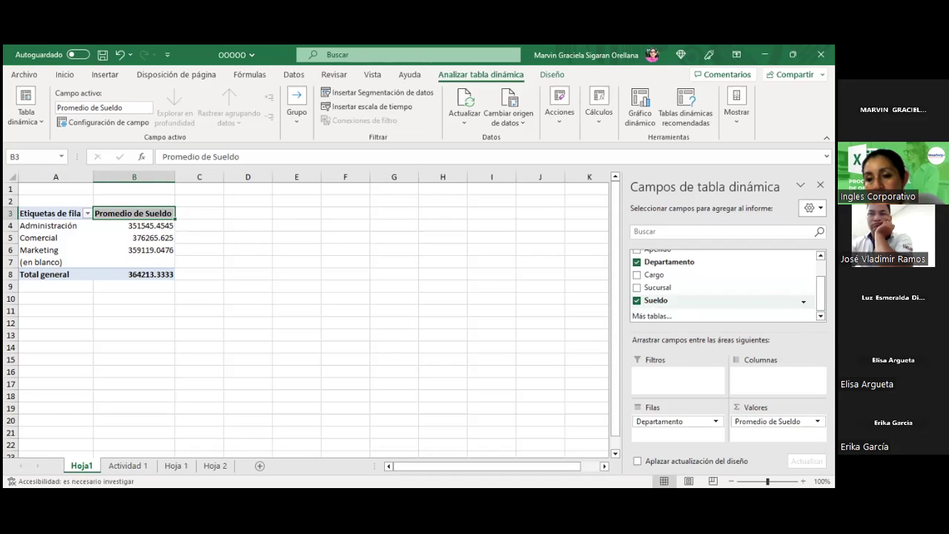
# Step: Add a second Sueldo value as a sum beside the average, totalling 54632000
pyautogui.click(802, 301)
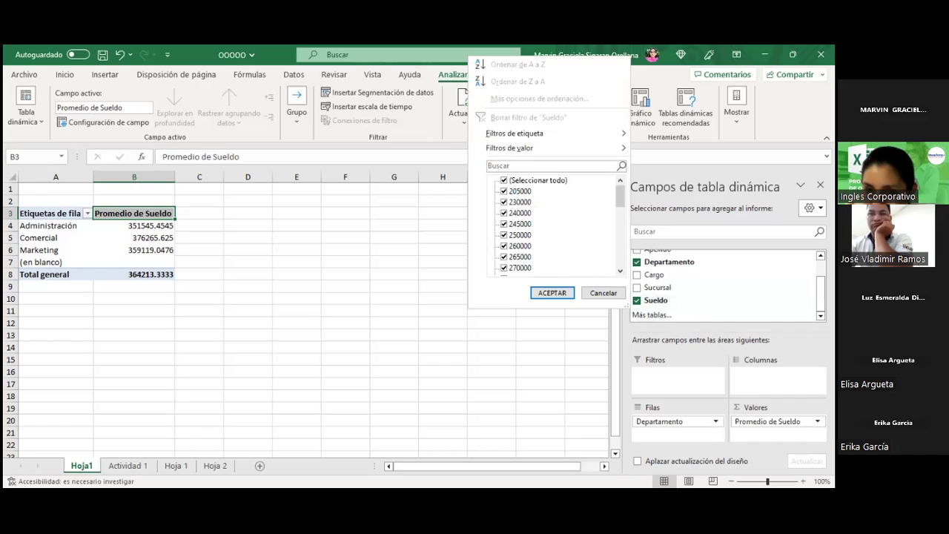
pyautogui.click(602, 294)
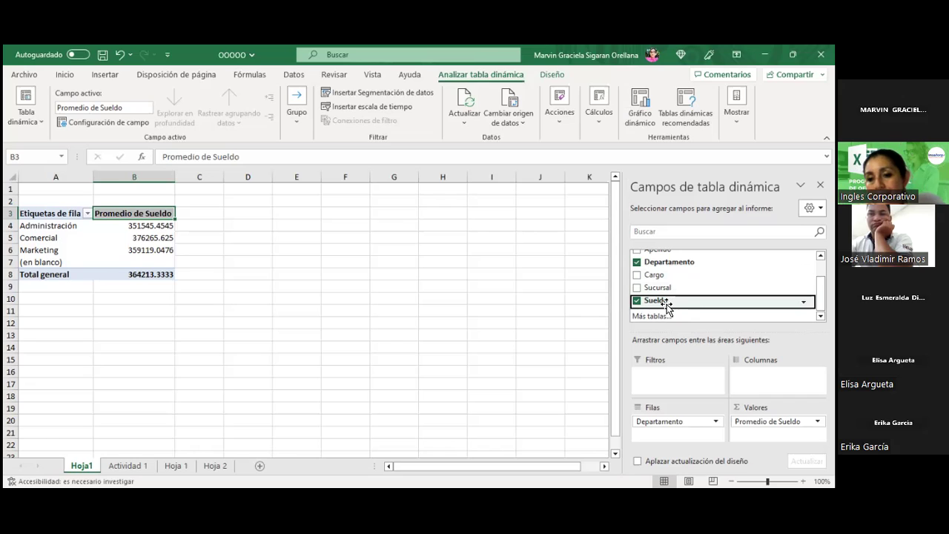
pyautogui.moveTo(666, 306); pyautogui.dragTo(775, 434)
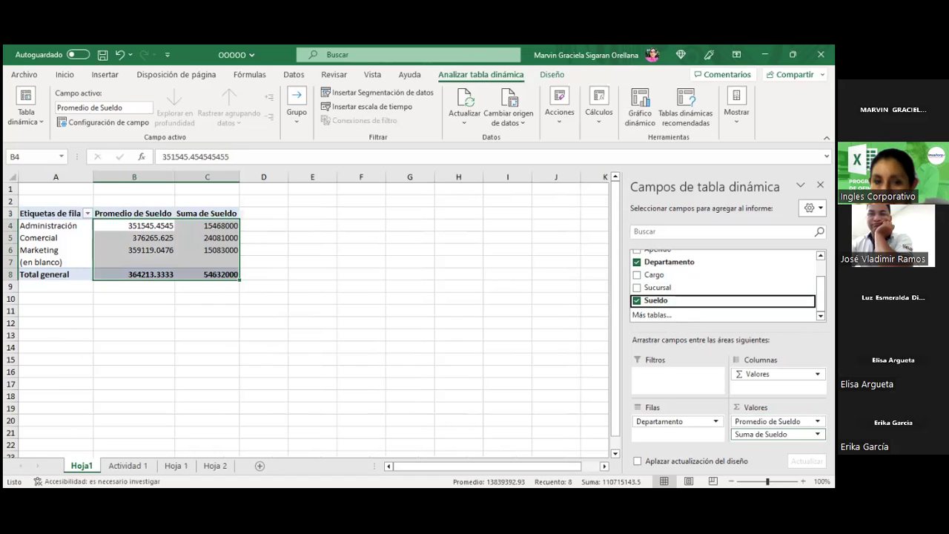
pyautogui.click(324, 236)
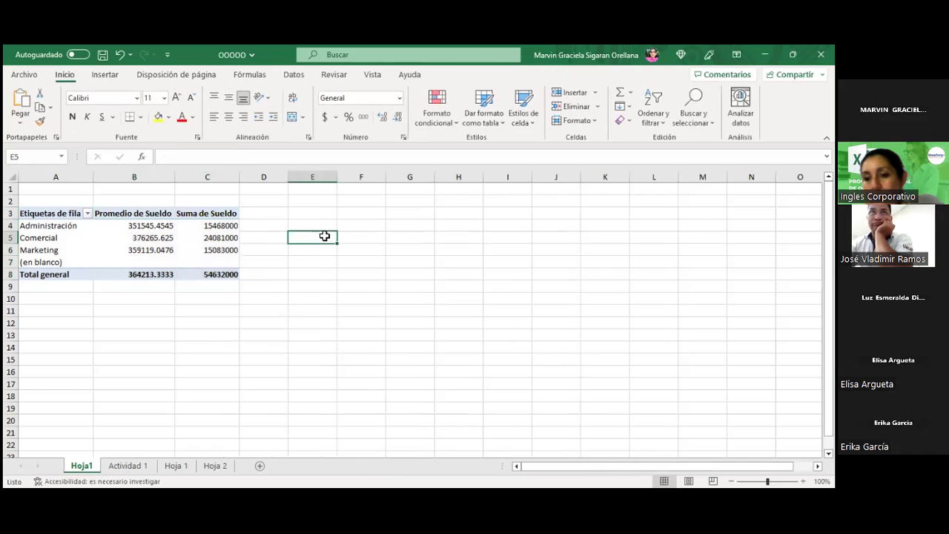
# Step: Select the Suma de Sueldo header in C3 to bring back the PivotTable Fields pane
pyautogui.click(192, 214)
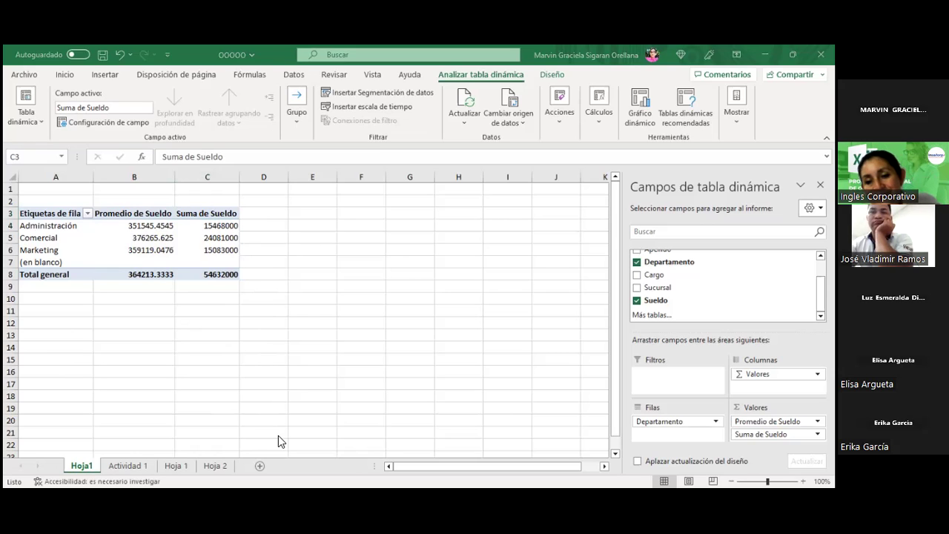
# Step: Copy the Tabla dinámica 3 description from K10 on Actividad 1 into Hoja1 cell A1
pyautogui.click(121, 466)
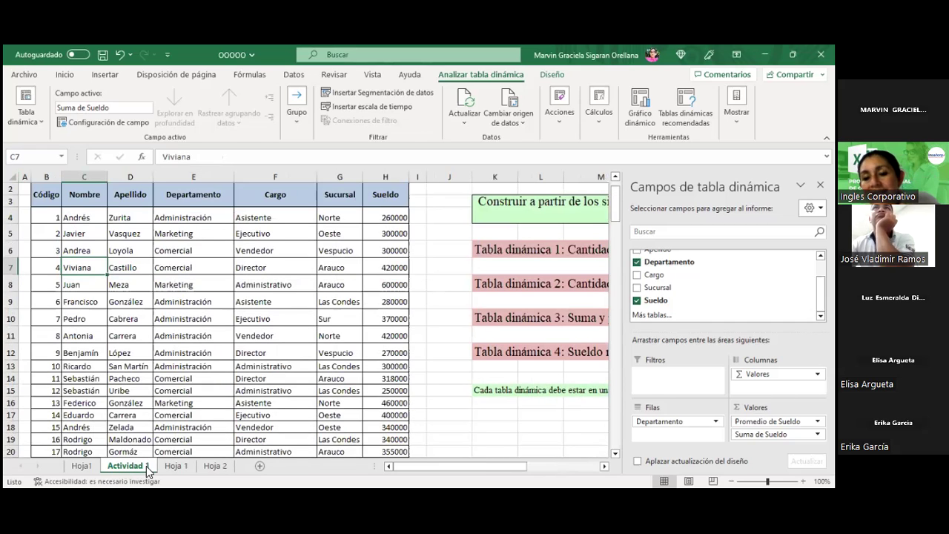
pyautogui.click(492, 317)
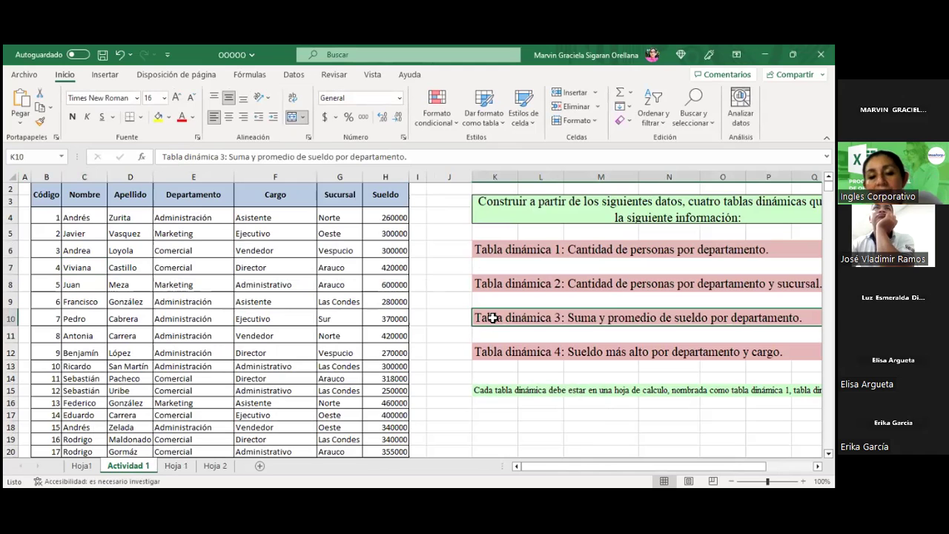
pyautogui.rightClick(494, 317)
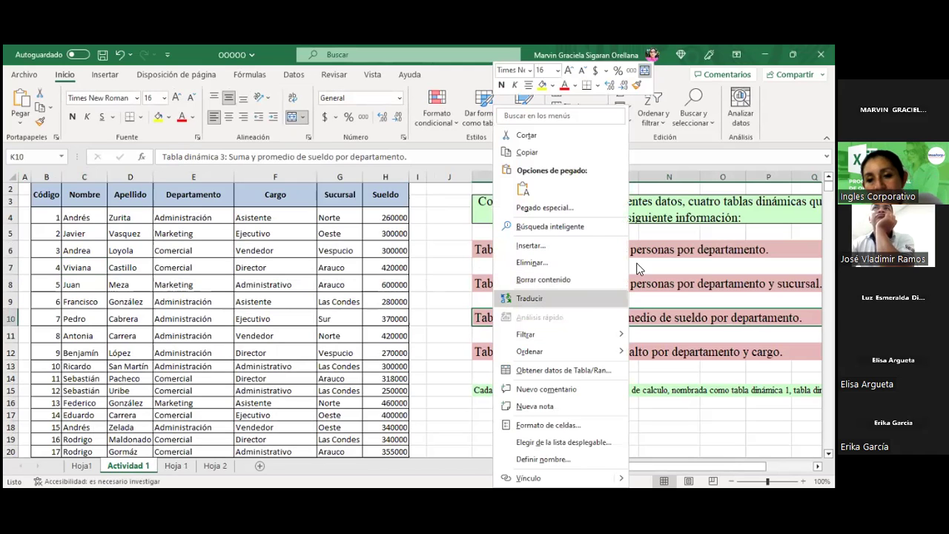
pyautogui.click(528, 152)
pyautogui.click(174, 465)
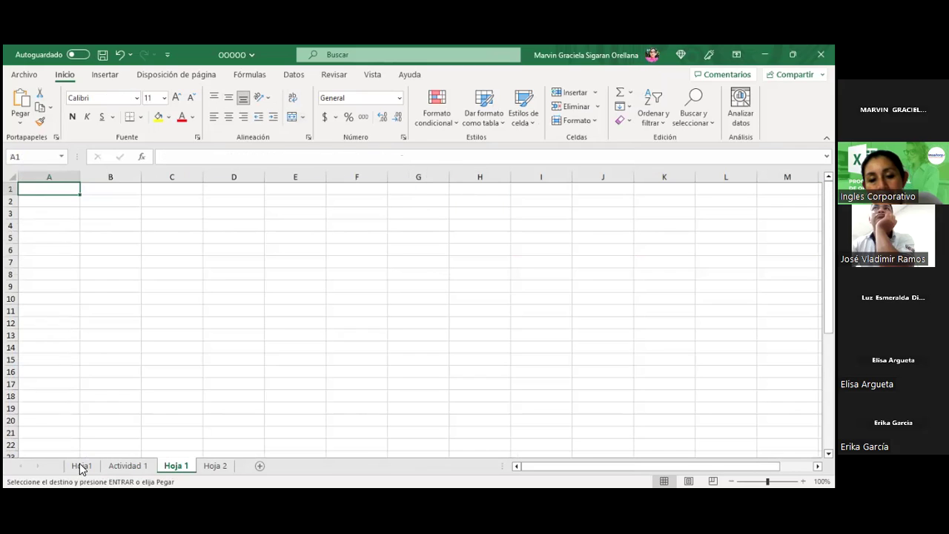
pyautogui.click(82, 465)
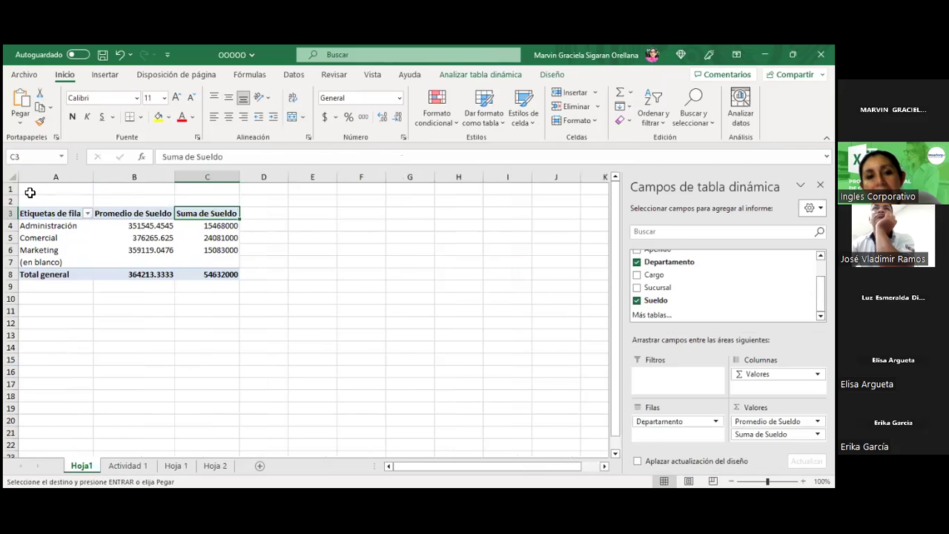
pyautogui.click(30, 191)
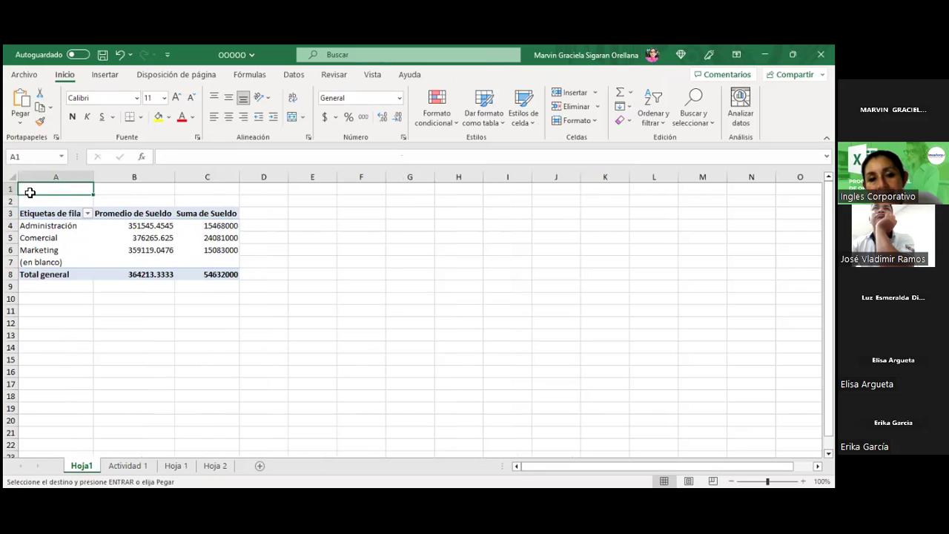
pyautogui.hotkey('ctrl', 'v')
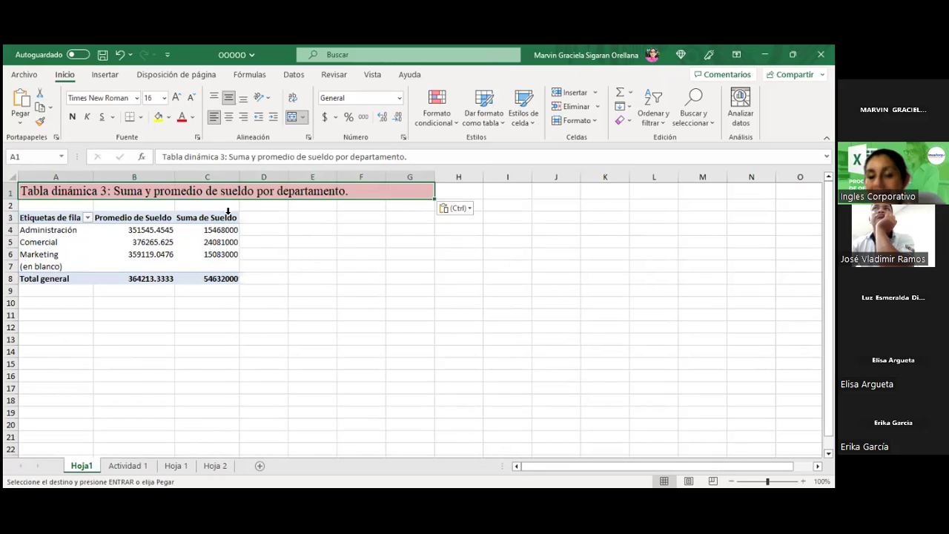
pyautogui.click(280, 226)
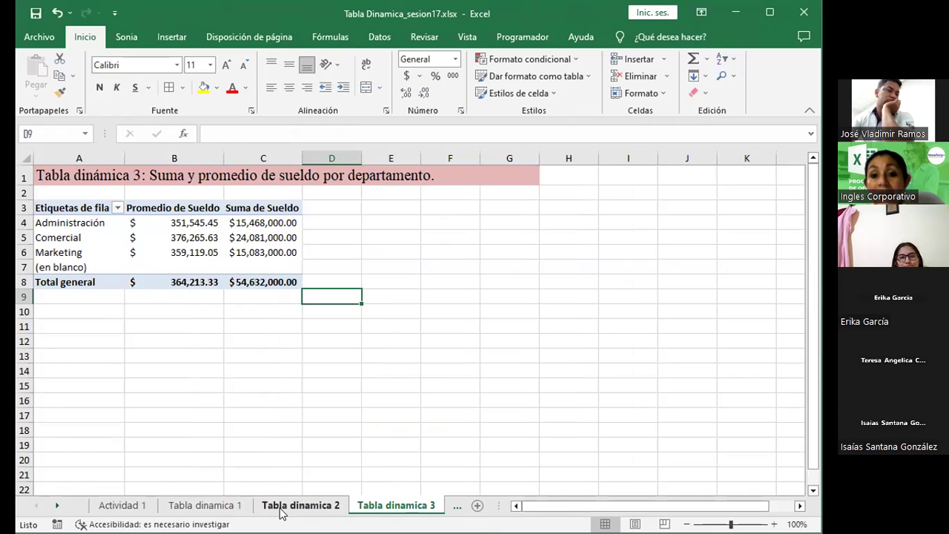
# Step: Create an empty pivot table on new sheet Hoja4 from the full Actividad 1 employee table
pyautogui.click(131, 507)
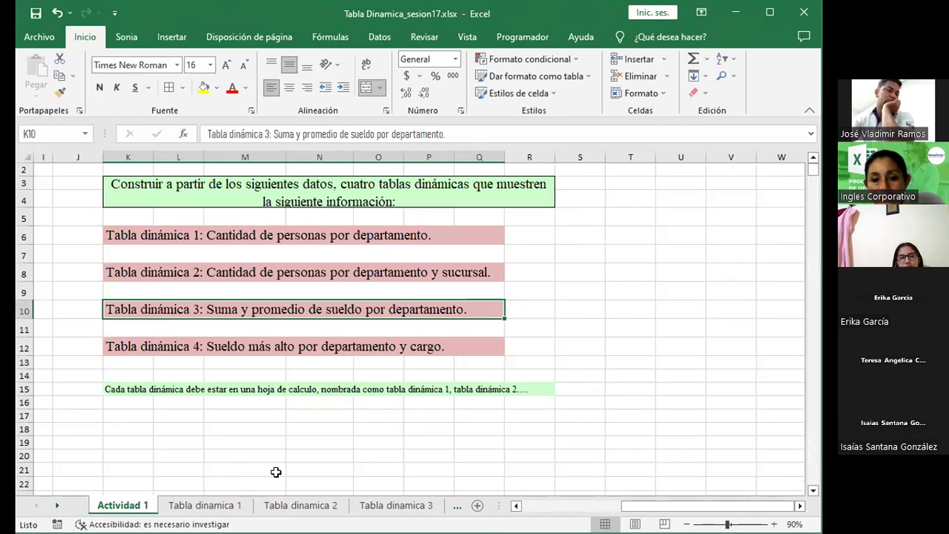
pyautogui.moveTo(693, 509); pyautogui.dragTo(528, 487)
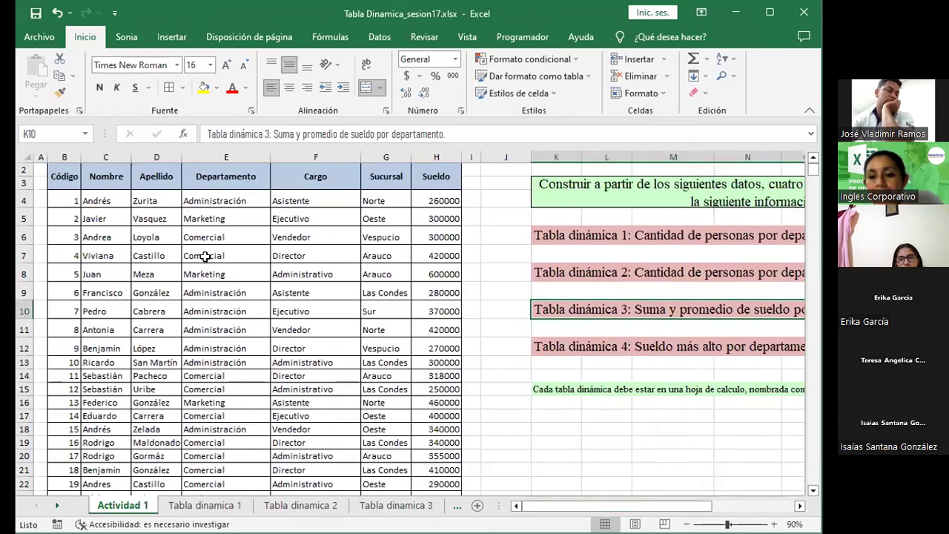
pyautogui.click(176, 249)
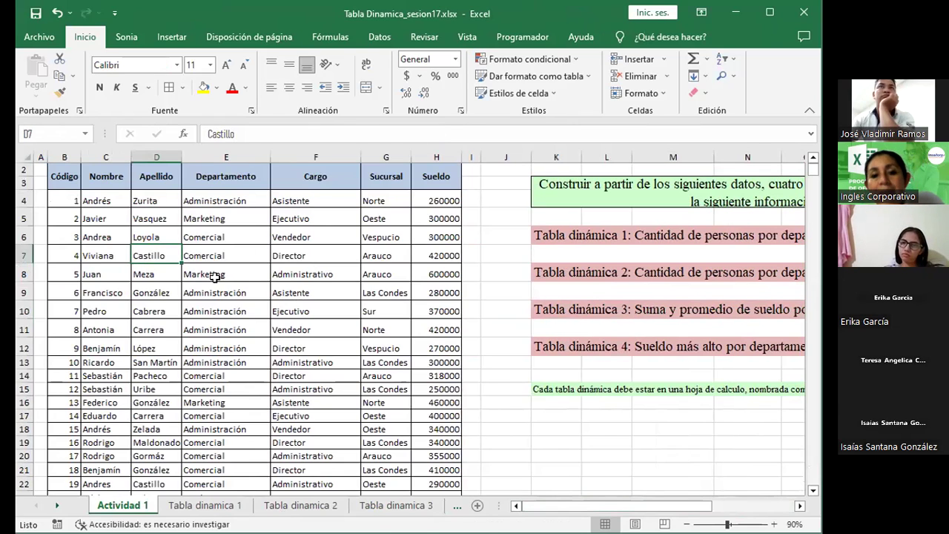
pyautogui.hotkey('ctrl', 'e')
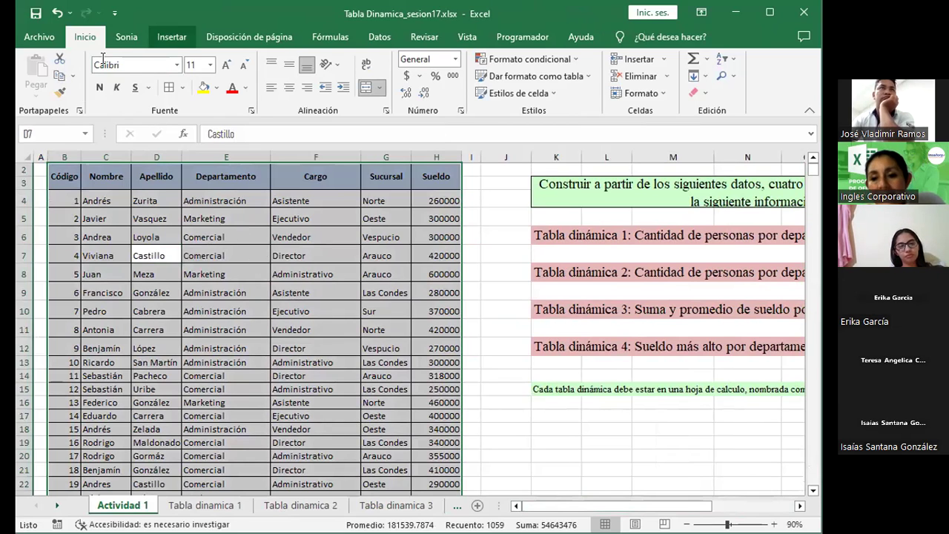
pyautogui.click(171, 36)
pyautogui.click(34, 73)
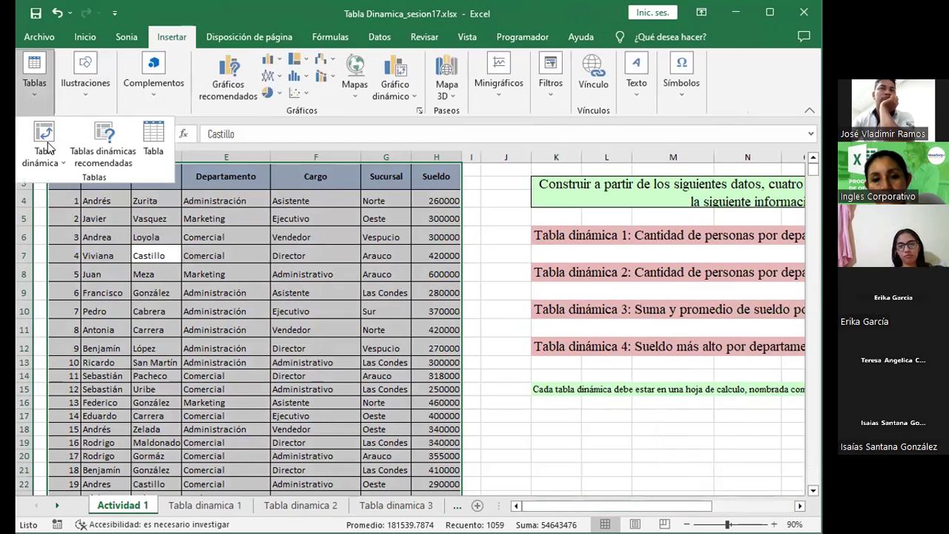
pyautogui.click(51, 148)
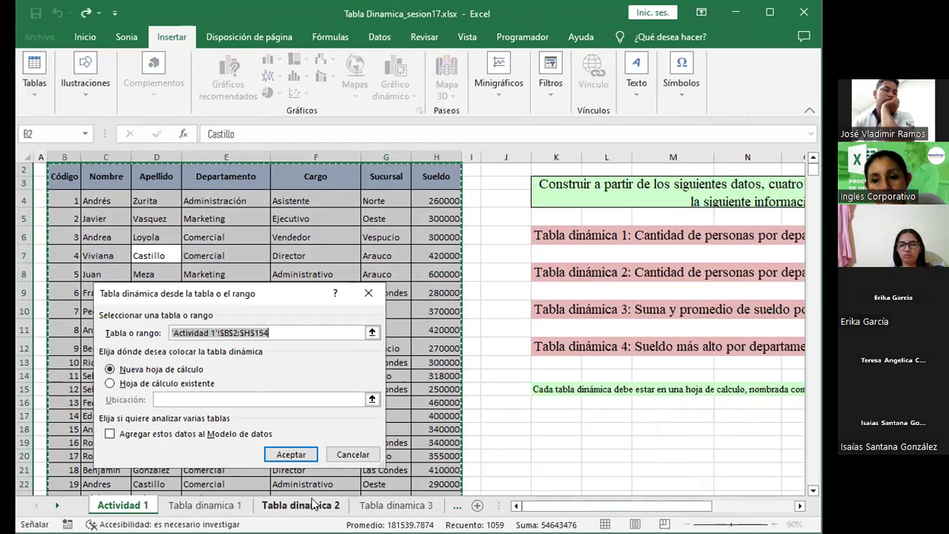
pyautogui.click(287, 455)
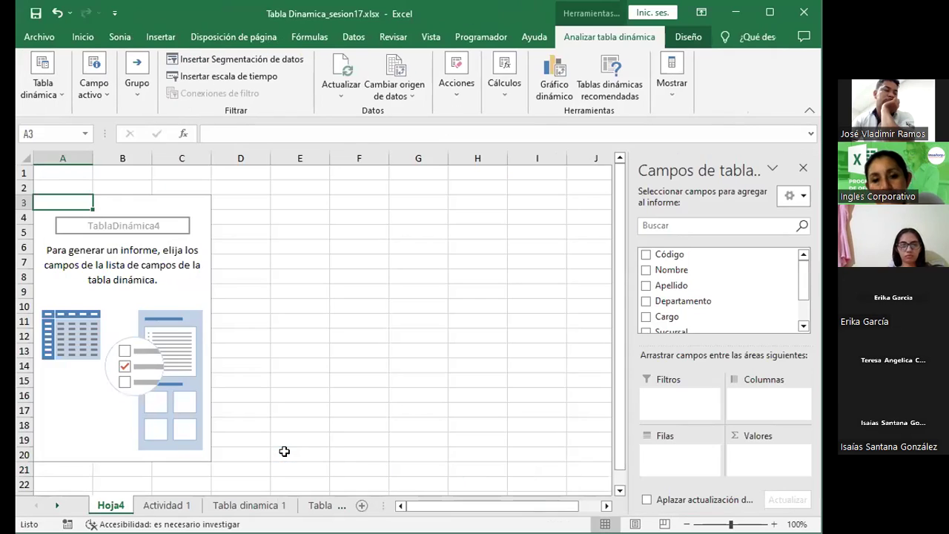
pyautogui.click(111, 248)
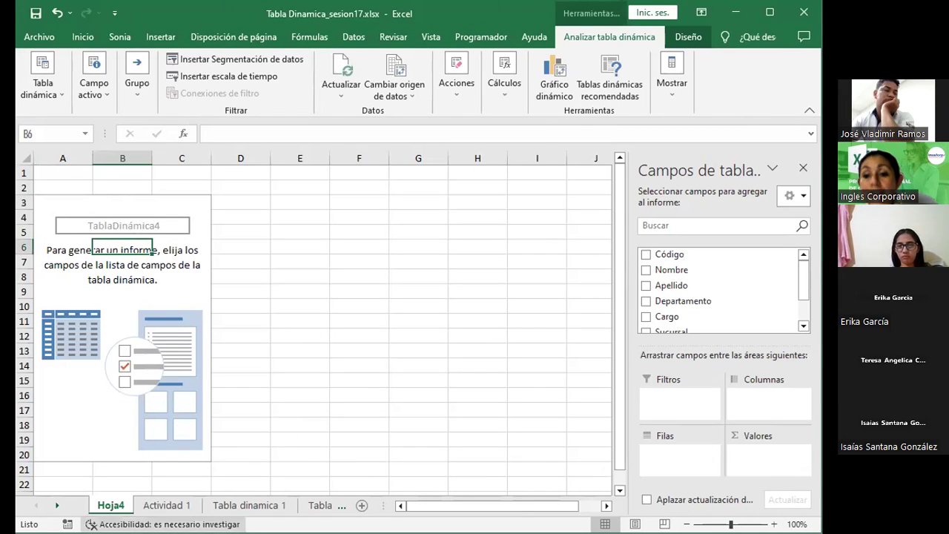
pyautogui.click(169, 506)
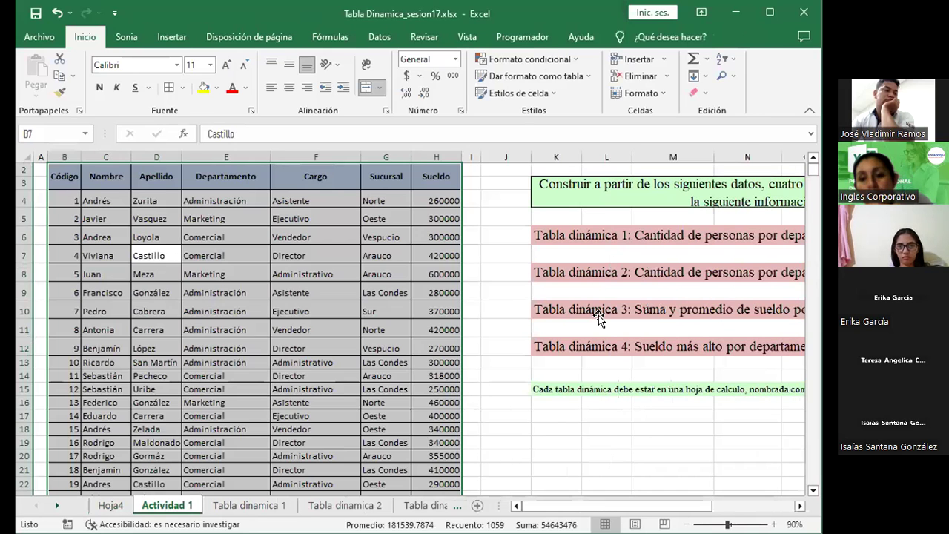
# Step: Copy the Tabla dinámica 3 heading from K10 into cell A1 of Hoja4
pyautogui.click(599, 315)
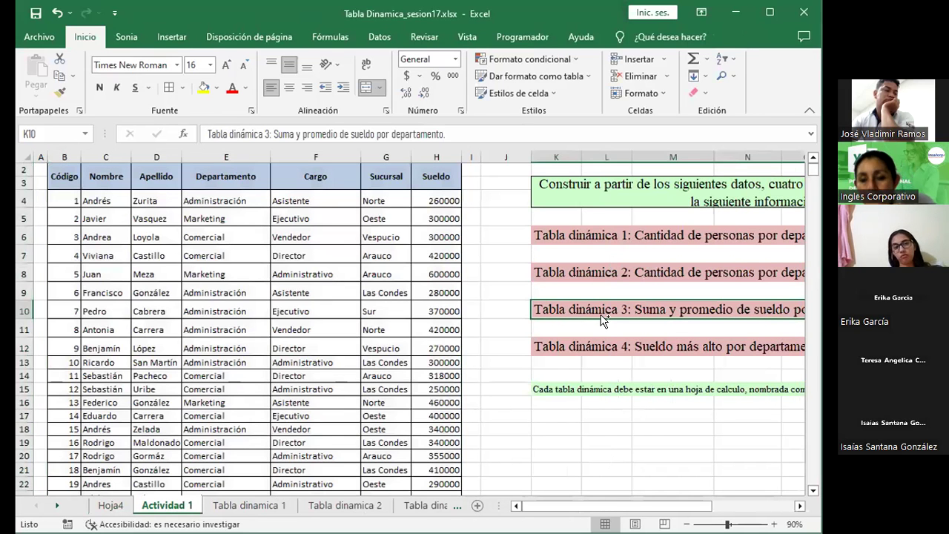
pyautogui.hotkey('ctrl', 'c')
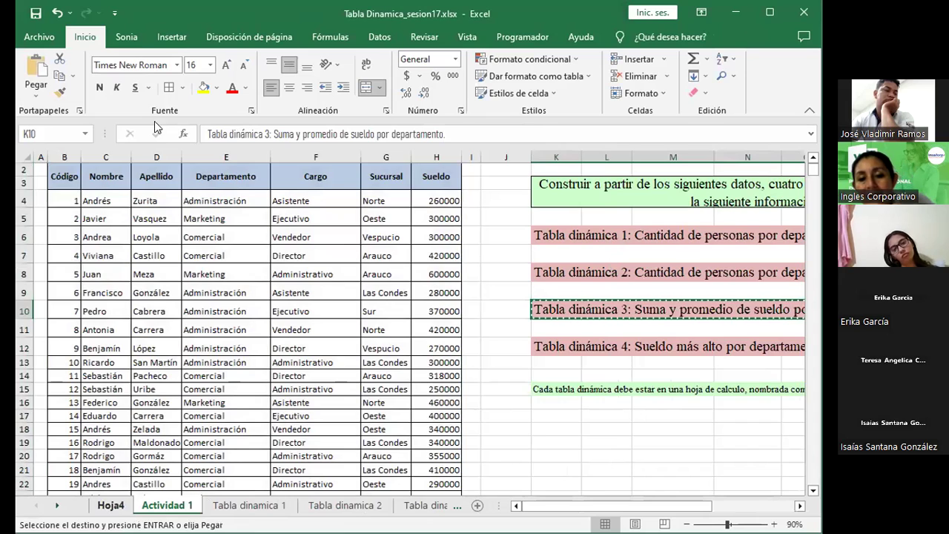
pyautogui.hotkey('ctrl', 'pageup')
pyautogui.click(57, 170)
pyautogui.hotkey('ctrl', 'v')
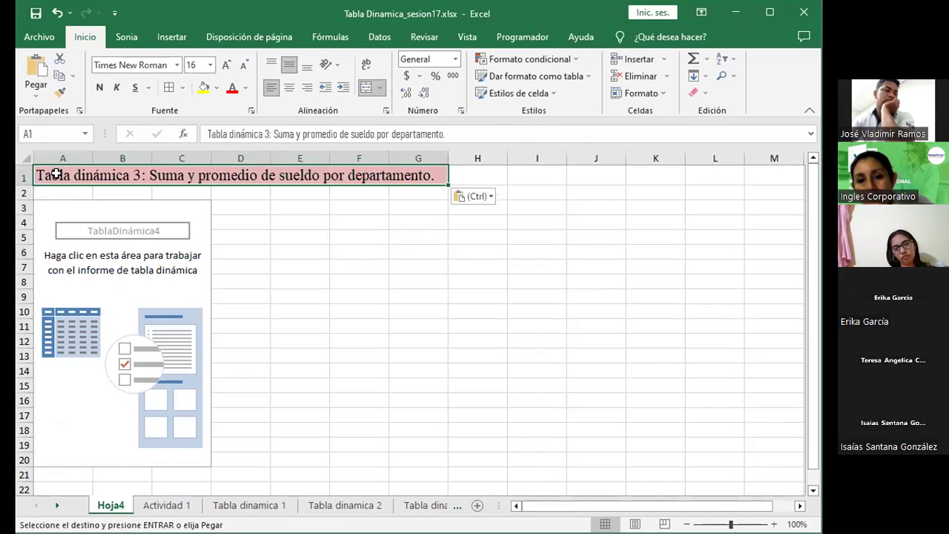
# Step: Build the pivot with Departamento rows and summed Sueldo, totalling 54632000
pyautogui.click(123, 284)
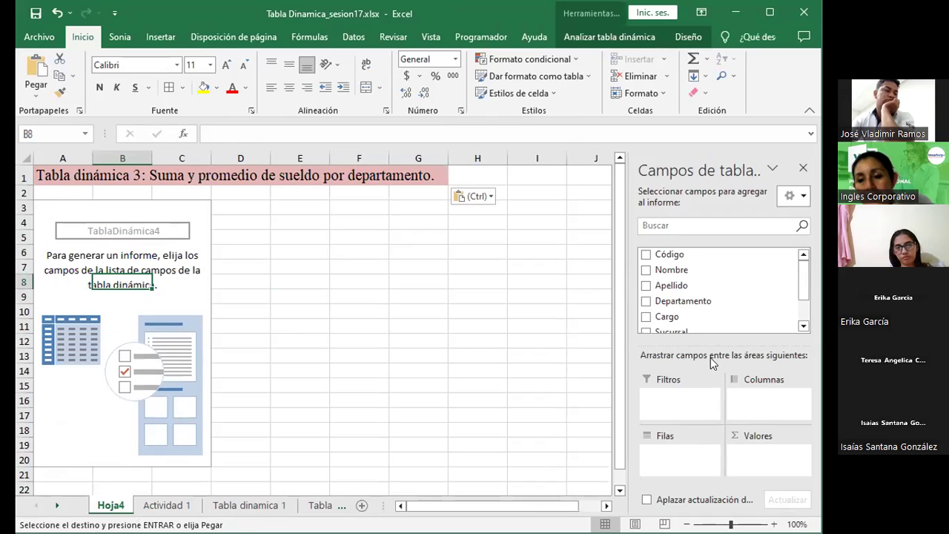
pyautogui.moveTo(690, 306); pyautogui.dragTo(685, 460)
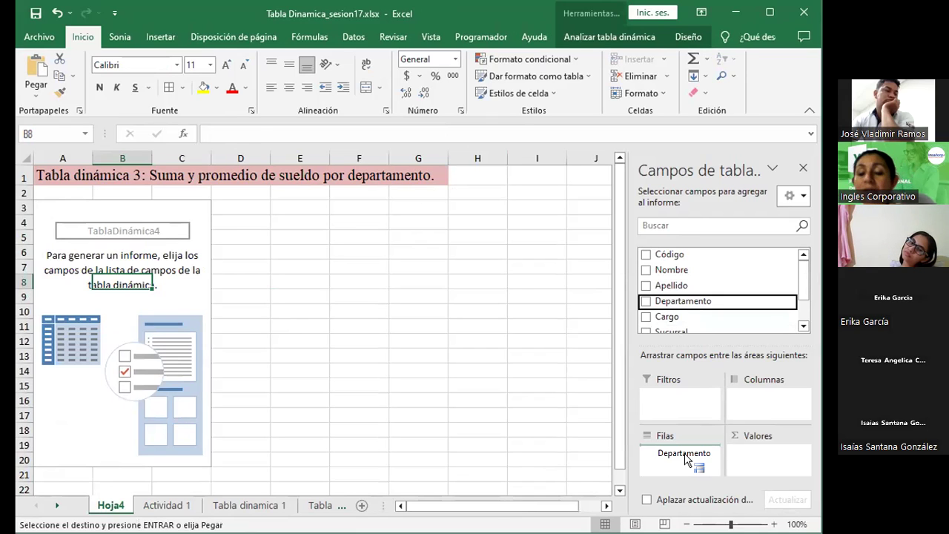
pyautogui.moveTo(686, 459); pyautogui.dragTo(685, 459)
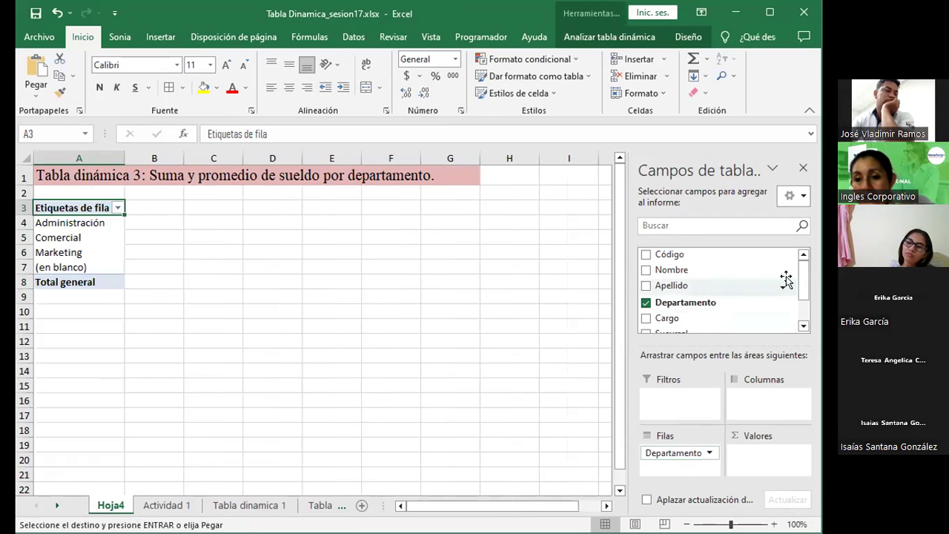
pyautogui.moveTo(803, 275); pyautogui.dragTo(800, 295)
pyautogui.moveTo(690, 308); pyautogui.dragTo(762, 454)
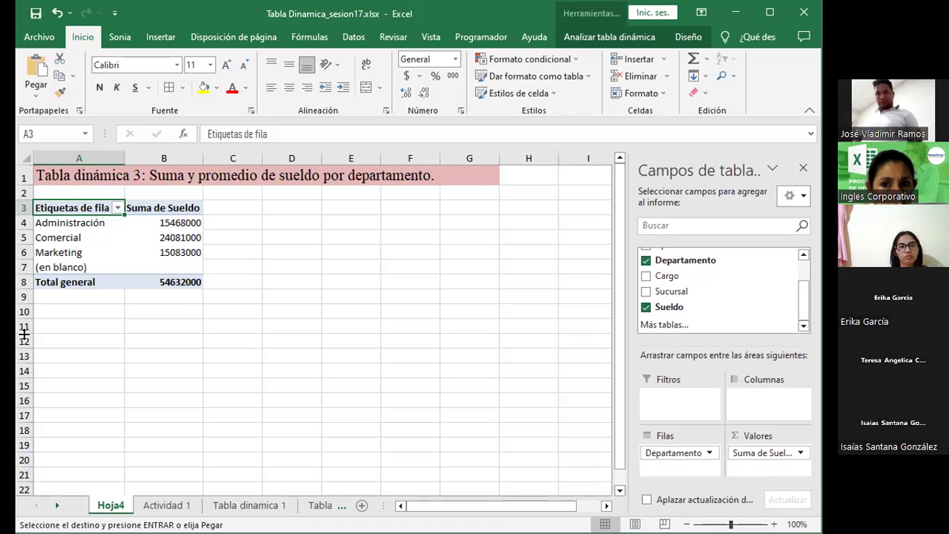
pyautogui.click(167, 505)
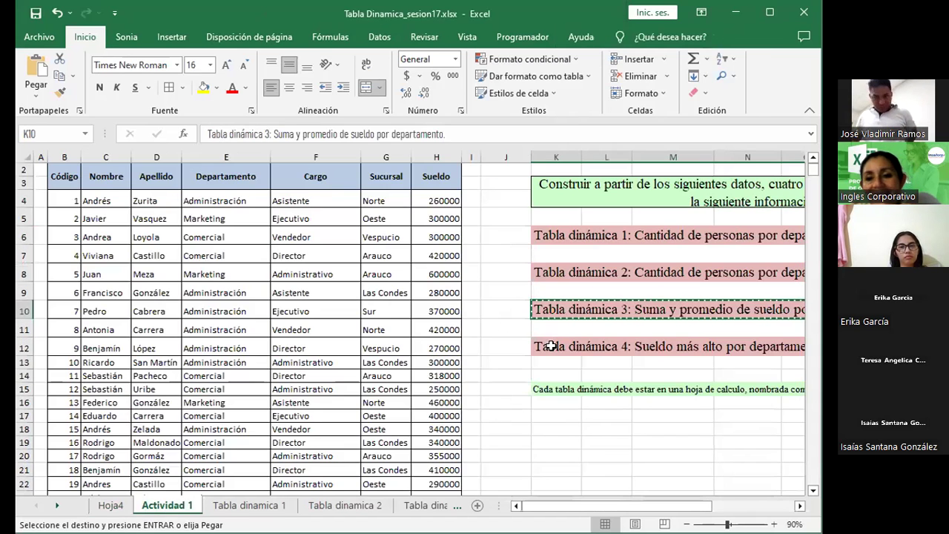
pyautogui.click(550, 345)
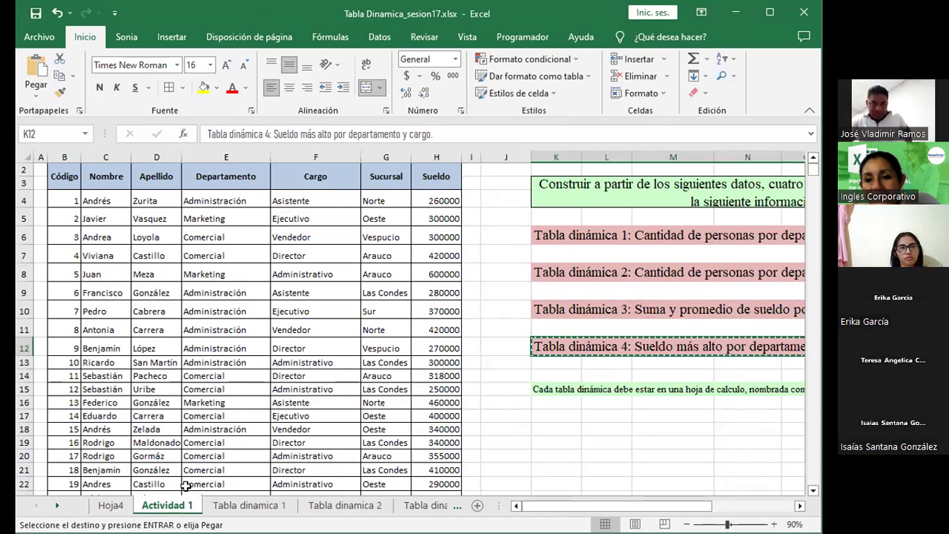
# Step: Paste the heading 'Tabla dinámica 4: Sueldo más alto por departamento y cargo.' into Hoja4 cell A1
pyautogui.click(110, 505)
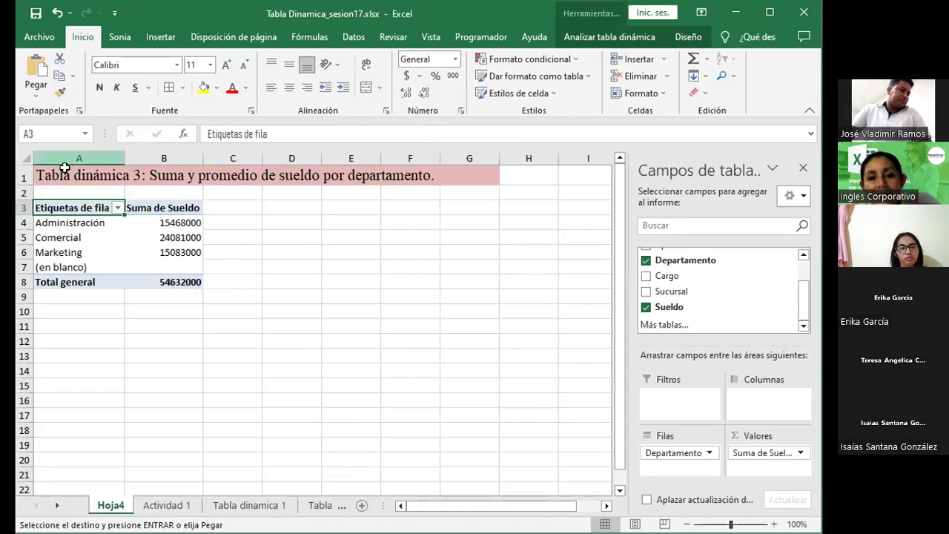
pyautogui.click(66, 169)
pyautogui.hotkey('ctrl', 'v')
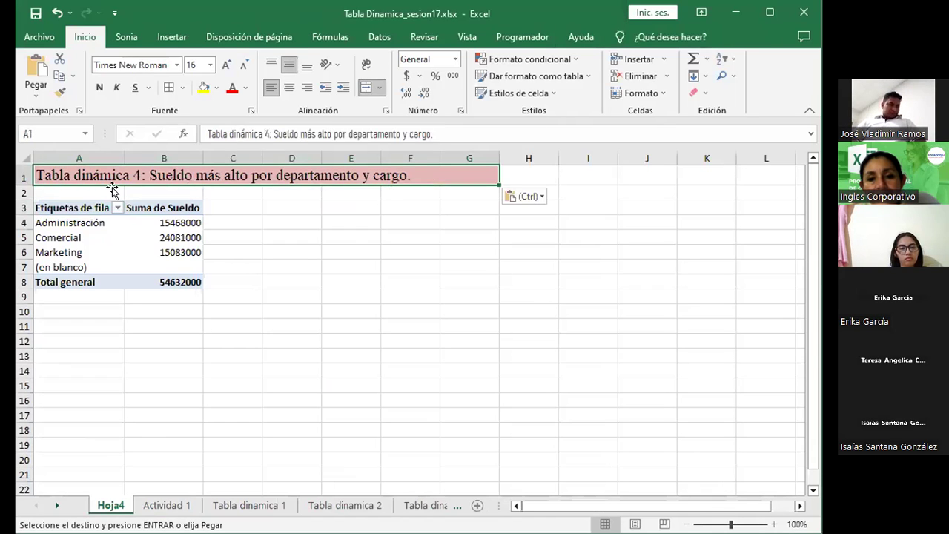
pyautogui.click(136, 237)
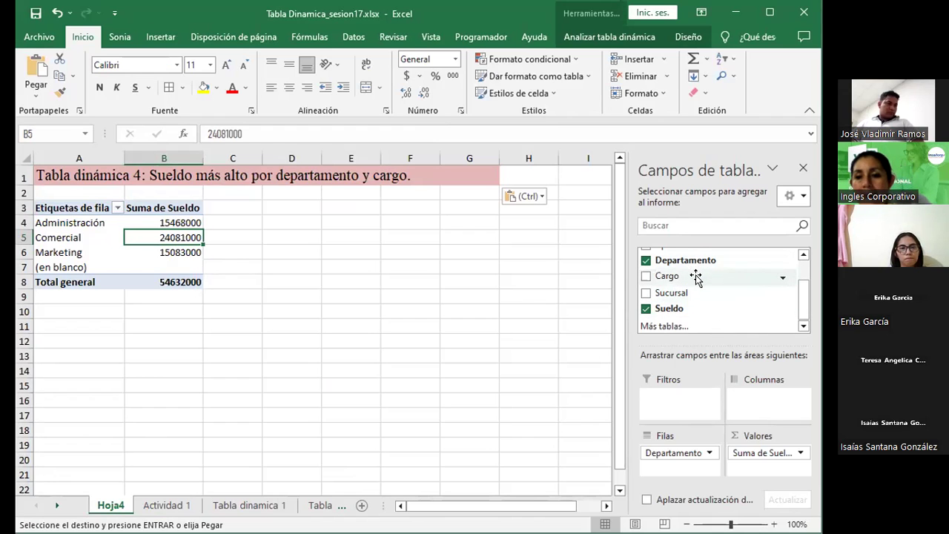
# Step: Place the Cargo field in Filas beneath Departamento, after briefly trying it in Columnas
pyautogui.moveTo(695, 276); pyautogui.dragTo(749, 456)
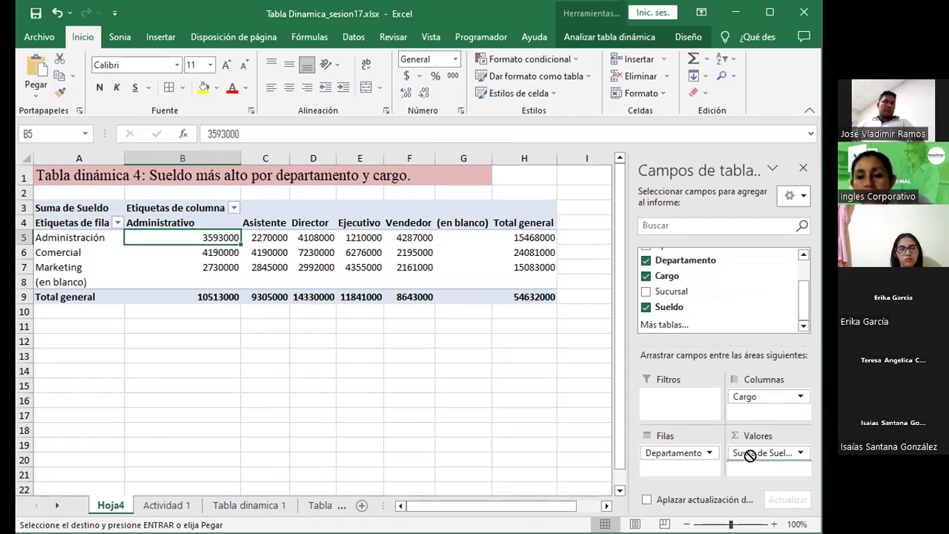
pyautogui.moveTo(749, 455); pyautogui.dragTo(696, 466)
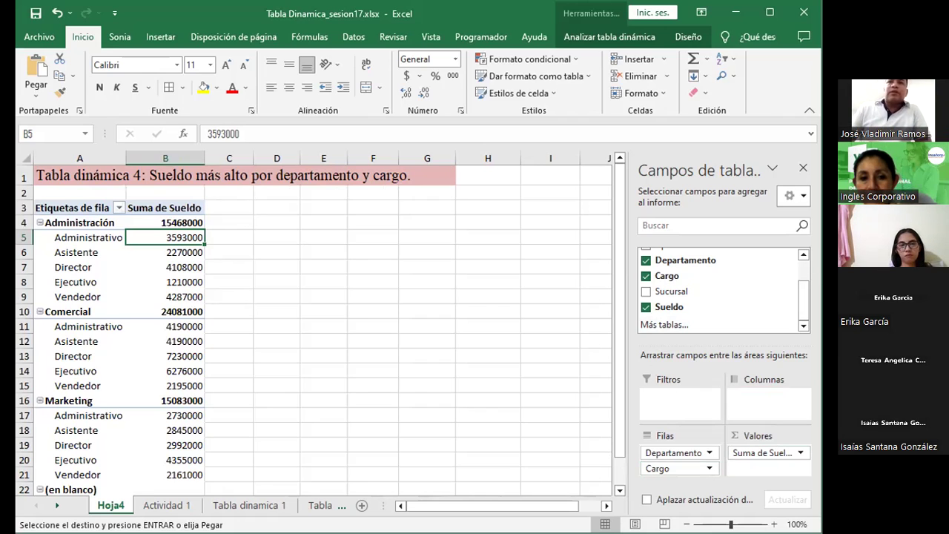
pyautogui.click(282, 296)
pyautogui.click(164, 252)
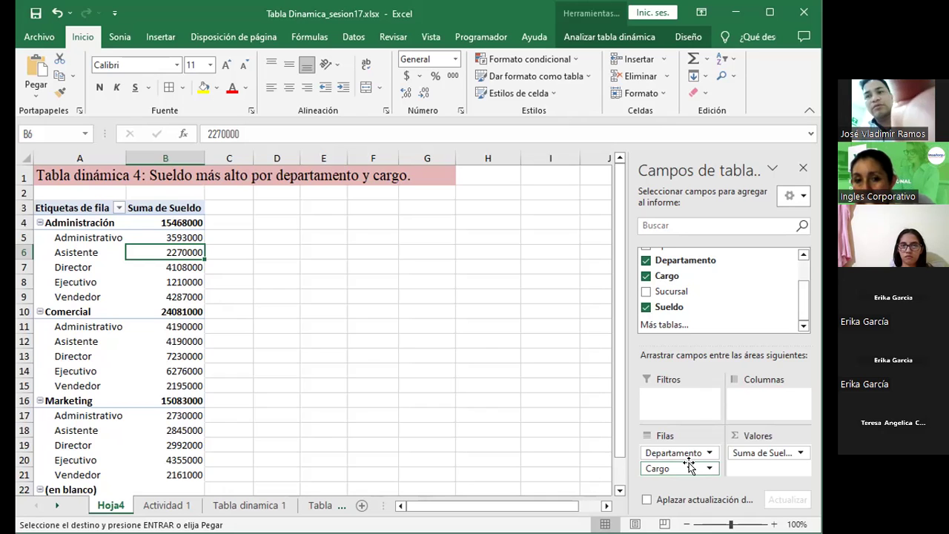
pyautogui.moveTo(688, 466); pyautogui.dragTo(764, 413)
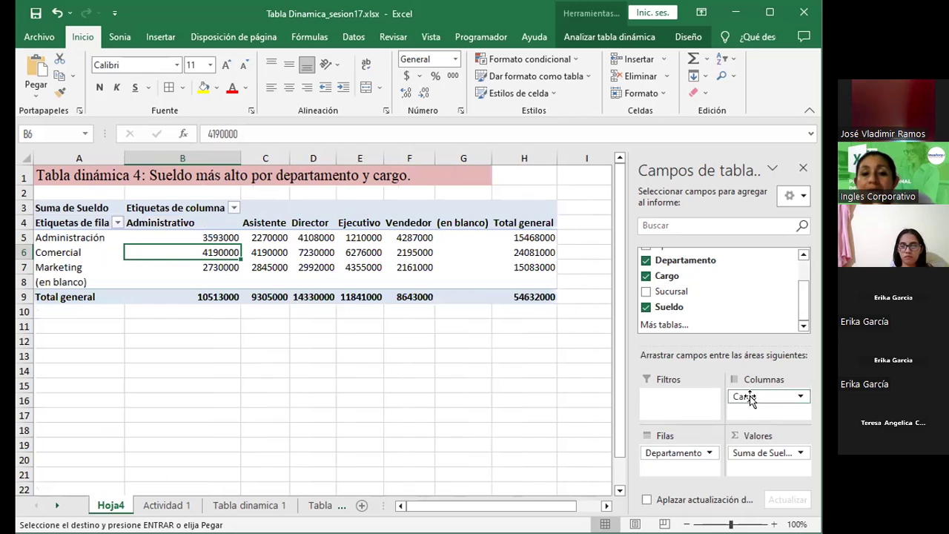
pyautogui.moveTo(750, 399); pyautogui.dragTo(692, 459)
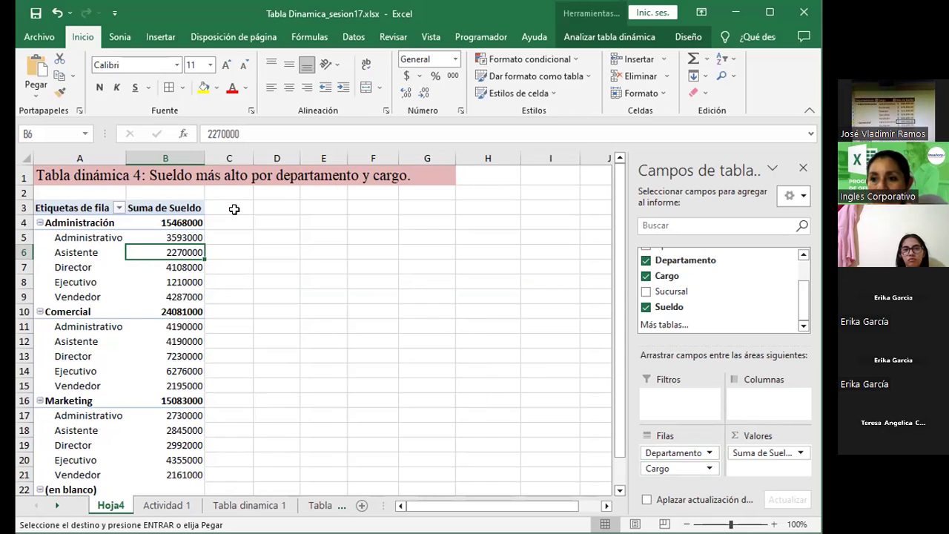
pyautogui.click(236, 176)
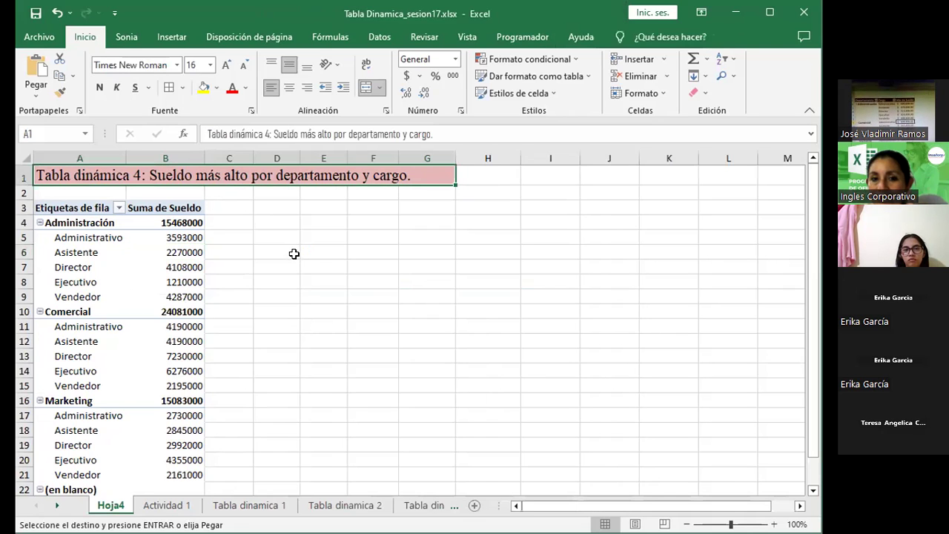
pyautogui.click(141, 282)
# Step: Change the Sueldo value field's summary from Suma to Máx. in the value field settings
pyautogui.click(774, 453)
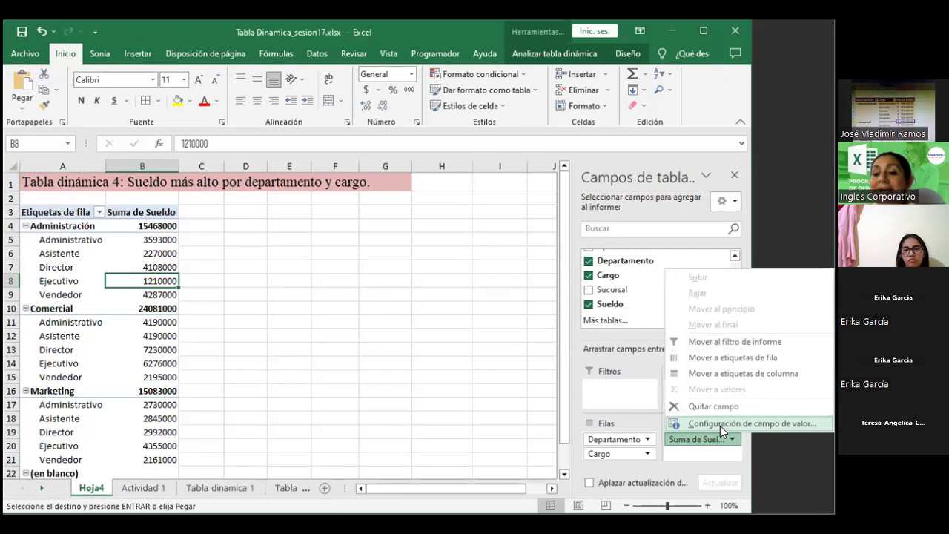
pyautogui.click(720, 423)
pyautogui.moveTo(268, 235); pyautogui.dragTo(459, 216)
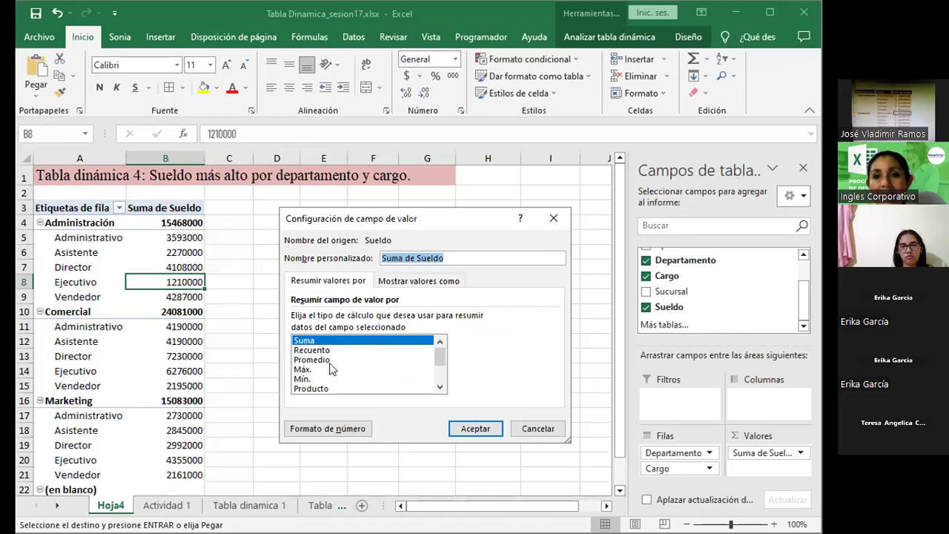
pyautogui.click(331, 368)
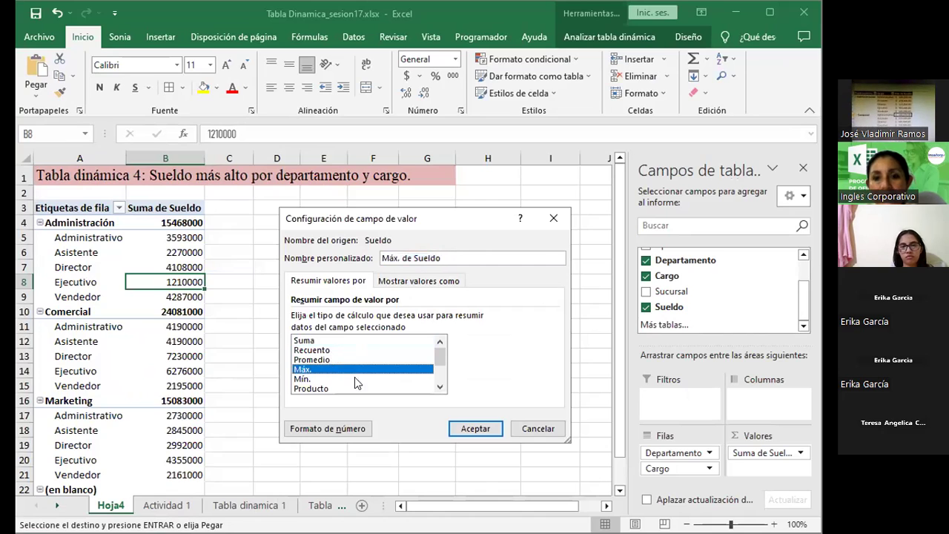
pyautogui.click(469, 430)
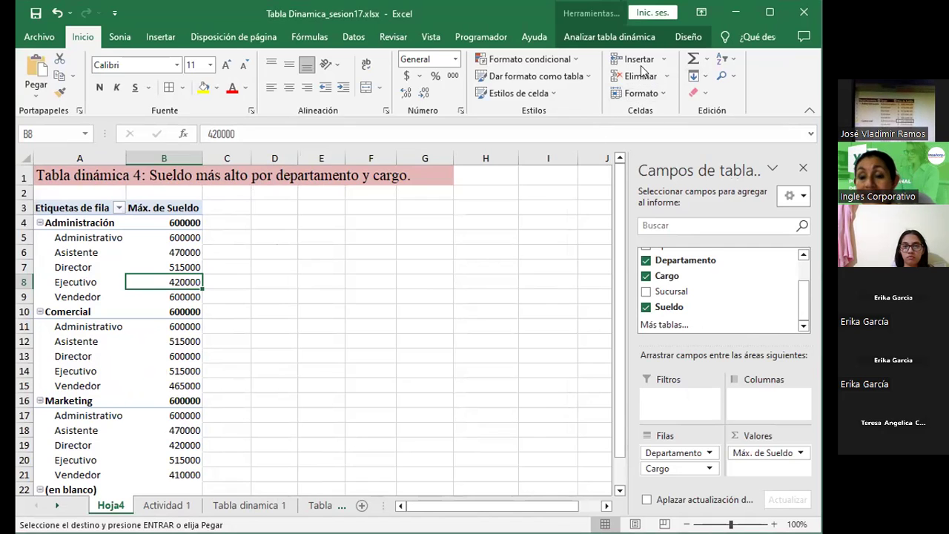
pyautogui.click(135, 265)
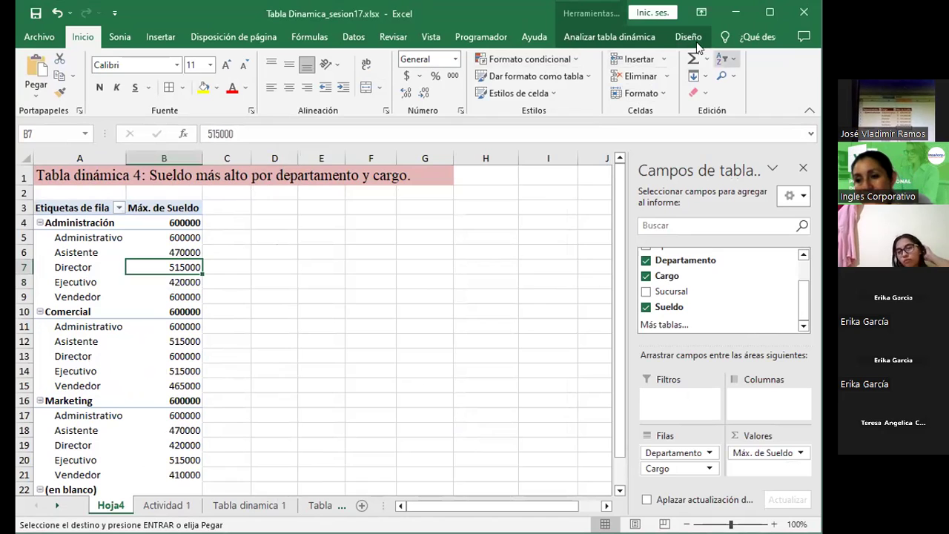
# Step: Browse the PivotTable Styles gallery, trying the Lavanda medium style on the pivot
pyautogui.click(685, 37)
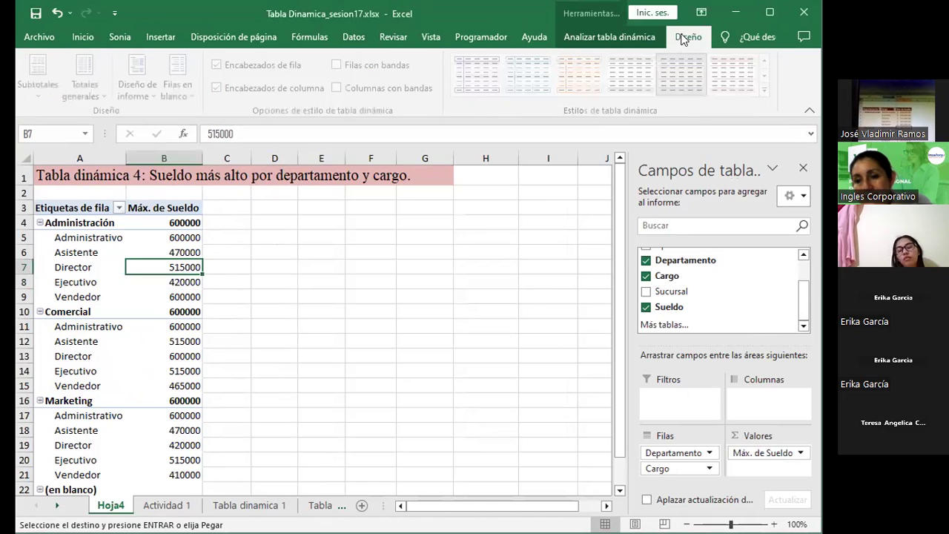
pyautogui.click(768, 76)
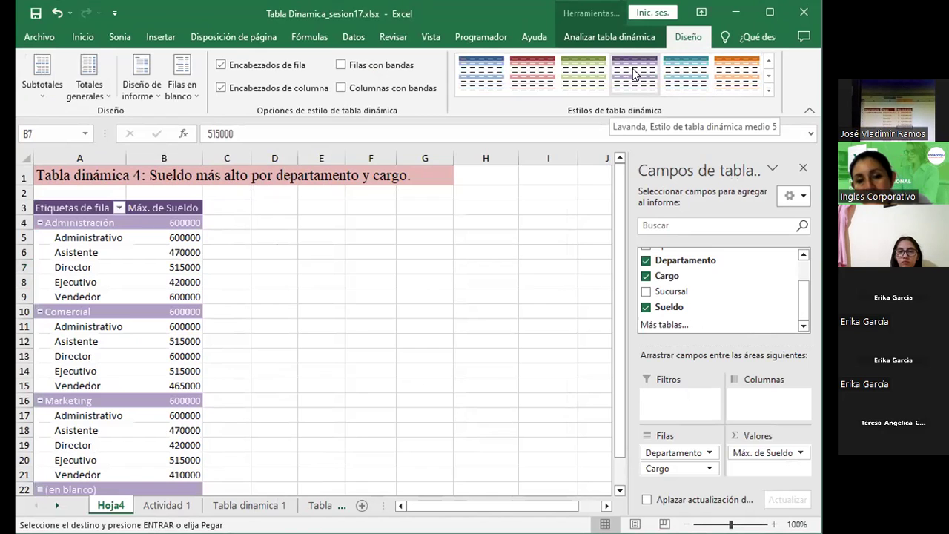
pyautogui.click(683, 82)
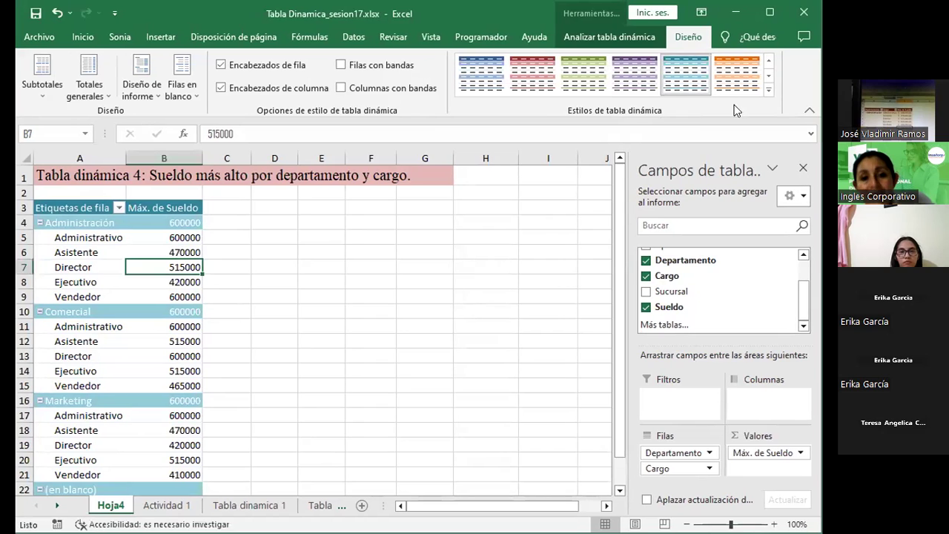
pyautogui.click(768, 77)
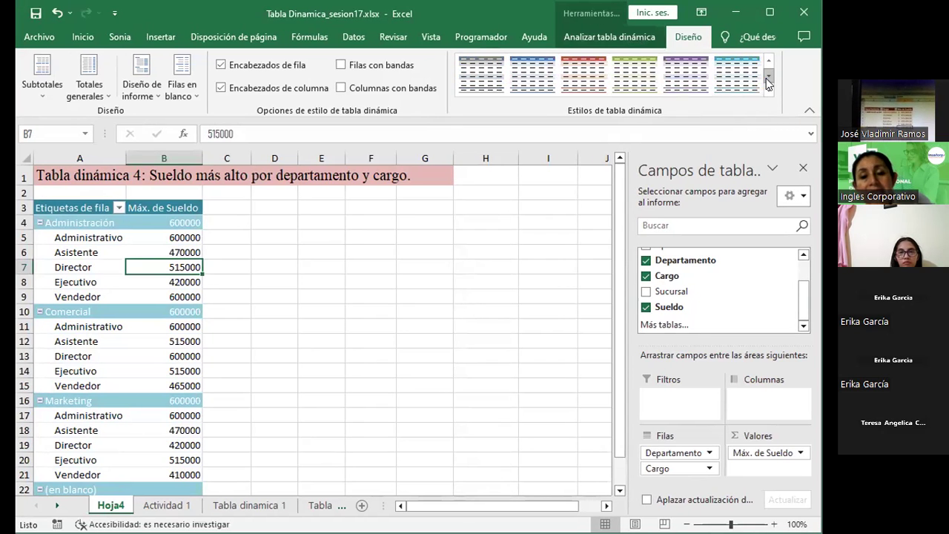
pyautogui.click(769, 12)
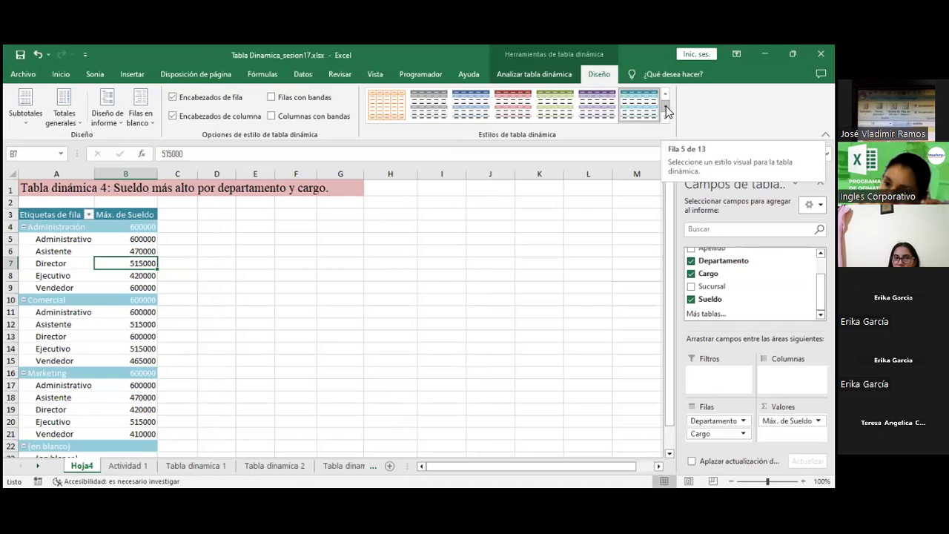
pyautogui.click(665, 108)
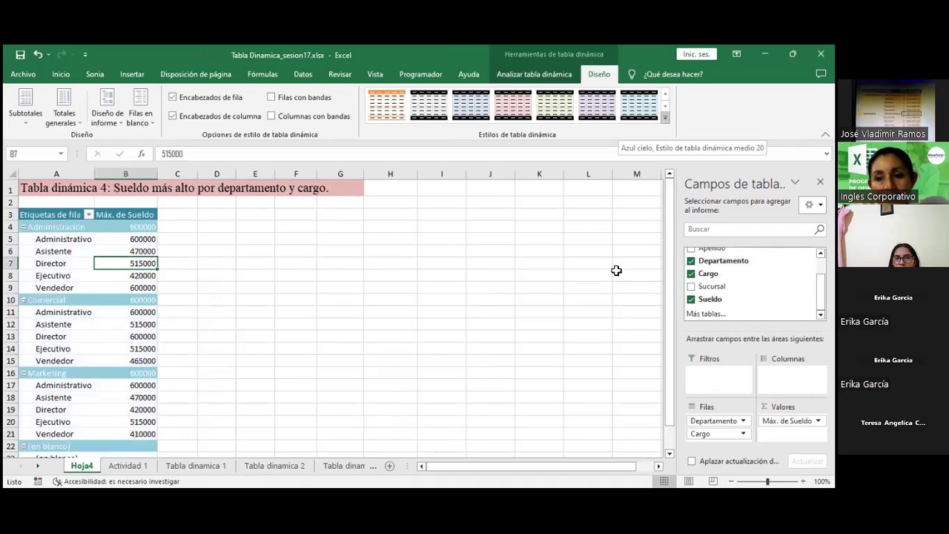
pyautogui.click(666, 106)
pyautogui.click(665, 104)
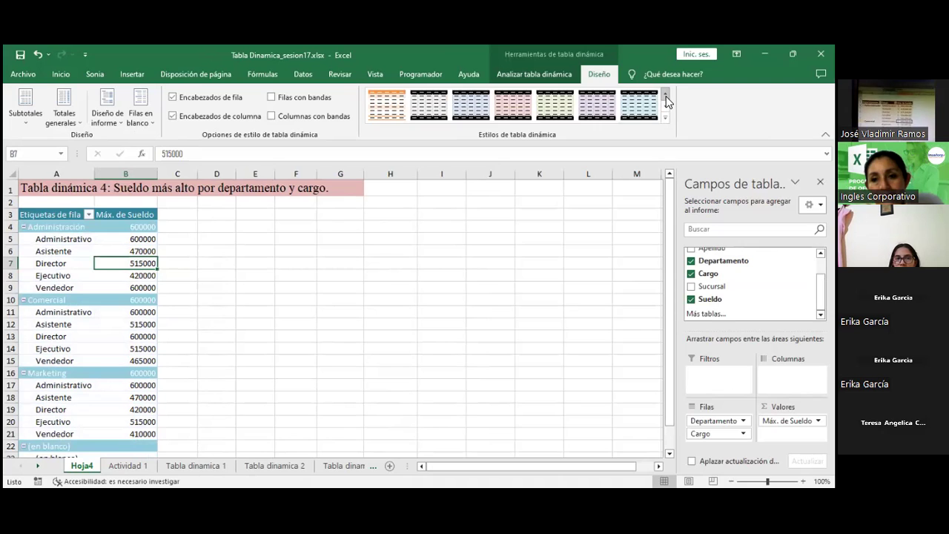
# Step: Bring up the Diseño de informe report layout choices on the Diseño tab
pyautogui.click(546, 73)
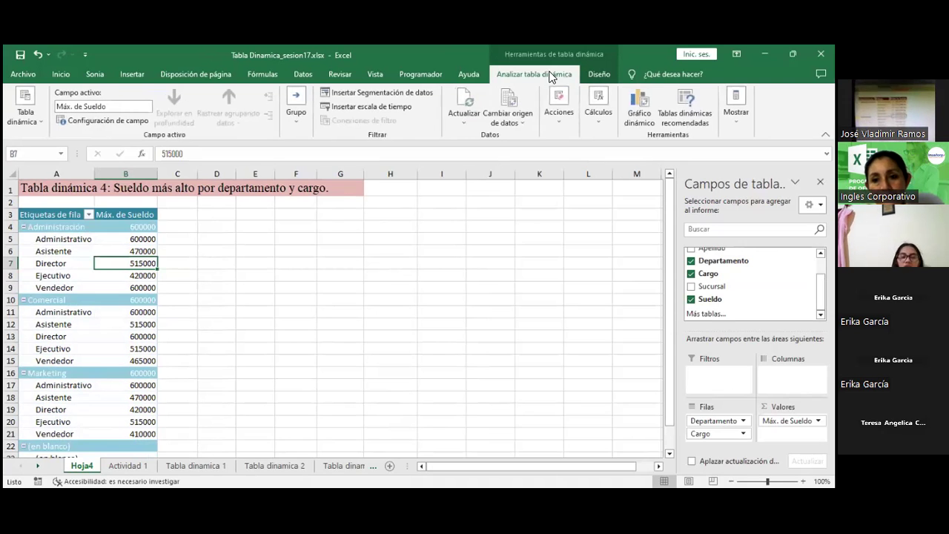
pyautogui.click(594, 75)
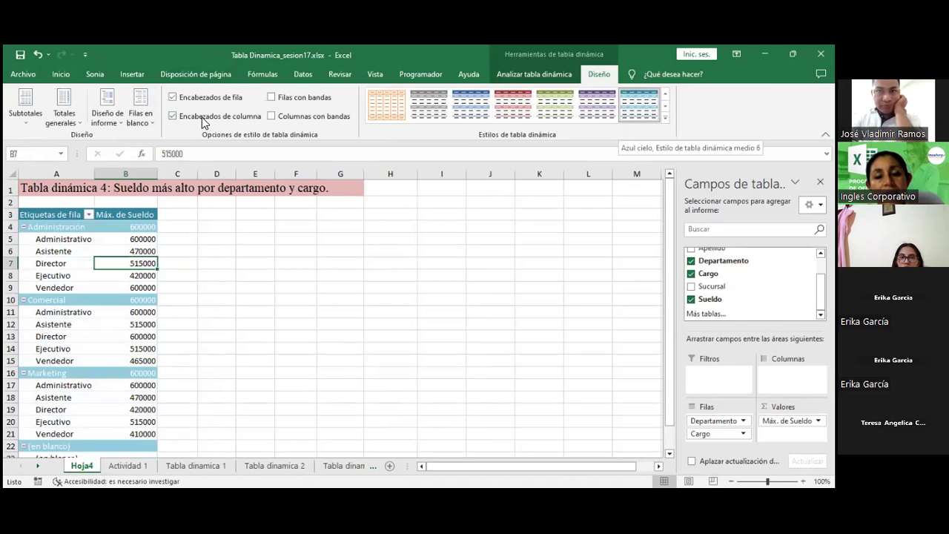
pyautogui.click(107, 110)
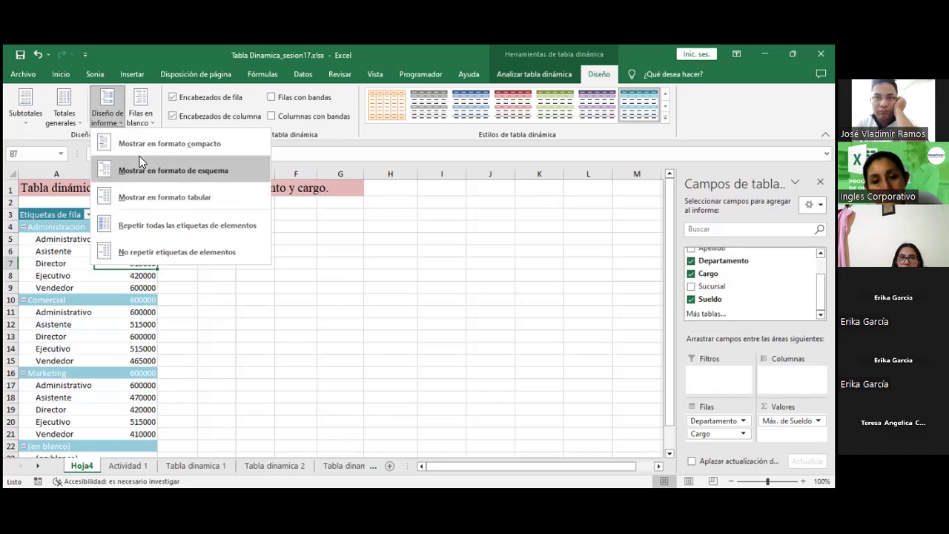
# Step: Switch the pivot to Mostrar en formato tabular, with separate Departamento and Cargo columns
pyautogui.click(149, 190)
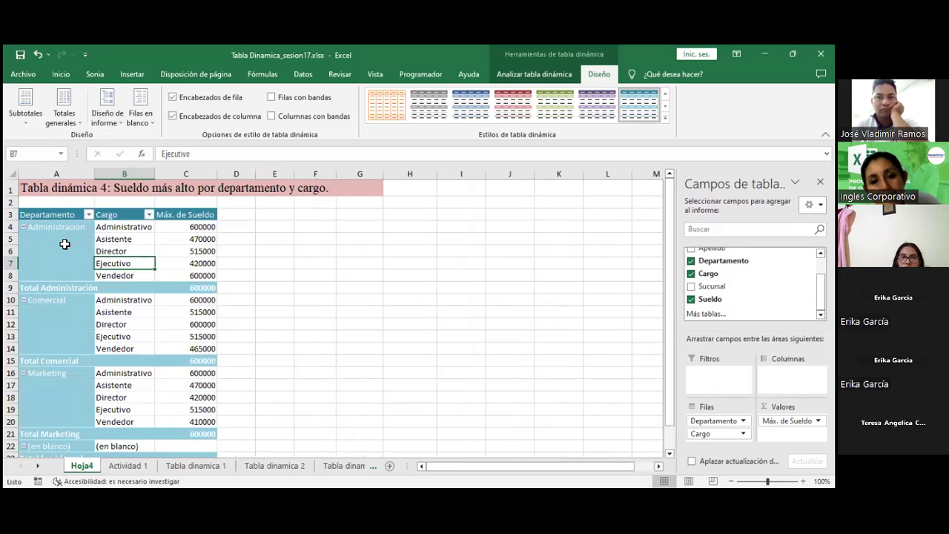
pyautogui.click(128, 253)
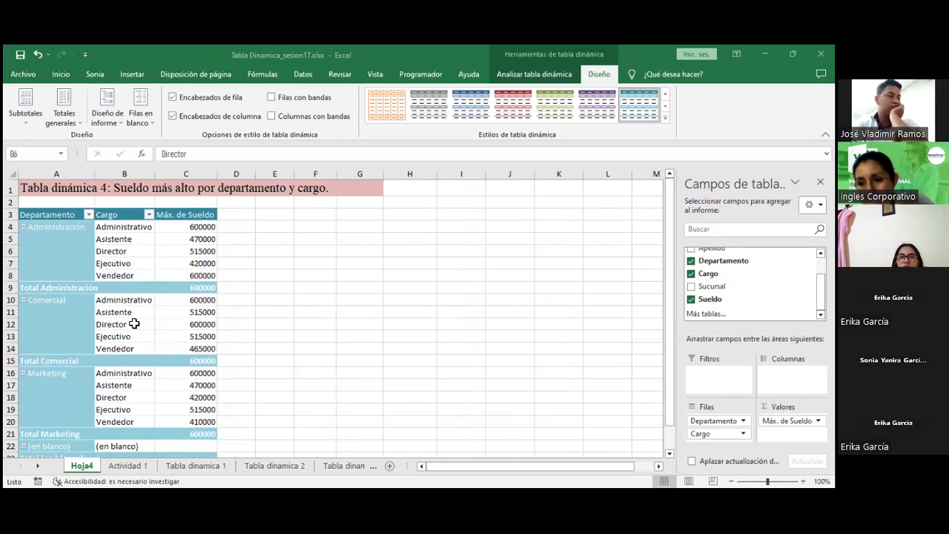
# Step: Apply the Rosa claro, Estilo de tabla dinámica medio 10 style to the Hoja4 pivot
pyautogui.click(111, 323)
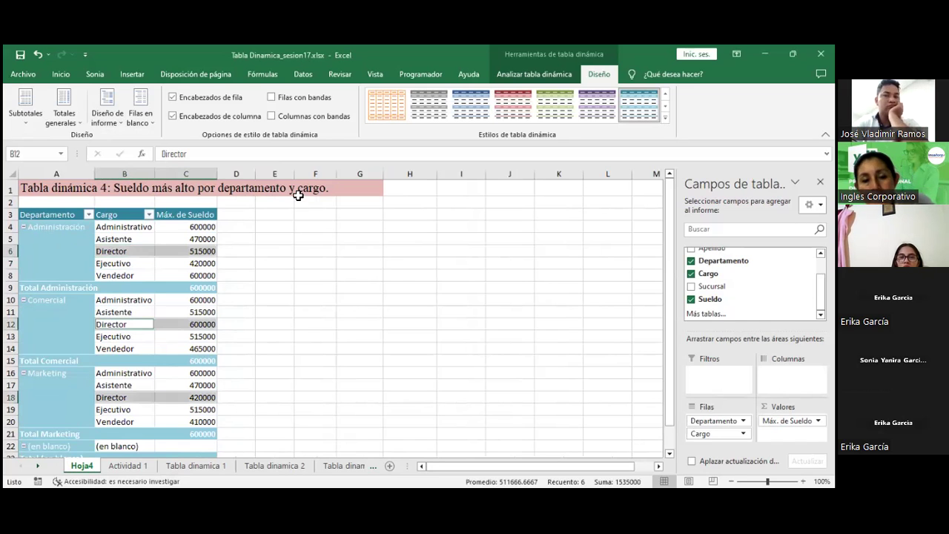
pyautogui.click(666, 95)
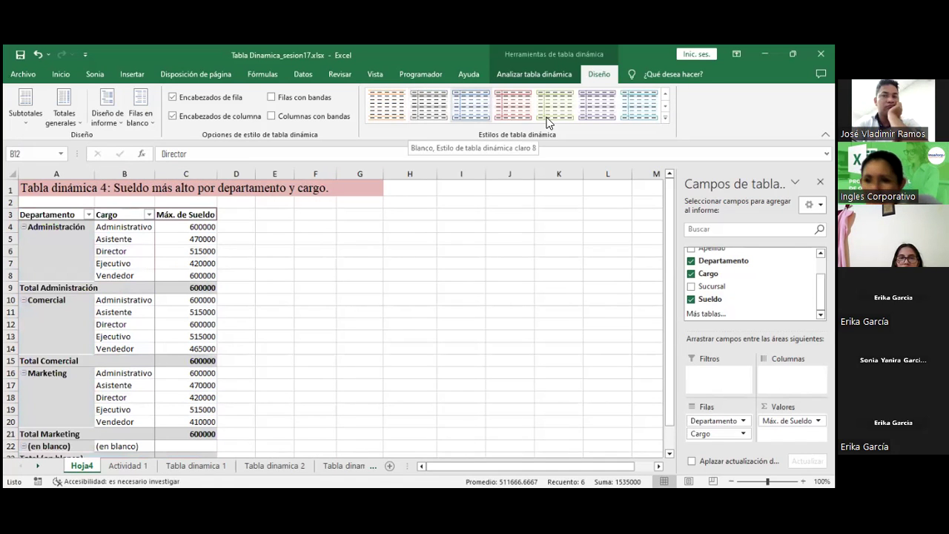
pyautogui.click(638, 104)
pyautogui.click(665, 93)
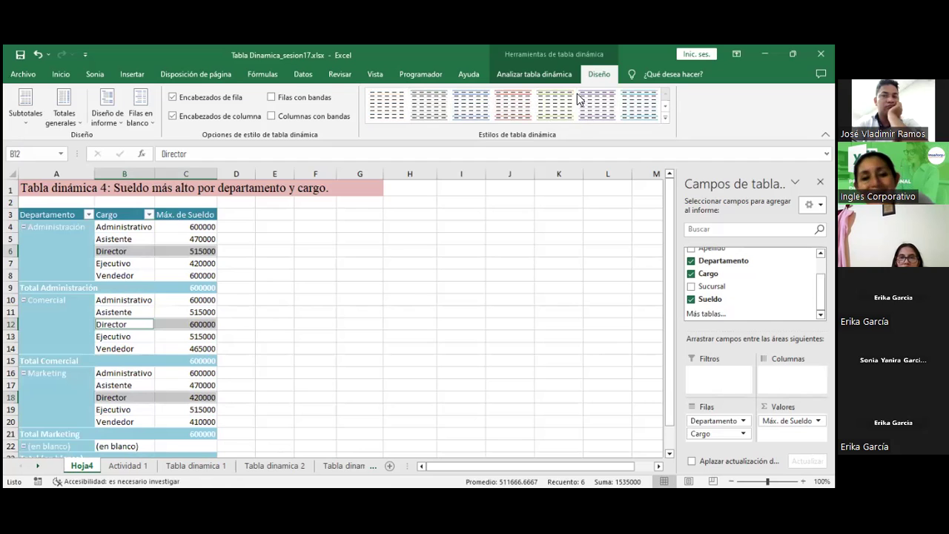
pyautogui.click(666, 107)
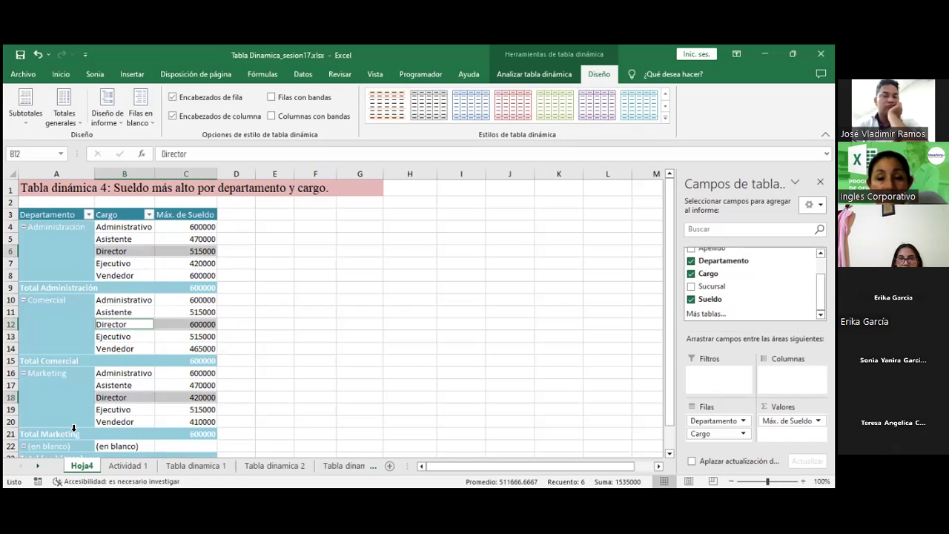
pyautogui.click(165, 266)
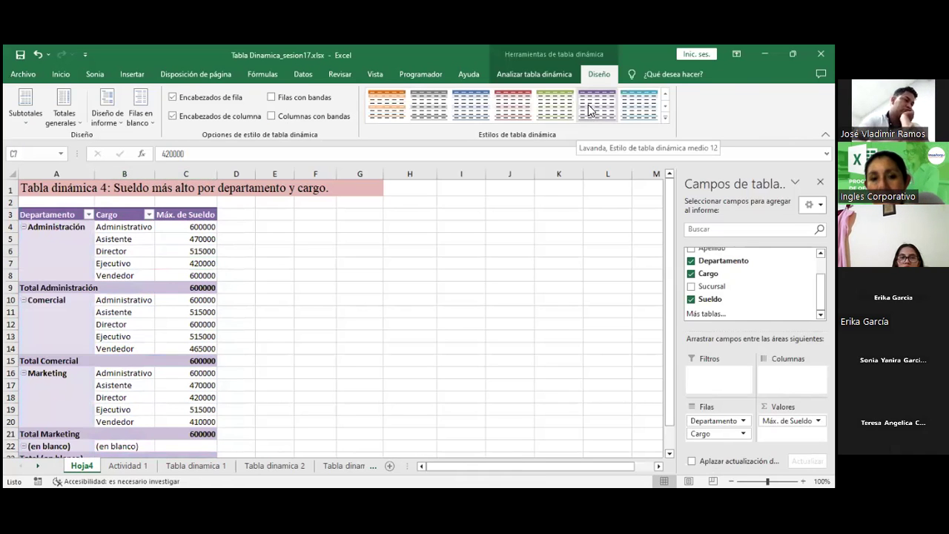
pyautogui.click(513, 107)
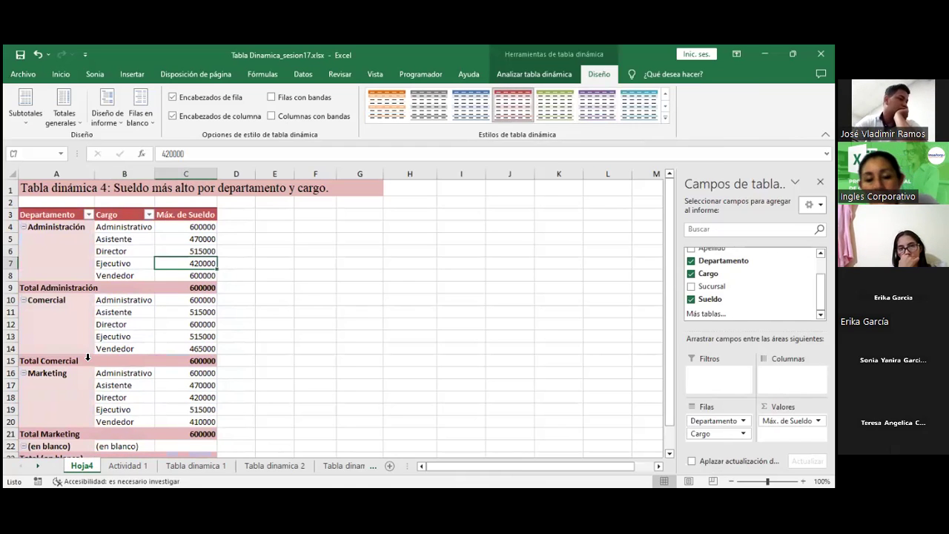
pyautogui.click(187, 238)
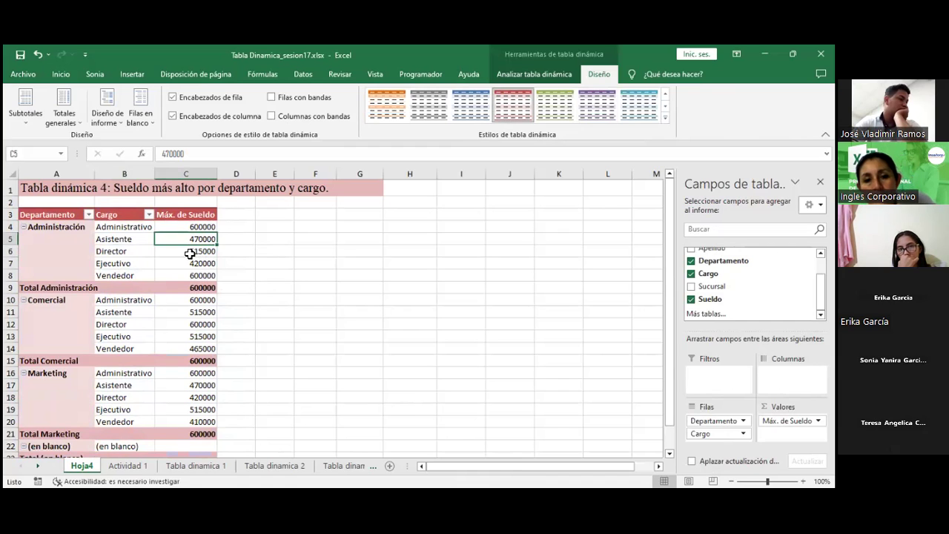
pyautogui.click(183, 262)
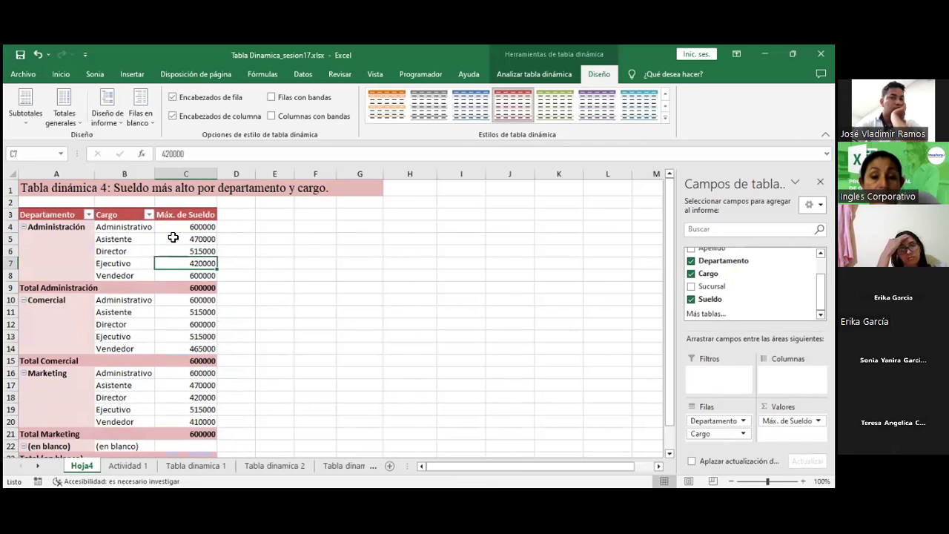
pyautogui.click(173, 237)
pyautogui.click(64, 75)
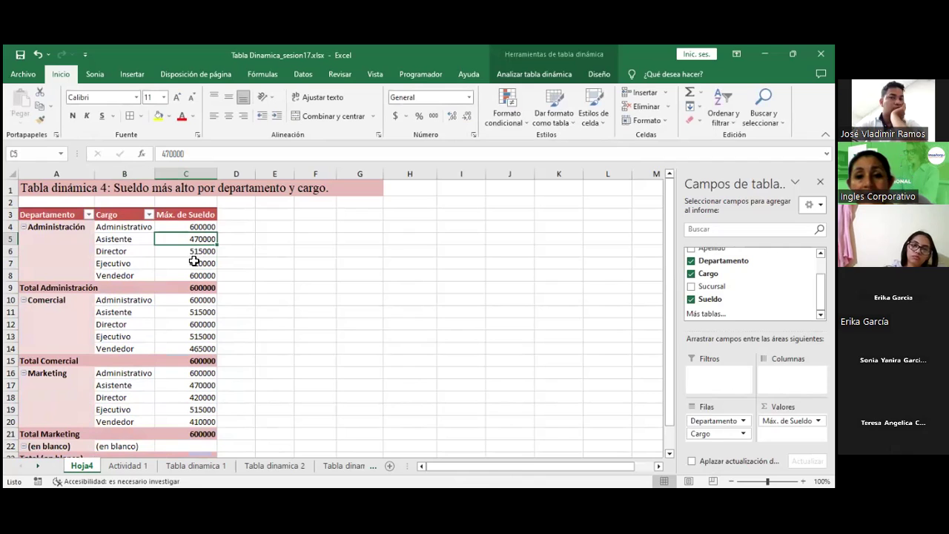
# Step: Format all of column C's Máx. de Sueldo values as Contabilidad currency, e.g. $ 600,000.00
pyautogui.click(183, 226)
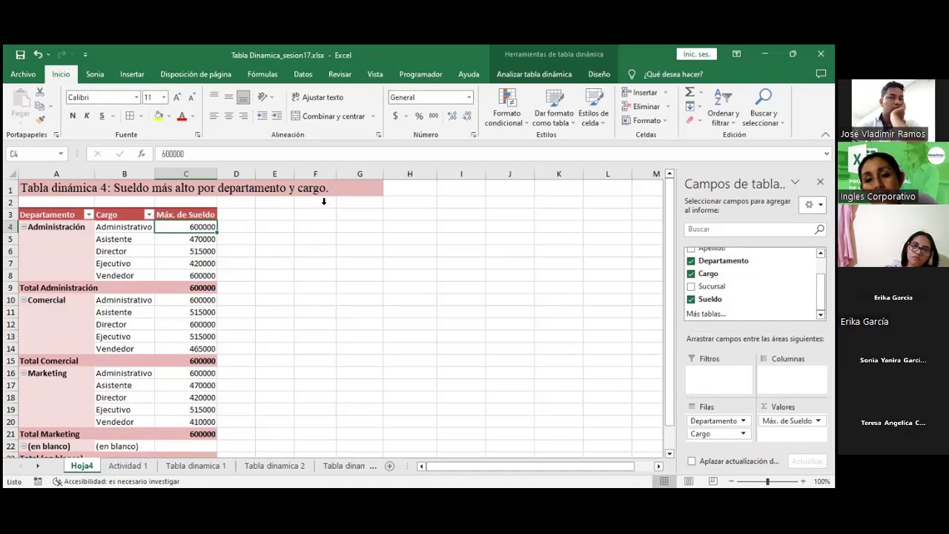
pyautogui.click(393, 117)
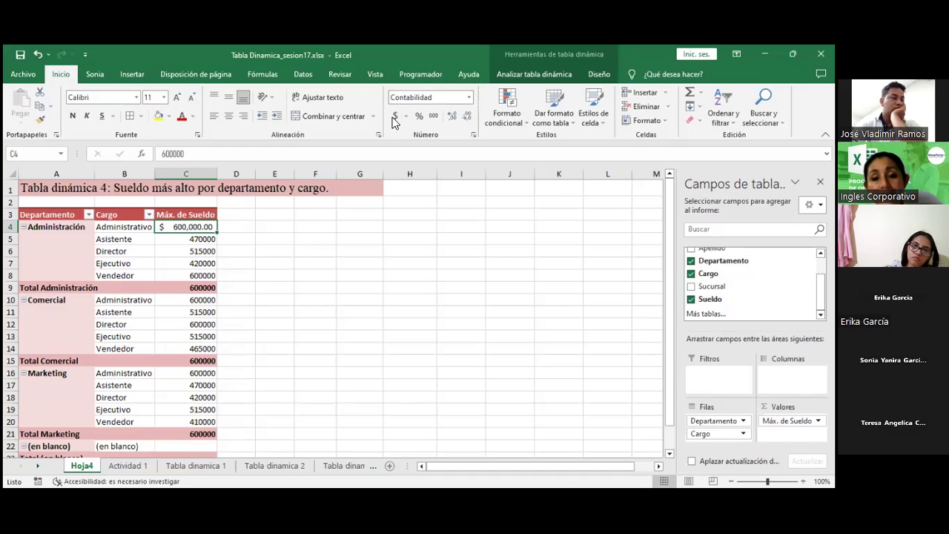
pyautogui.hotkey('ctrl', 'z')
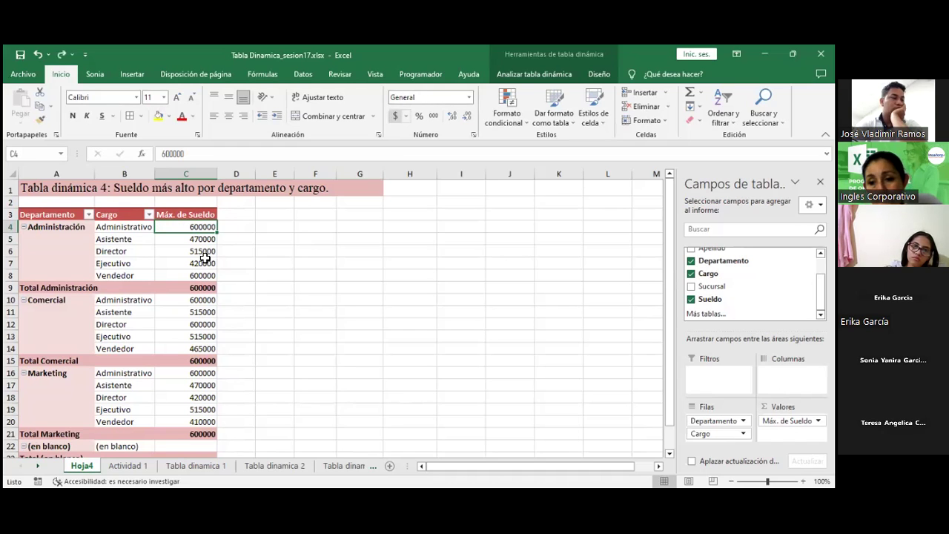
pyautogui.click(191, 252)
pyautogui.click(187, 172)
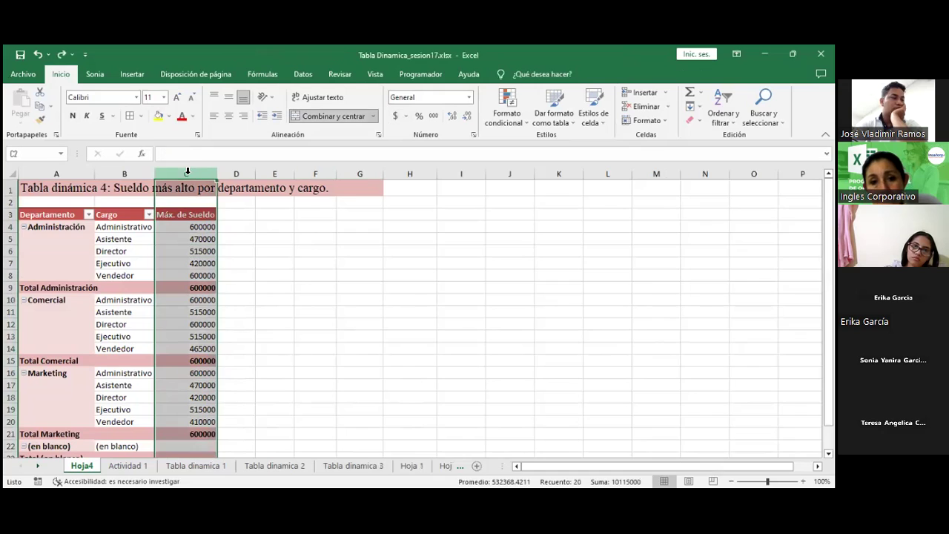
pyautogui.click(395, 115)
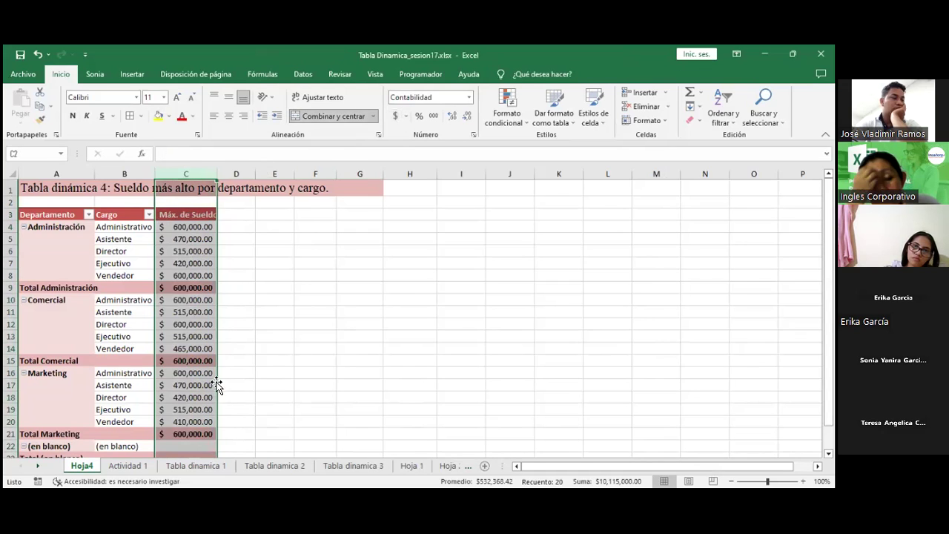
pyautogui.click(270, 291)
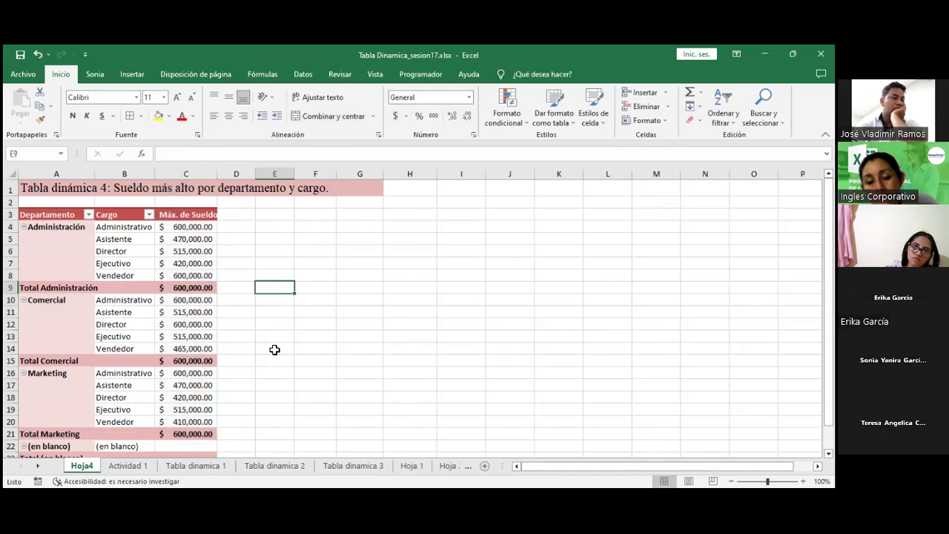